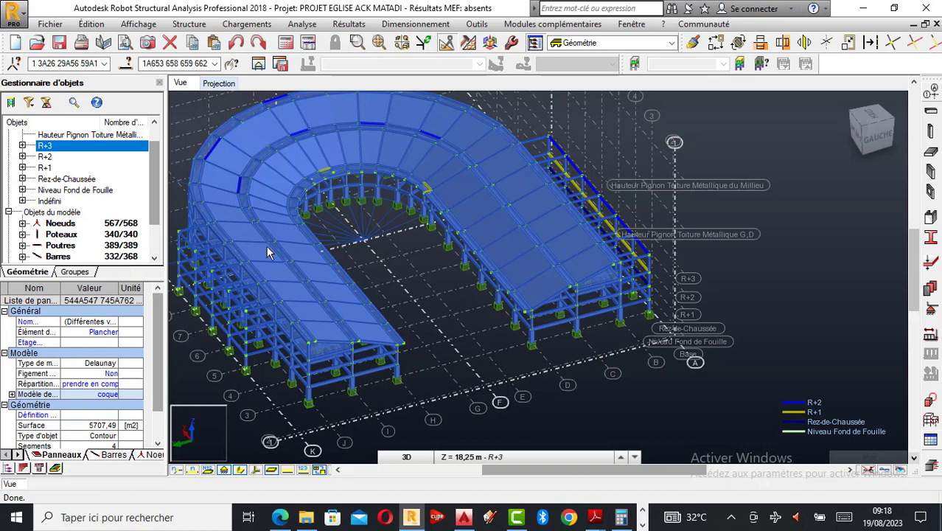
- Delete the columns, beams and supports of the outermost annex bay at the end of the wing near axis A
click(685, 283)
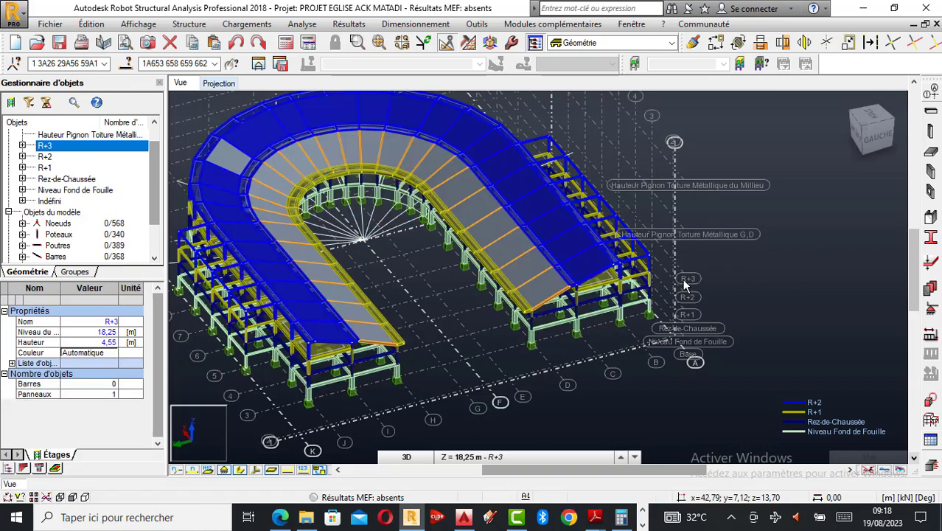
scroll(686, 284, up, 4)
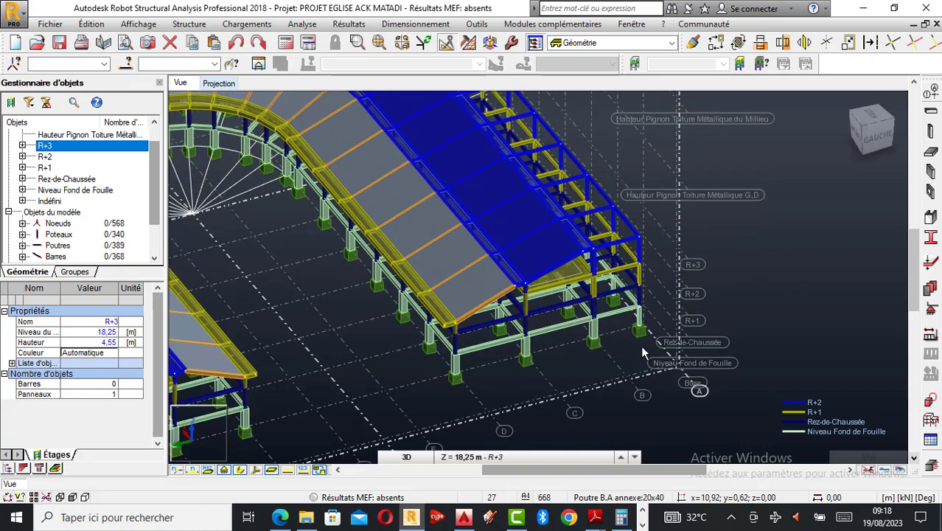
click(609, 204)
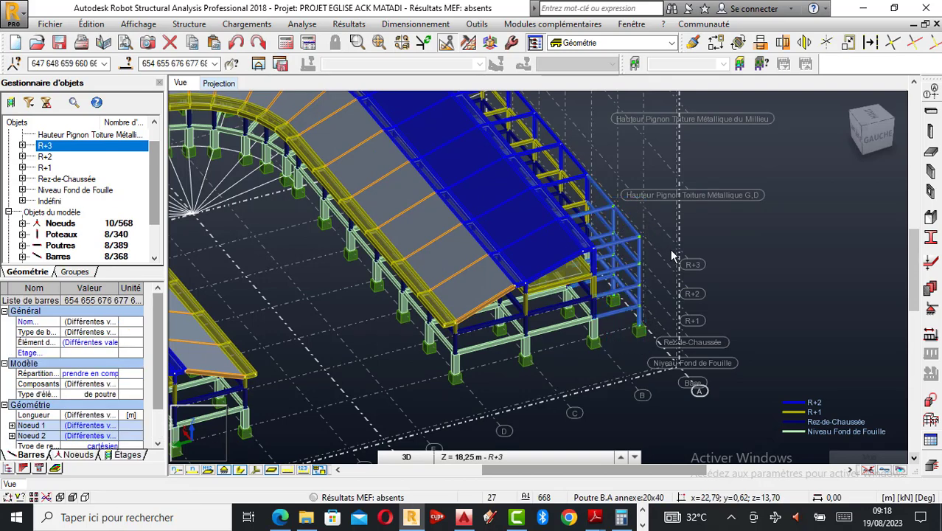
click(671, 256)
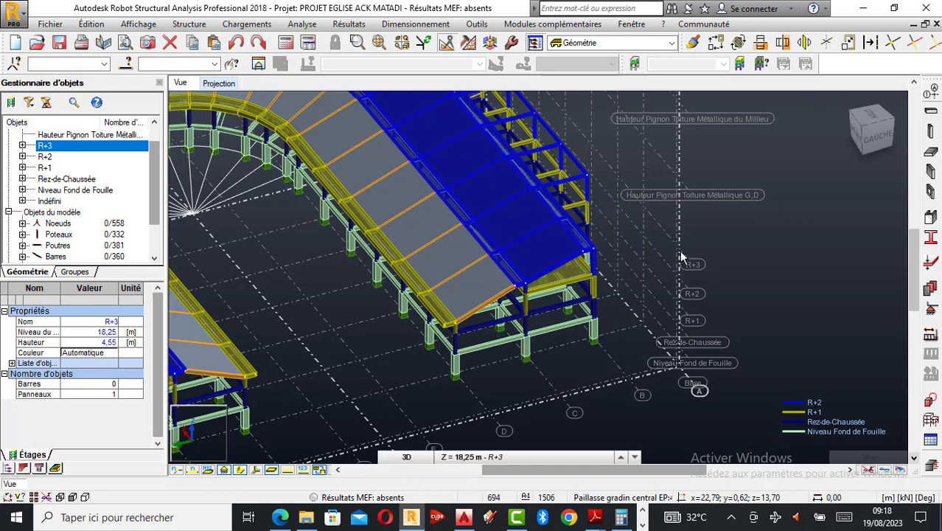
- Start a horizontal floor slab with the rectangle definition method for the outer annex bays of the opposite wing
right_click(672, 226)
click(697, 279)
drag(682, 293, 514, 318)
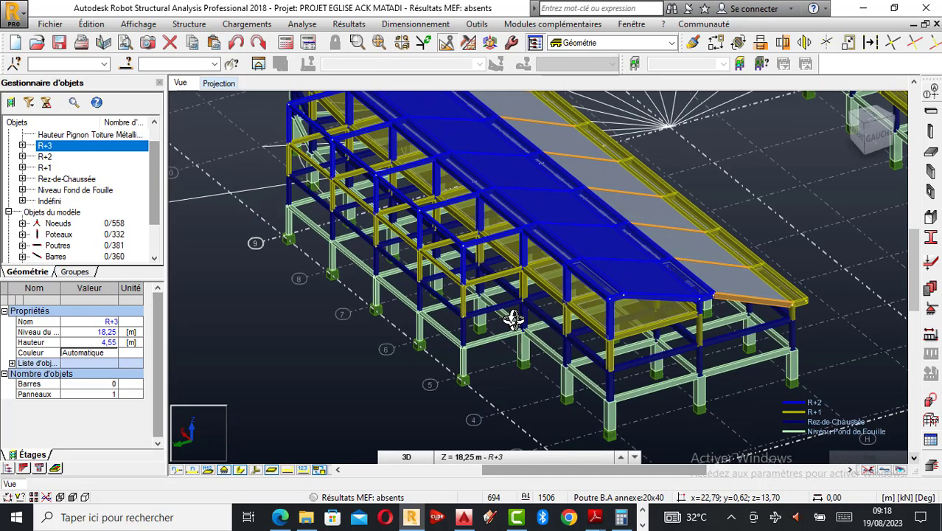
scroll(520, 325, up, 1)
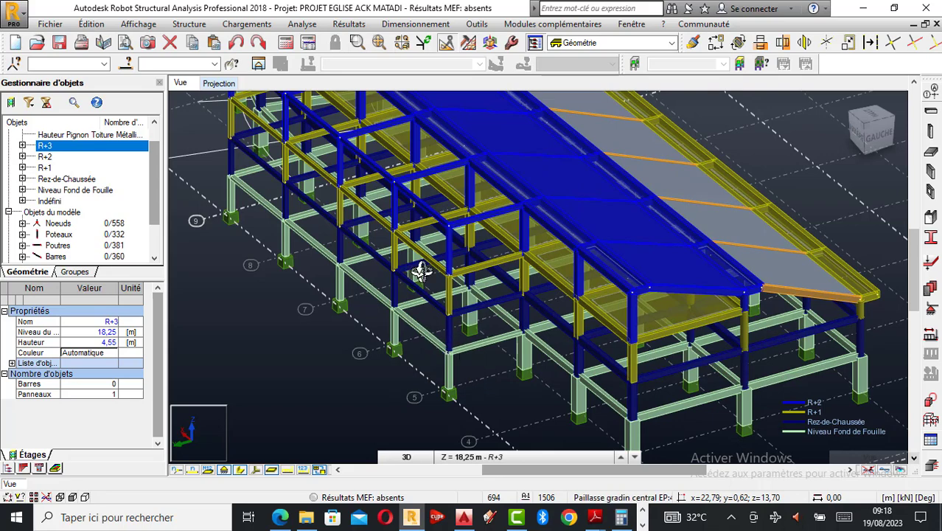
scroll(421, 272, up, 1)
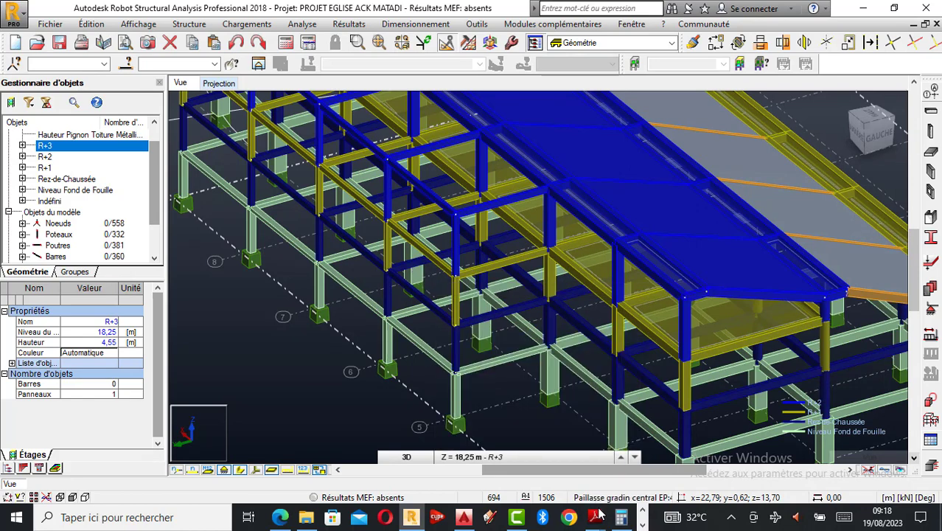
mouse_move(594, 516)
mouse_move(642, 461)
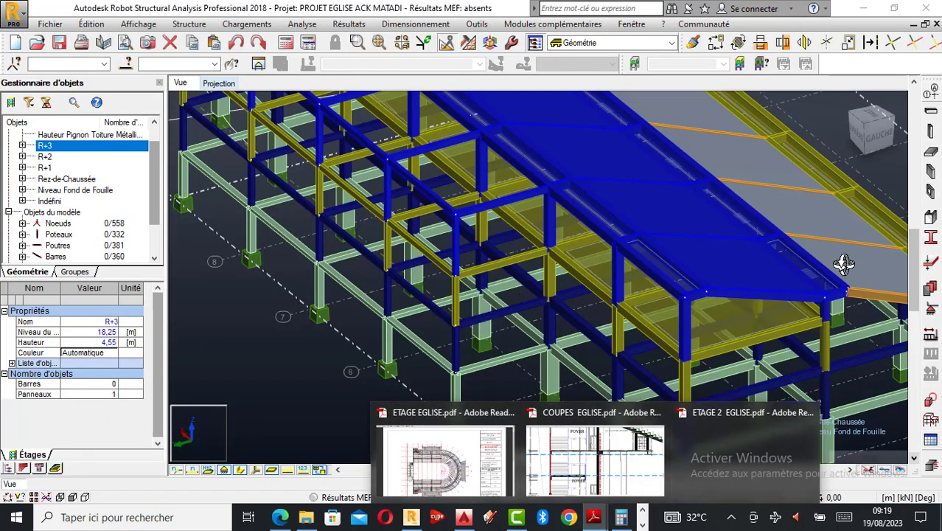
click(293, 360)
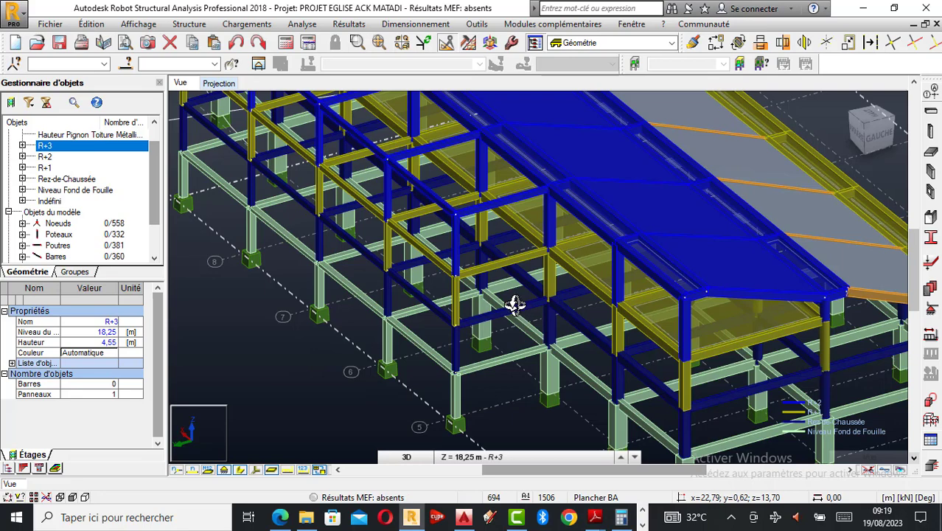
click(929, 152)
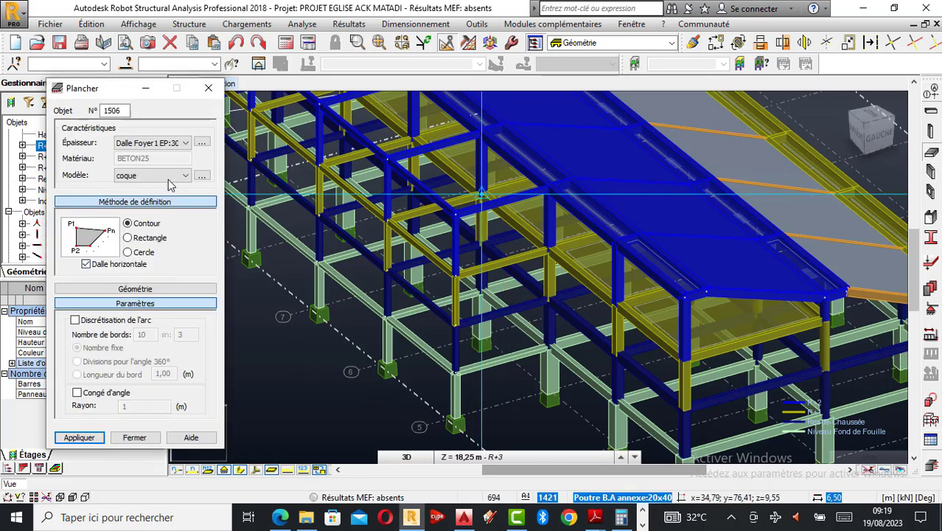
click(149, 240)
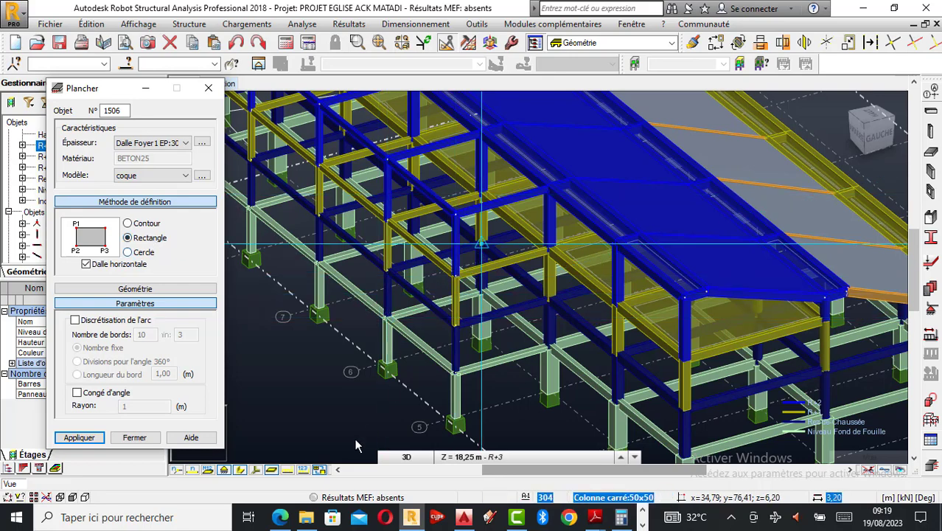
- Try placing a rectangular Dalle Foyer1 EP:30 slab at z = 6.20 m in the outer bay between axes 5 and 6
click(492, 330)
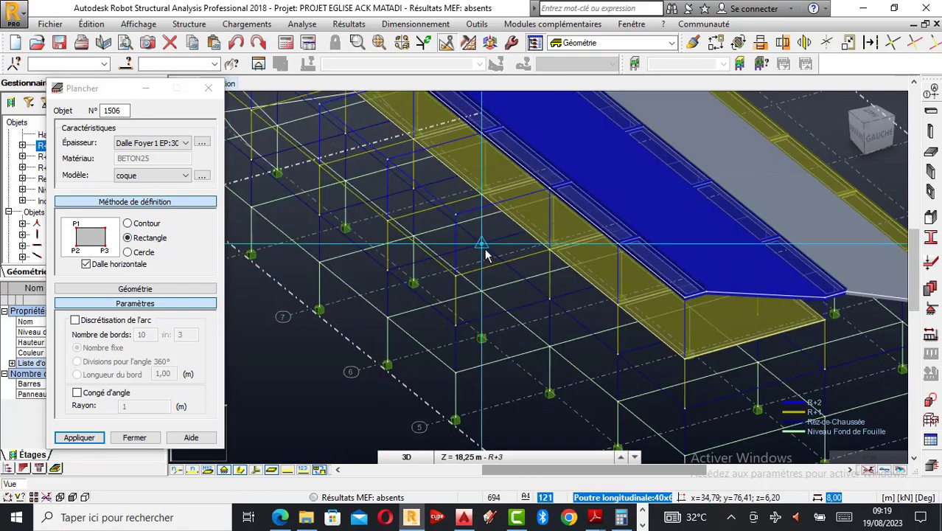
click(538, 304)
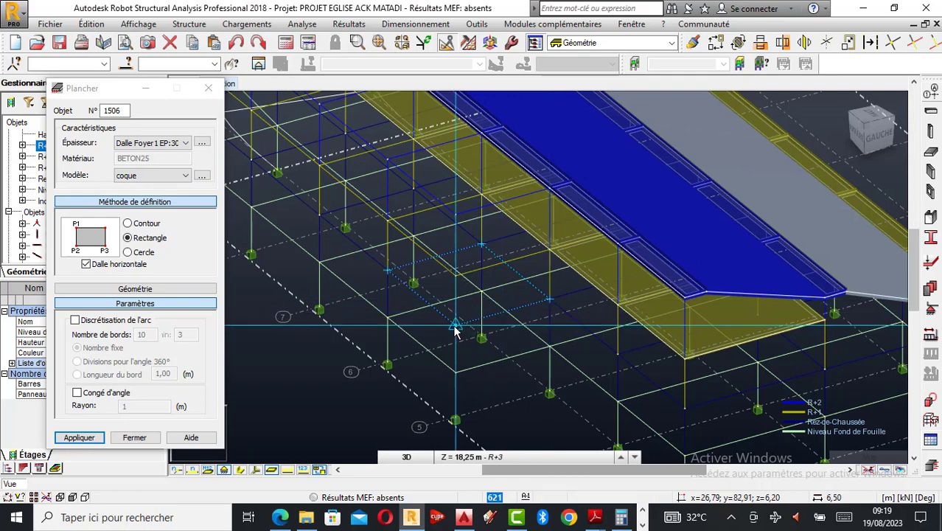
click(454, 327)
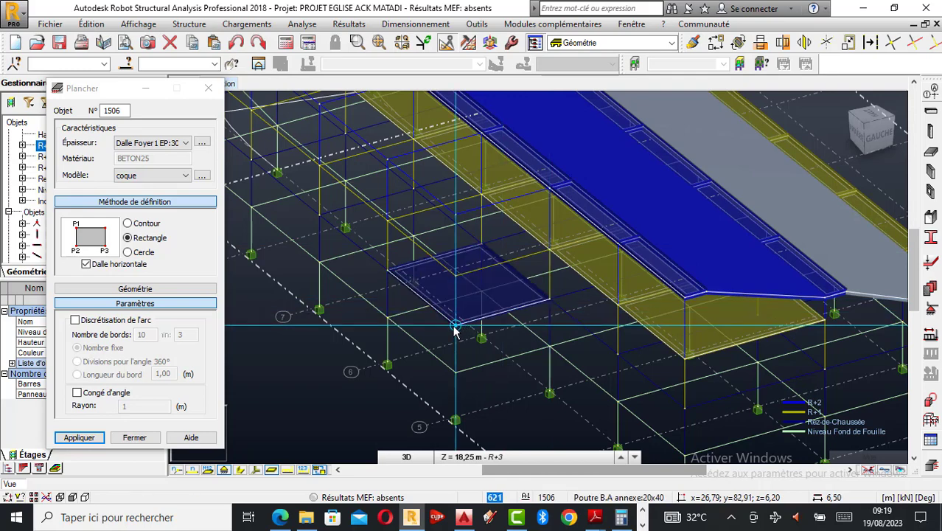
scroll(694, 332, down, 1)
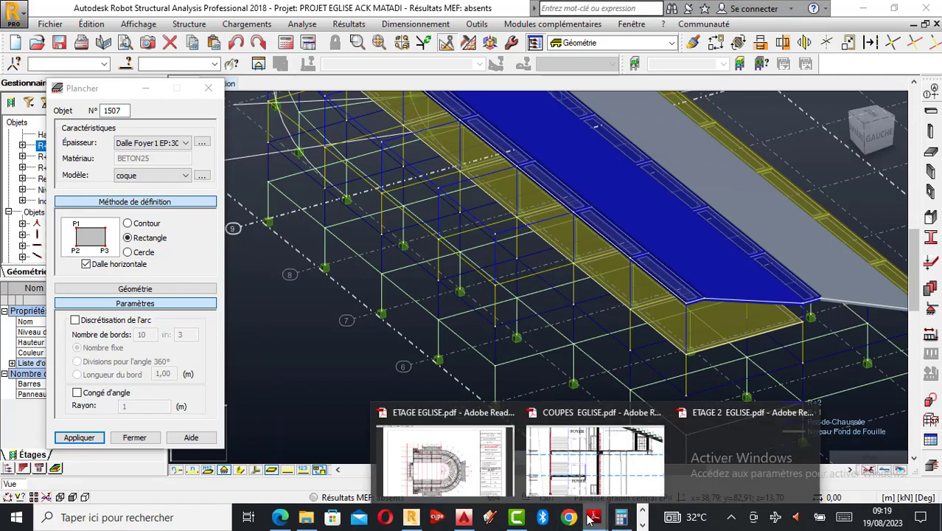
- Switch to ETAGE EGLISE.pdf in Adobe Reader, examine the foyer's position on the first-floor plan, and return to the Robot model
click(445, 454)
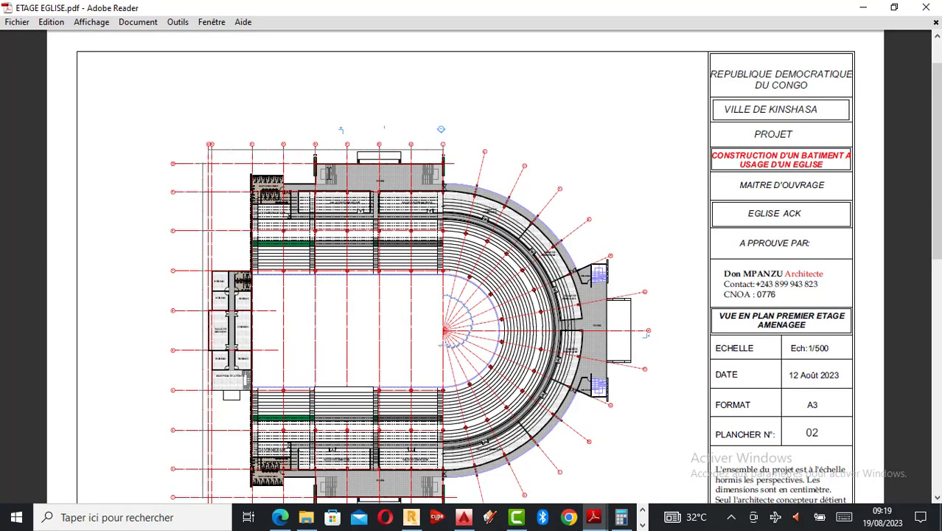
ctrl+scroll(336, 219, up, 2)
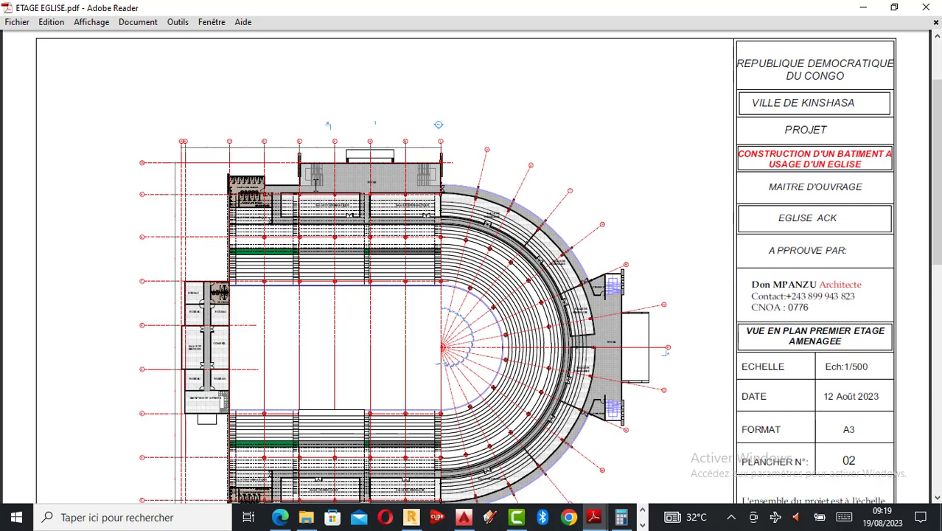
ctrl+scroll(316, 183, up, 2)
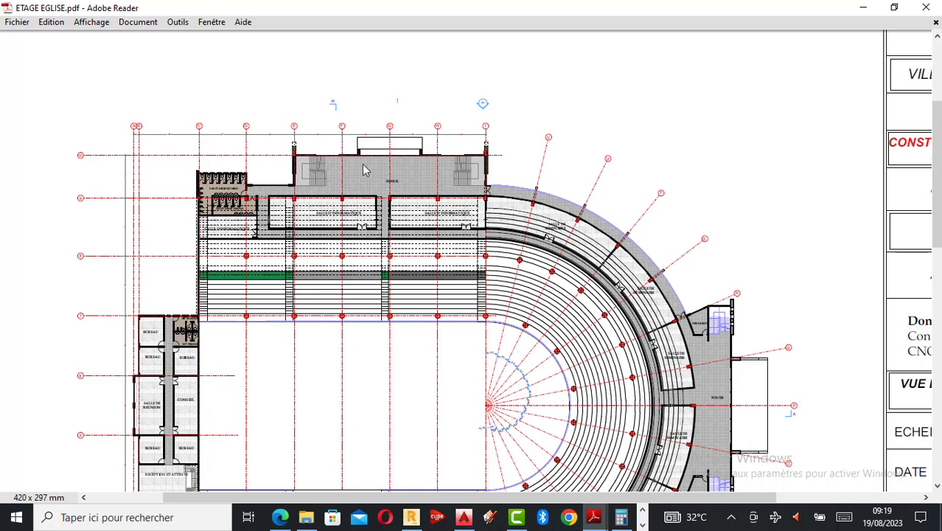
click(410, 516)
scroll(634, 332, down, 1)
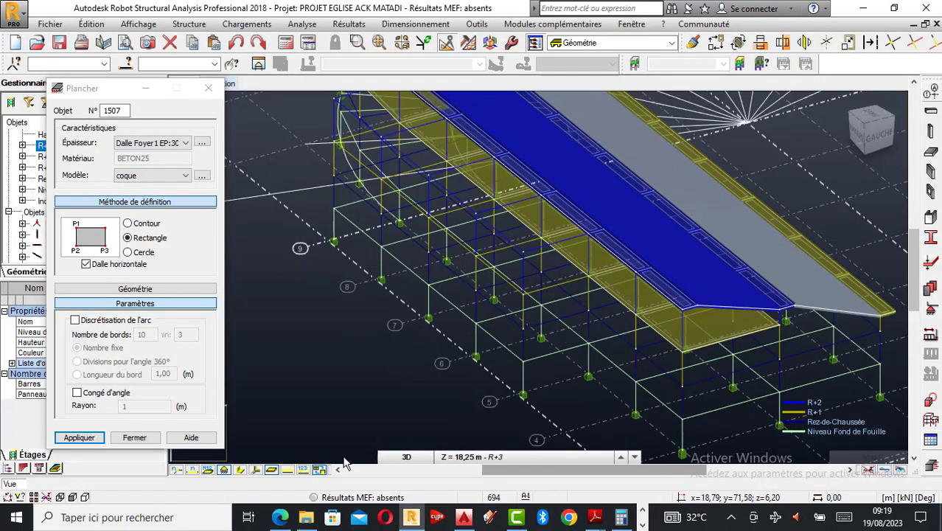
- Add two rectangular Dalle Foyer1 EP:30 slabs at z = 6.20 m in the outer bays between axes 6 and 8
click(241, 472)
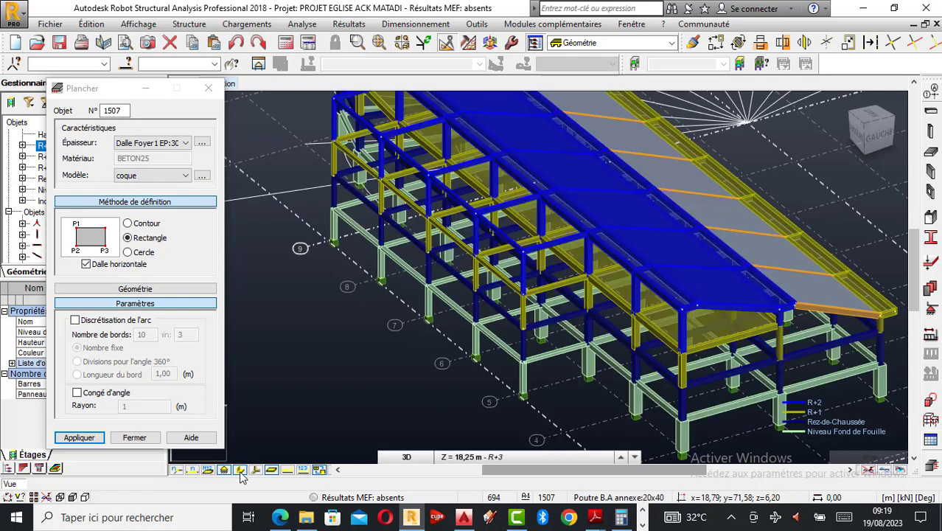
click(240, 472)
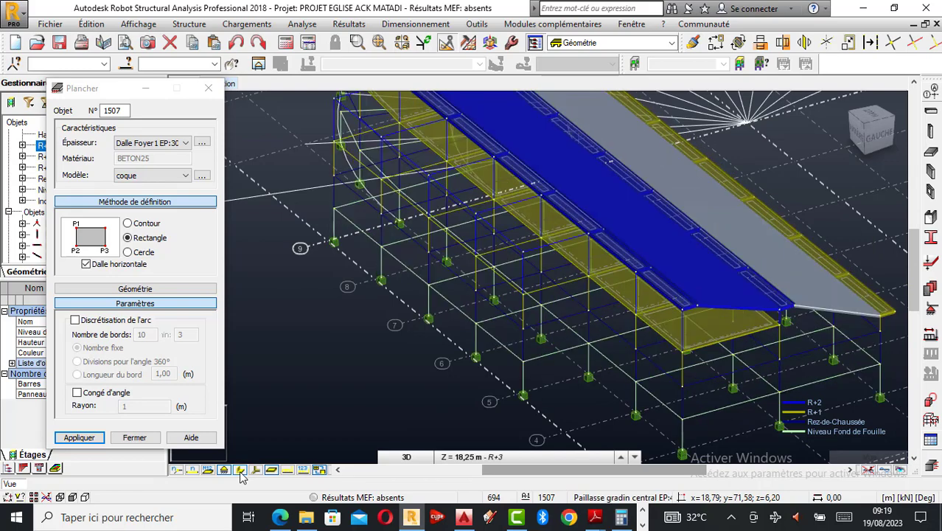
scroll(460, 353, up, 1)
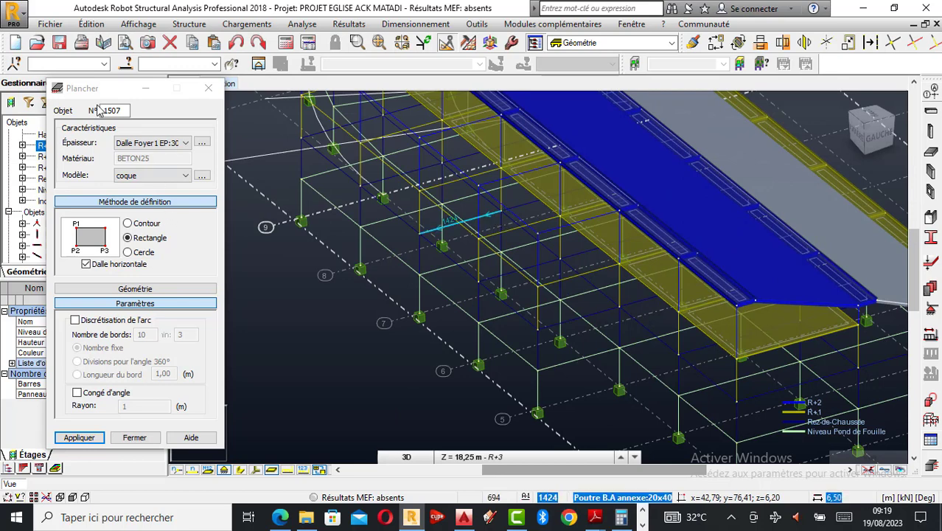
click(499, 214)
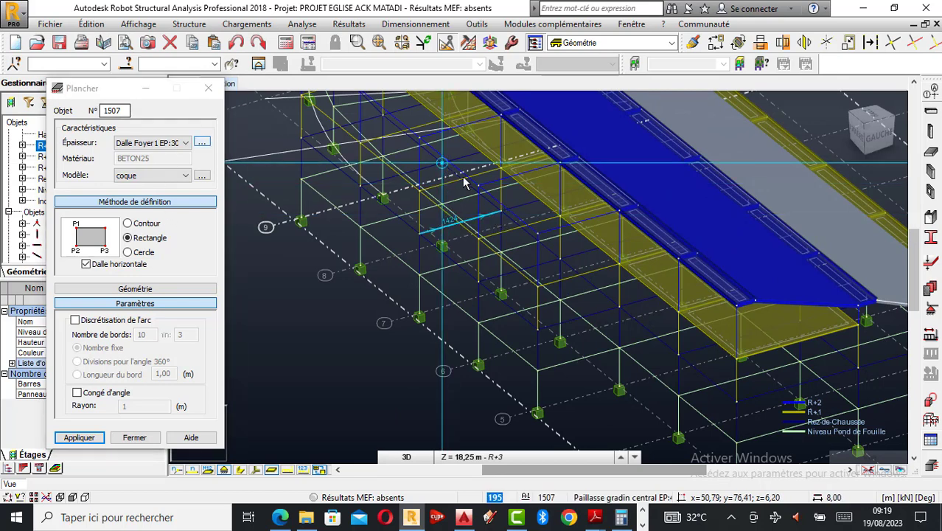
click(416, 237)
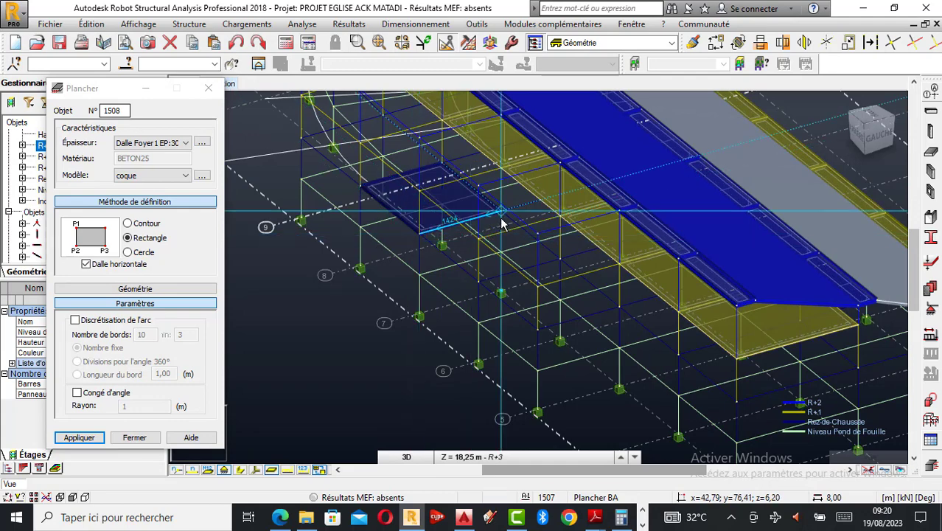
click(561, 258)
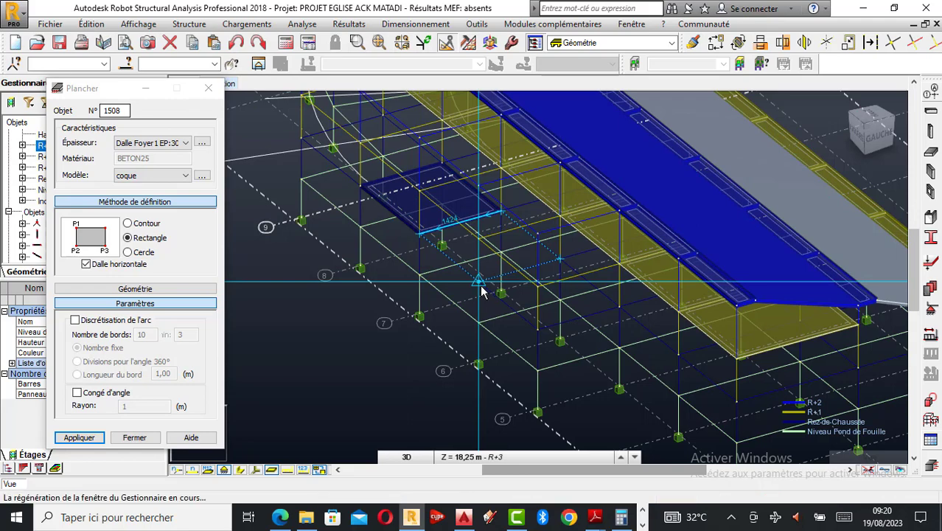
click(483, 289)
scroll(492, 343, down, 2)
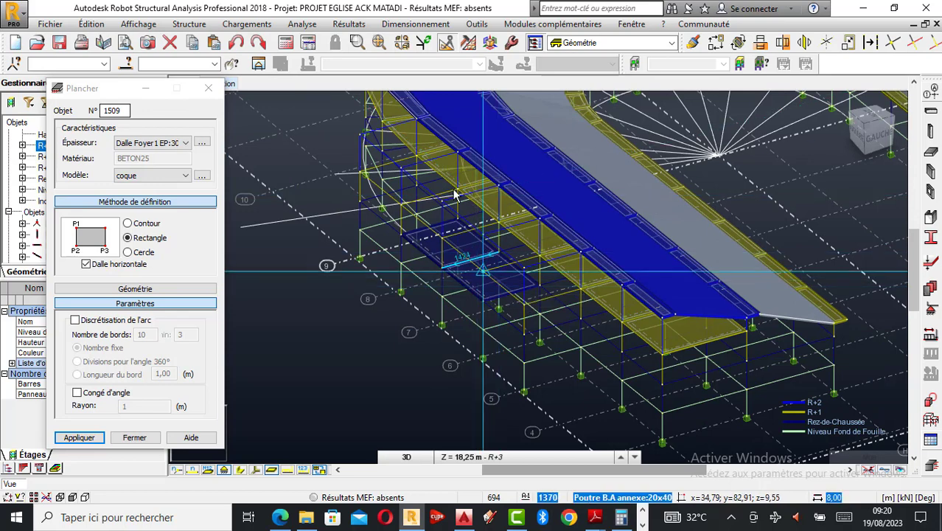
- Set the slab thickness to Dalle Foyer2 EP:15 and add two rectangular slabs at z = 9.55 m between axes 6 and 8
click(185, 144)
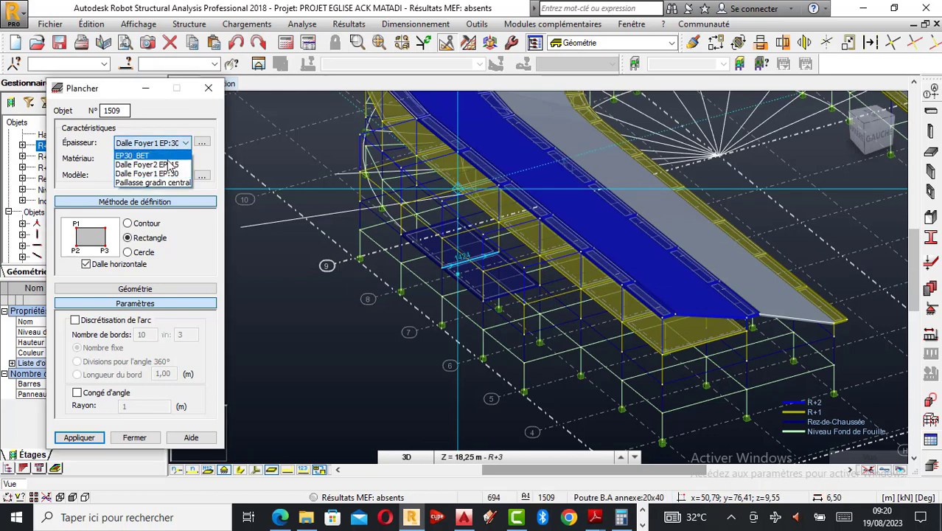
click(147, 157)
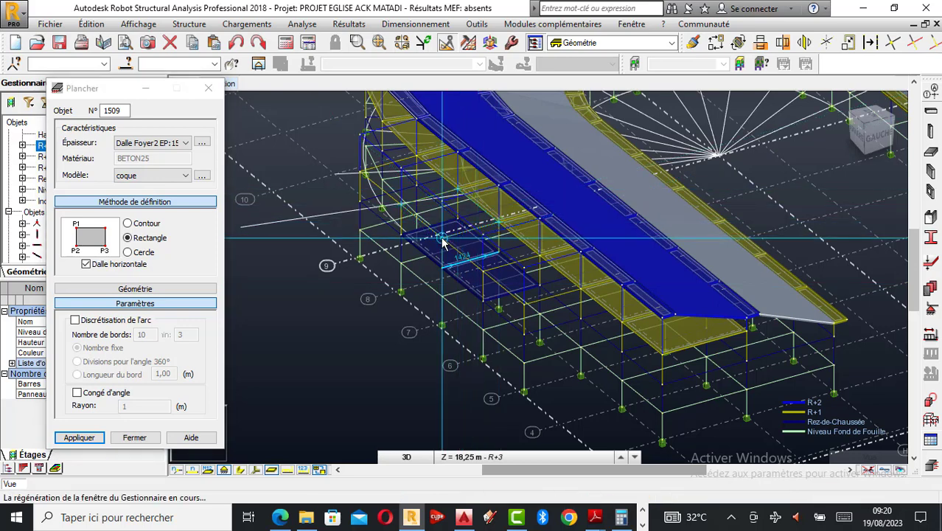
scroll(471, 236, up, 2)
scroll(511, 240, up, 2)
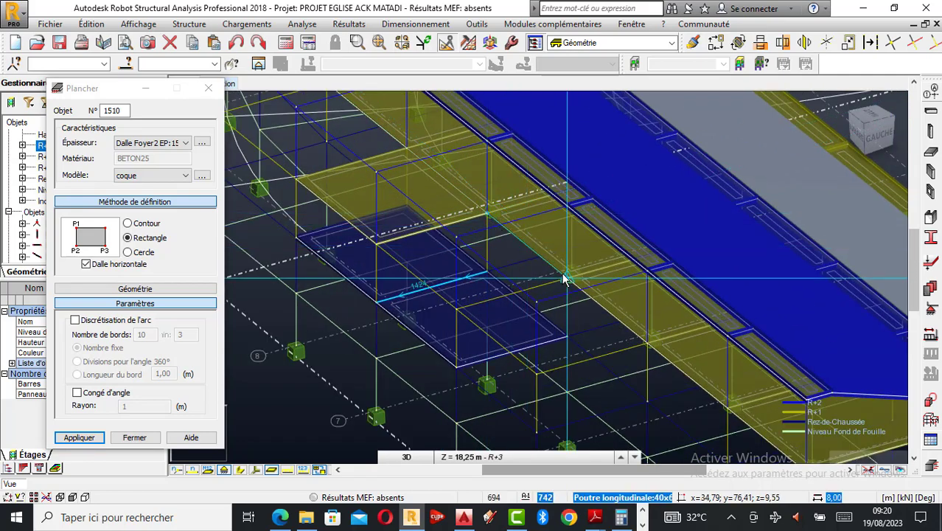
click(456, 313)
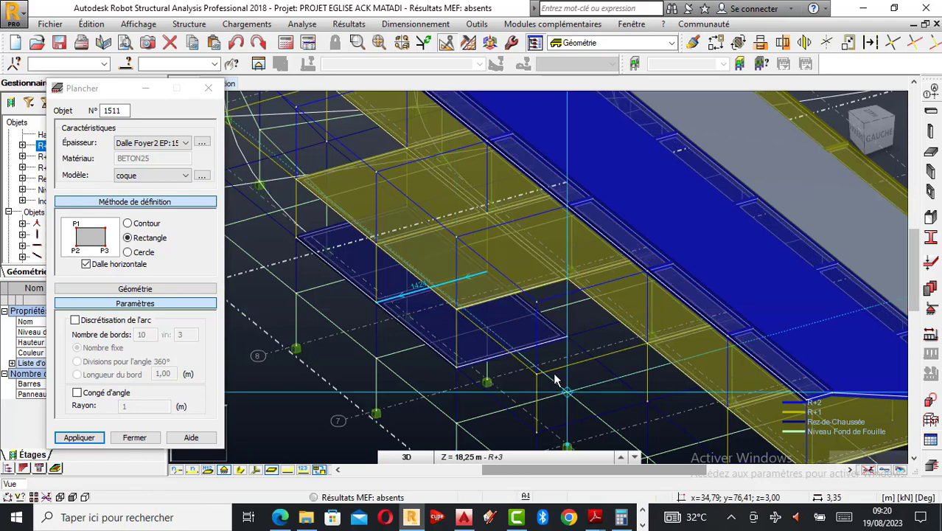
- Add two rectangular Dalle Foyer2 EP:15 slabs at z = 13.70 m between axes 6 and 8, and end the floor command
scroll(558, 379, down, 2)
scroll(557, 379, down, 1)
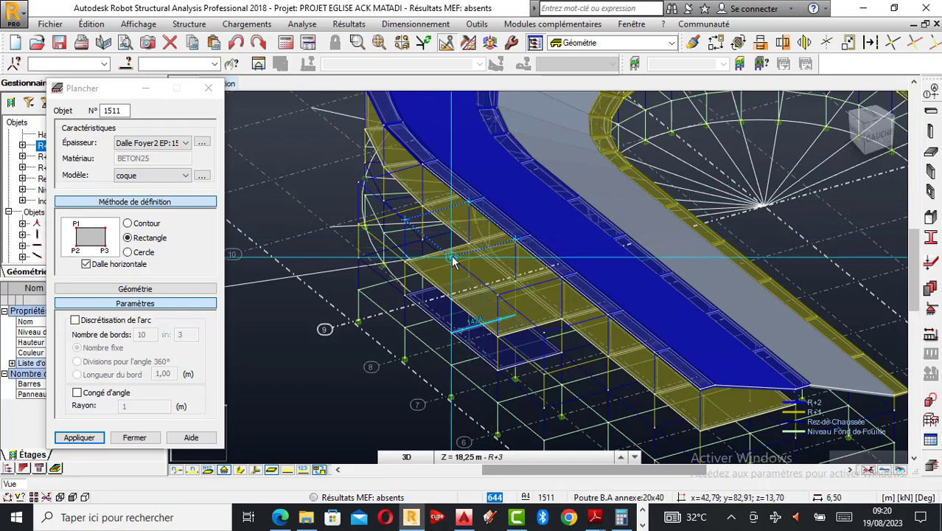
click(517, 246)
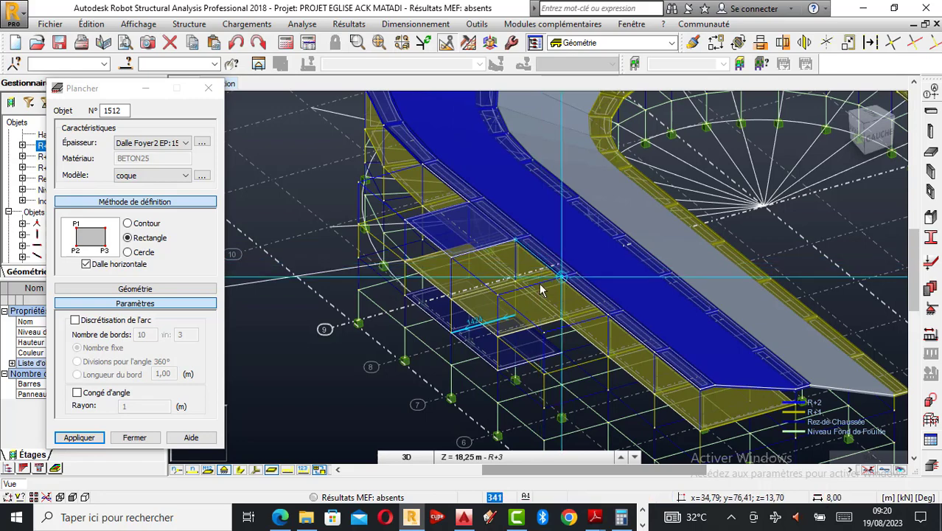
click(499, 298)
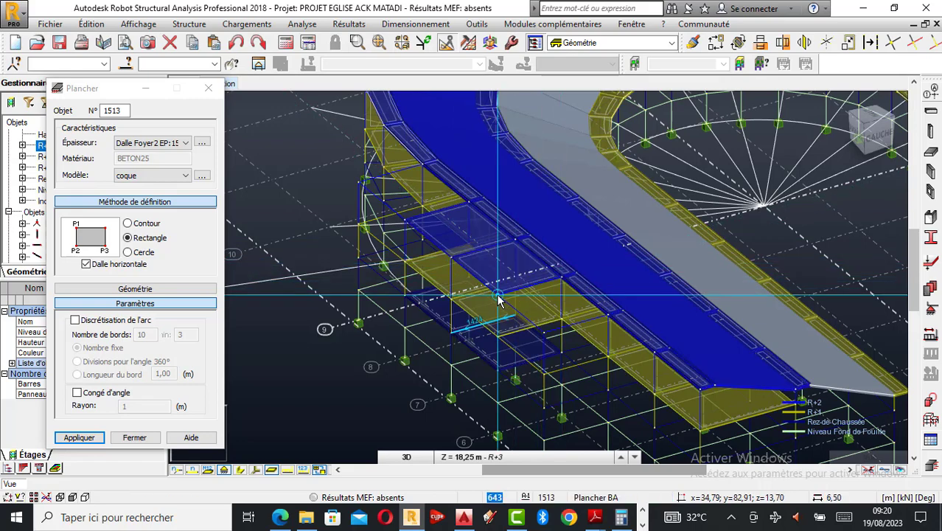
click(209, 88)
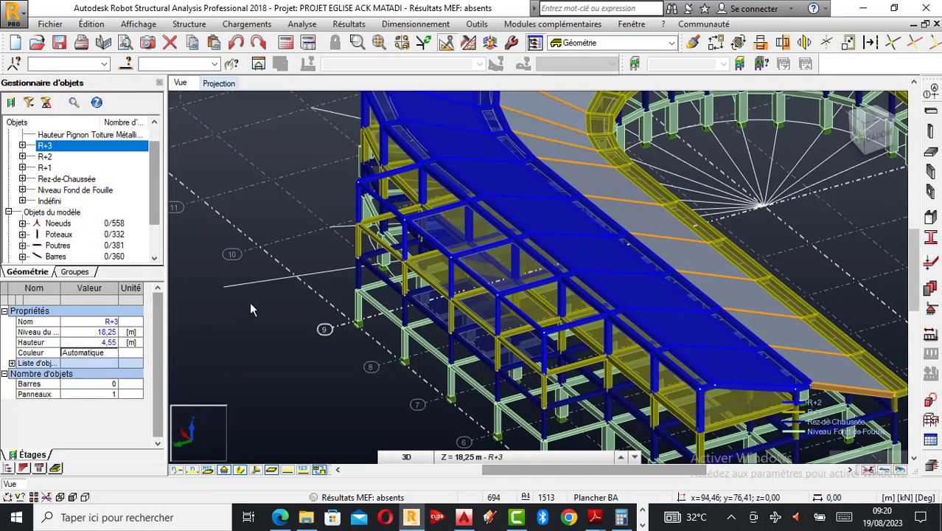
- Examine the annex slabs and framing of both wings from several angles, finishing on the opposite wing around axes 5 to 9
scroll(265, 269, down, 1)
right_click(266, 267)
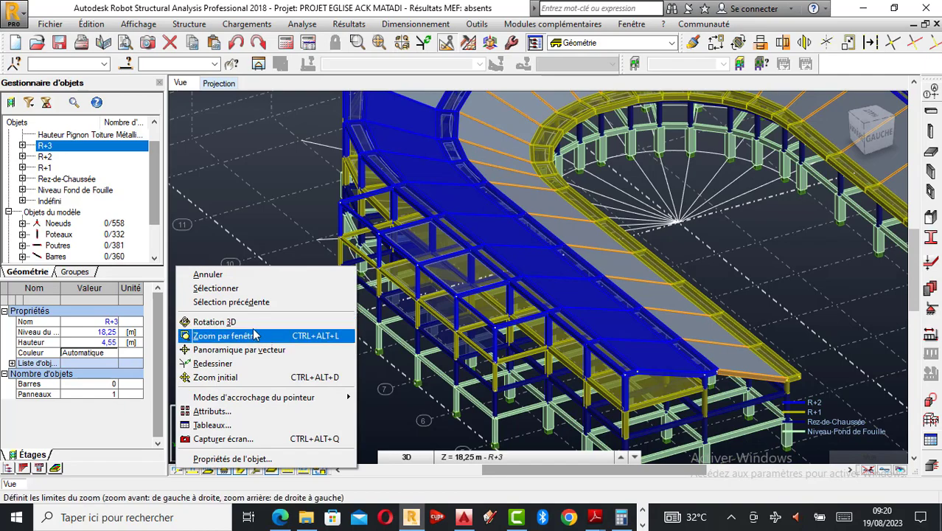
click(215, 321)
drag(221, 322, 393, 380)
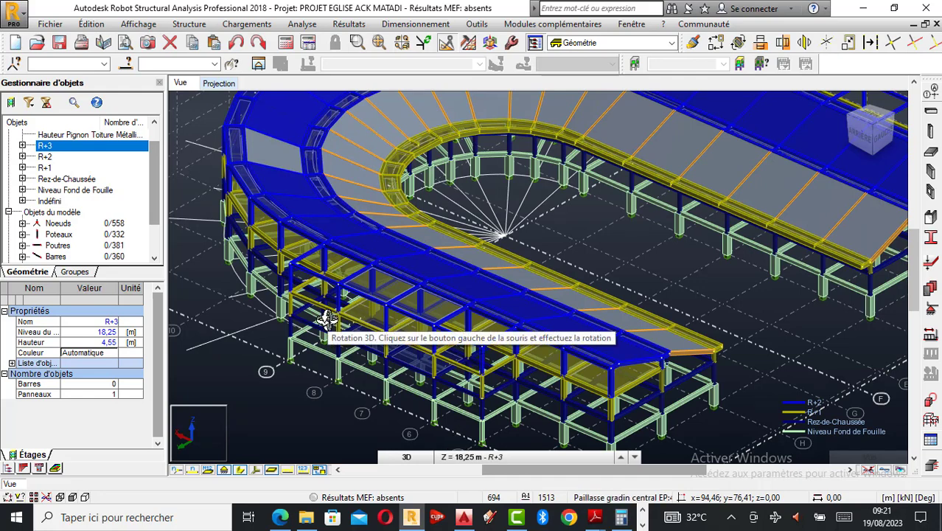
scroll(327, 319, down, 3)
scroll(310, 319, down, 1)
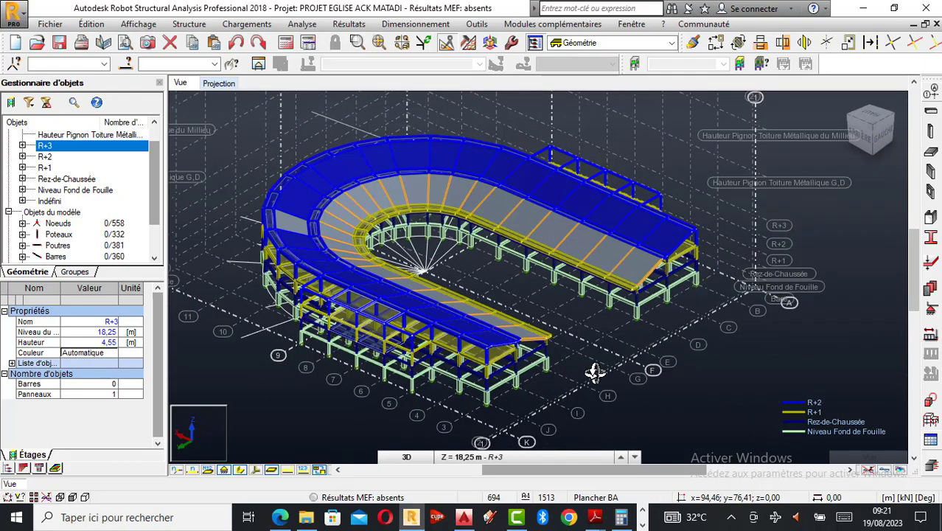
drag(595, 372, 646, 435)
scroll(475, 341, down, 2)
scroll(638, 435, up, 3)
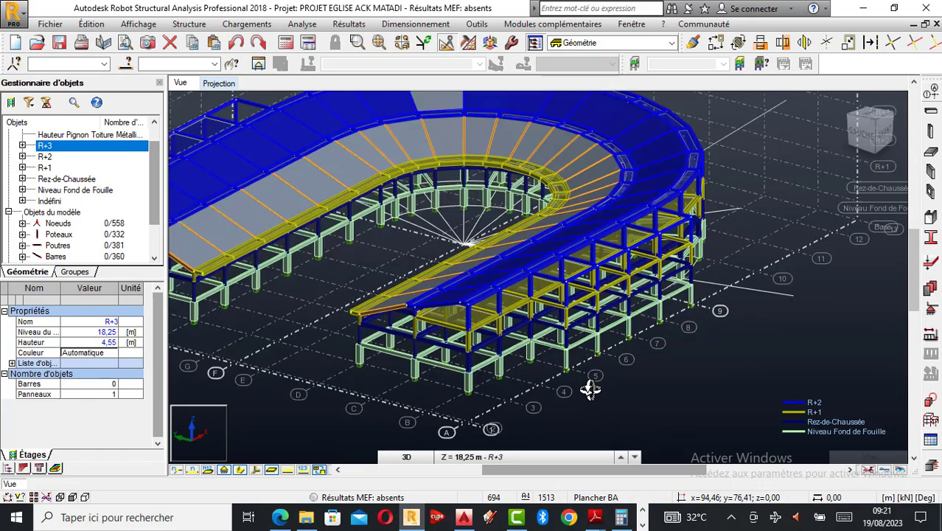
scroll(590, 390, up, 5)
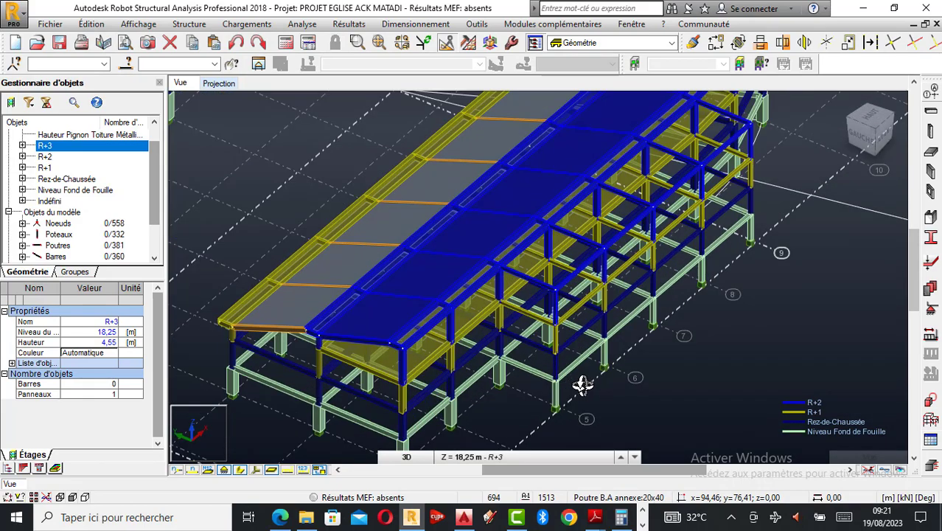
scroll(582, 384, up, 2)
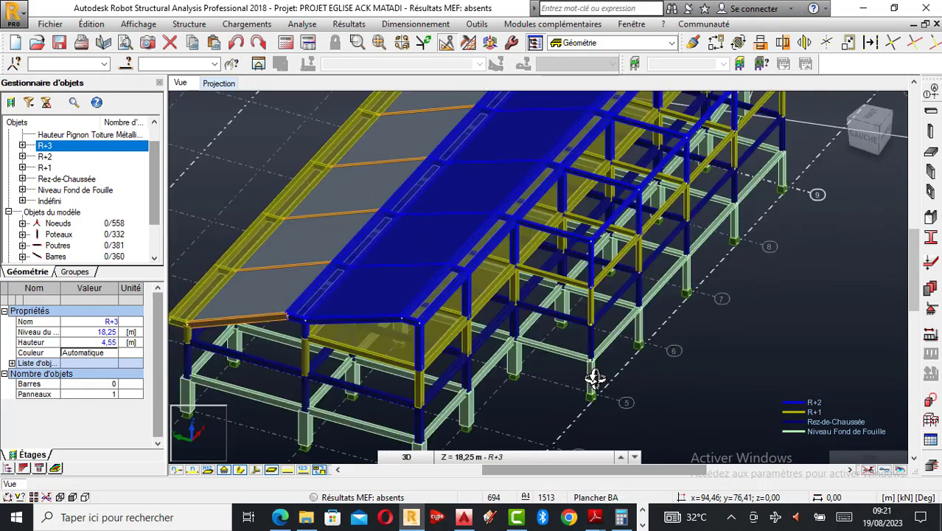
- Add two rectangular Dalle Foyer1 EP:30 slabs at z = 6.20 m between axes 6 and 8 in the opposite wing's outer bays
click(931, 153)
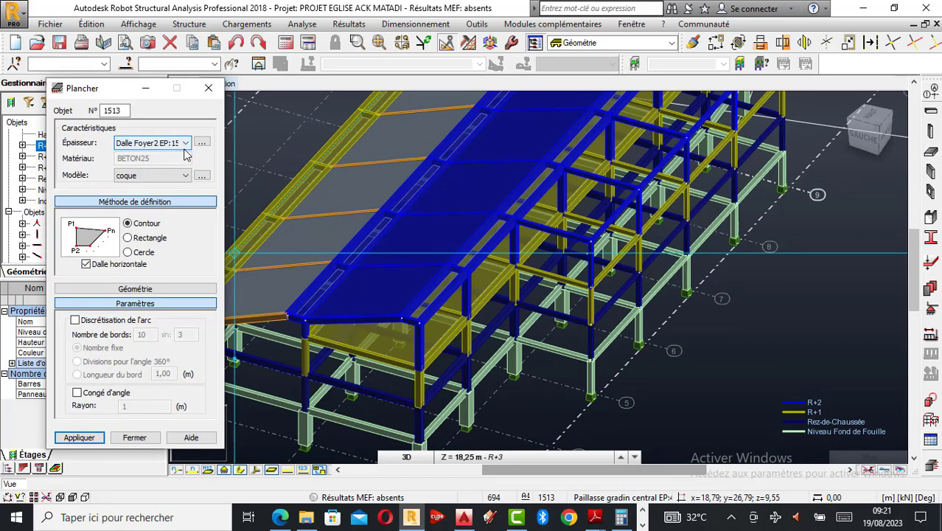
click(185, 143)
click(166, 176)
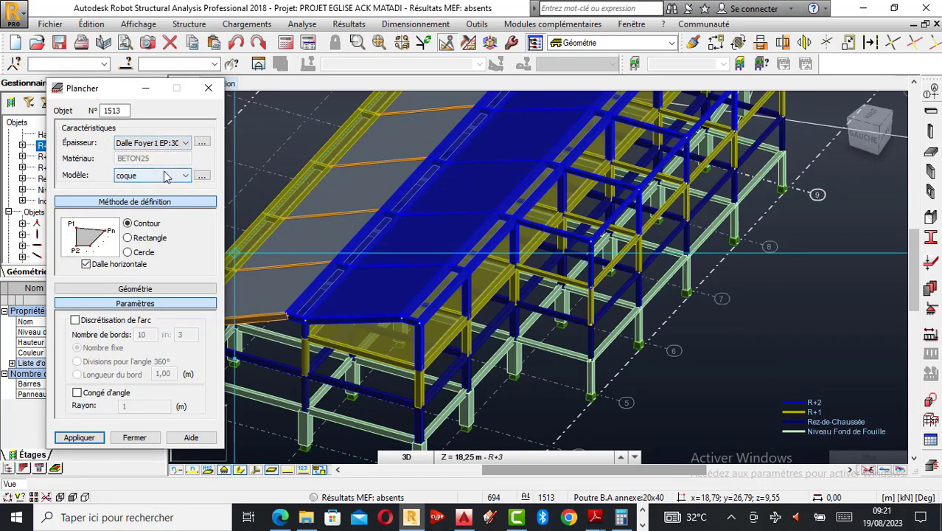
click(243, 470)
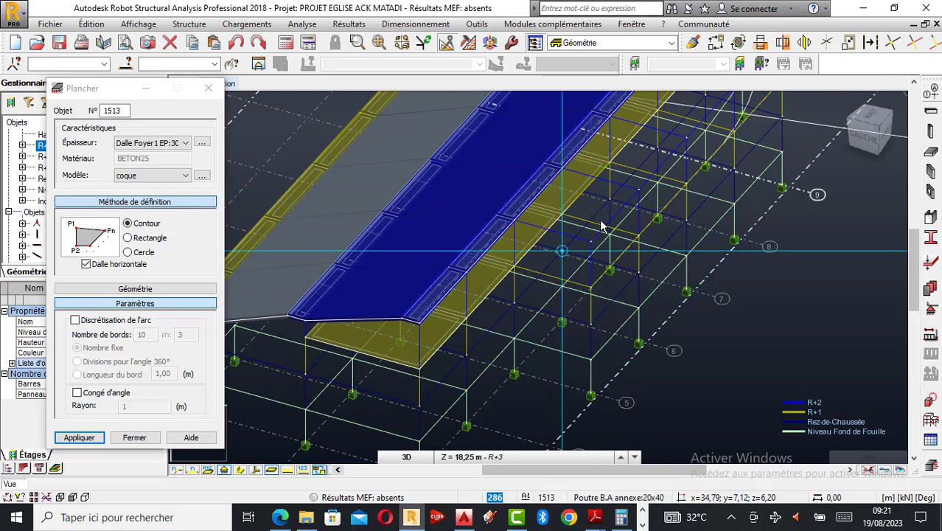
click(612, 202)
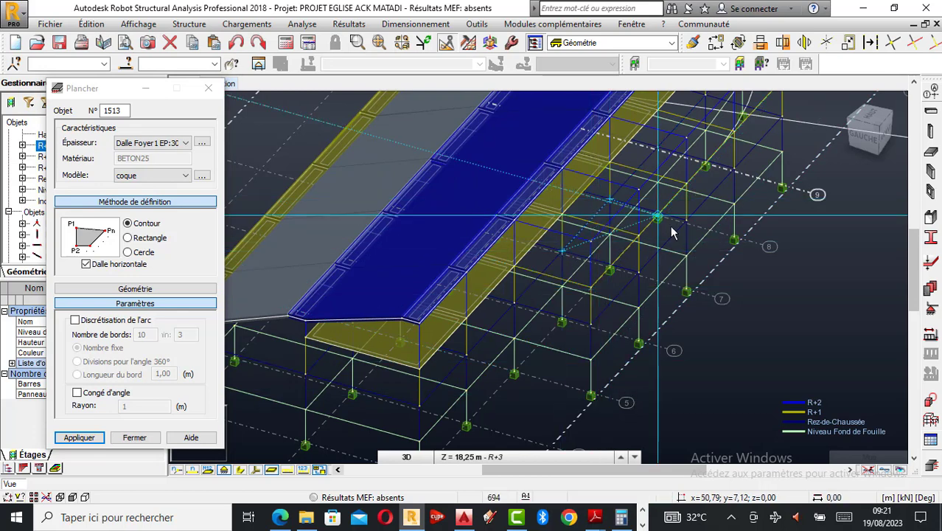
click(128, 237)
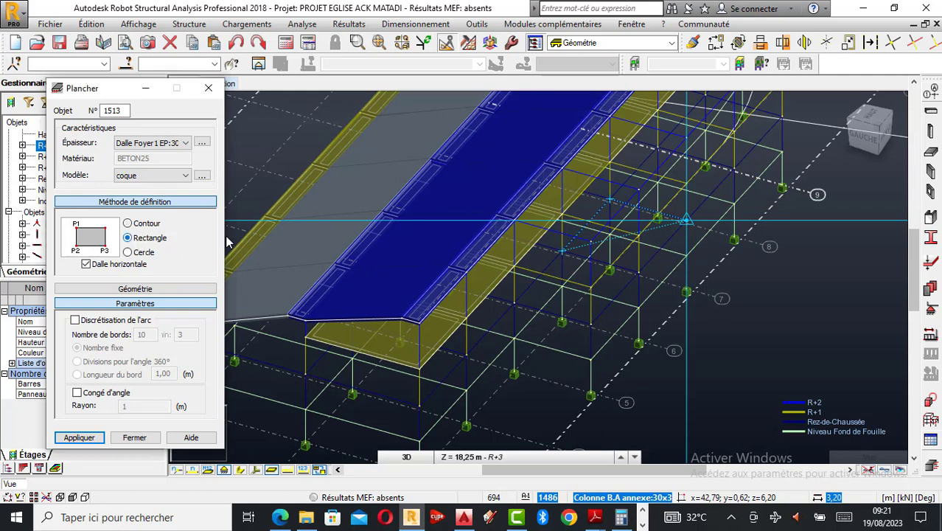
click(564, 252)
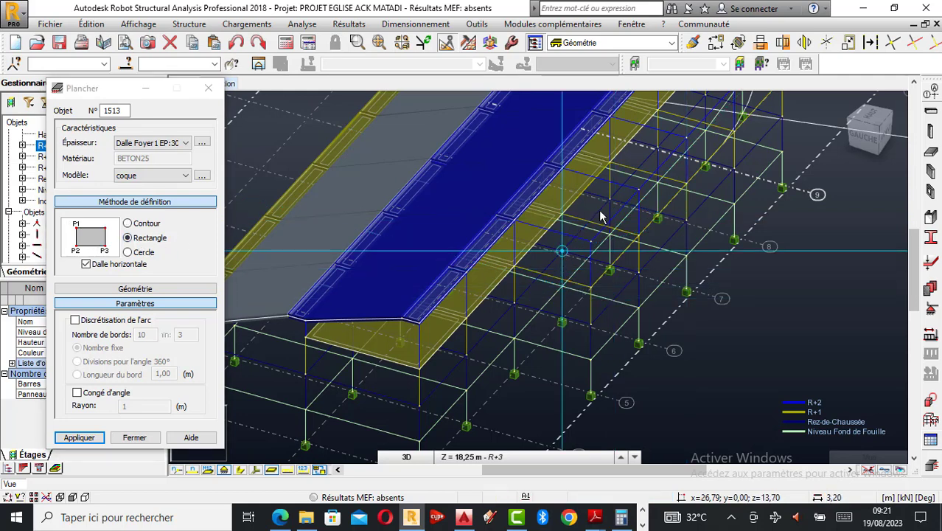
click(686, 223)
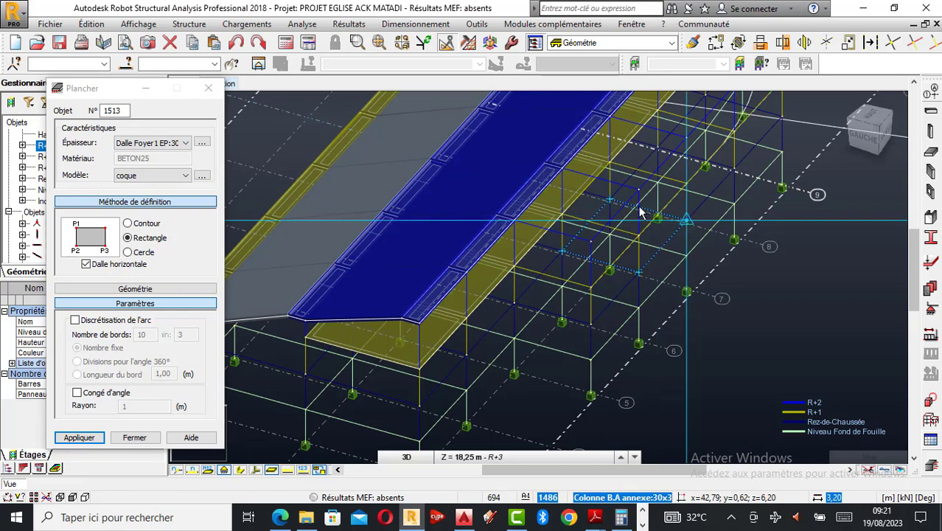
click(612, 199)
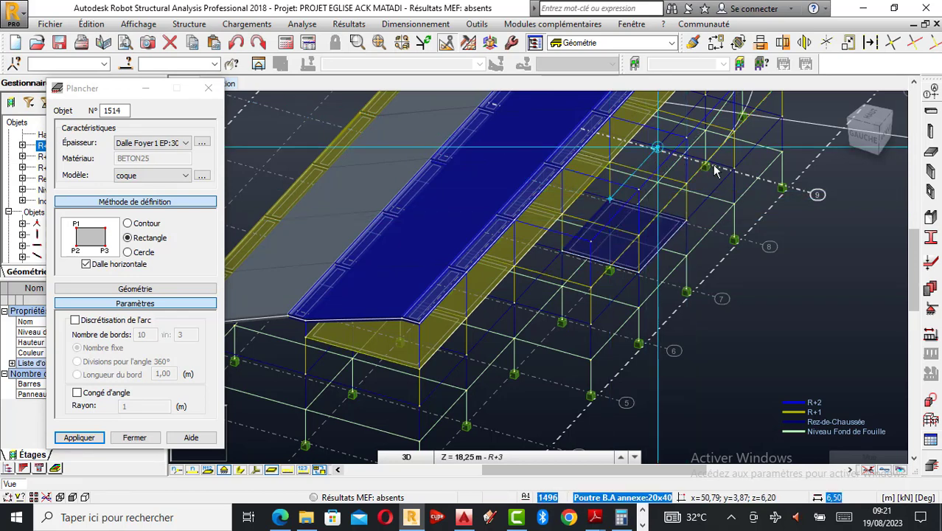
click(498, 196)
- Set the slab thickness to Dalle Foyer2 EP:15 and add two rectangular slabs at z = 9.55 m between axes 5 and 7
click(186, 143)
click(185, 168)
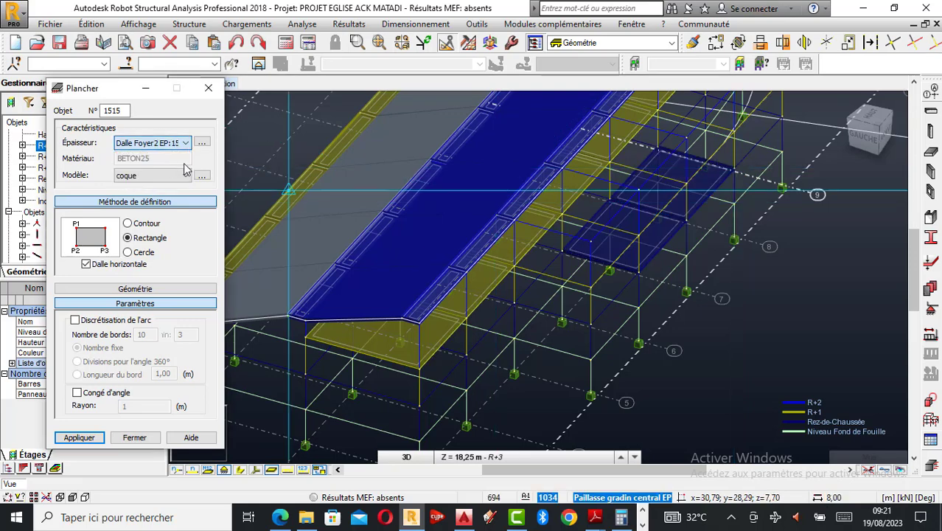
click(564, 216)
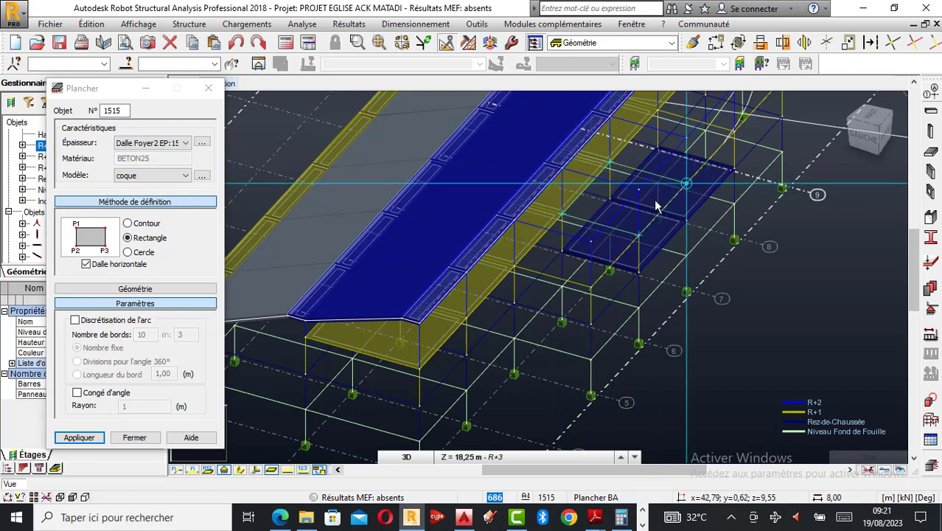
click(514, 273)
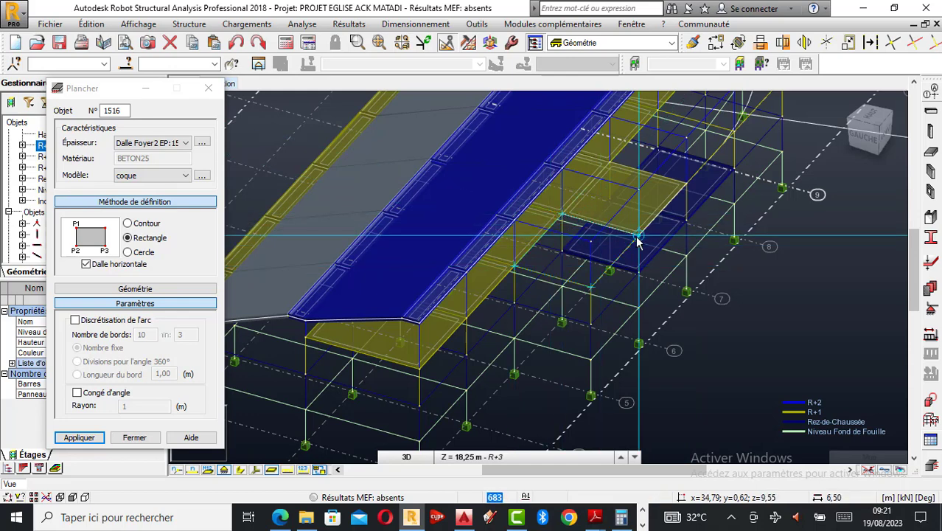
- Add two rectangular Dalle Foyer2 EP:15 slabs at z = 13.70 m between axes 5 and 7, and end the floor command
click(515, 222)
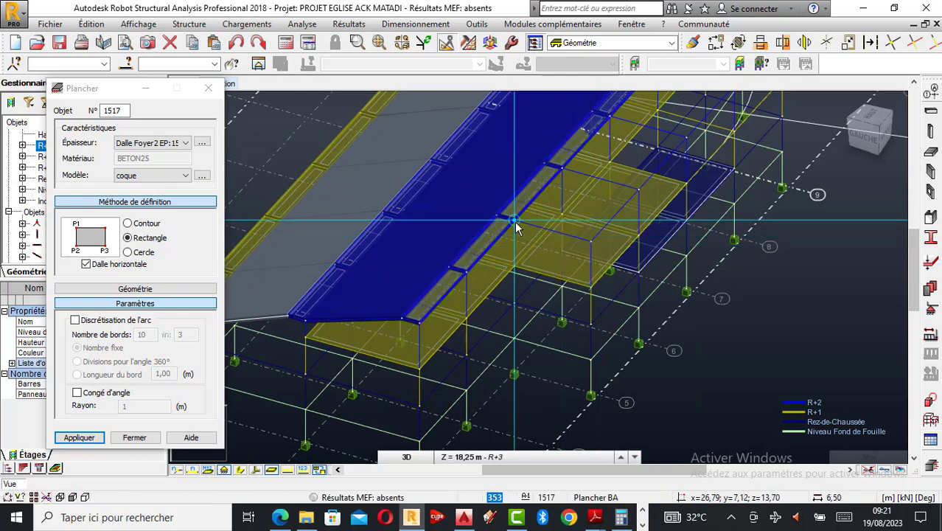
click(515, 222)
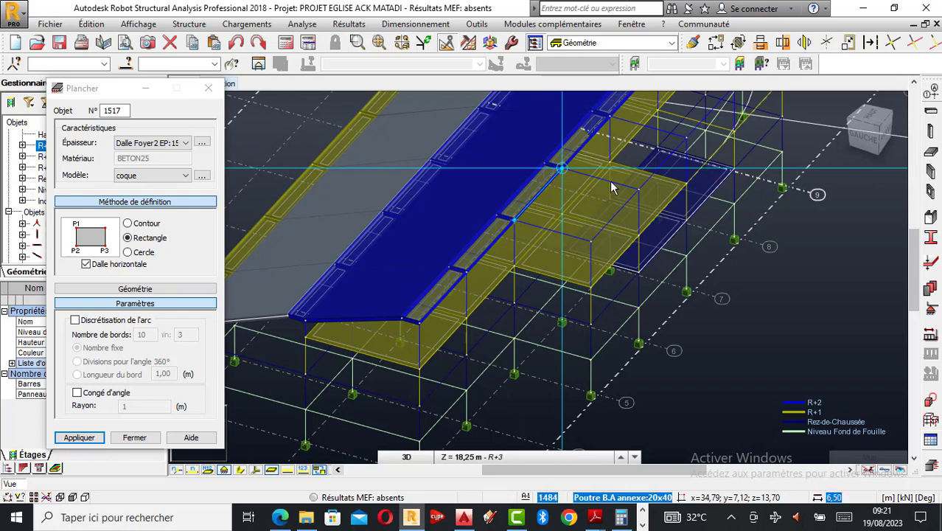
click(627, 193)
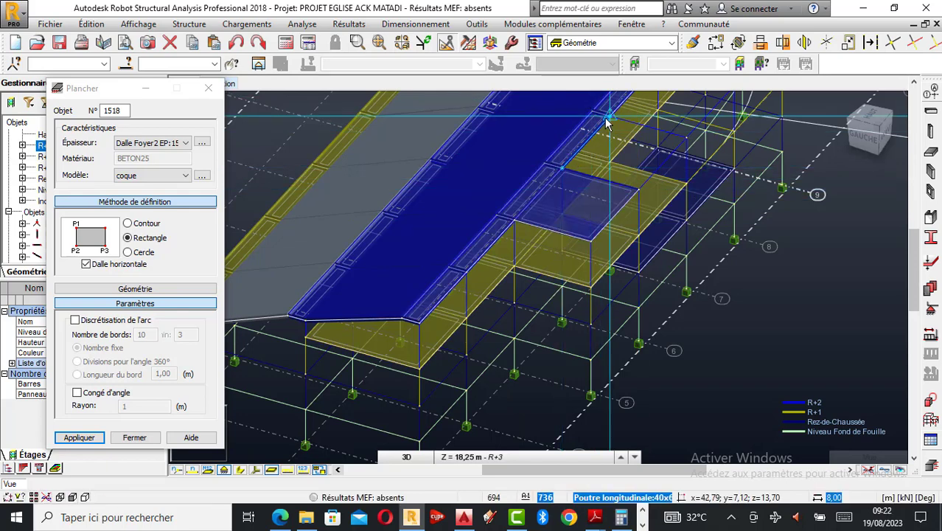
click(609, 120)
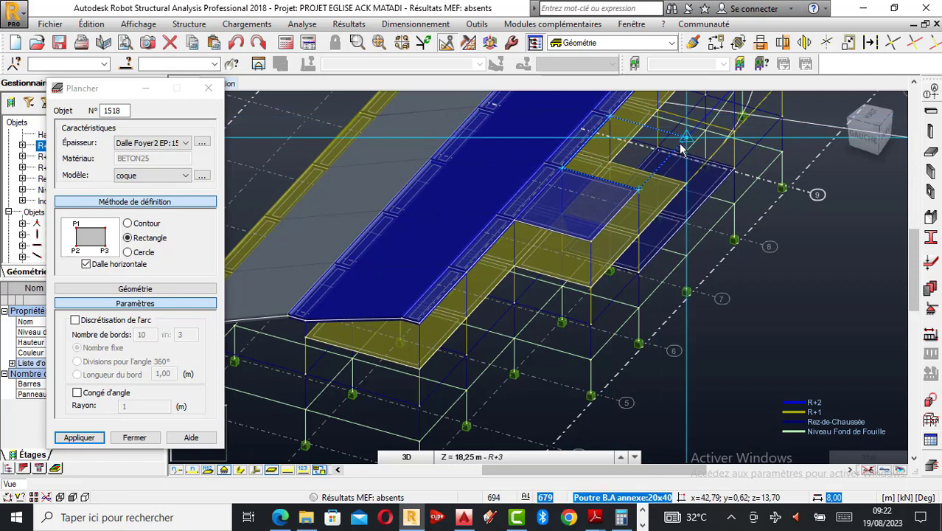
click(681, 144)
scroll(696, 286, down, 1)
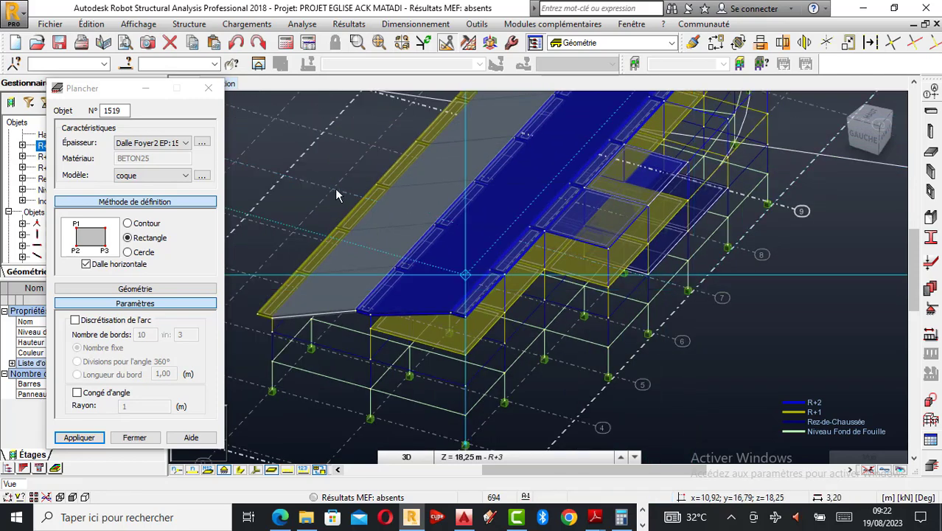
click(209, 88)
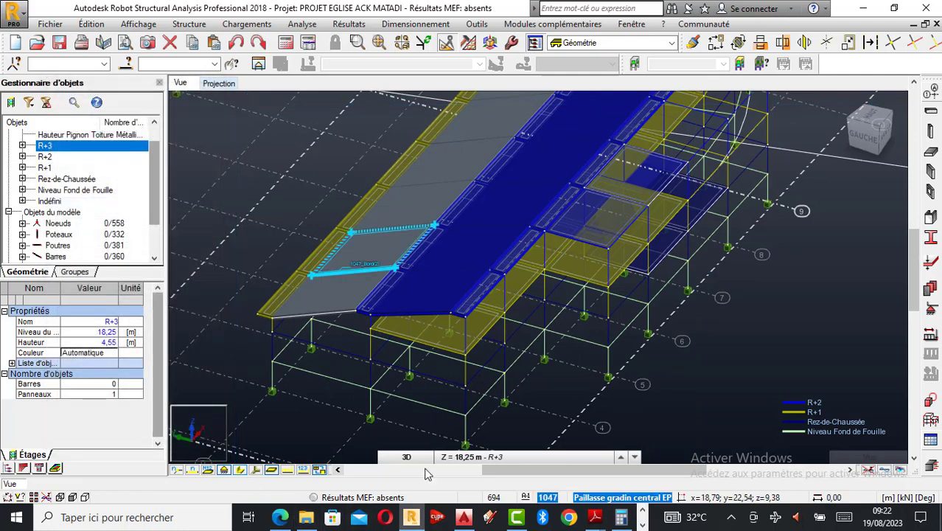
- Delete the two misplaced foyer slabs between axes 5 and 6, at z = 13.70 m and z = 9.55 m
right_click(830, 313)
click(777, 168)
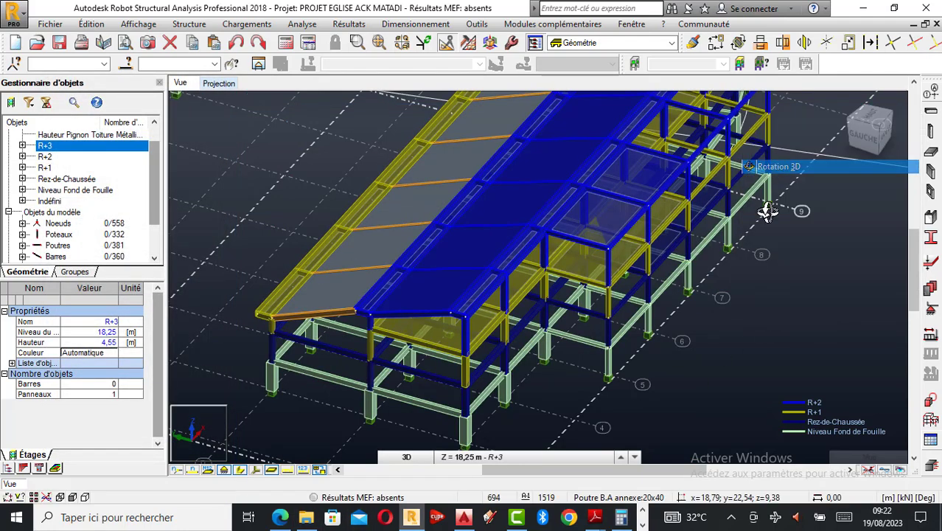
drag(767, 212, 640, 277)
drag(661, 320, 757, 371)
right_click(744, 322)
click(700, 153)
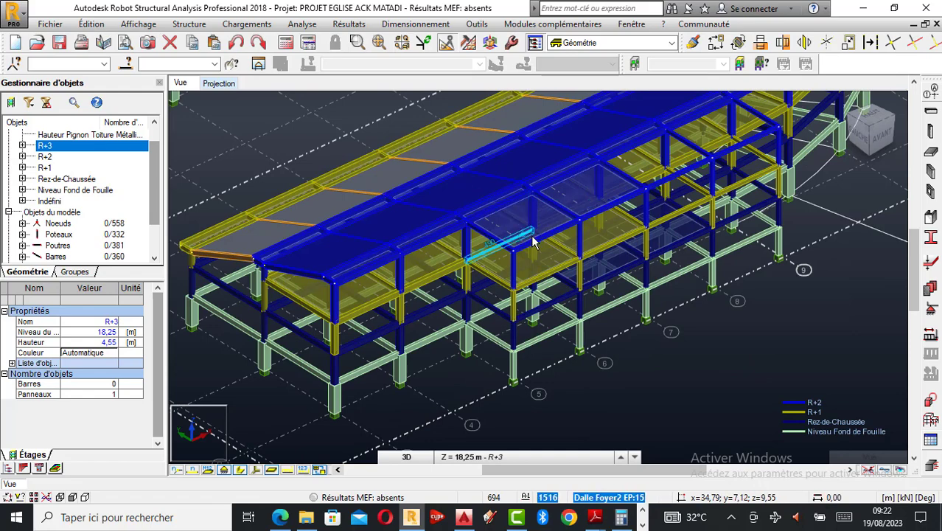
click(536, 246)
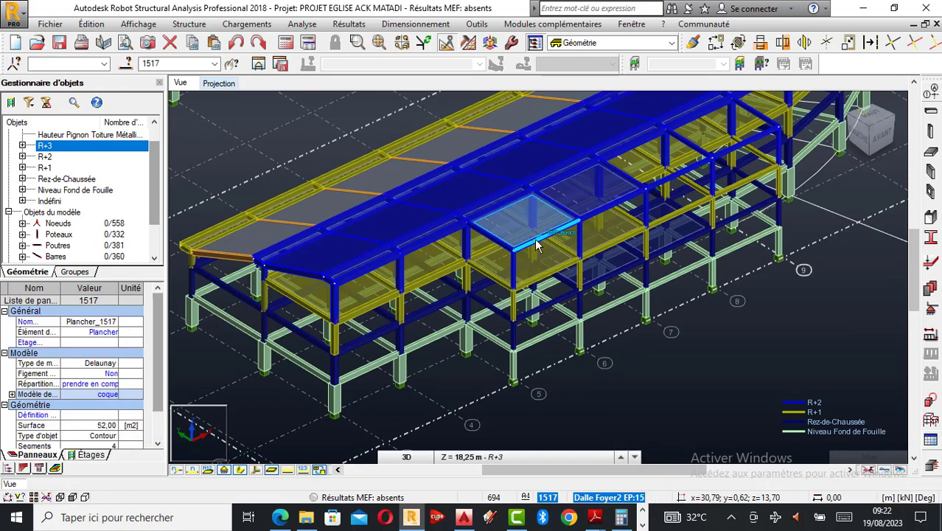
key(Escape)
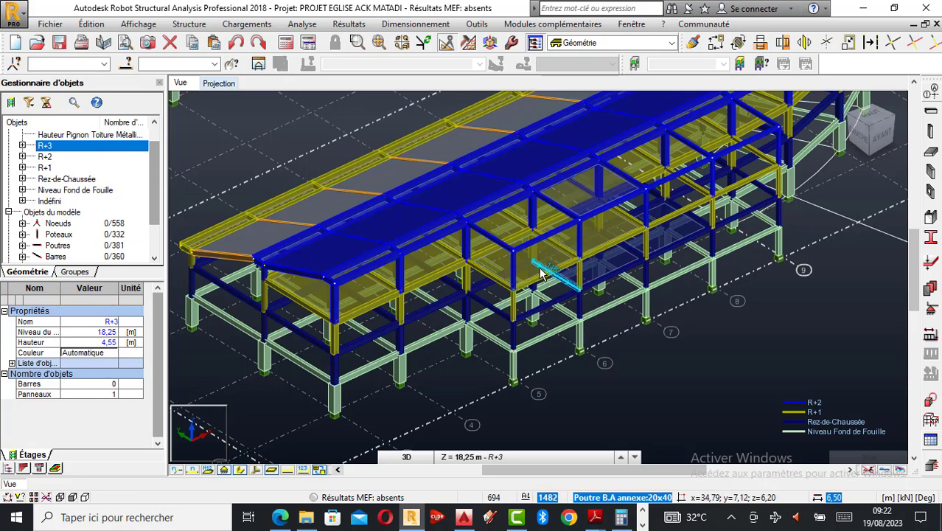
click(536, 278)
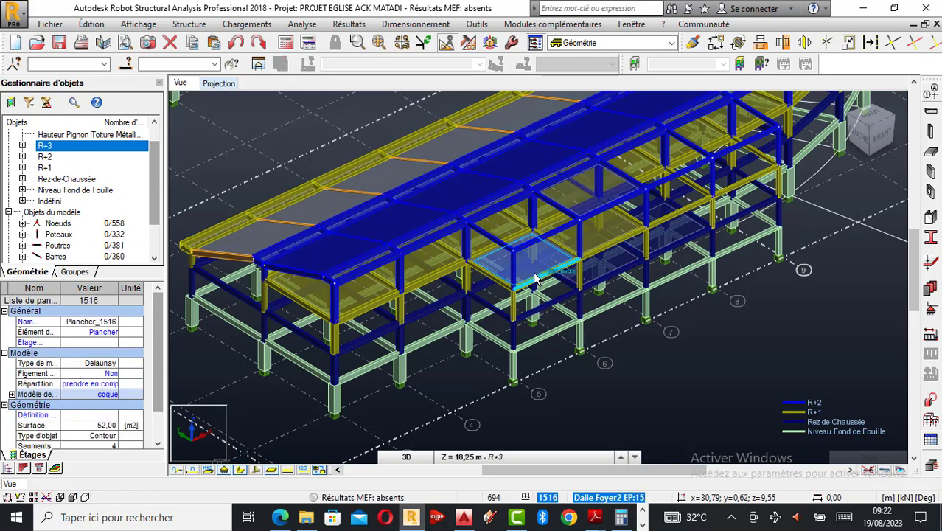
- Add one rectangular Dalle Foyer2 EP:15 slab between axes 7 and 8 at z = 13.70 m and another at z = 9.55 m
click(932, 153)
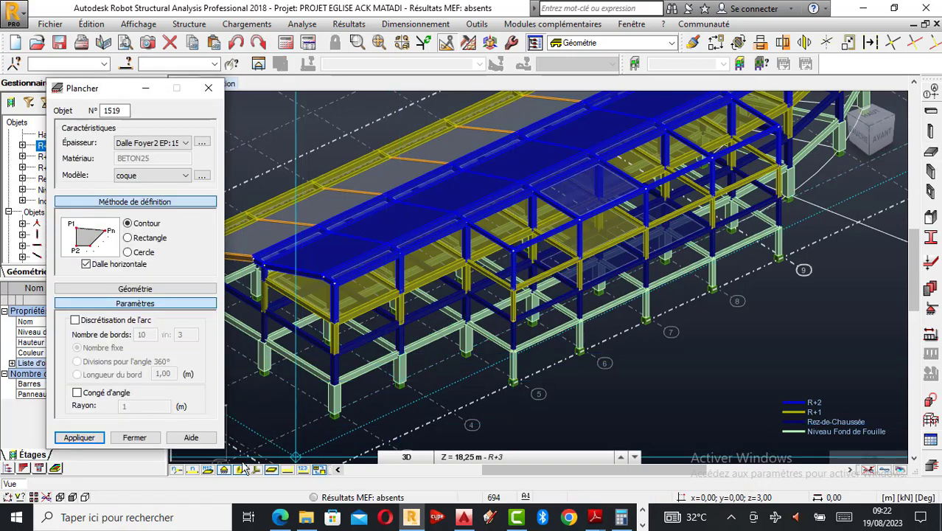
click(604, 162)
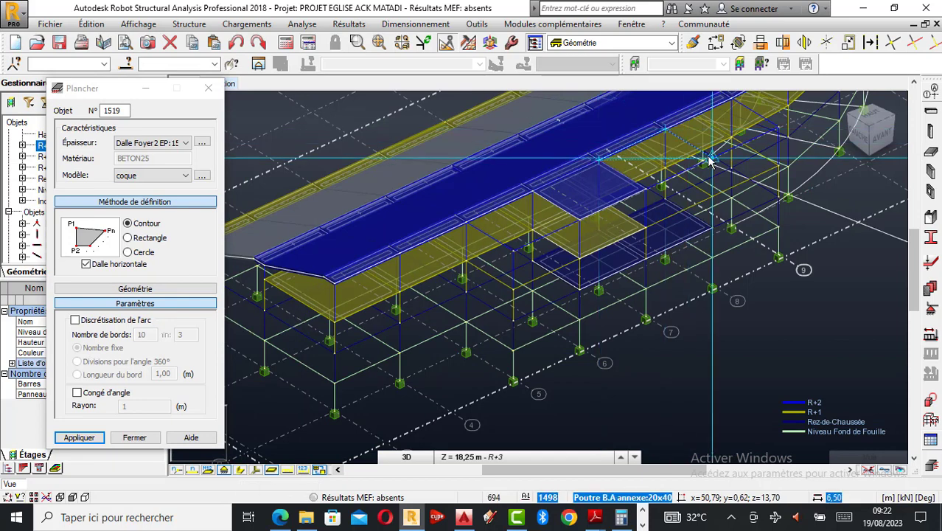
click(145, 240)
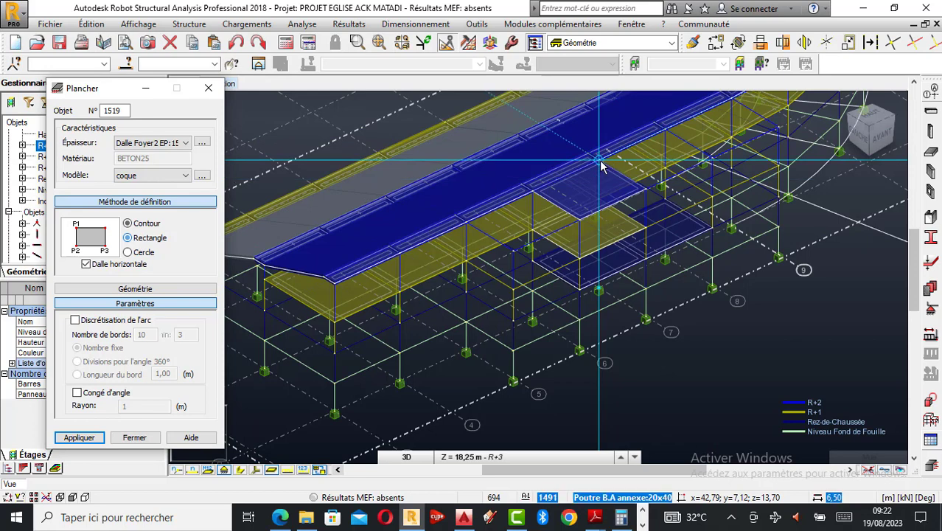
click(669, 133)
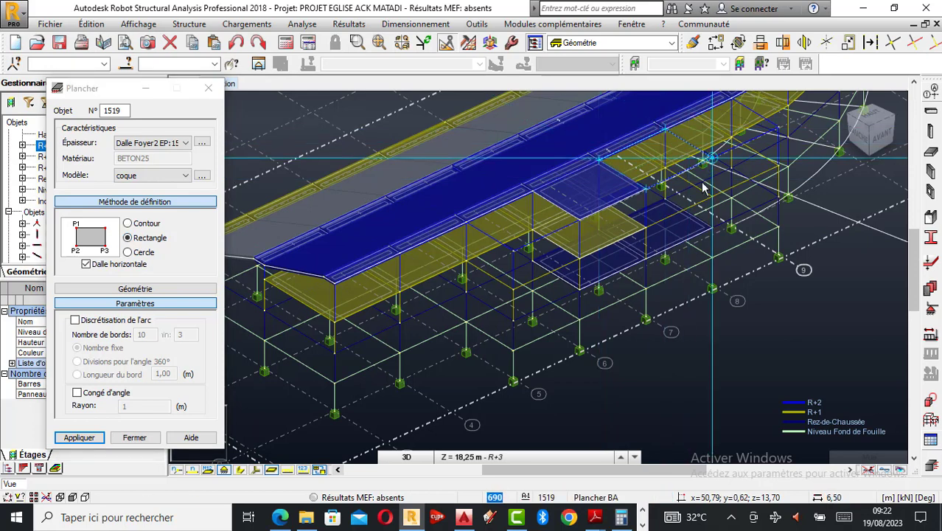
click(656, 225)
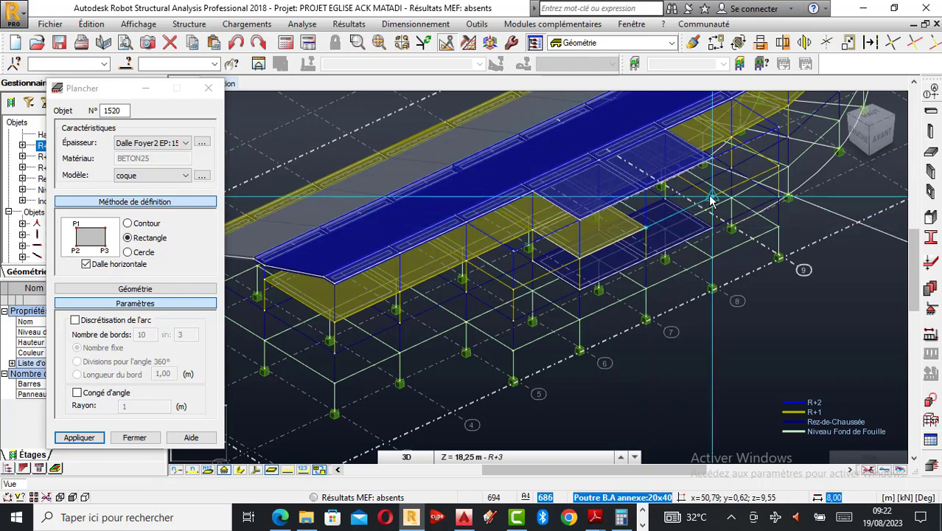
scroll(725, 218, up, 3)
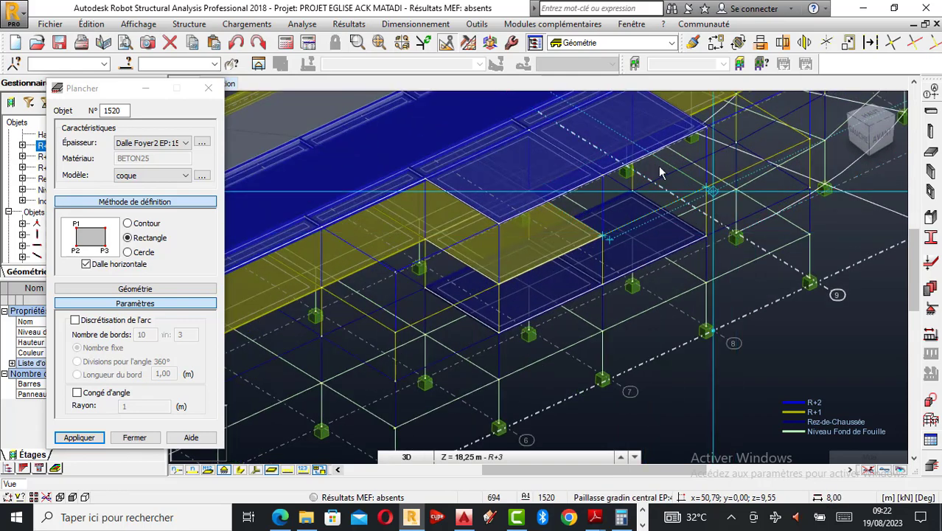
click(638, 151)
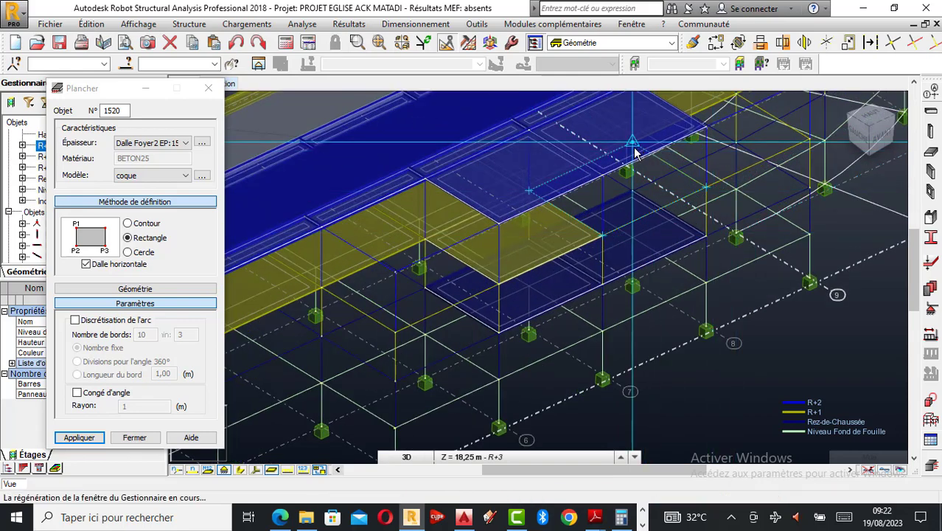
- End the floor command and examine the whole structure in 3D, including the foyer slabs on both wings
click(209, 89)
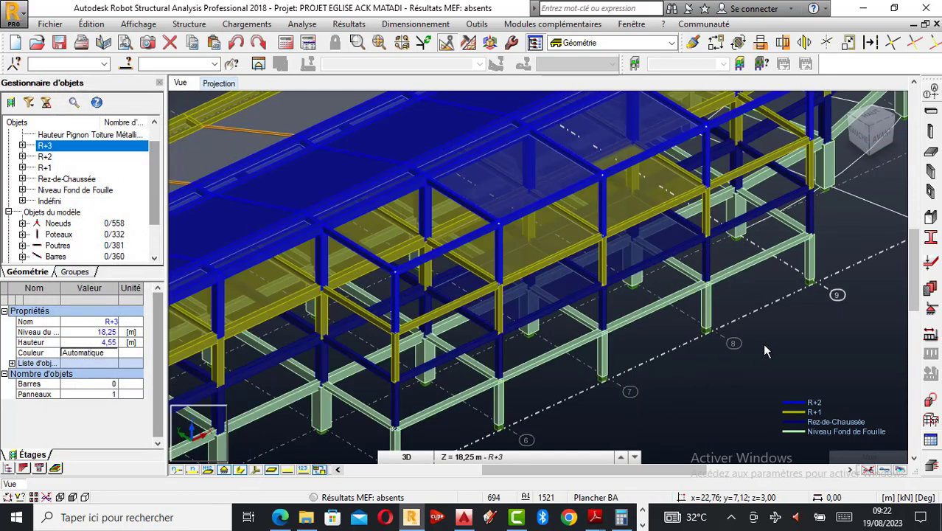
right_click(763, 343)
click(711, 199)
drag(666, 255, 604, 395)
scroll(626, 346, down, 3)
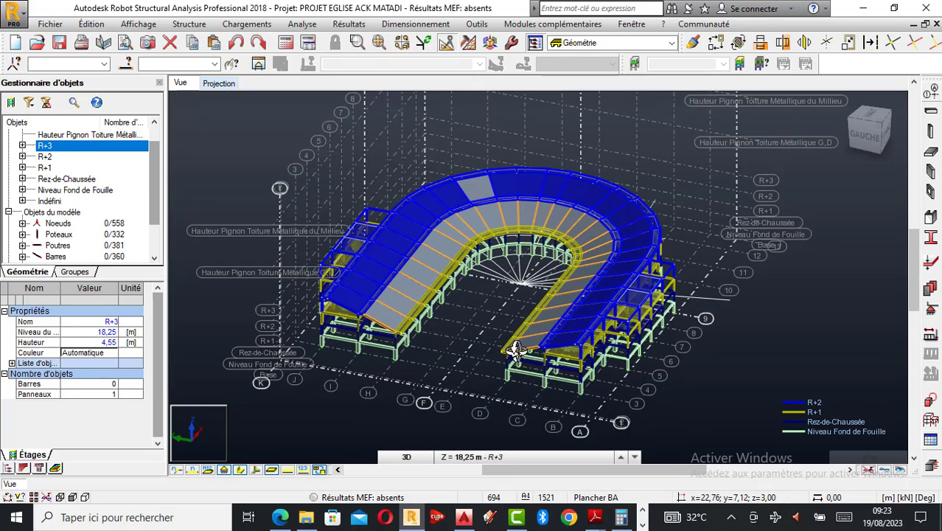
scroll(549, 352, up, 2)
scroll(553, 358, down, 2)
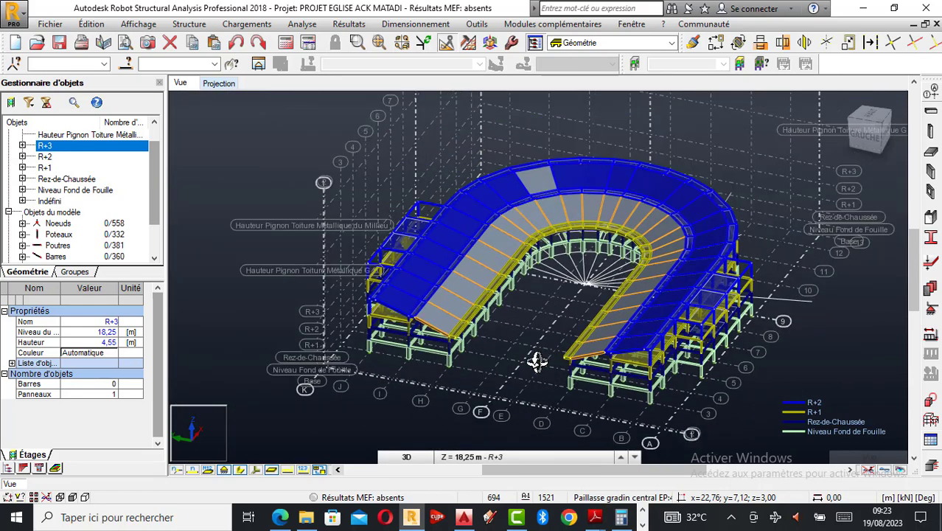
scroll(538, 363, up, 2)
scroll(453, 327, up, 2)
scroll(453, 326, down, 2)
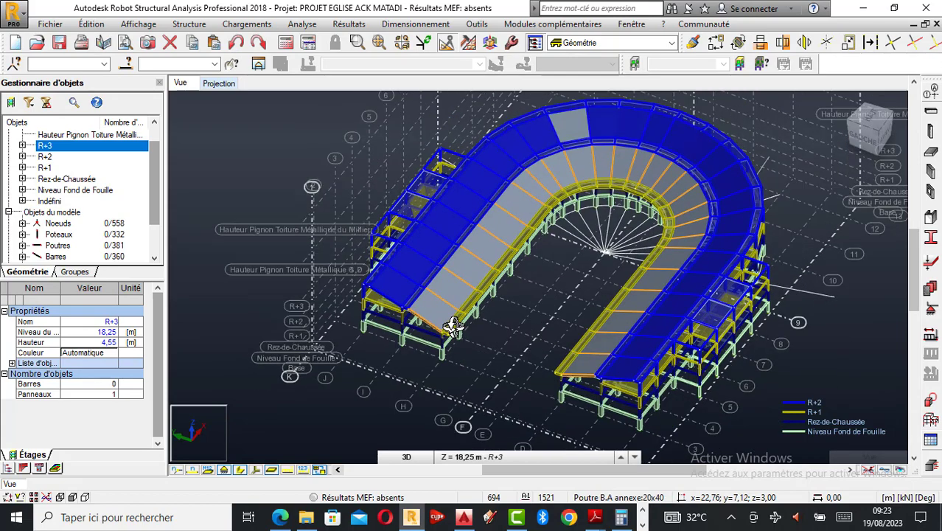
shift+middle_drag(537, 386, 534, 411)
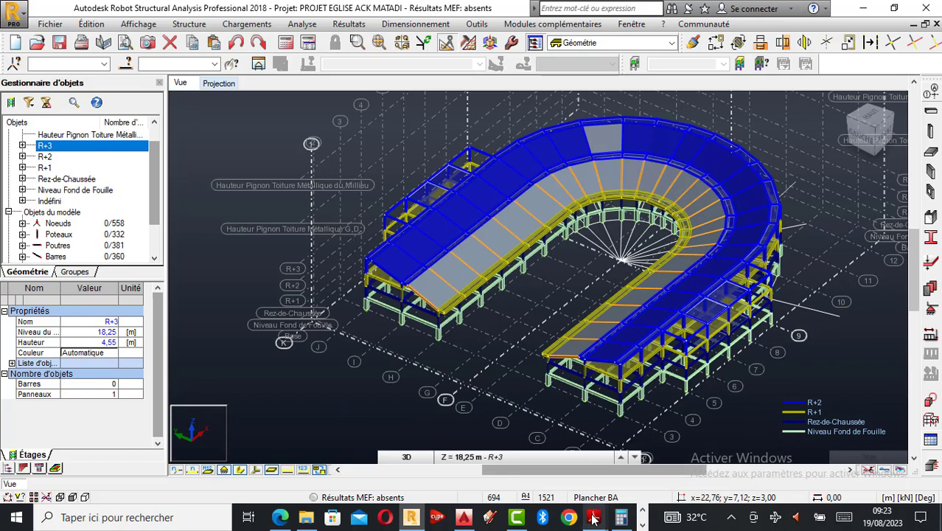
- Switch to Adobe Reader and examine the upper-floor plan in ETAGE EGLISE.pdf around the foyer and the wing's end bays
mouse_move(592, 512)
click(486, 470)
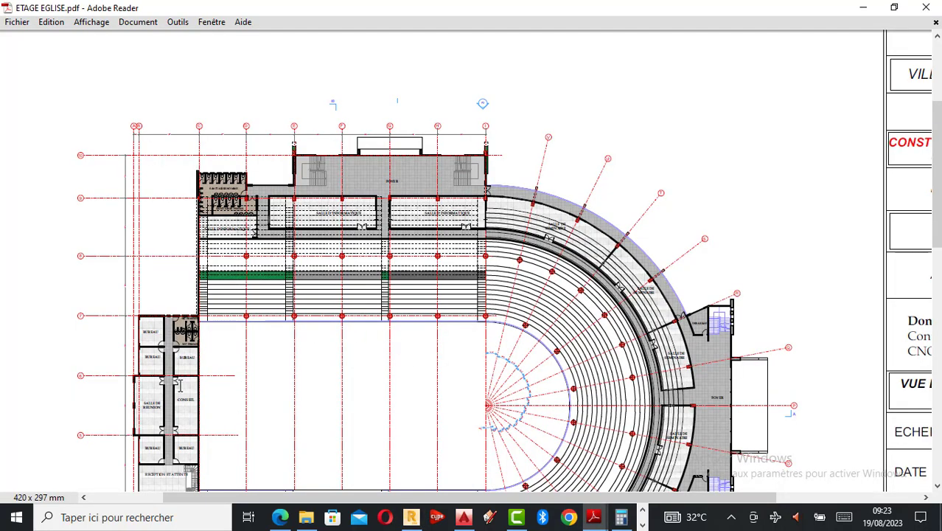
scroll(187, 383, down, 1)
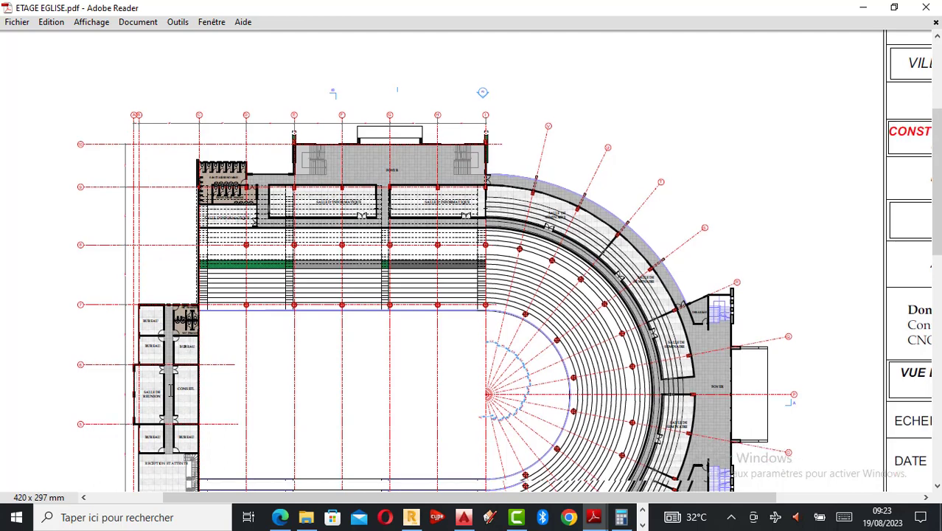
scroll(171, 391, down, 1)
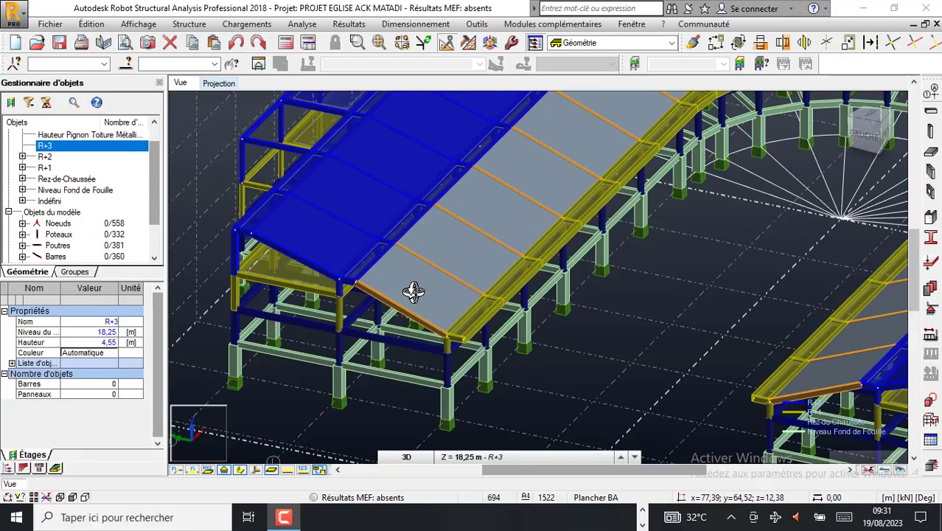
- Delete the nine 25x50 secondary and longitudinal beams at z = 6.20 m in the first bays at the open end of the wing near axes H to K
scroll(413, 292, down, 1)
shift+middle_drag(407, 303, 385, 308)
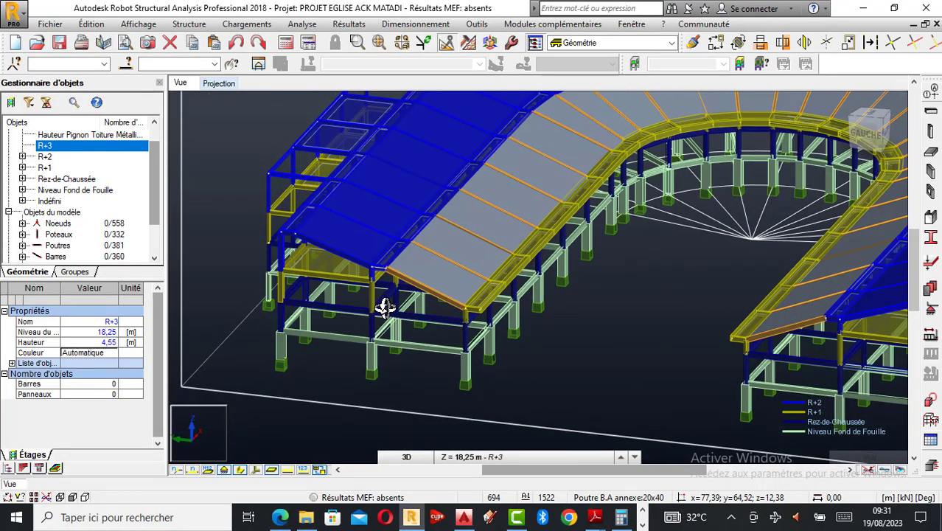
scroll(382, 310, up, 1)
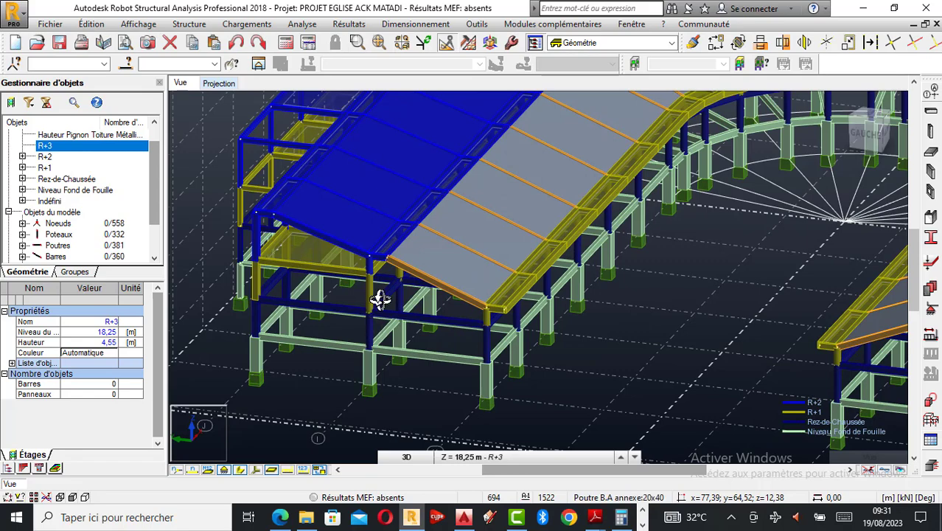
drag(406, 314, 421, 317)
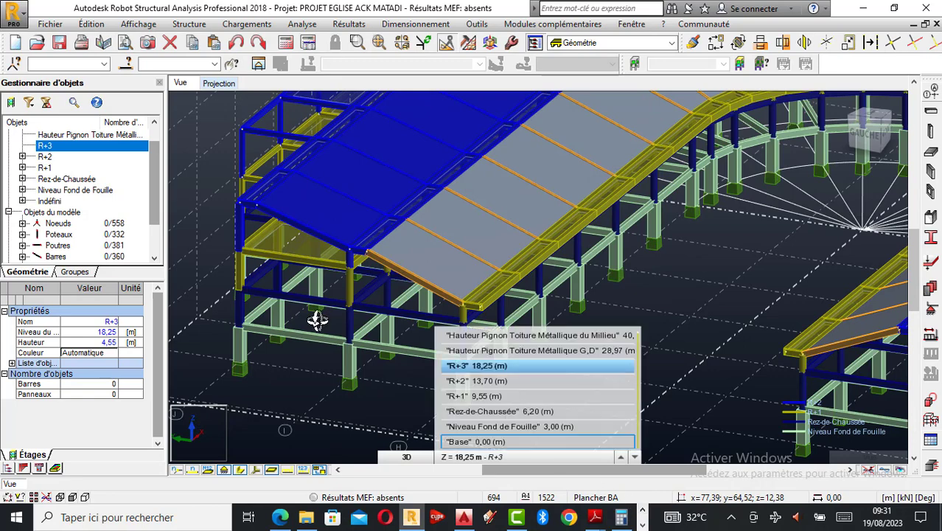
scroll(343, 320, up, 2)
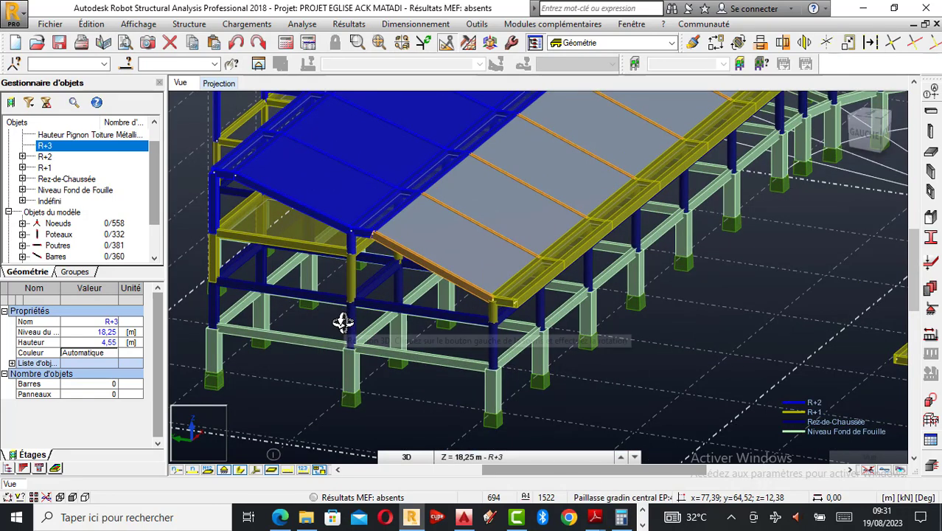
drag(400, 325, 550, 347)
right_click(674, 364)
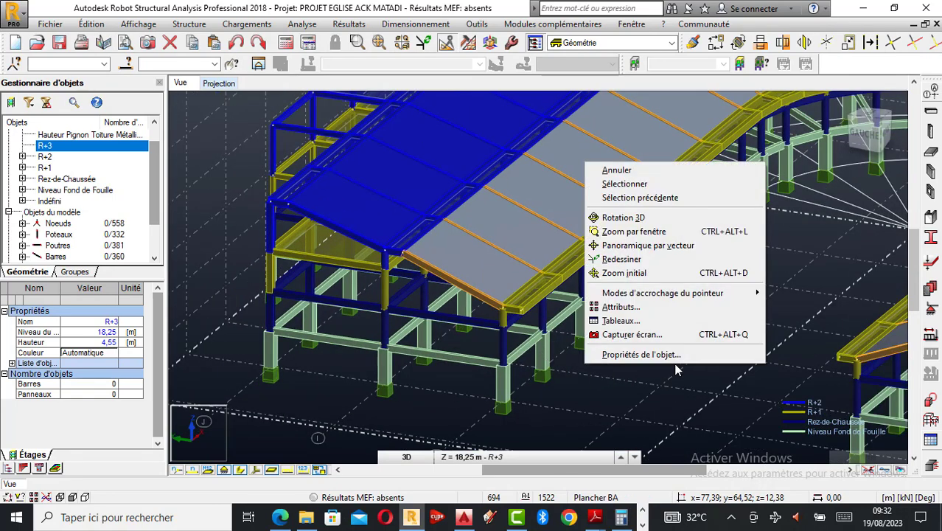
click(612, 170)
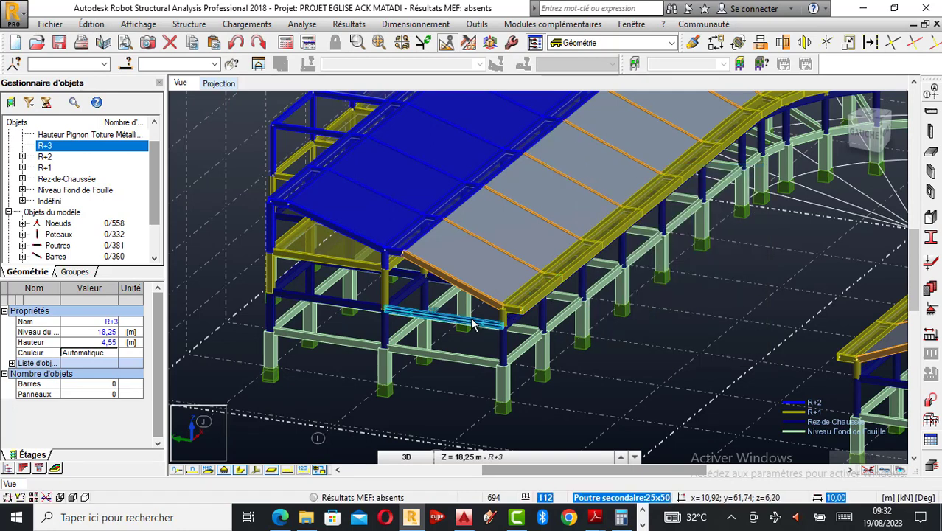
click(473, 324)
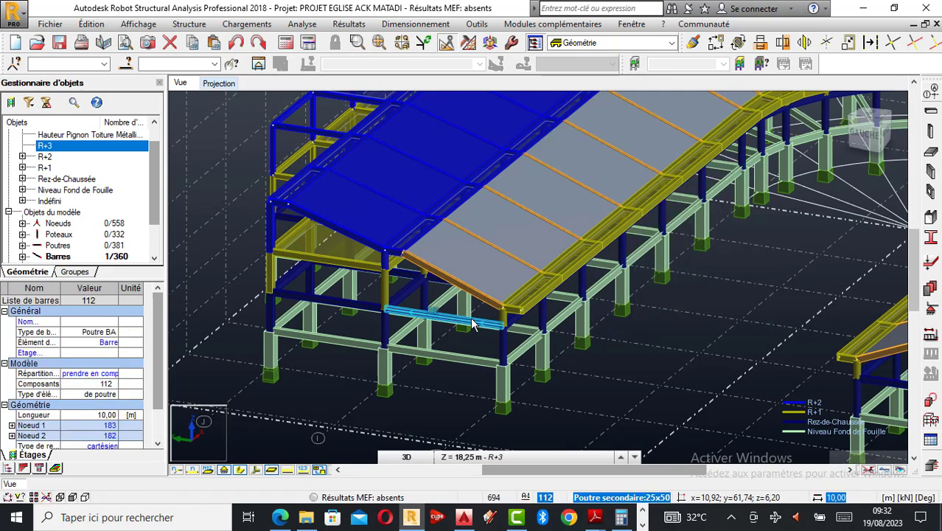
ctrl+click(347, 309)
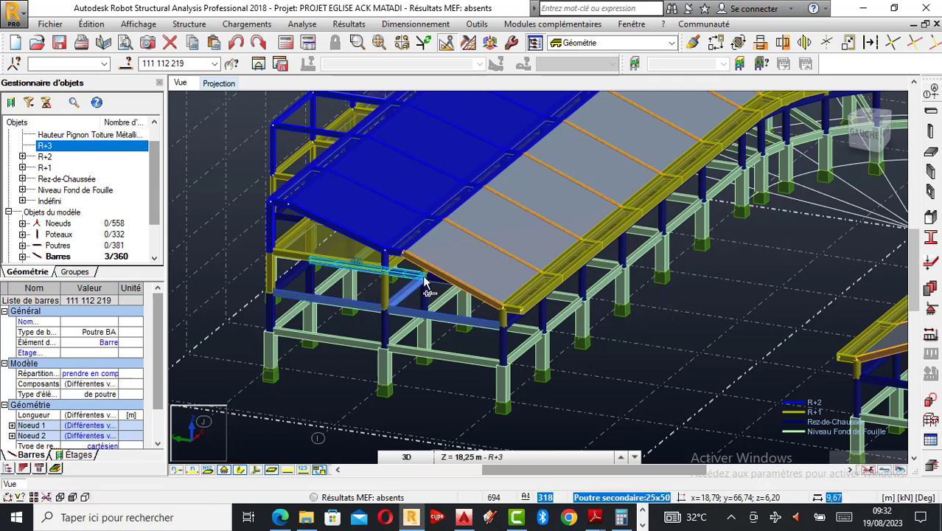
ctrl+click(425, 283)
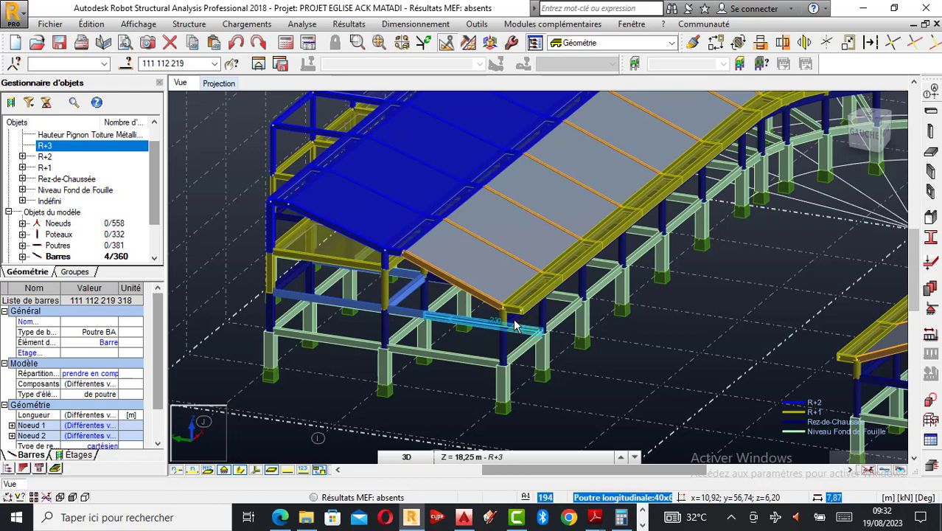
right_click(617, 142)
click(653, 196)
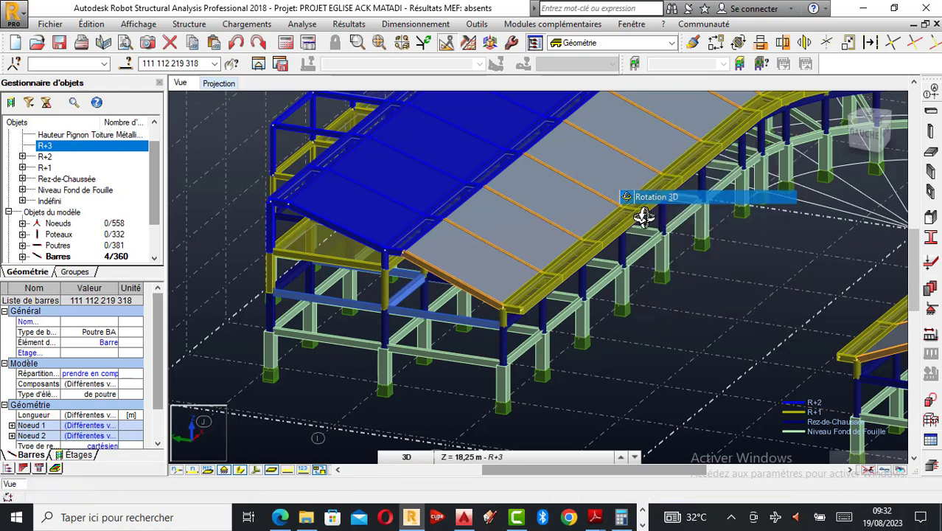
drag(642, 214, 512, 317)
scroll(512, 317, up, 2)
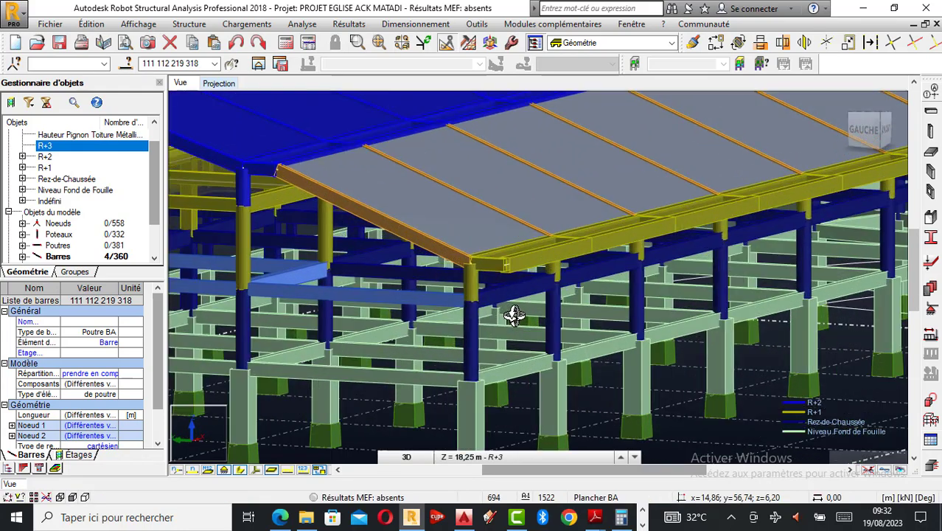
right_click(644, 362)
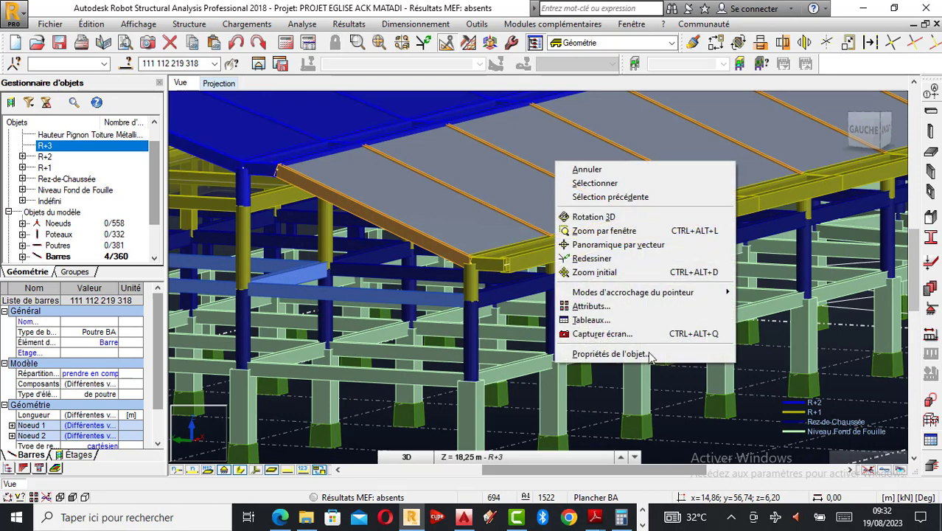
click(605, 184)
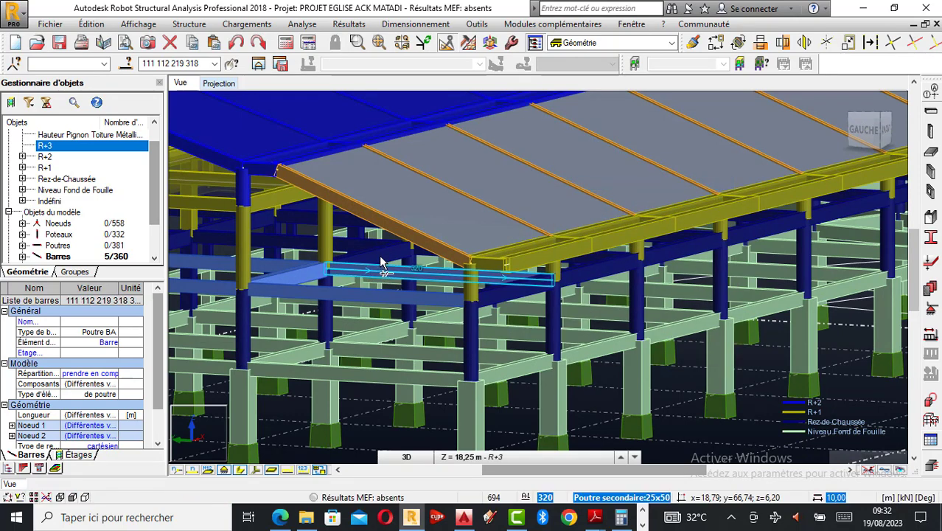
ctrl+click(380, 257)
ctrl+click(382, 259)
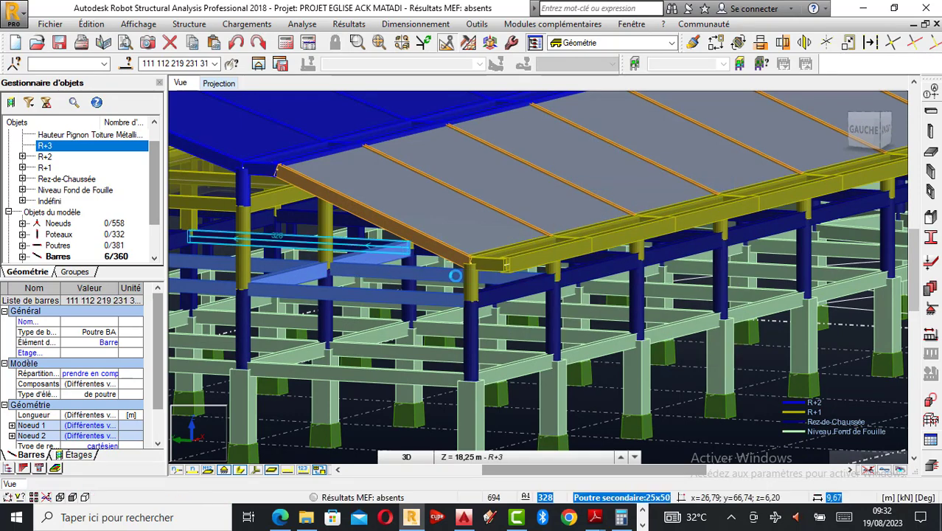
ctrl+click(455, 276)
ctrl+click(558, 309)
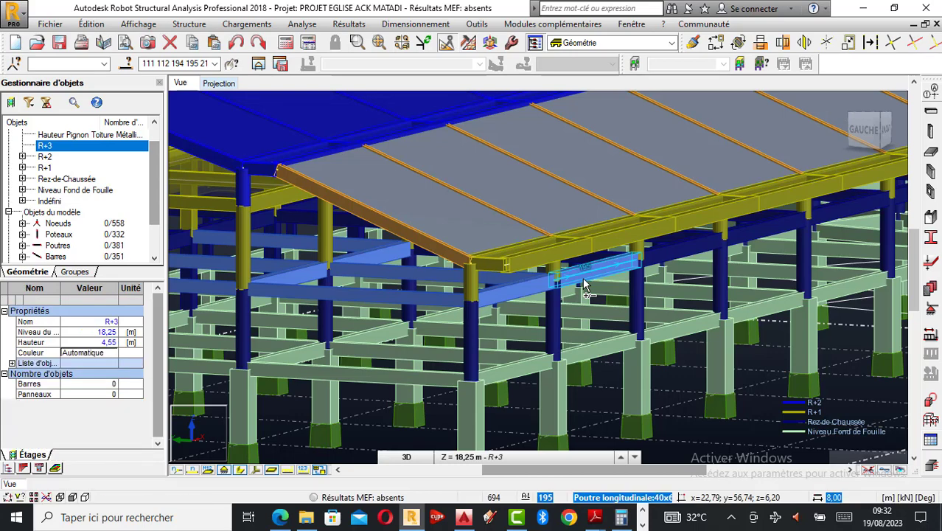
- Examine the remaining columns and beams at the open end of the wing in 3D from several sides
scroll(667, 332, down, 3)
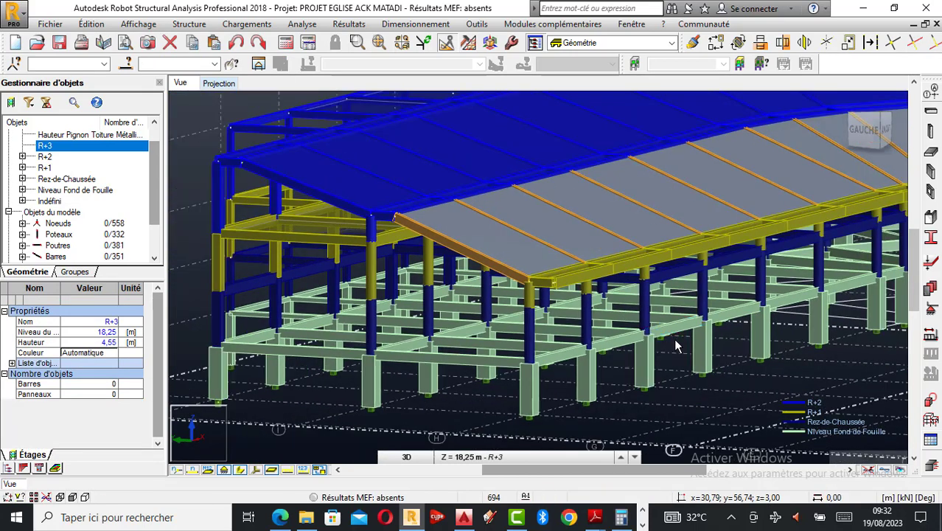
scroll(679, 352, down, 2)
right_click(232, 251)
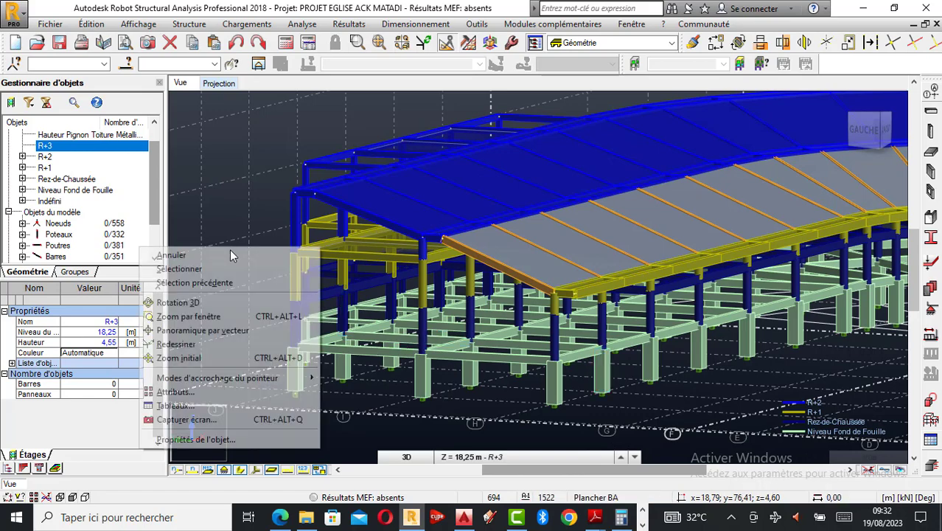
click(203, 302)
drag(326, 311, 472, 301)
scroll(473, 301, down, 1)
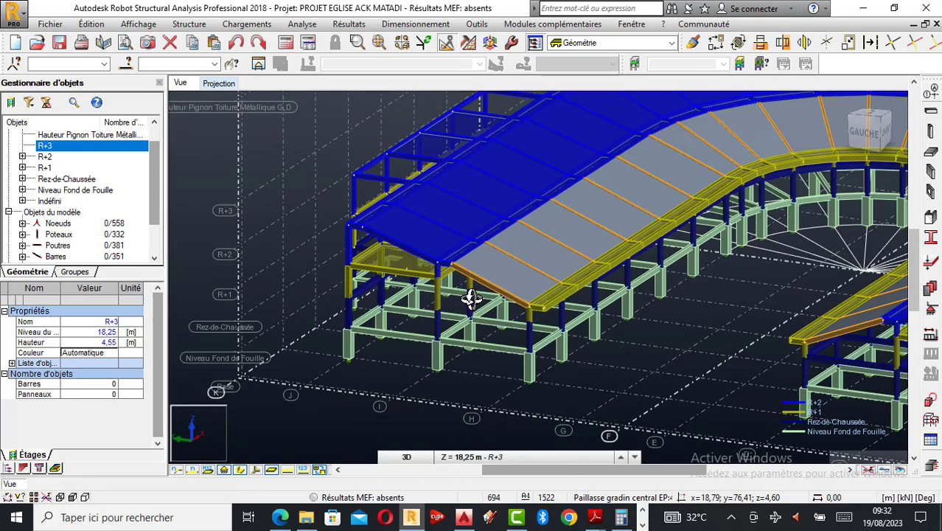
scroll(469, 297, up, 1)
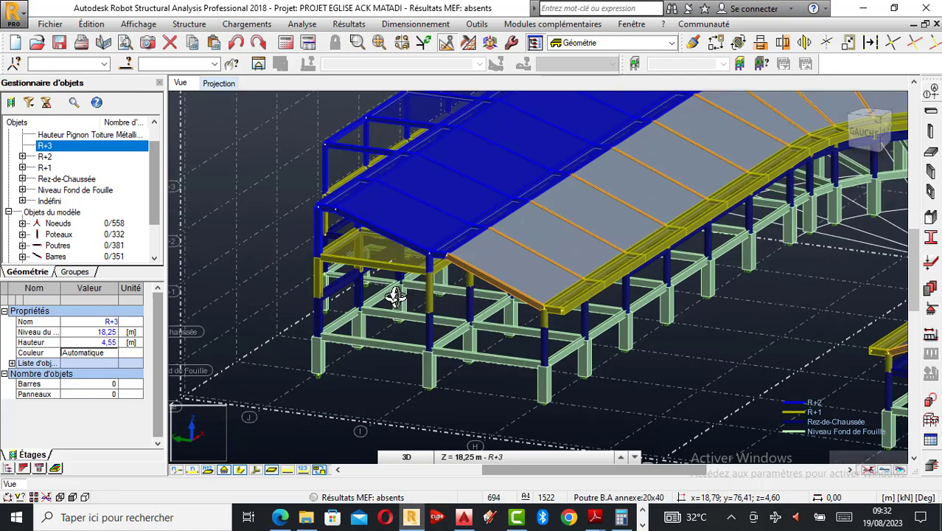
drag(395, 295, 463, 326)
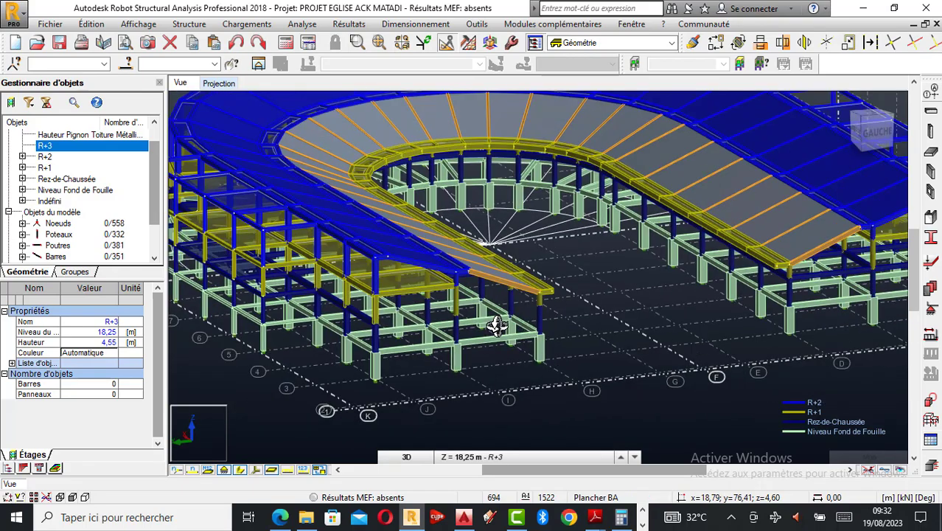
scroll(431, 284, down, 3)
scroll(432, 287, up, 4)
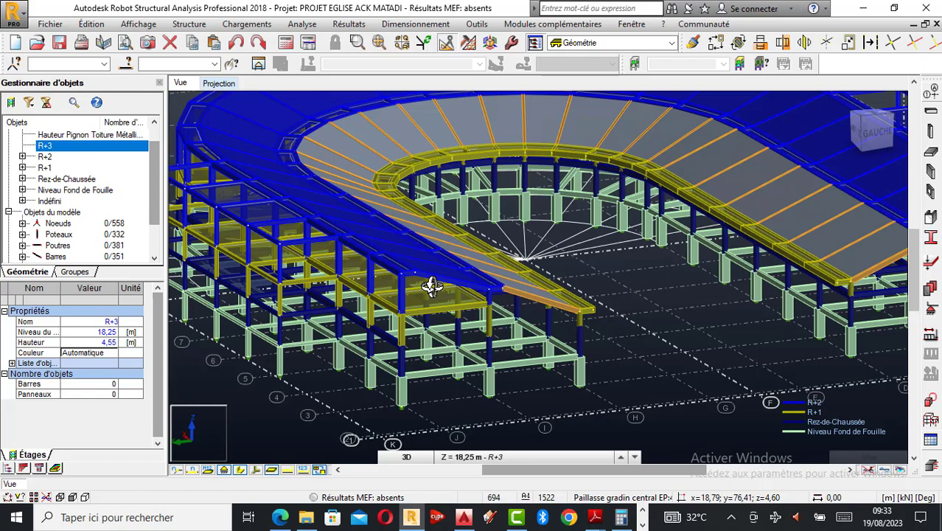
drag(502, 366, 484, 360)
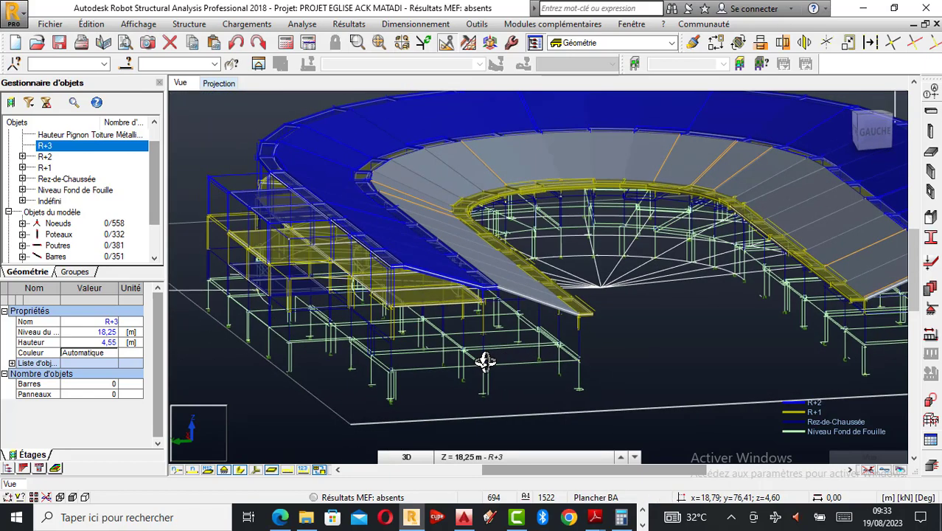
scroll(473, 321, up, 2)
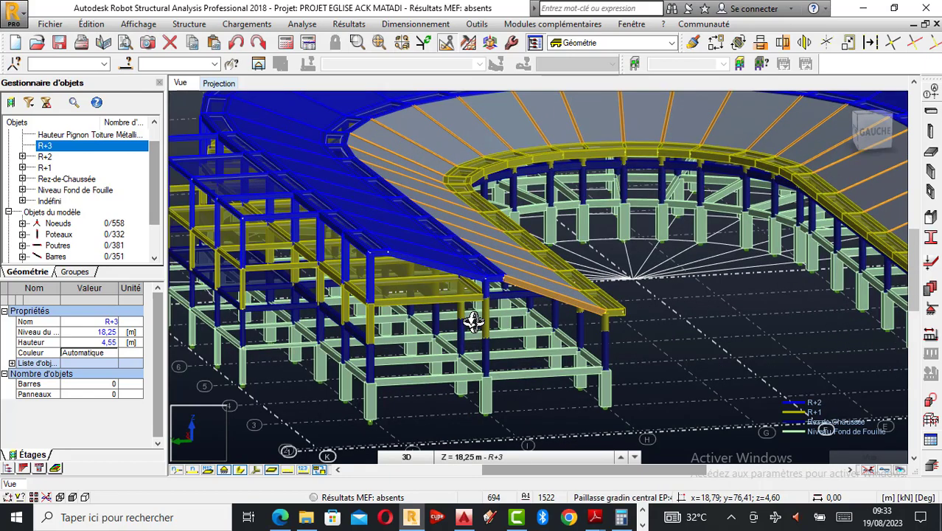
drag(474, 321, 467, 347)
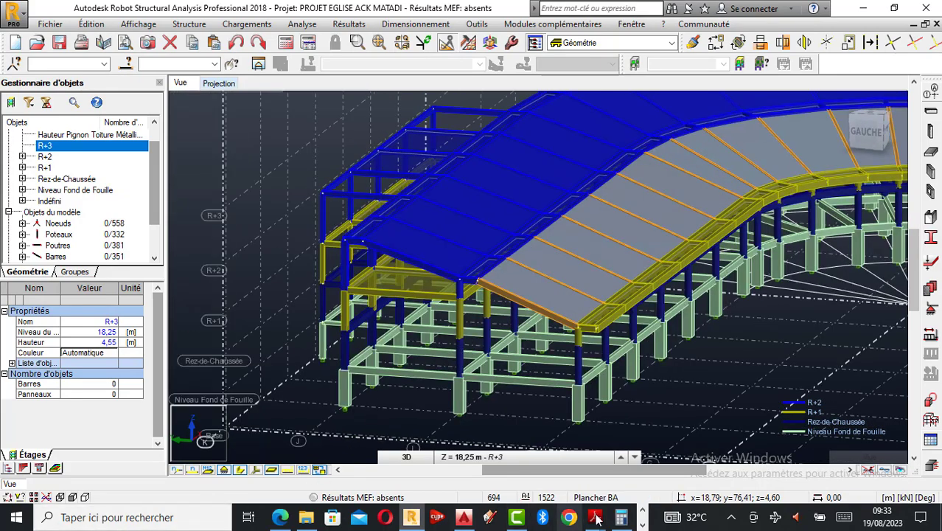
drag(572, 364, 640, 378)
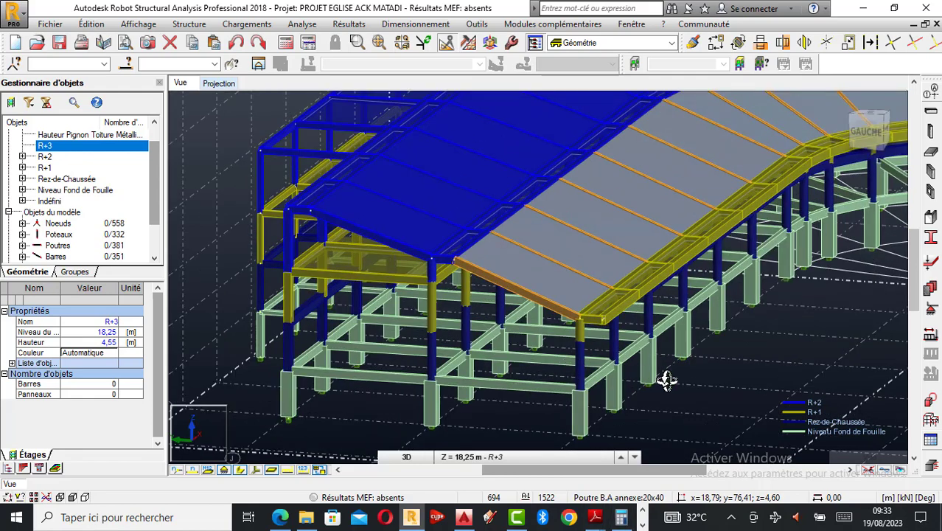
right_click(602, 169)
click(609, 183)
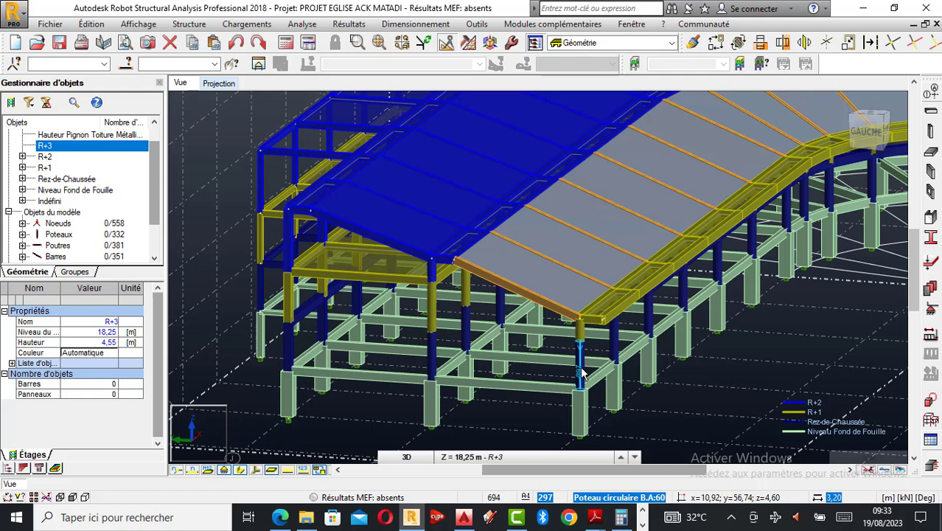
- Switch to Calculator and add the stacked column heights 3,20 and 1,50 to get the full corner column height
click(621, 516)
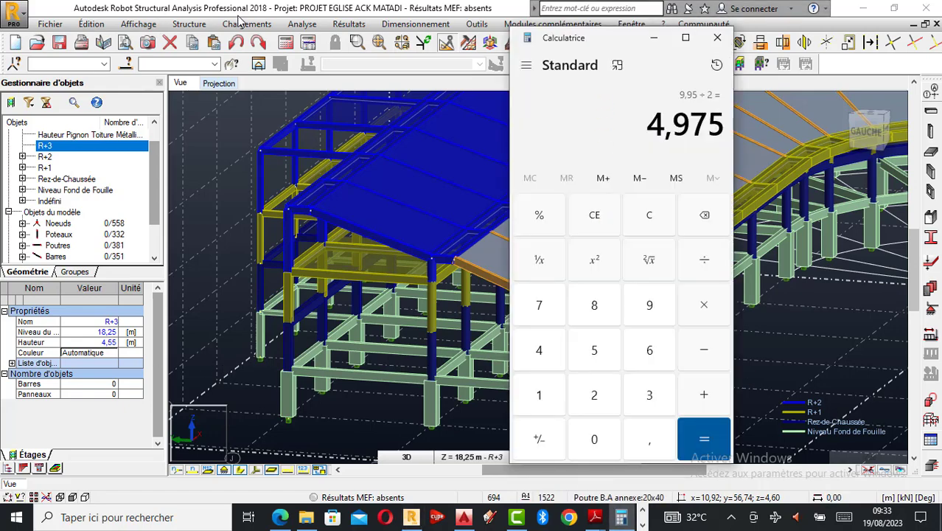
drag(627, 38, 185, 41)
click(205, 231)
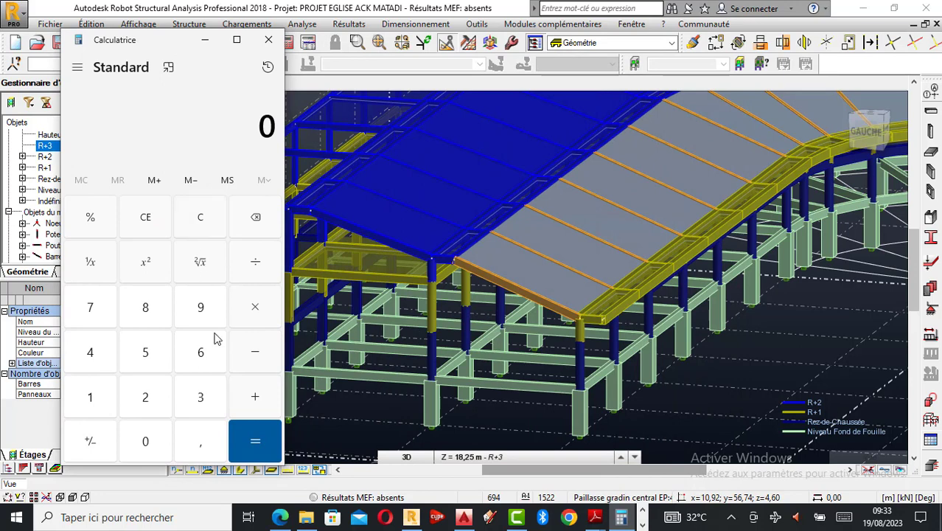
click(200, 397)
click(200, 442)
click(145, 397)
click(163, 441)
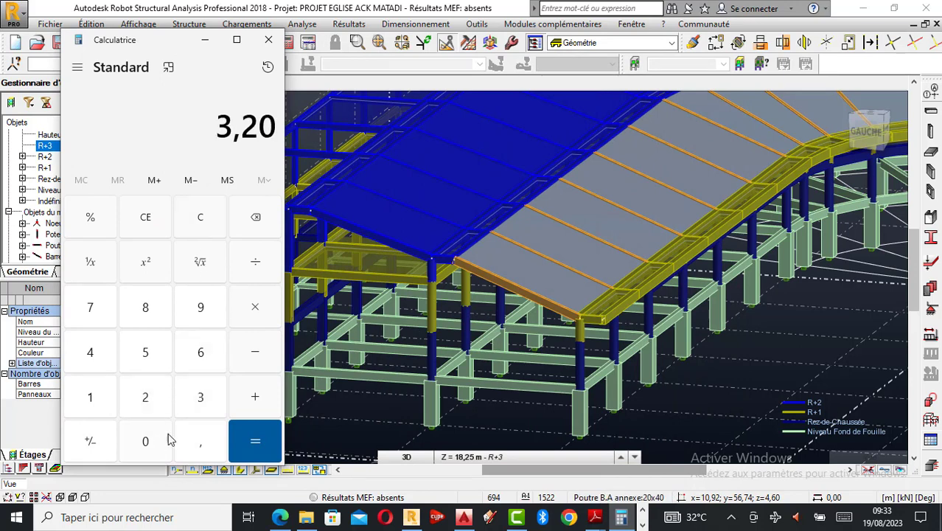
click(251, 397)
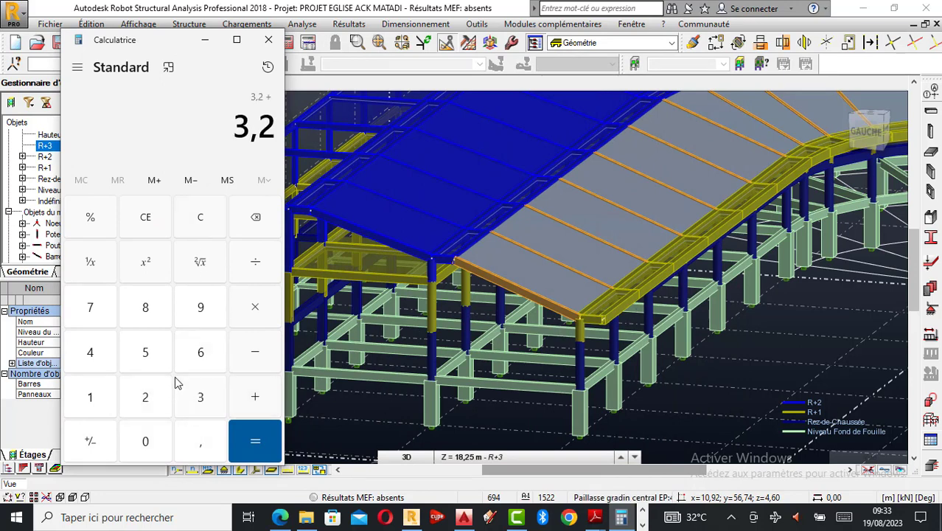
click(90, 397)
click(201, 441)
click(145, 352)
click(145, 441)
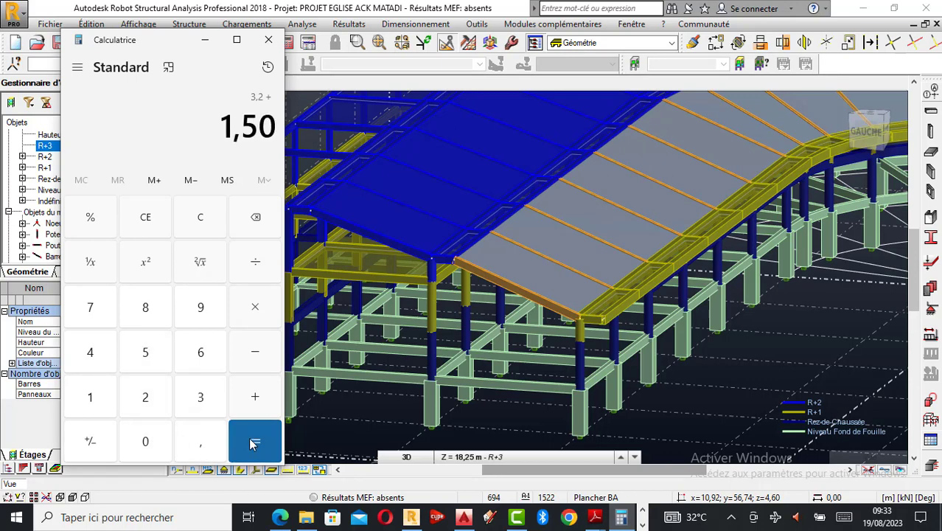
click(251, 442)
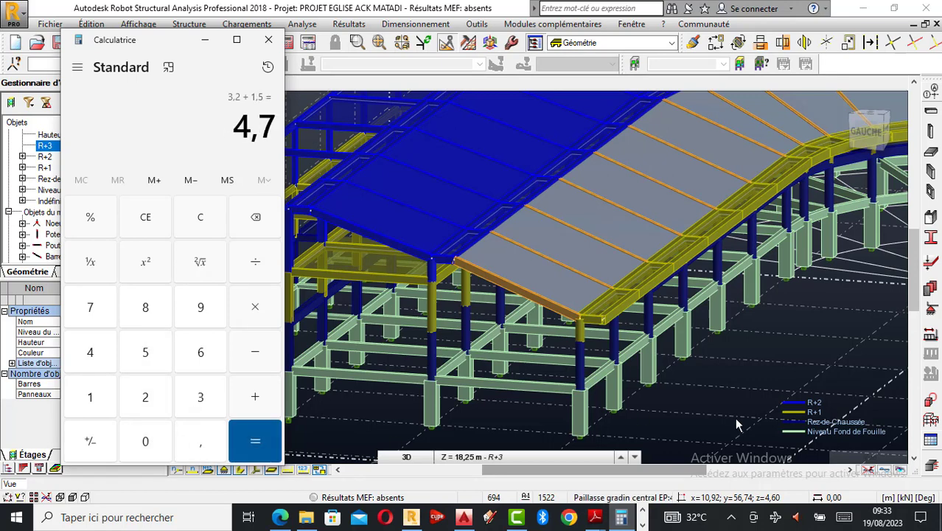
- Return to the Robot model and delete the two stacked columns at the wing's open corner, plus the leftover node between them
click(752, 368)
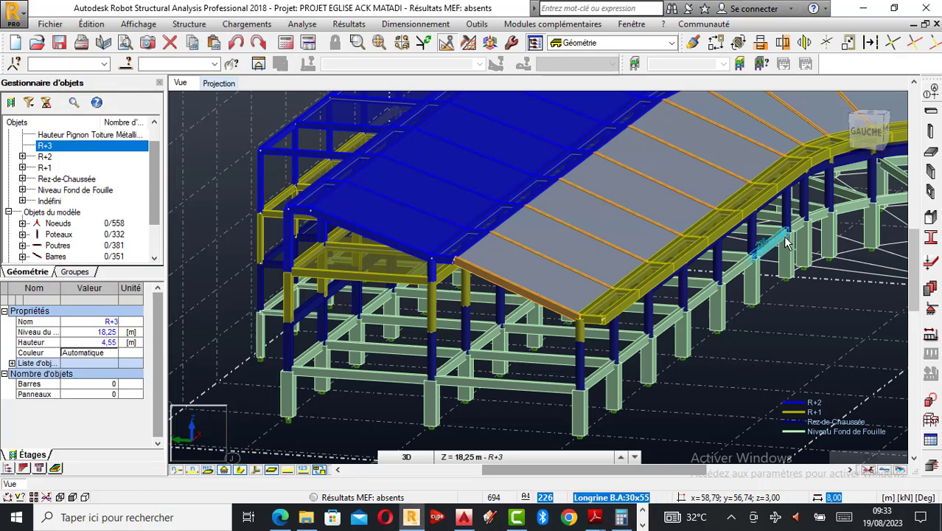
click(582, 345)
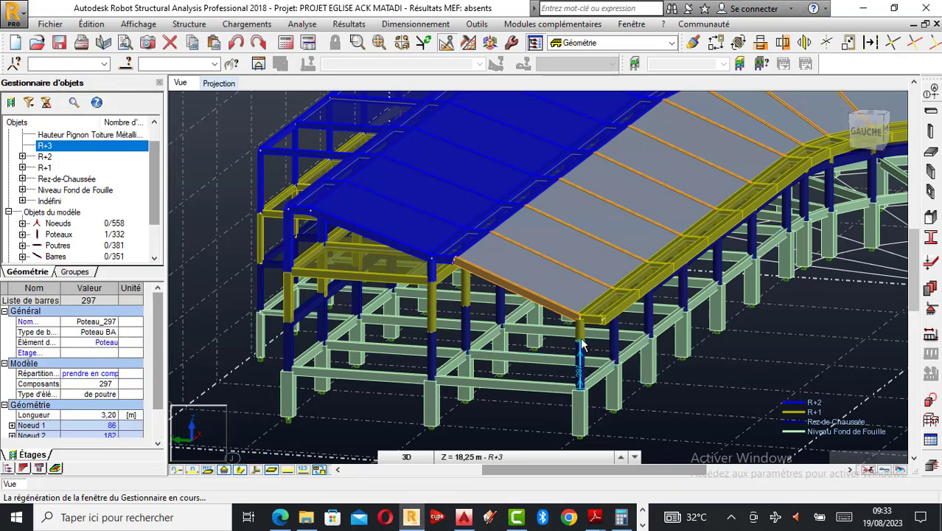
ctrl+click(581, 336)
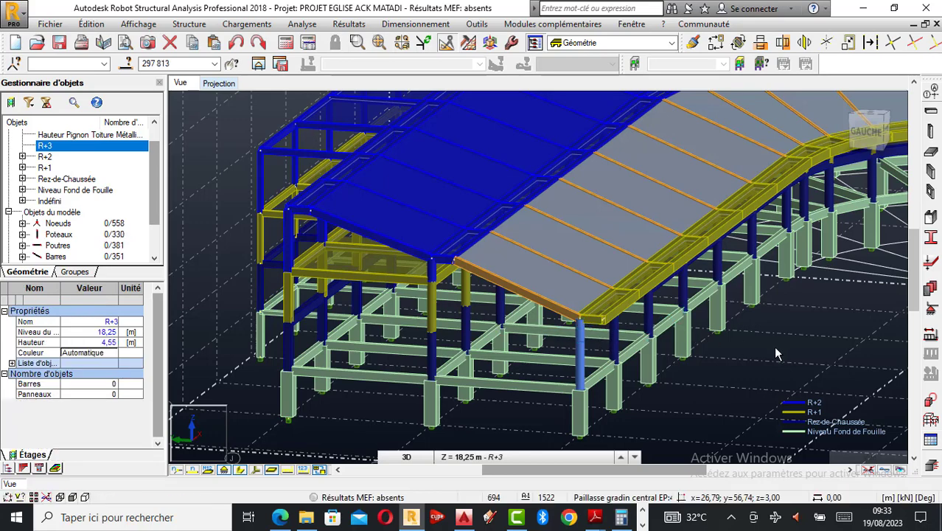
key(Escape)
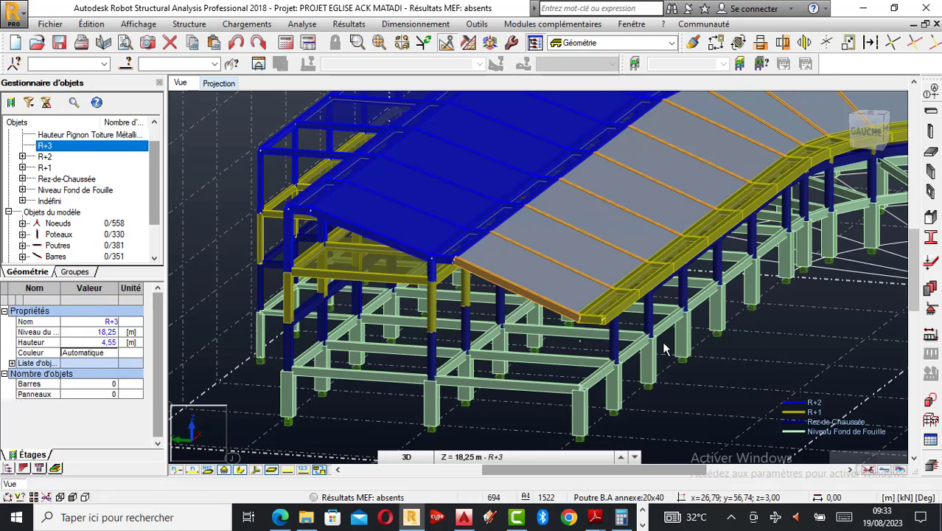
click(647, 370)
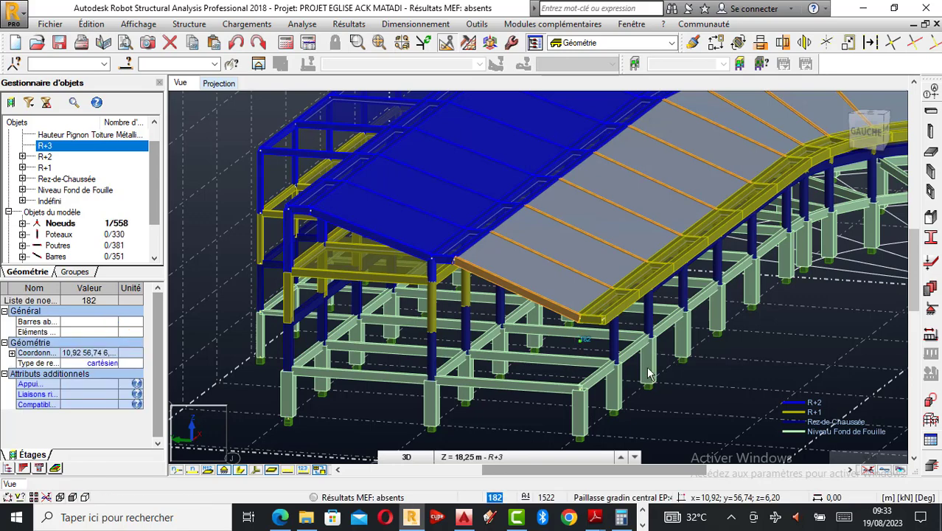
key(Delete)
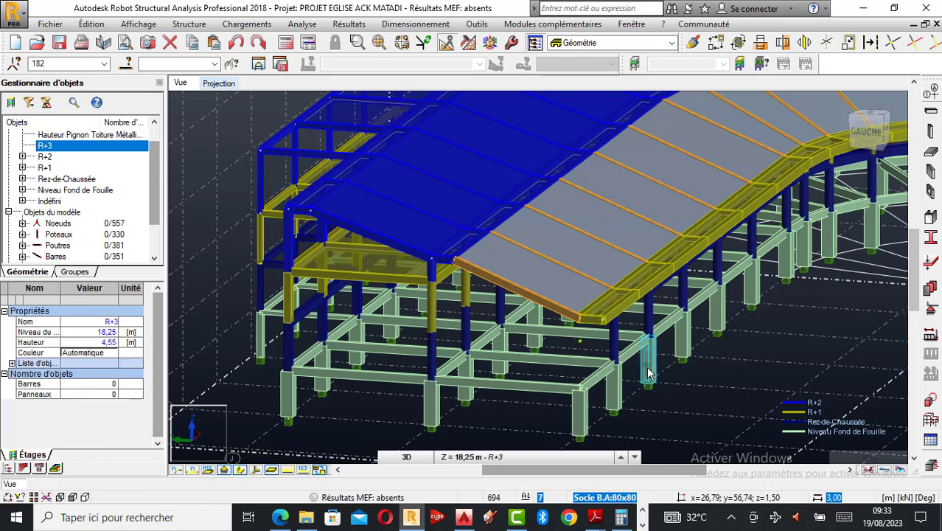
- Set up a column with section Poteau circulaire B.A:60 and height 4,70 m, undoing the stray column inserted on the roof
click(930, 150)
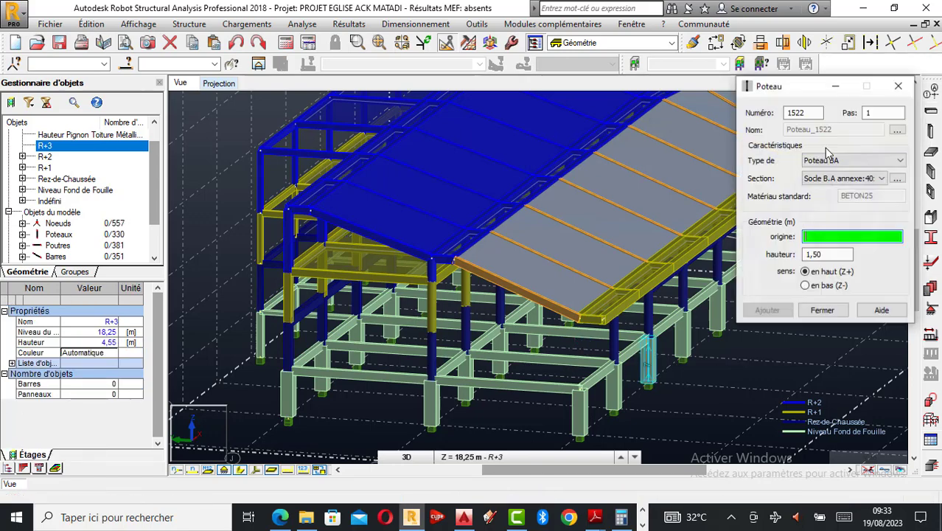
click(882, 179)
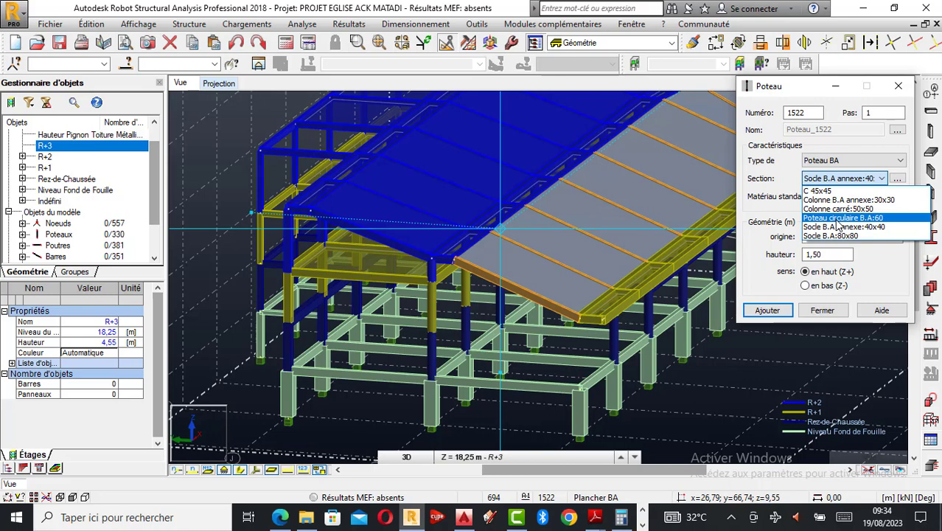
click(840, 218)
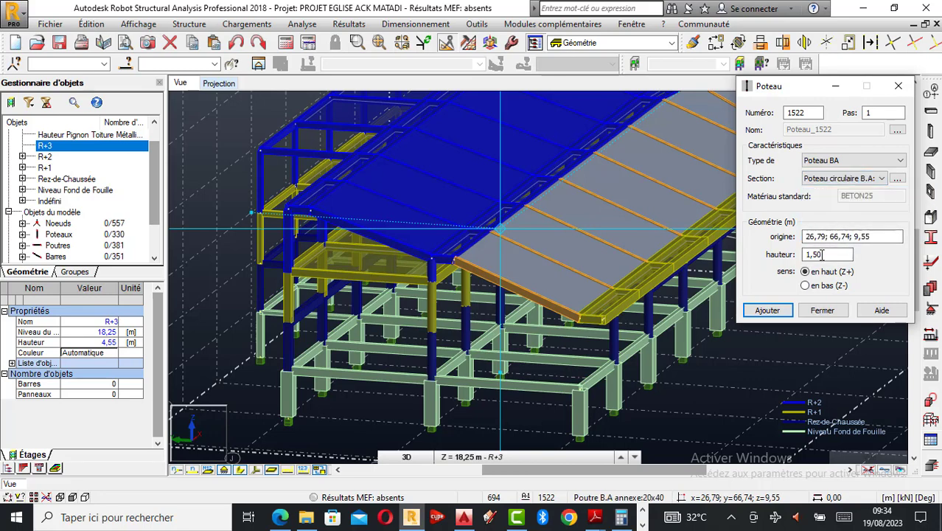
click(622, 516)
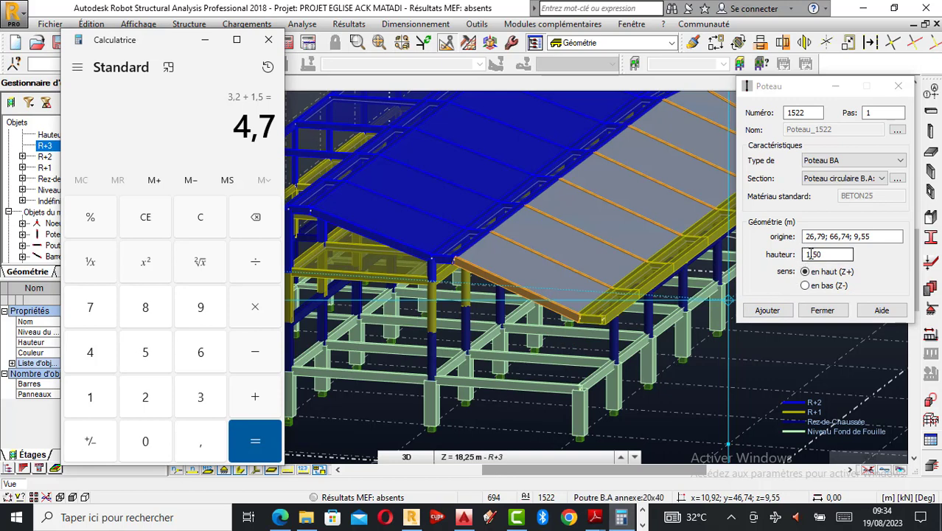
click(809, 253)
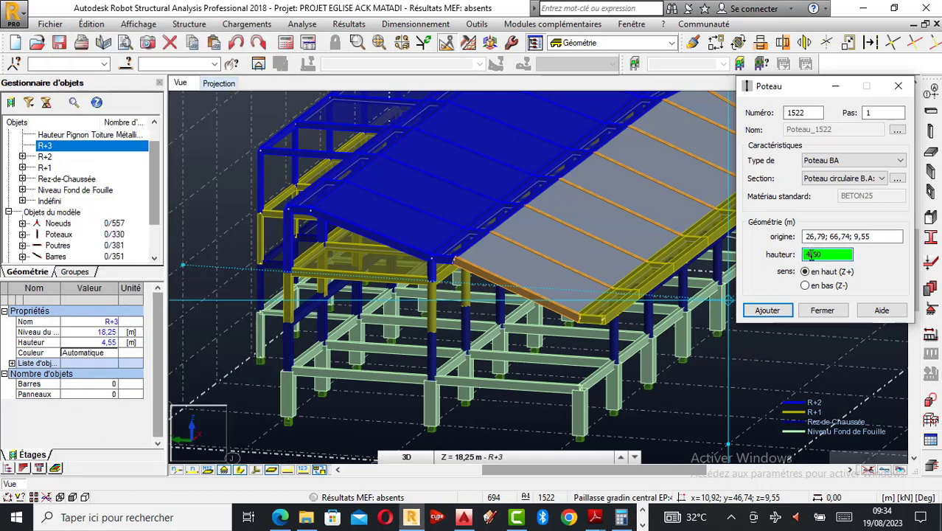
text(4,)
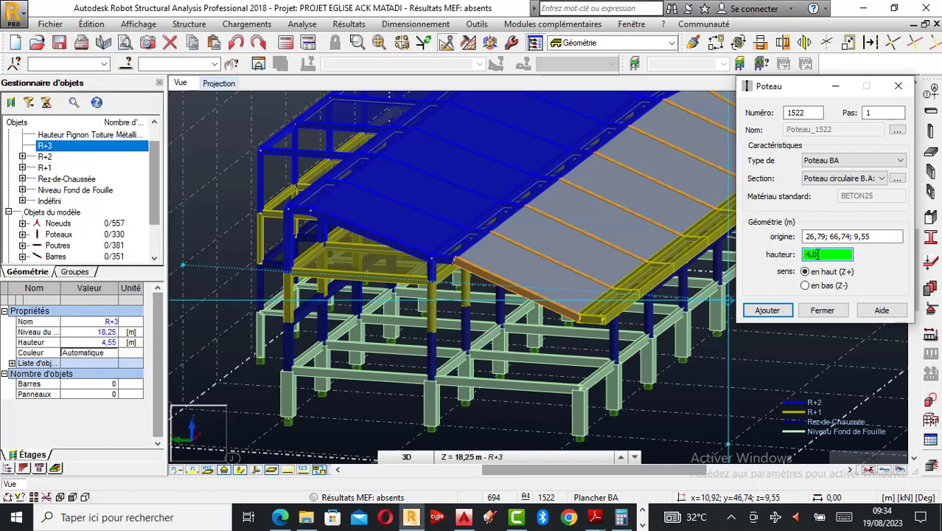
text(7)
key(Return)
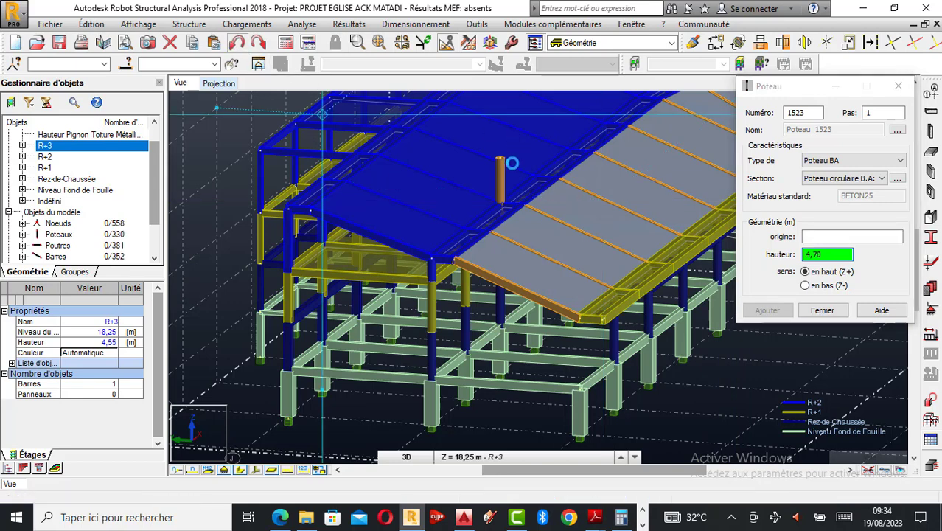
click(240, 43)
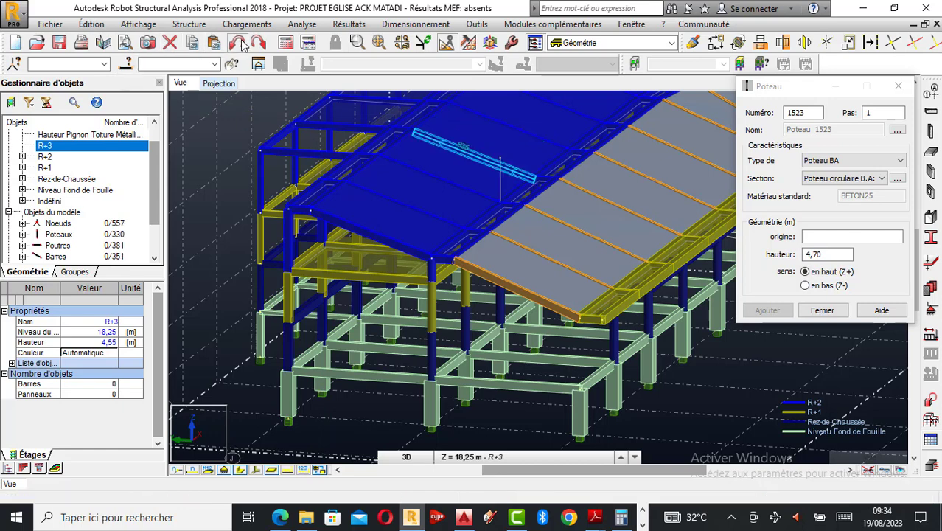
click(240, 43)
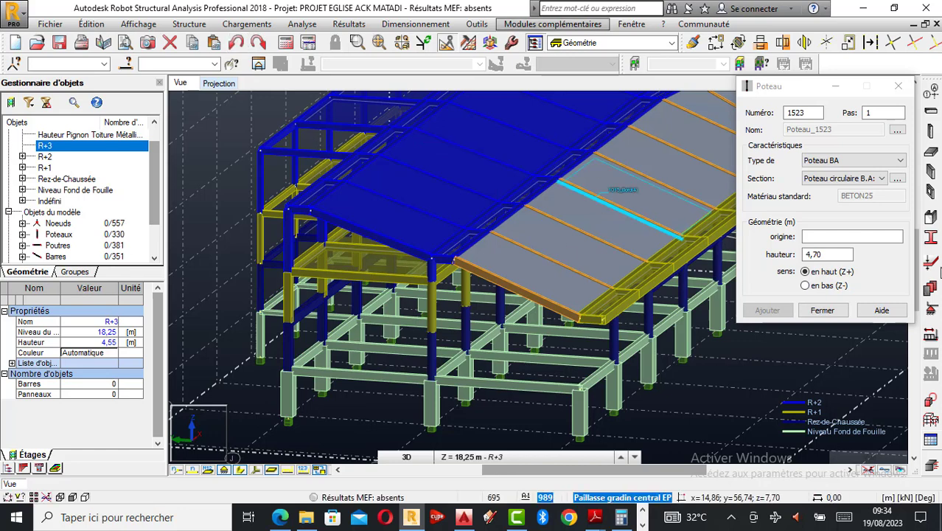
- Place the 4,70 m circular column at origin 10,92; 56,74; 3,00, hiding the section shapes only while picking the node
click(828, 235)
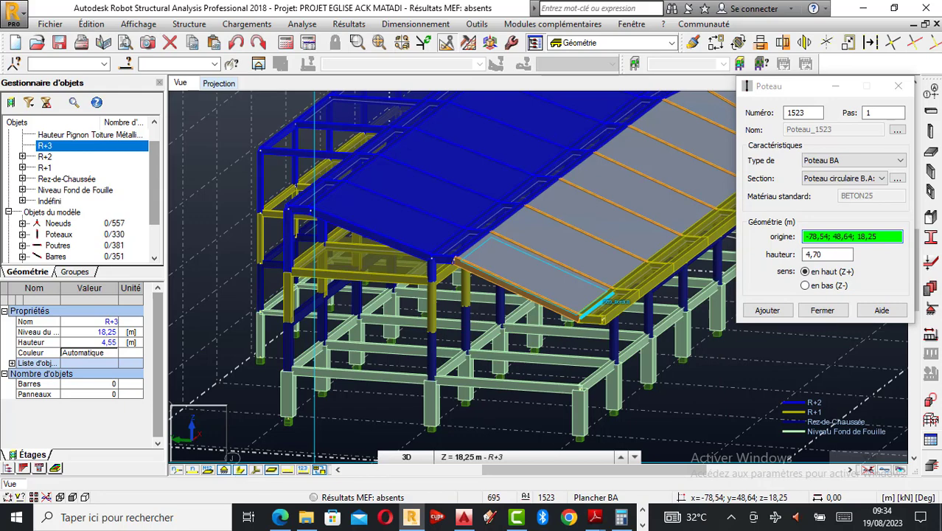
click(240, 470)
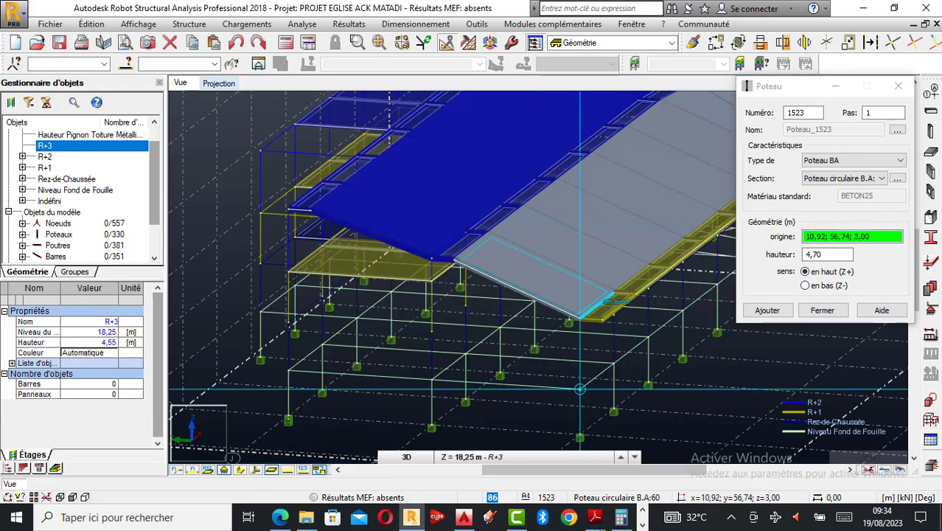
click(580, 389)
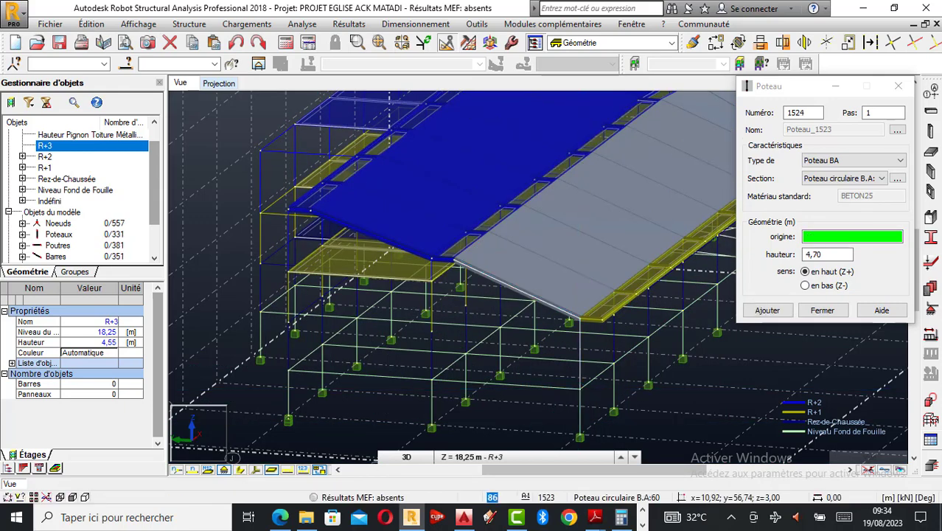
click(242, 470)
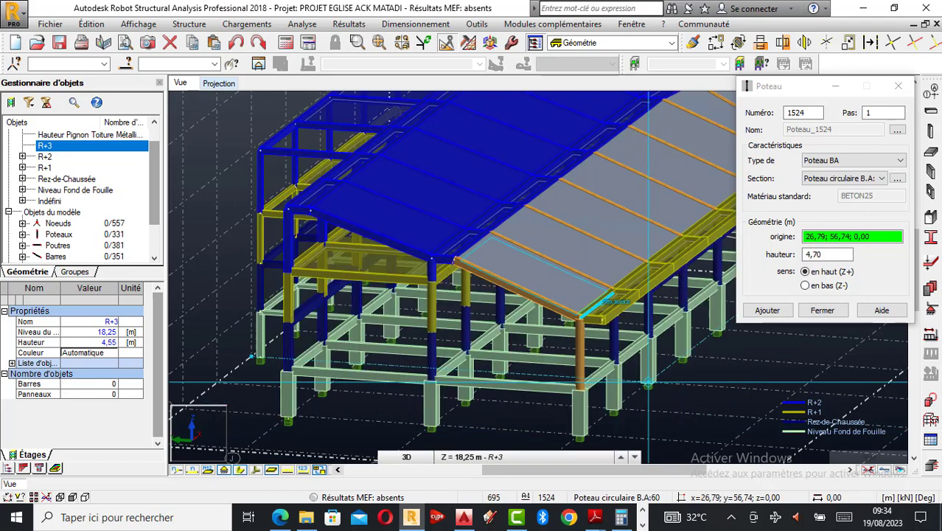
- Switch to Calculator, clear the previous result and add the stacked column heights 3,20 and 3,35
scroll(575, 375, up, 3)
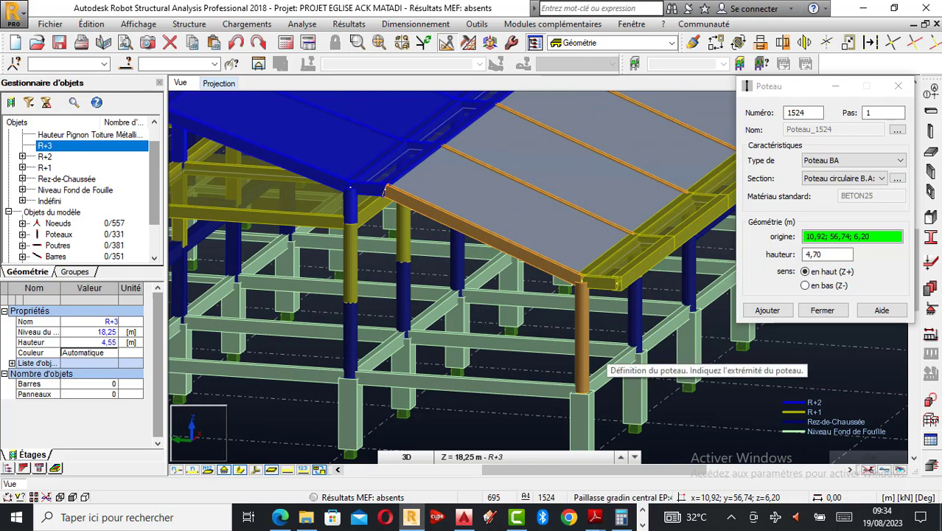
scroll(747, 341, down, 1)
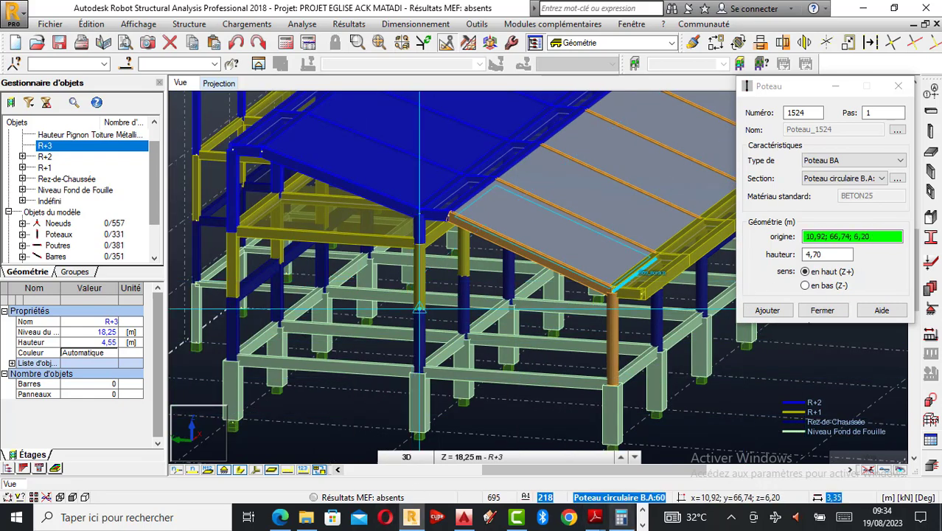
click(620, 517)
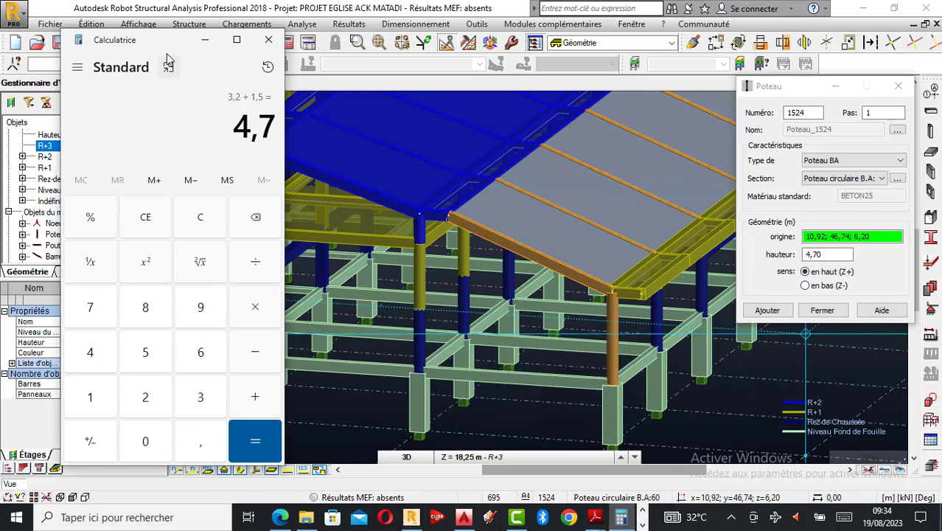
drag(167, 40, 109, 39)
click(145, 233)
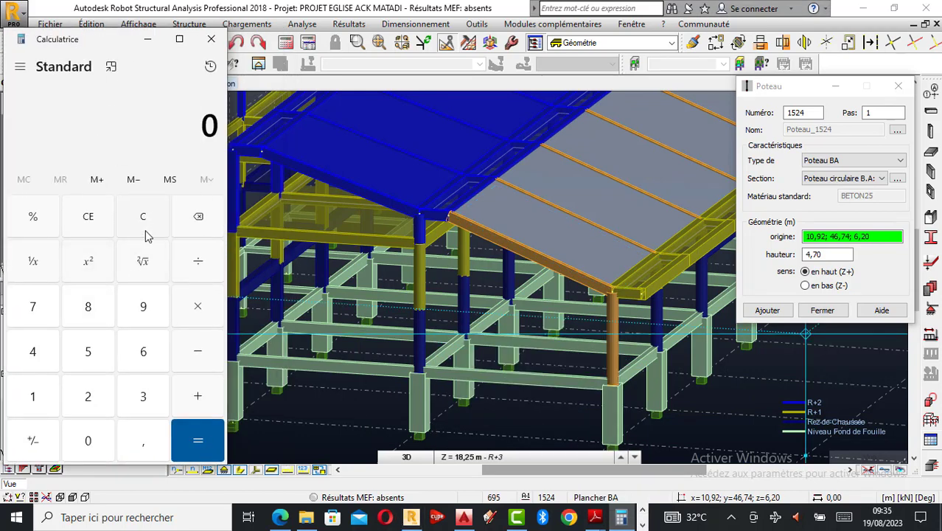
click(143, 401)
click(143, 442)
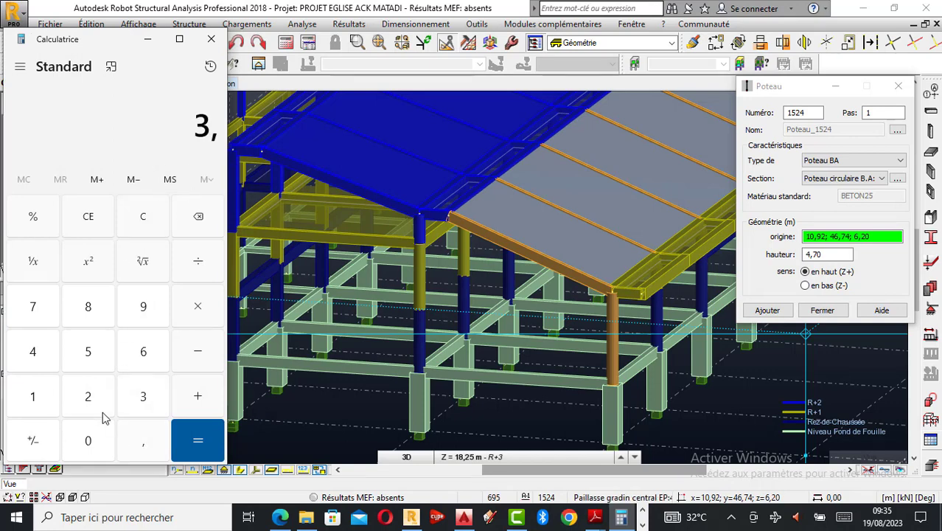
click(102, 406)
click(92, 436)
click(200, 395)
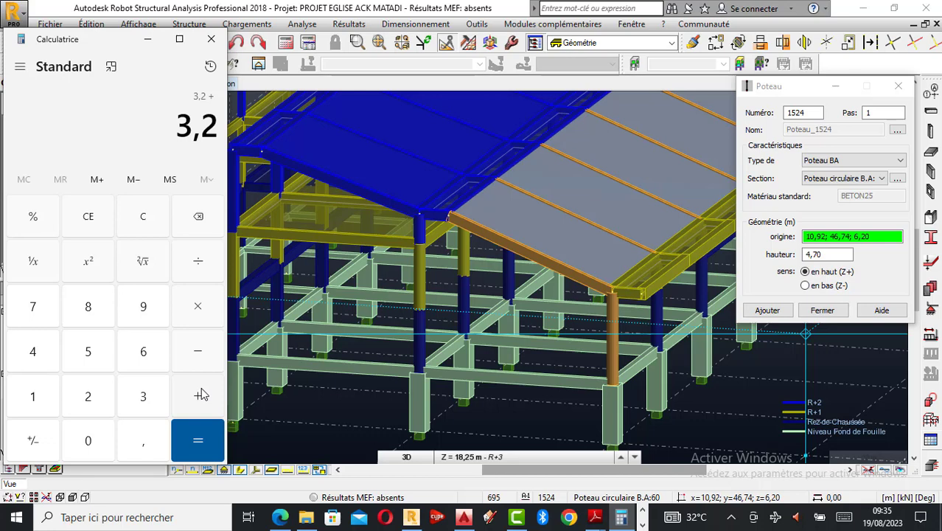
click(153, 402)
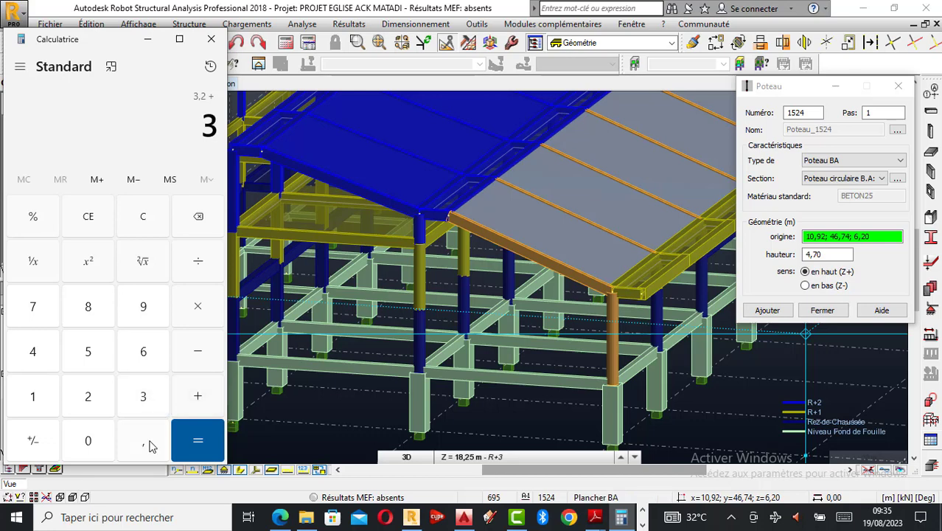
click(149, 443)
click(152, 404)
click(109, 365)
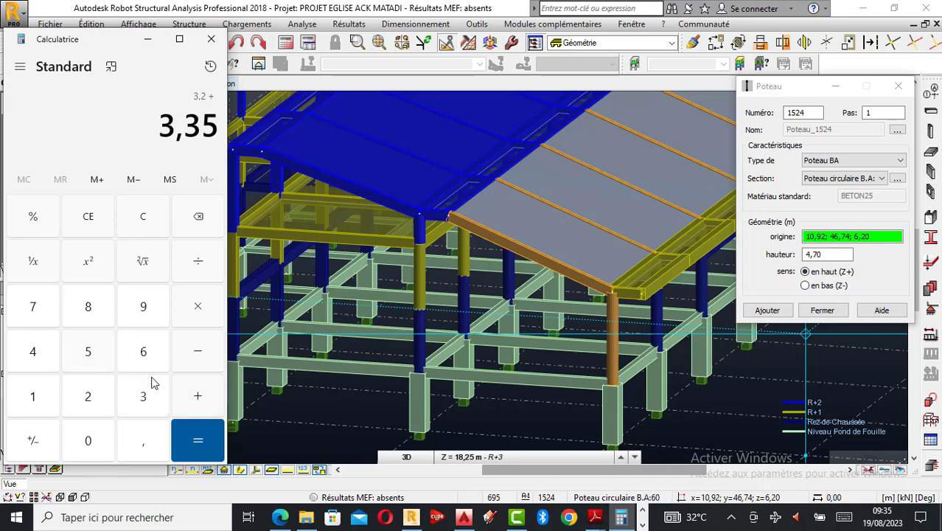
click(211, 396)
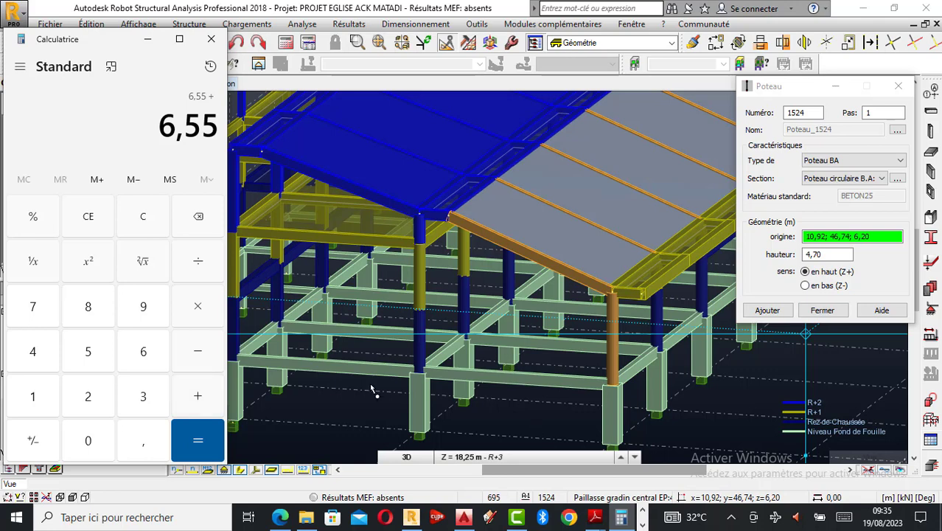
- Add the remaining 1,50 segment to the running sum to get the full height of the three-segment column
click(52, 398)
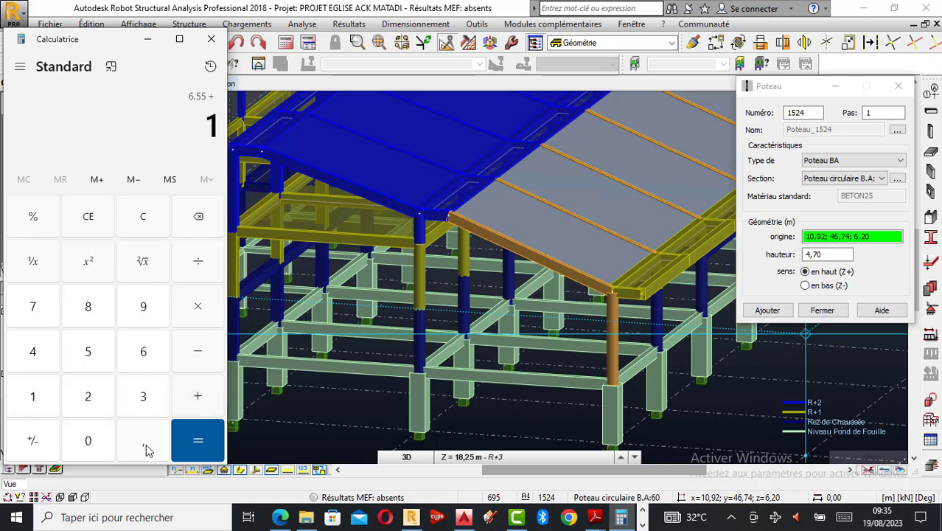
click(144, 444)
click(107, 373)
click(107, 435)
click(197, 441)
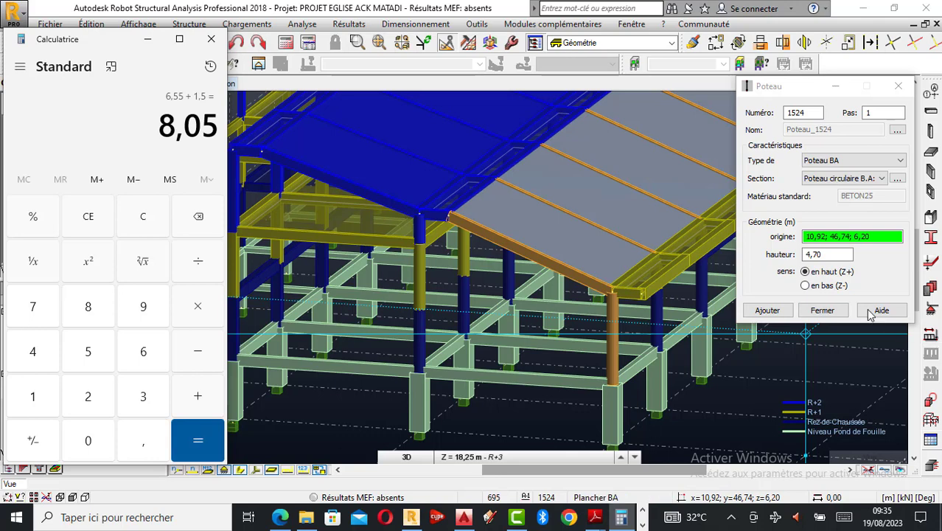
double_click(813, 255)
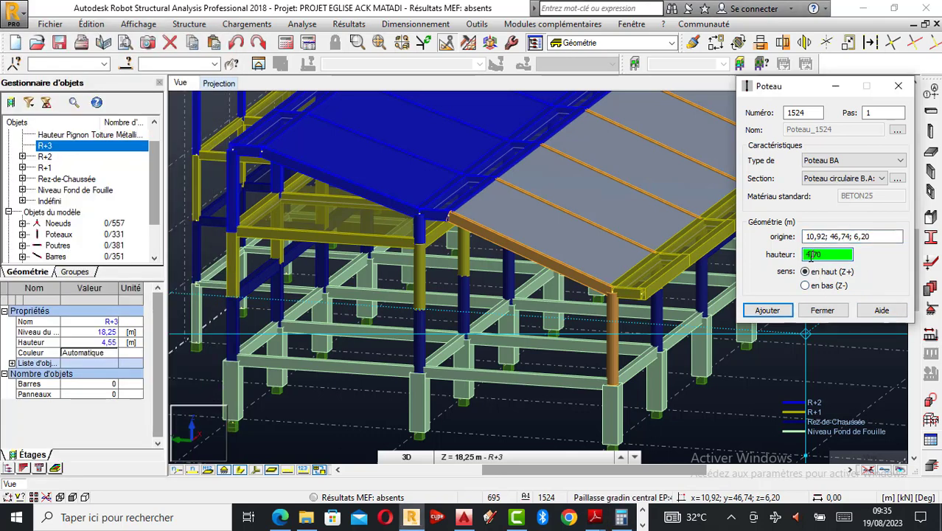
text(8)
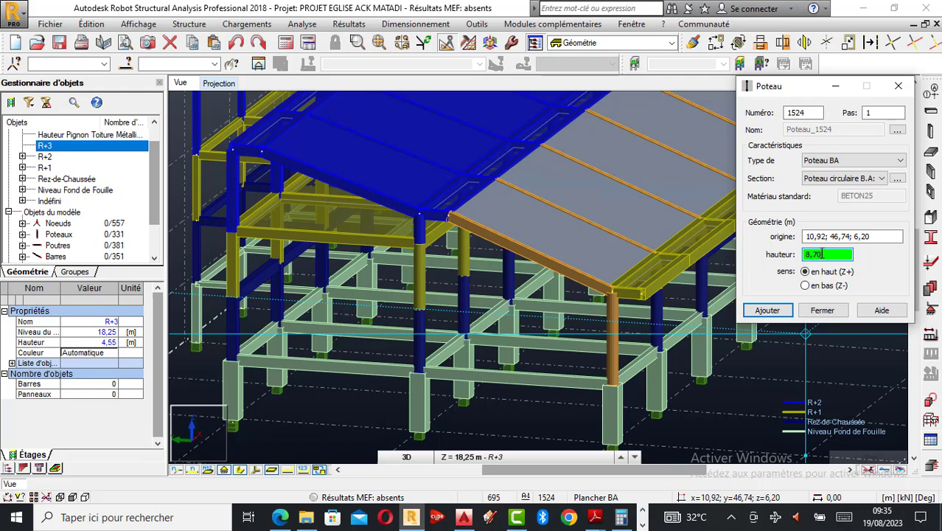
key(BackSpace)
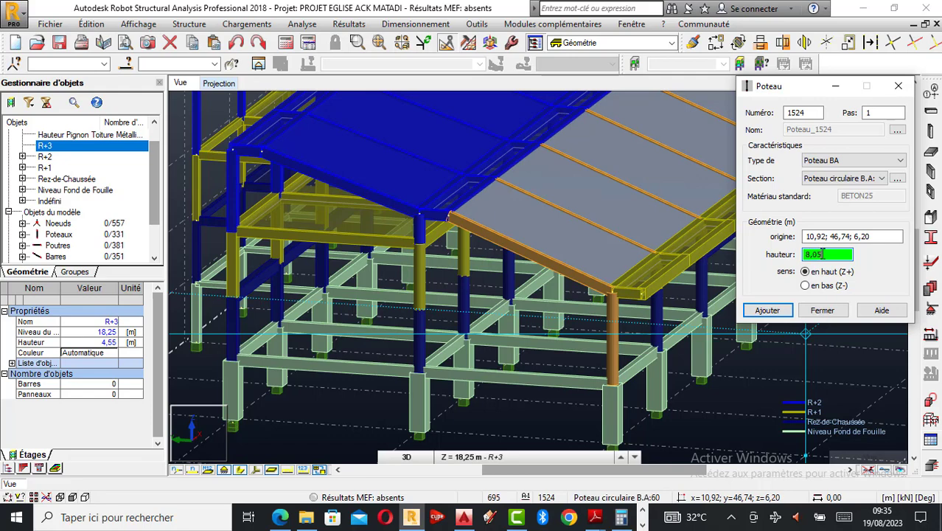
click(899, 86)
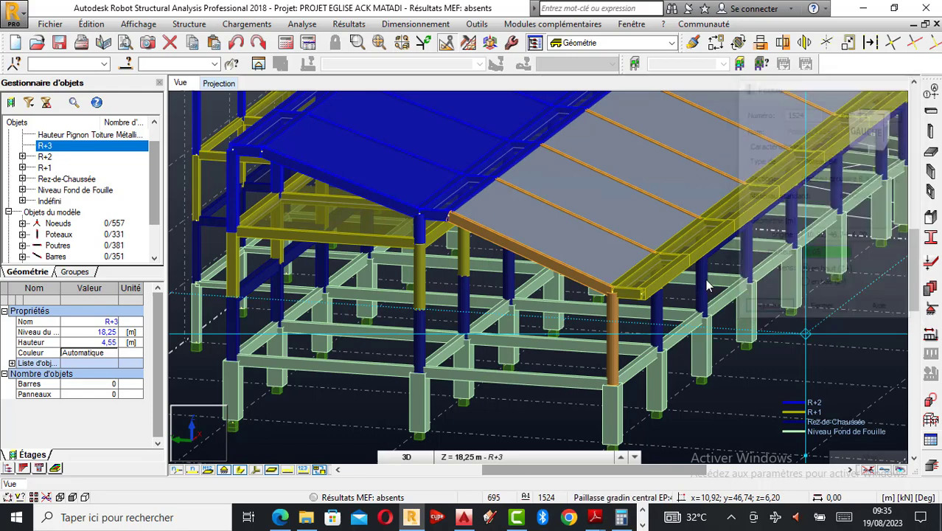
- Delete the three stacked columns at 10,92; 66,74 on the wing's end, plus the leftover node at elevation 6,20
click(425, 339)
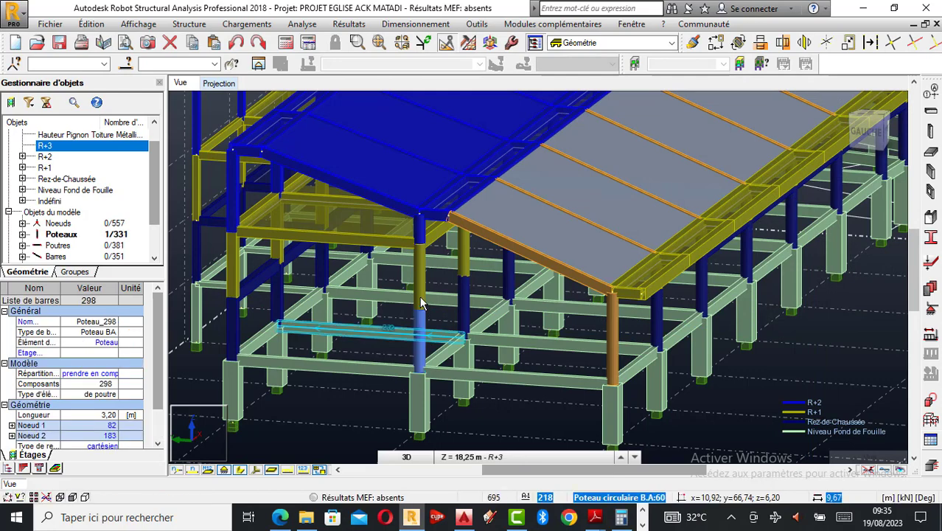
ctrl+click(423, 286)
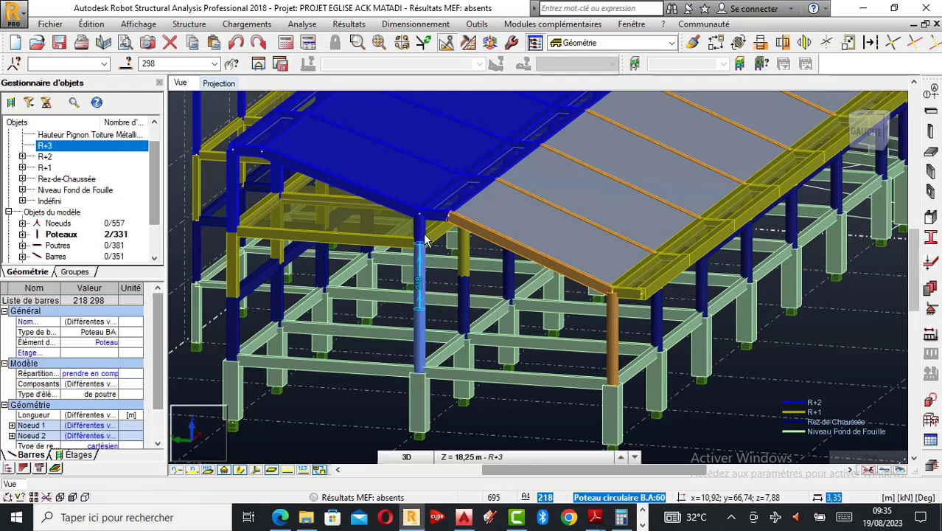
ctrl+click(423, 233)
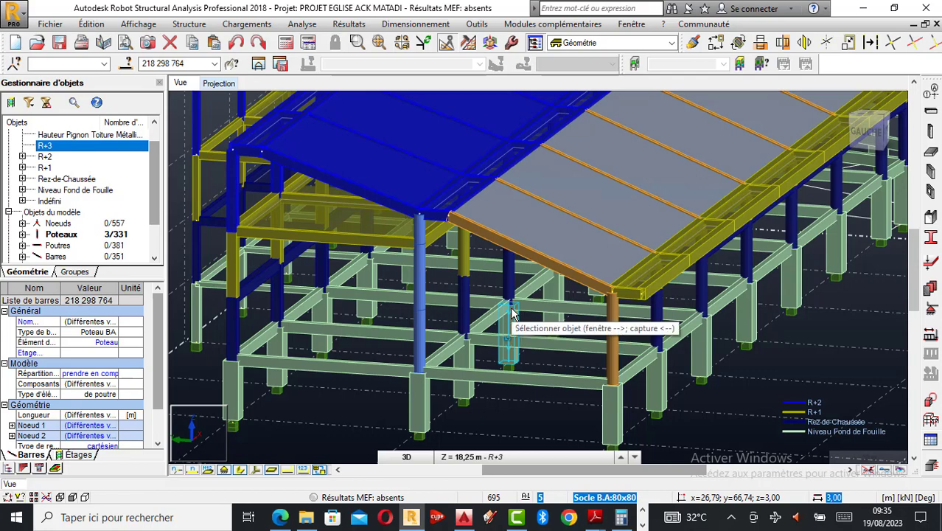
key(Delete)
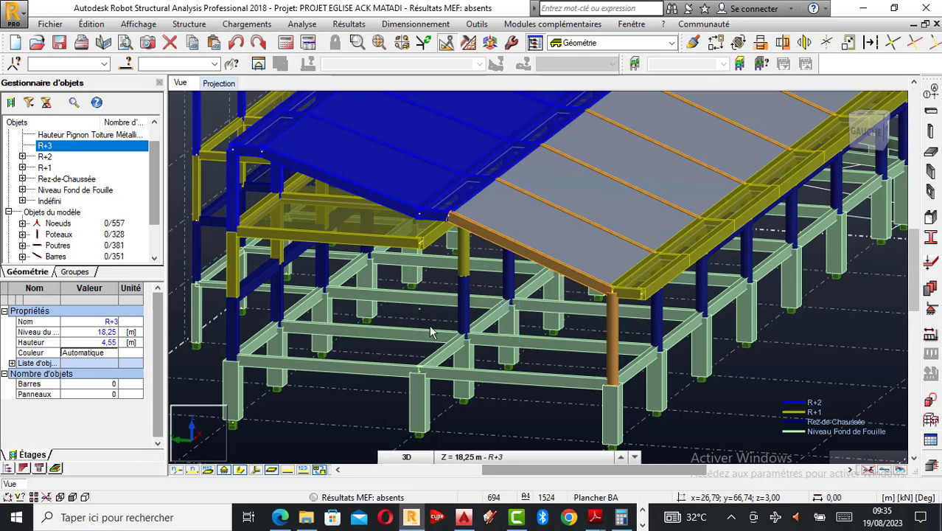
click(421, 309)
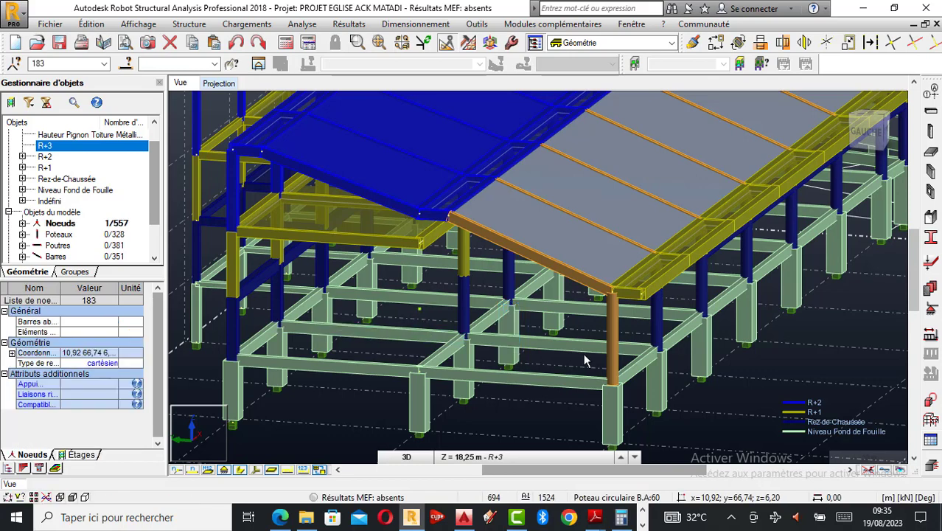
key(Delete)
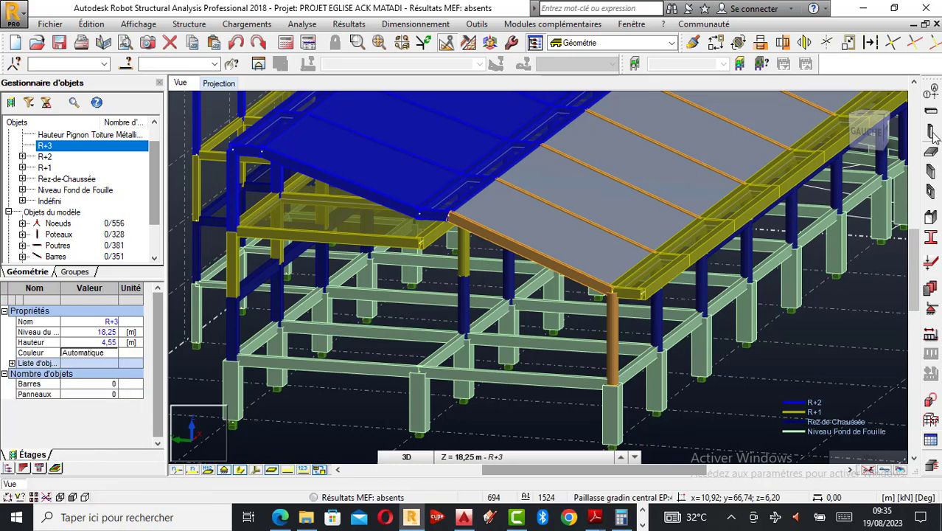
- Start a new circular concrete column with height 8,05 m, checking the height against the Calculator result
click(930, 149)
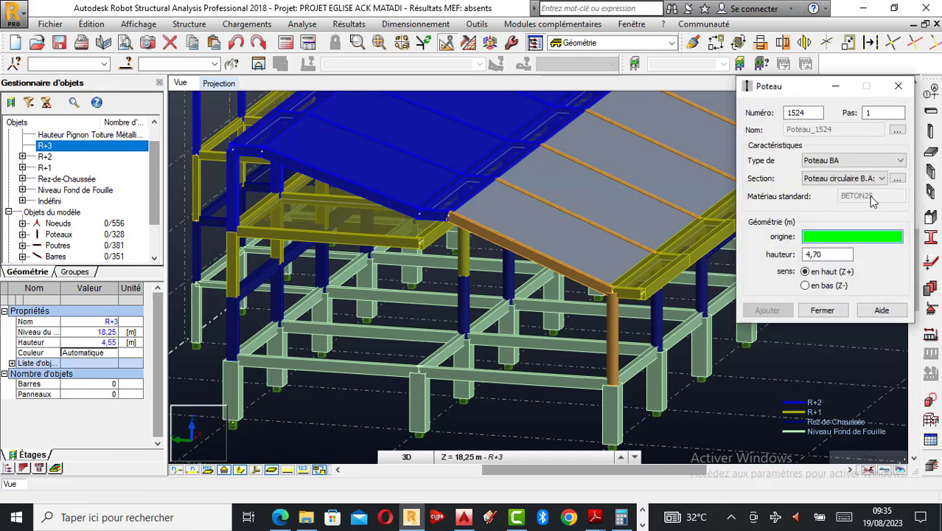
click(809, 255)
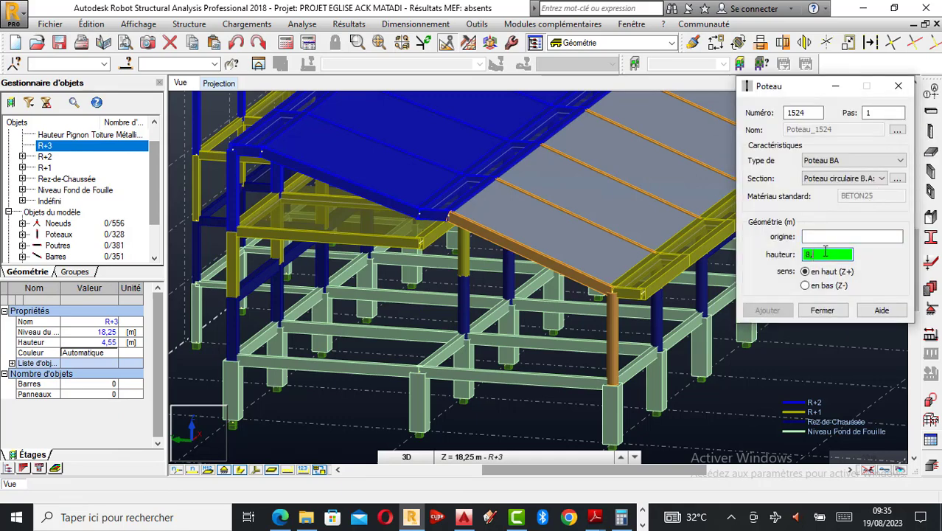
text(8,05)
click(621, 517)
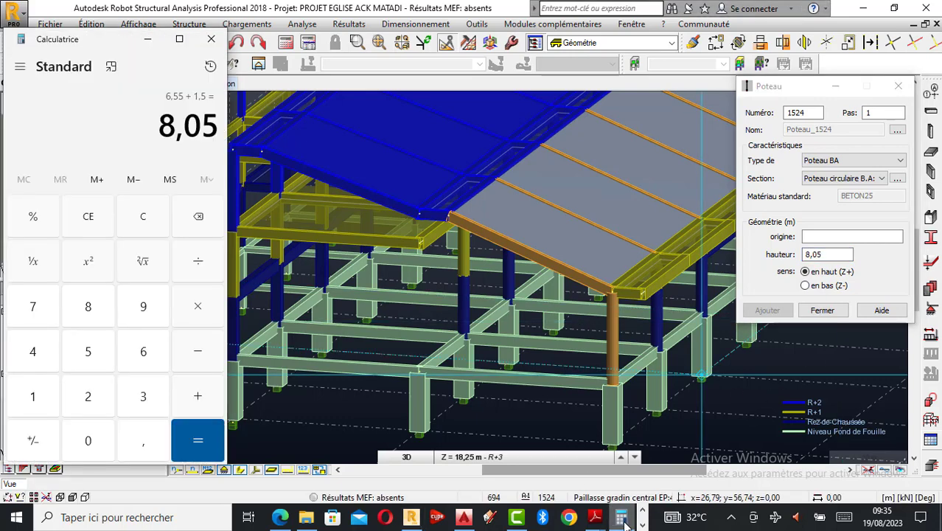
click(147, 39)
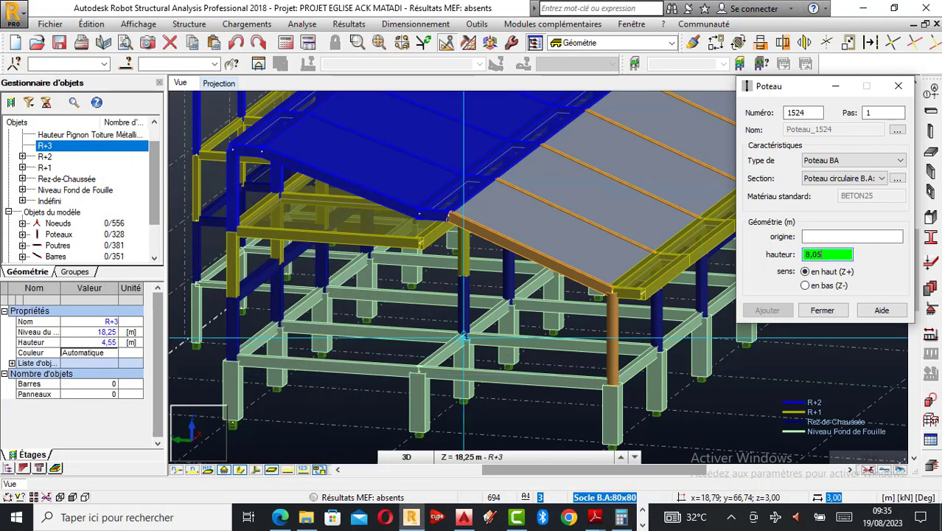
- Place the 8,05 m circular column at origin 10,92; 66,74; 3,00, hiding the section shapes only while picking the node
click(463, 366)
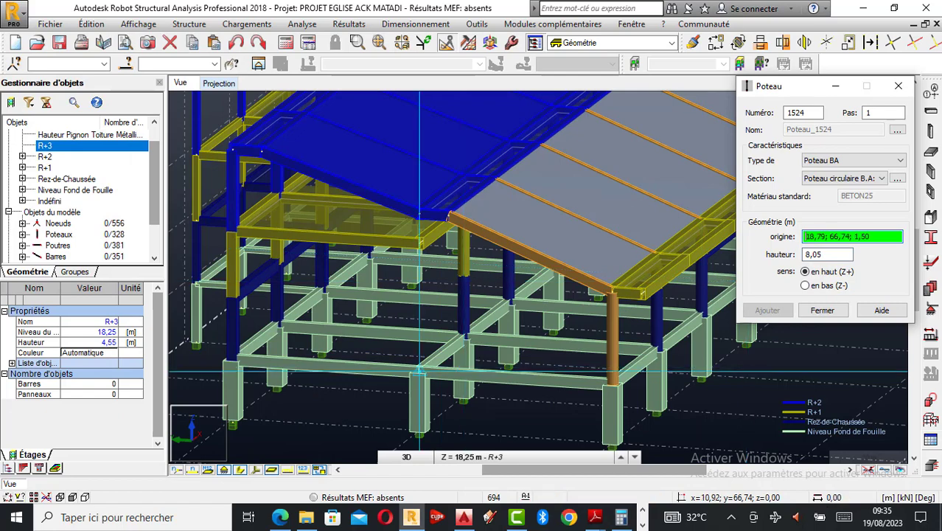
click(242, 472)
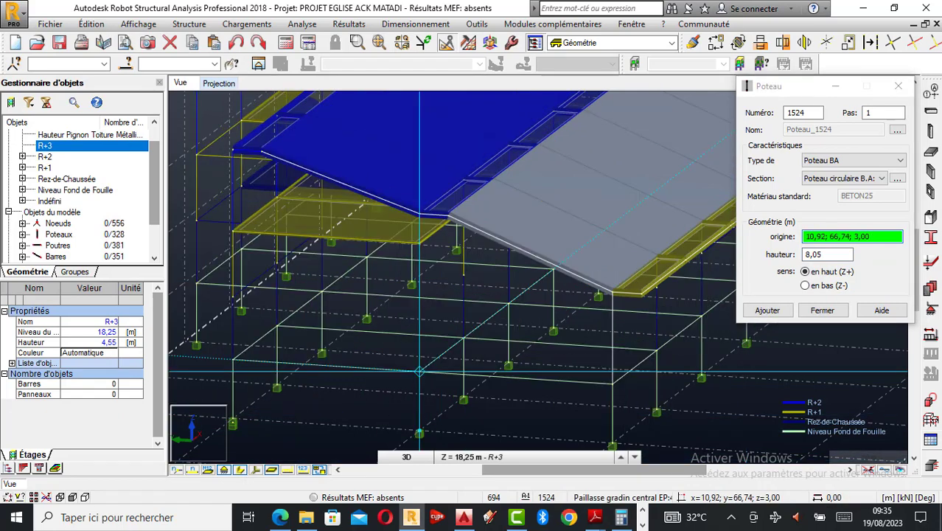
click(419, 371)
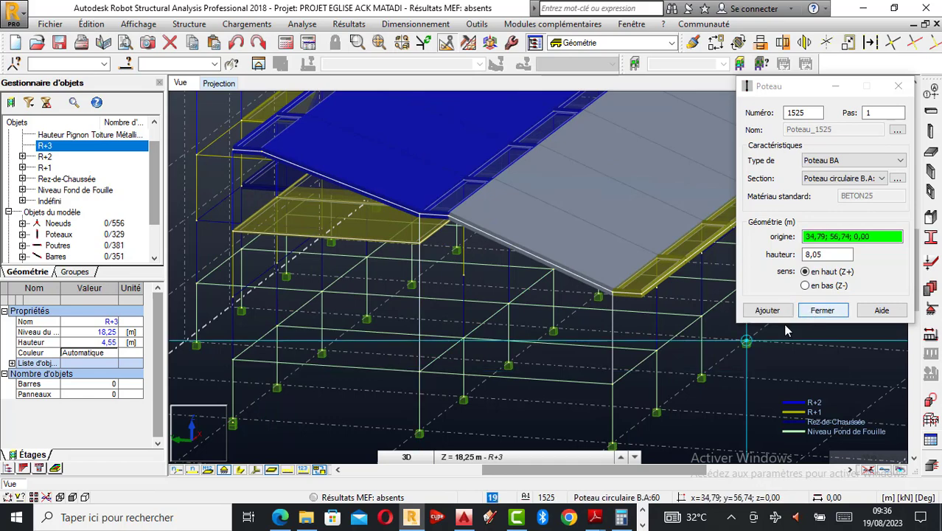
click(240, 471)
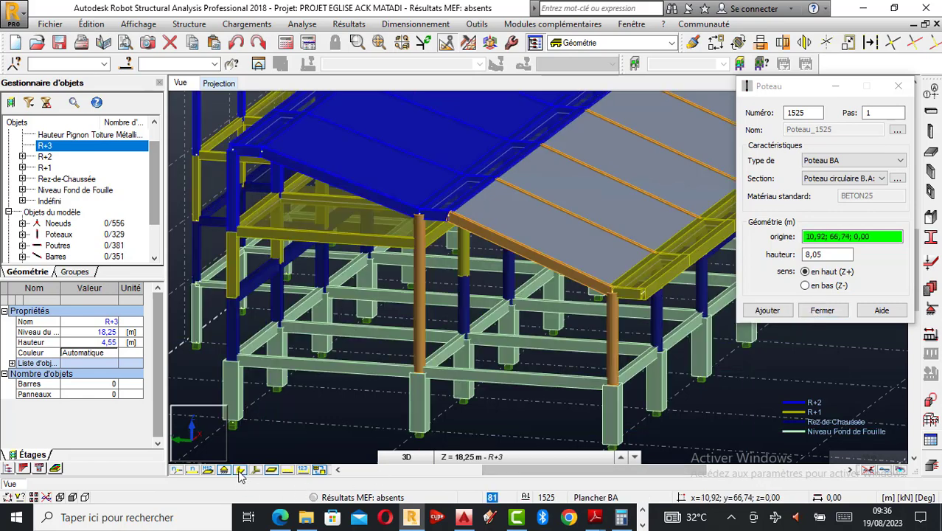
click(900, 88)
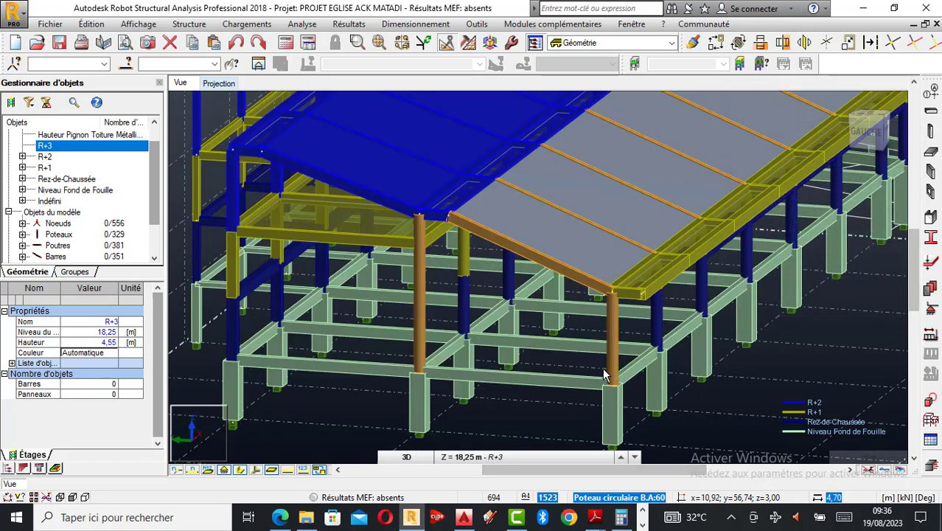
- Switch to COUPES EGLISE.pdf in Adobe Reader, examine the section's columns, storeys and raked seating, and return to the Robot model
scroll(540, 338, down, 3)
scroll(505, 328, down, 1)
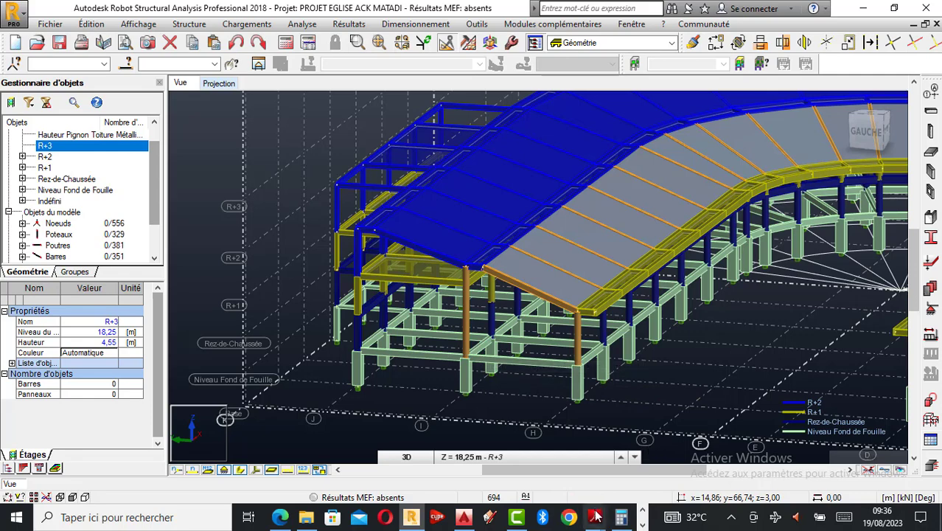
mouse_move(594, 517)
click(594, 463)
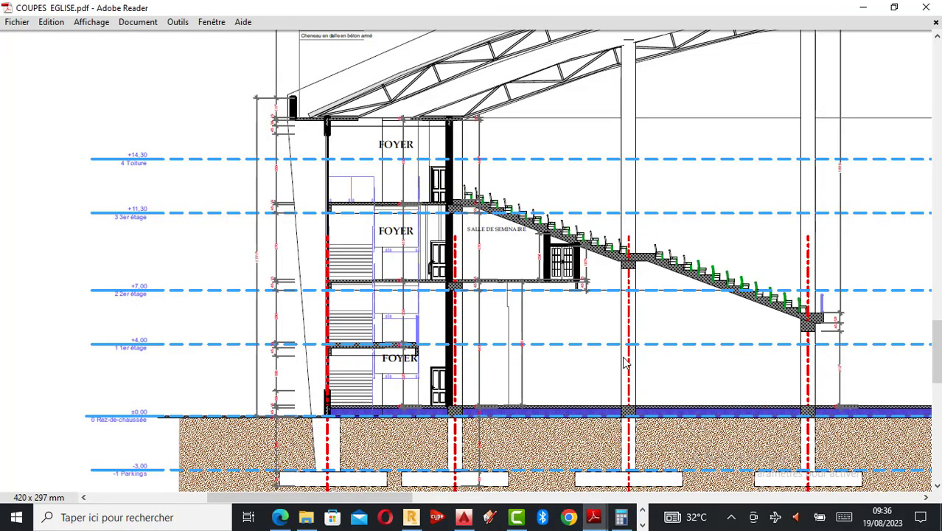
scroll(597, 348, up, 1)
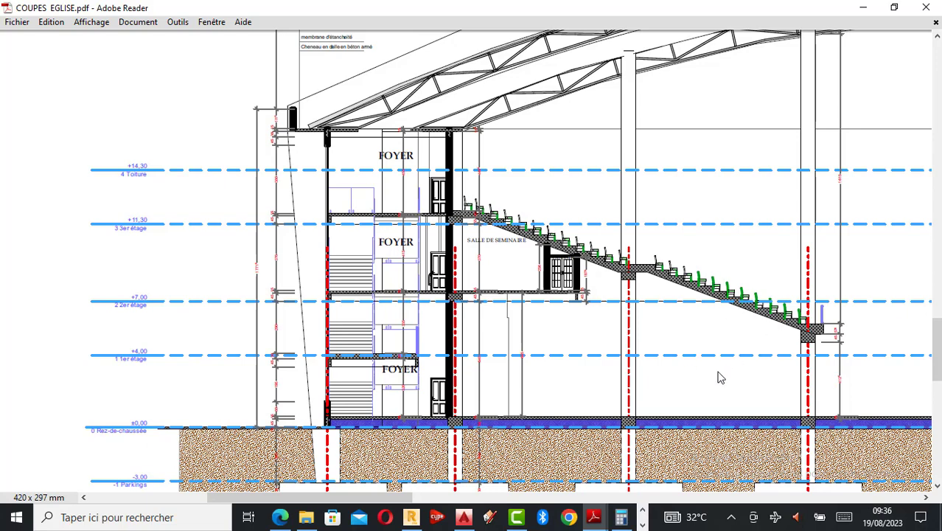
click(864, 8)
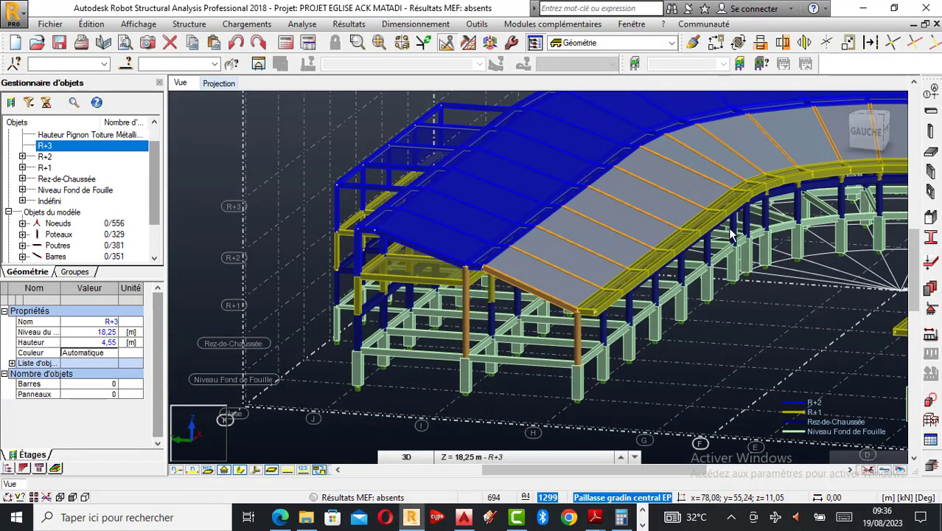
scroll(573, 326, up, 2)
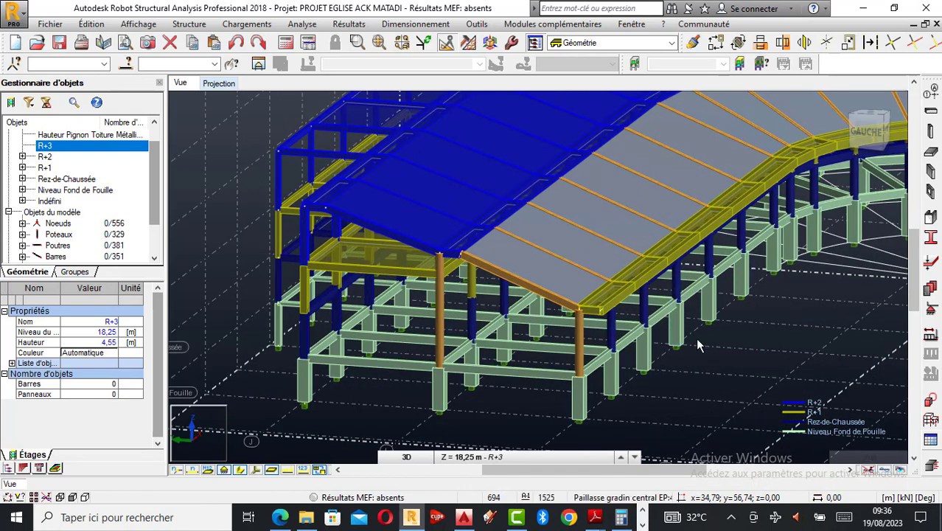
- Delete the three beams at elevation 6,20 behind the wing's end columns and the two stacked circular columns at 18,79; 56,74
right_click(653, 343)
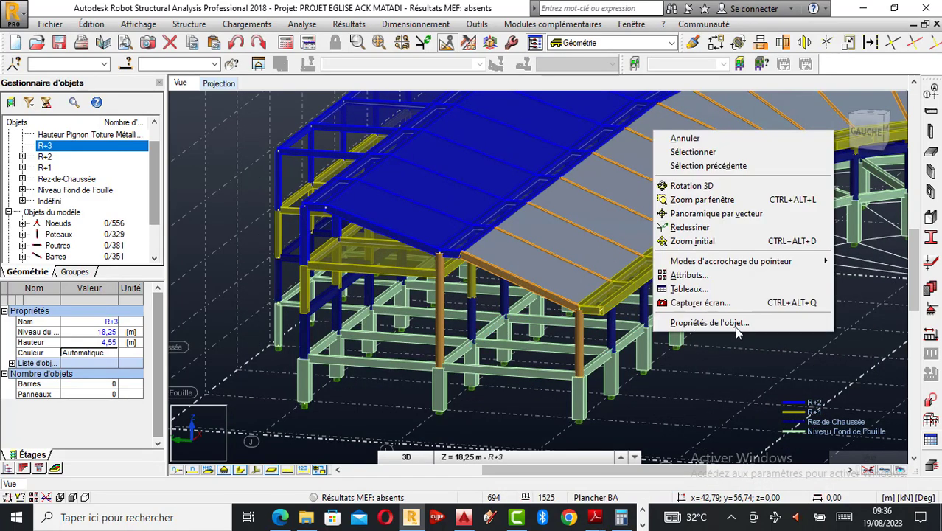
click(692, 185)
drag(654, 258, 626, 340)
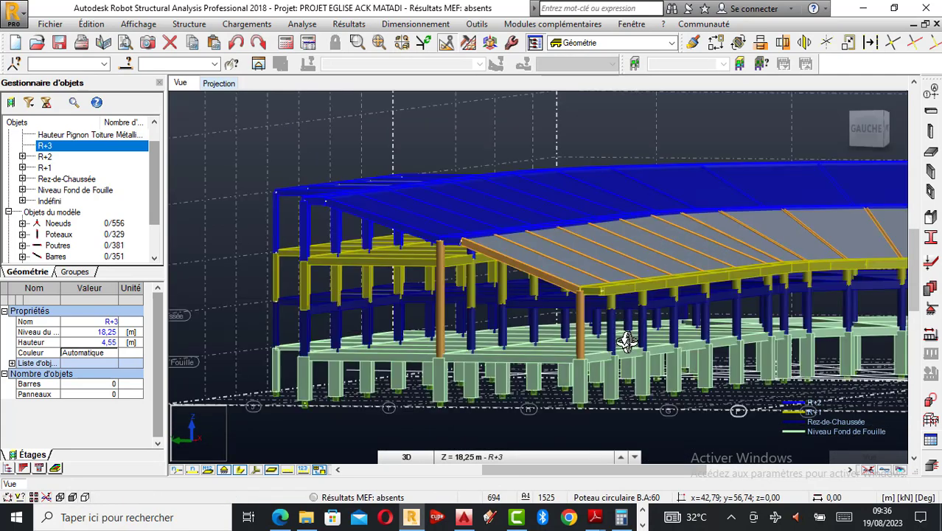
scroll(626, 341, up, 3)
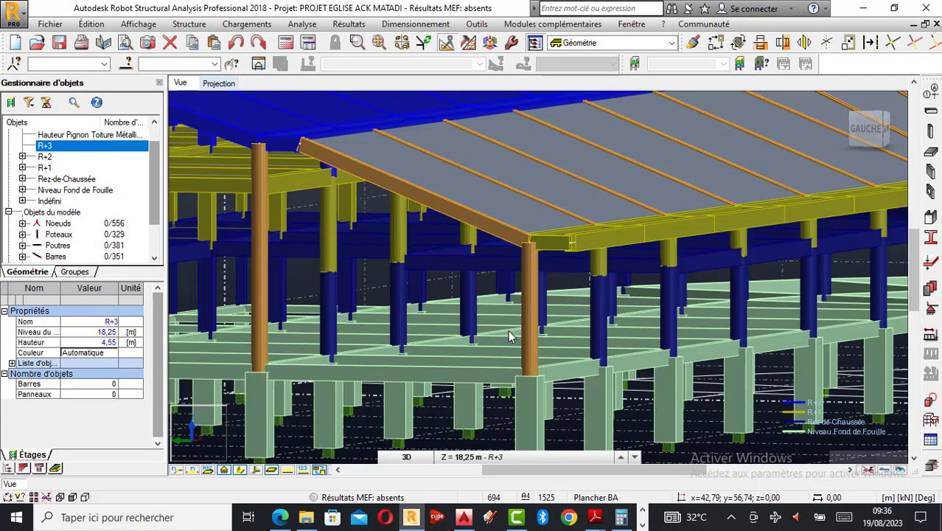
right_click(429, 336)
click(472, 146)
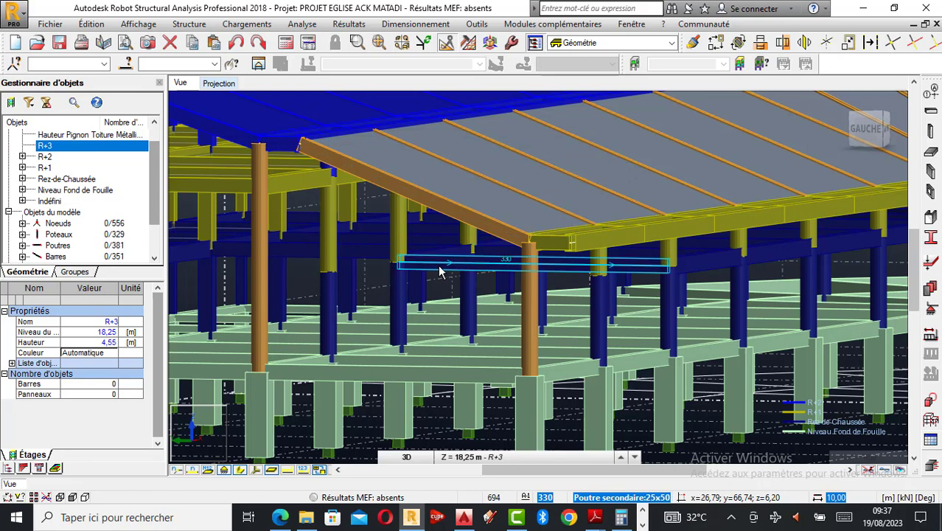
scroll(644, 371, down, 1)
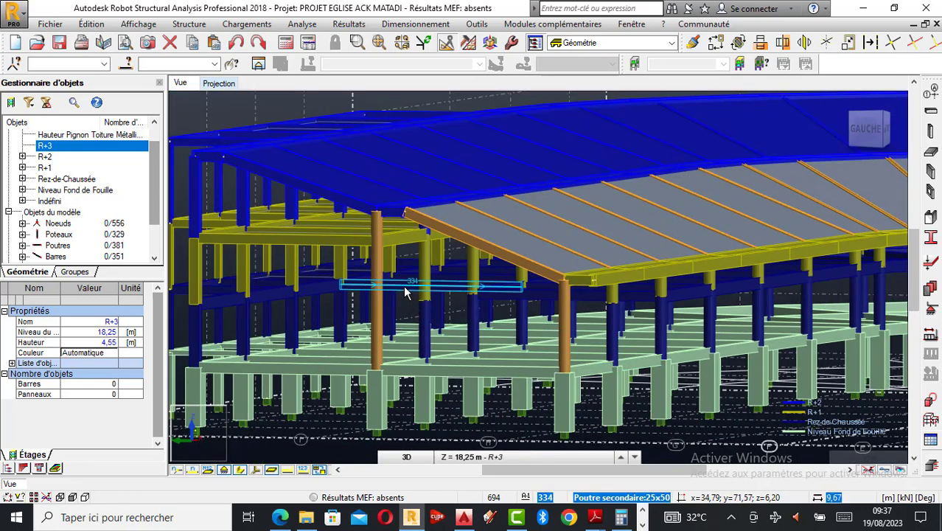
click(445, 287)
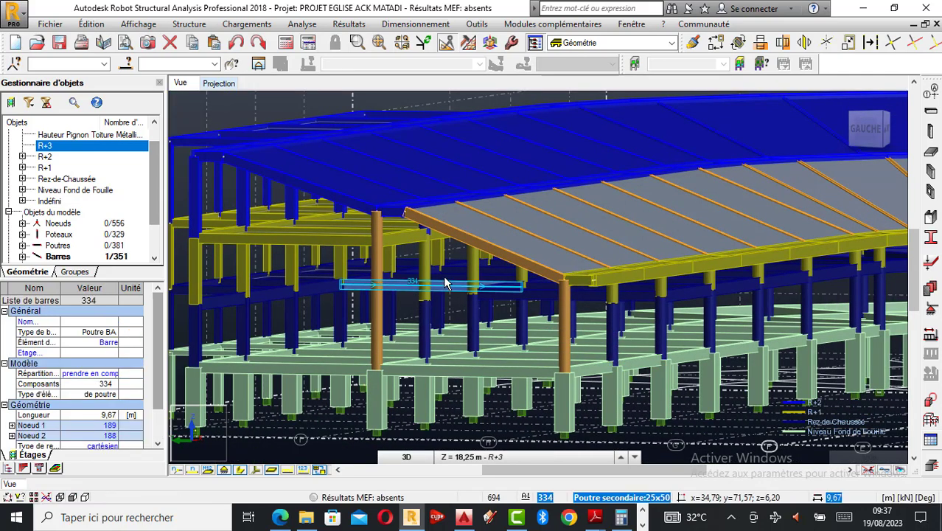
ctrl+click(515, 288)
ctrl+click(475, 298)
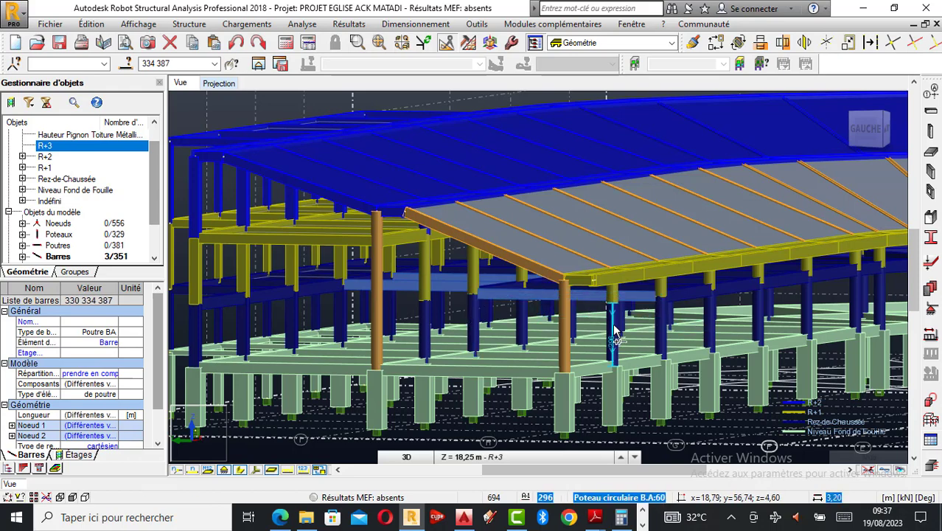
ctrl+click(611, 294)
ctrl+click(626, 308)
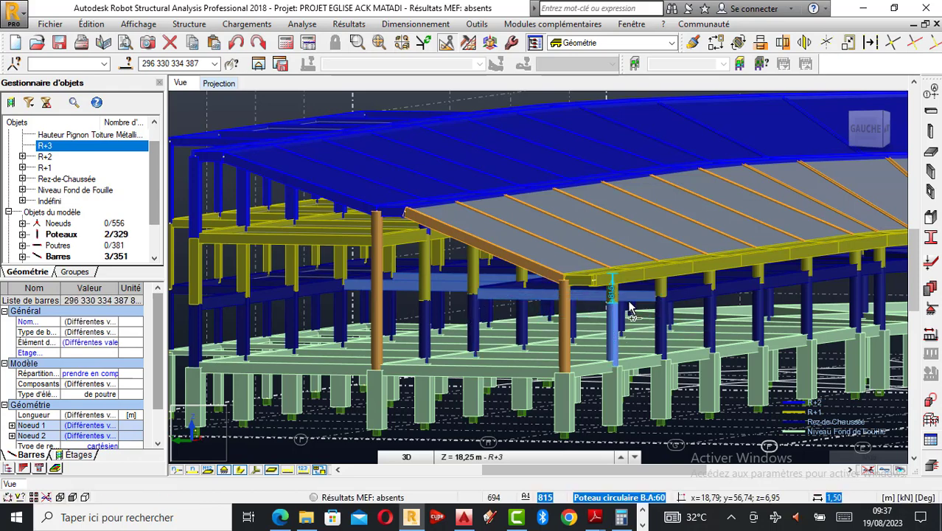
key(Delete)
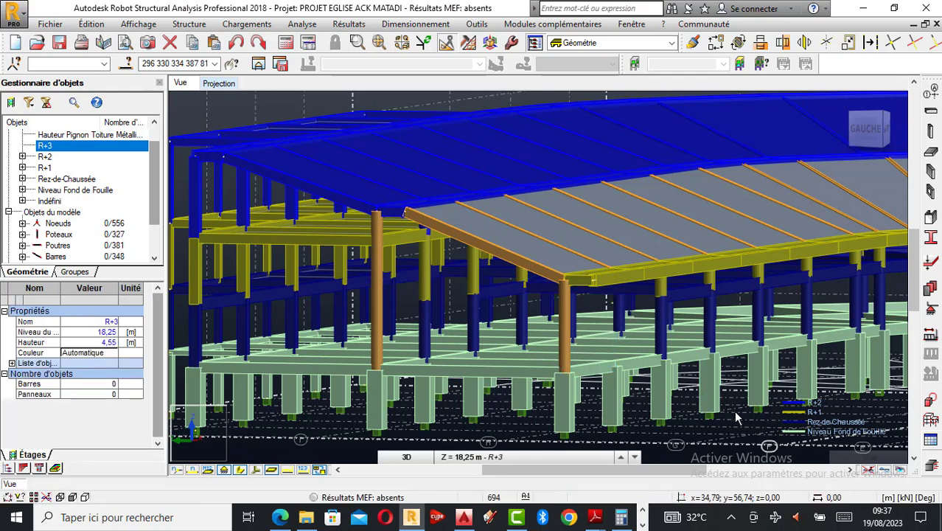
- Examine the wing's intermediate beams and stacked columns beneath the sloping slab from low and side angles
right_click(644, 211)
click(680, 269)
mouse_move(682, 283)
mouse_down()
mouse_move(638, 374)
mouse_move(612, 366)
mouse_move(679, 302)
mouse_move(677, 334)
mouse_up()
scroll(625, 332, down, 2)
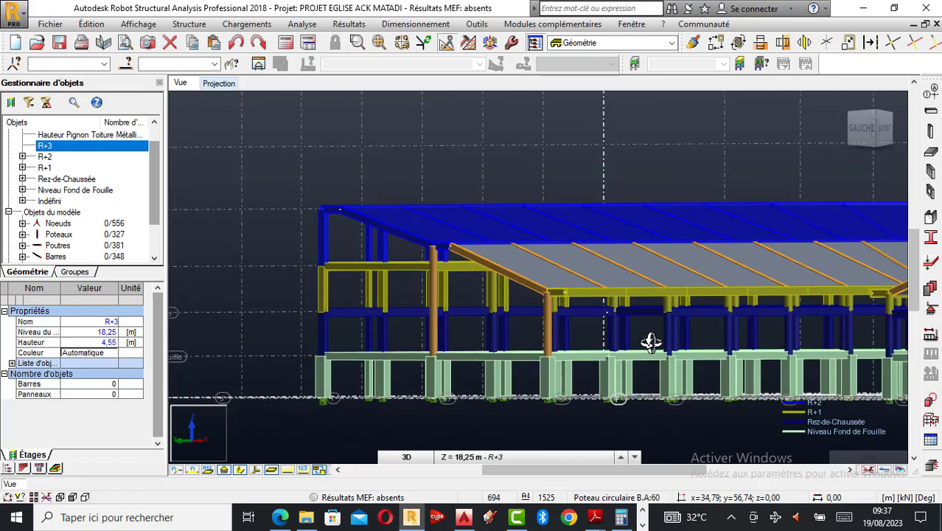
scroll(604, 340, down, 2)
drag(603, 340, 684, 316)
scroll(679, 330, up, 2)
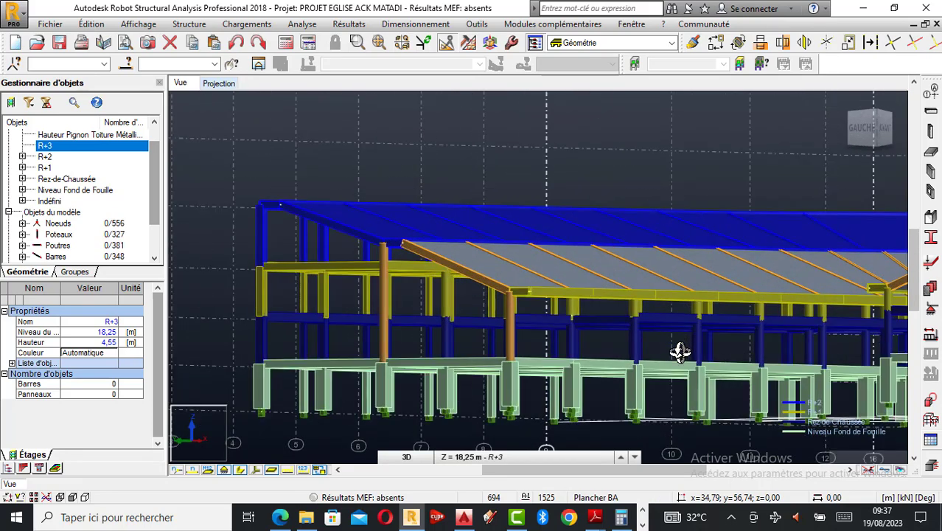
right_click(588, 161)
click(620, 170)
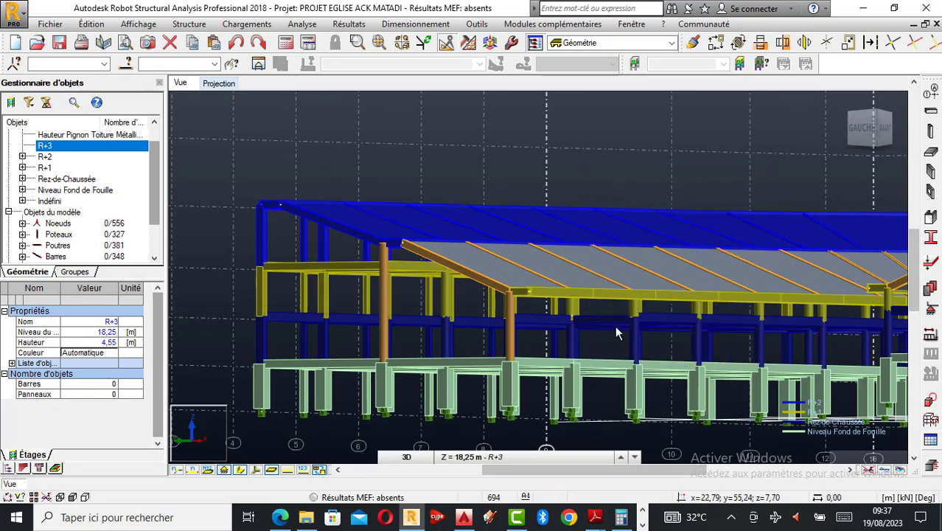
right_click(534, 163)
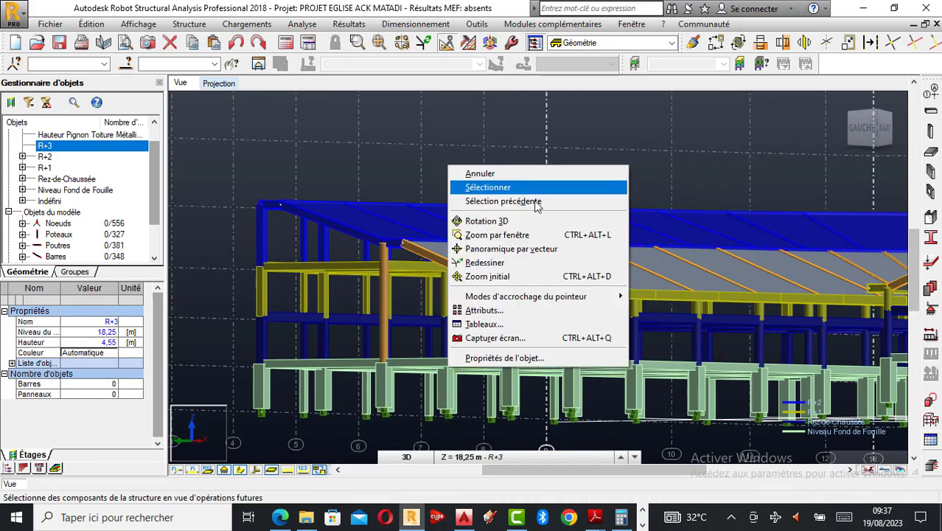
click(473, 216)
mouse_move(573, 309)
mouse_down()
mouse_move(624, 337)
mouse_move(675, 300)
mouse_up()
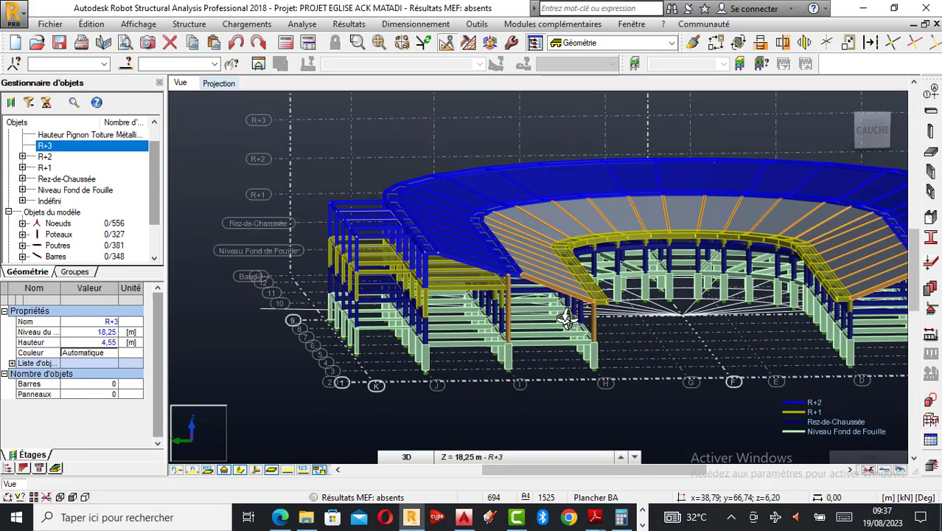
- Delete the three secondary beams and three longitudinal beams at elevation 6,20 adjoining the wing's inner row of circular columns
mouse_move(567, 317)
mouse_down()
mouse_move(555, 314)
mouse_move(580, 315)
mouse_move(592, 295)
mouse_move(563, 343)
mouse_up()
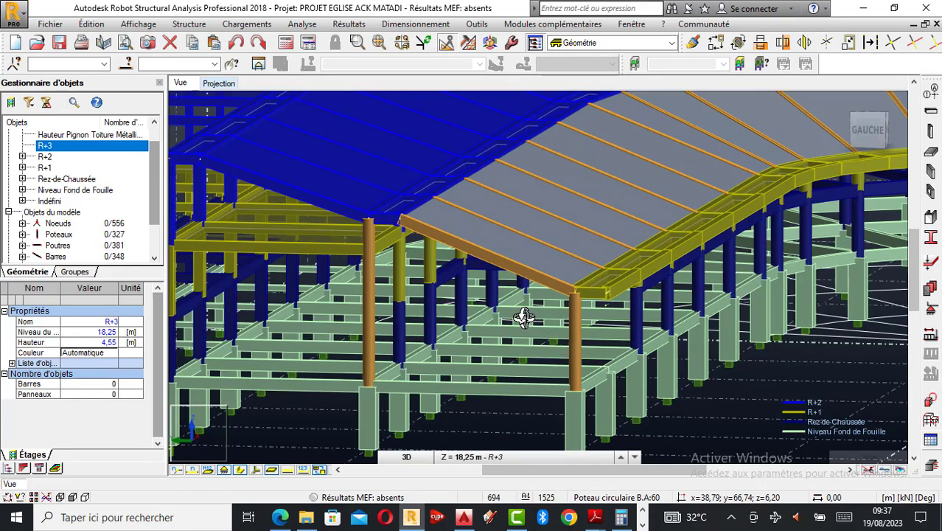
mouse_move(513, 309)
mouse_down()
mouse_move(521, 301)
mouse_move(467, 295)
mouse_move(536, 276)
mouse_up()
right_click(583, 323)
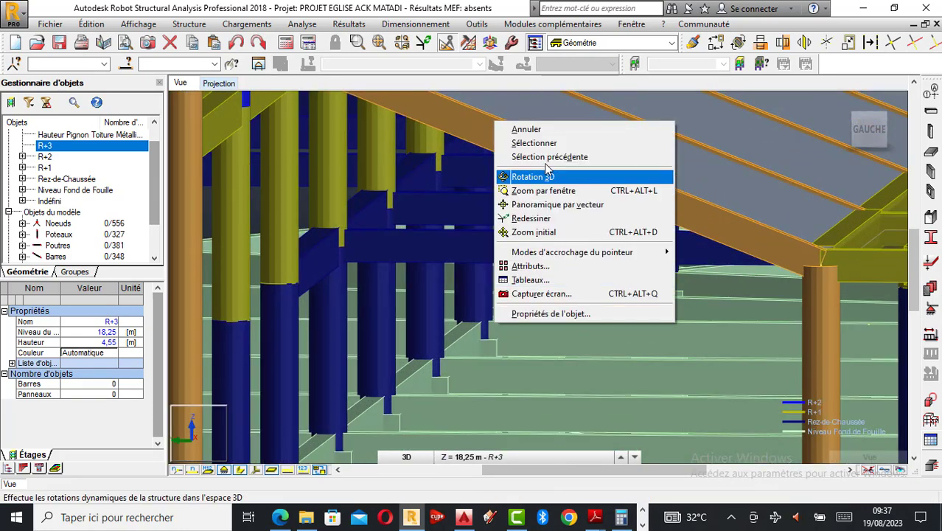
click(507, 128)
click(498, 252)
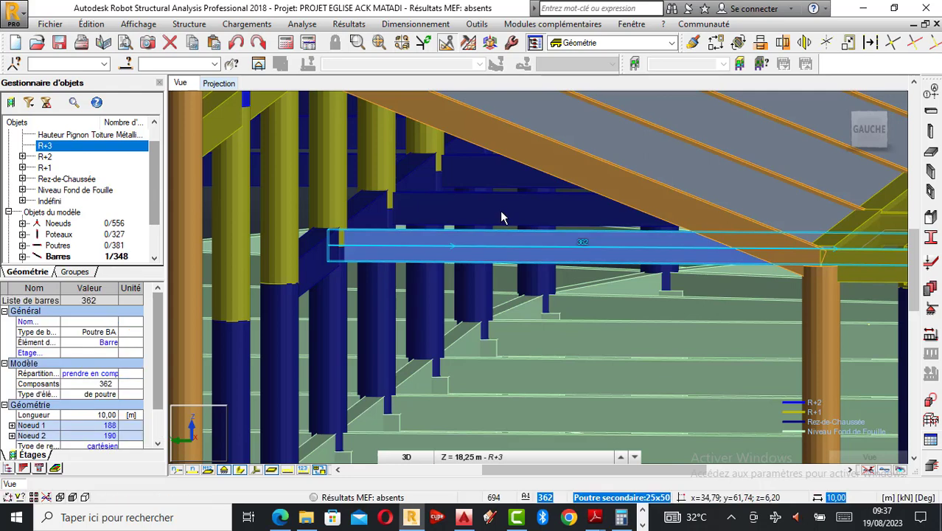
ctrl+click(502, 209)
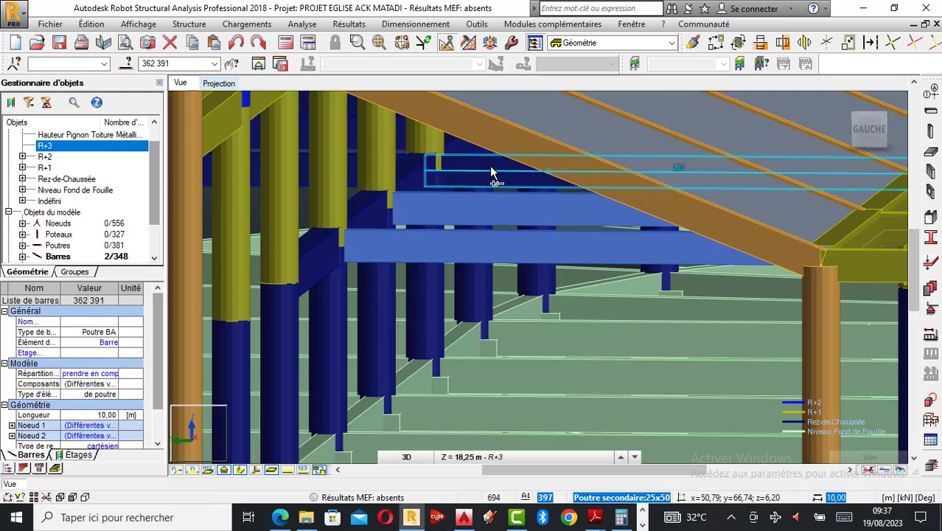
ctrl+click(355, 238)
ctrl+click(356, 237)
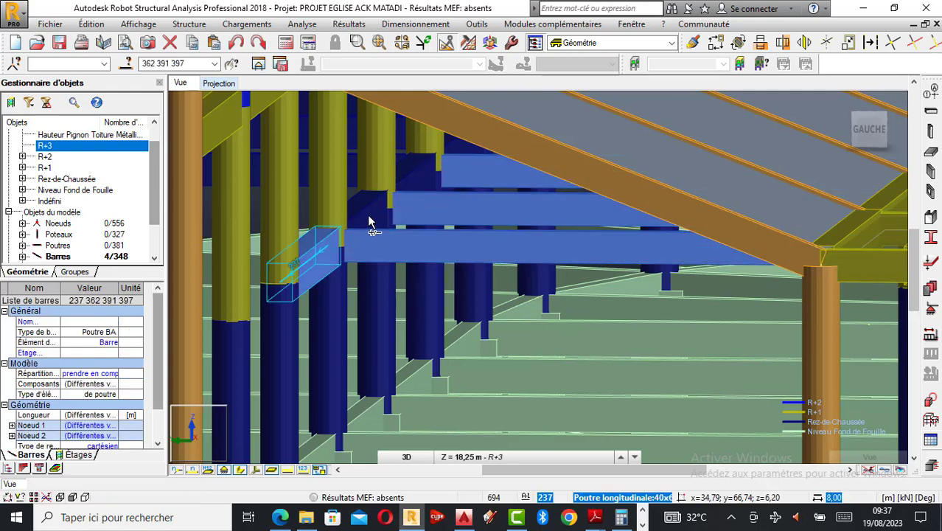
ctrl+click(413, 179)
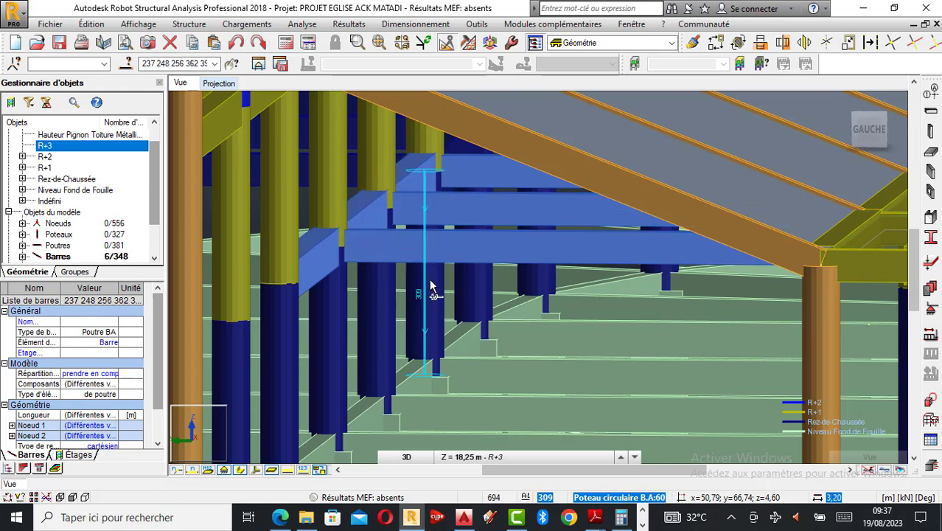
key(Delete)
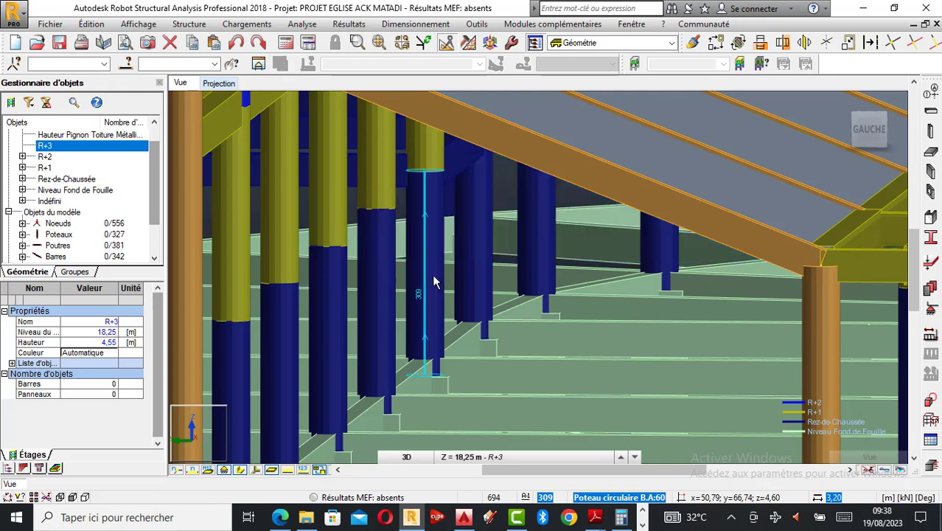
- Delete the ten stacked circular column segments at the five positions from x = 18,79 to 50,79 along the y = 66,74 row
click(431, 170)
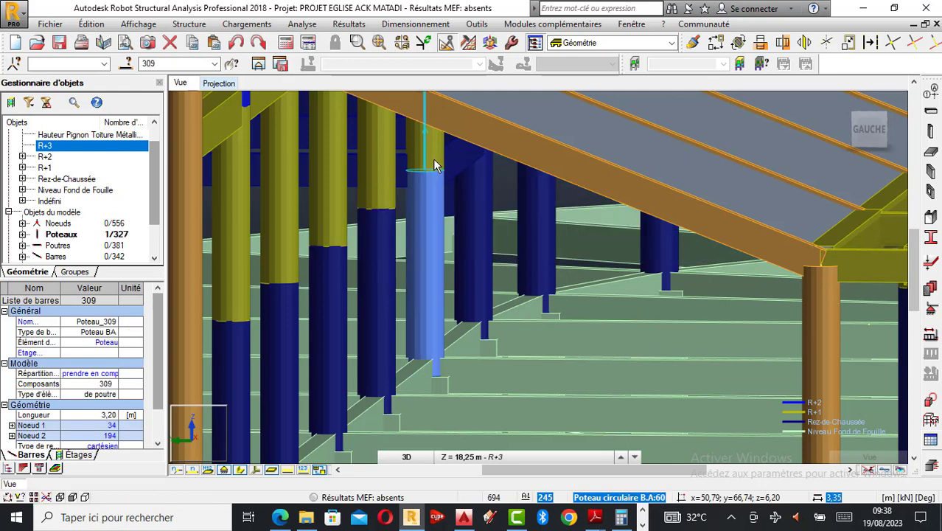
ctrl+click(417, 172)
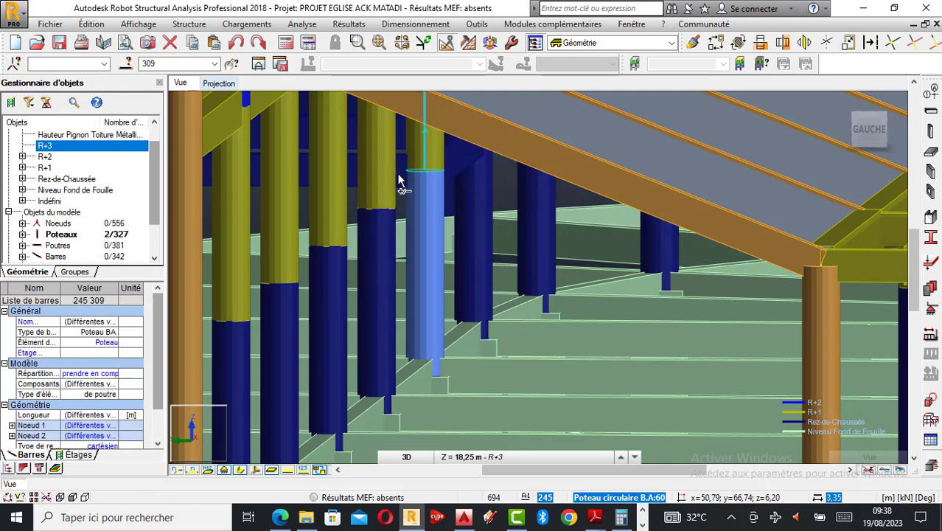
ctrl+click(376, 254)
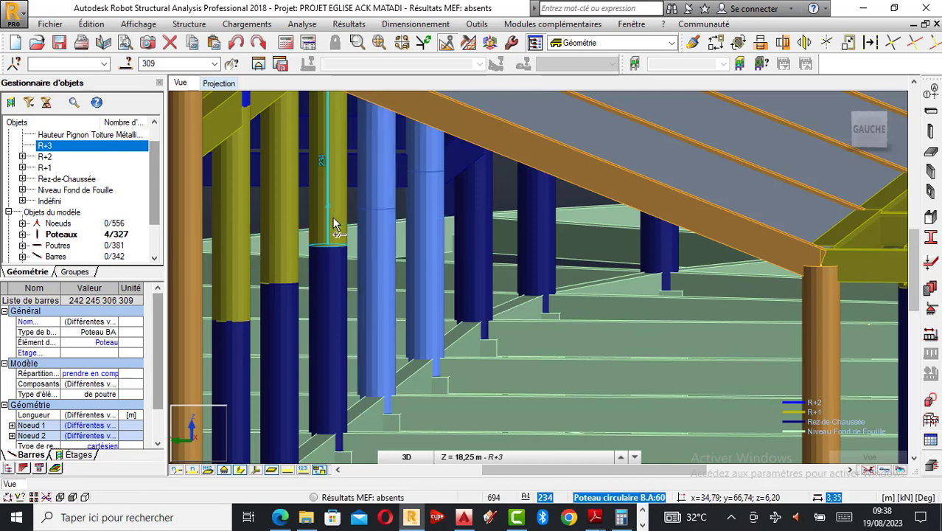
ctrl+click(331, 277)
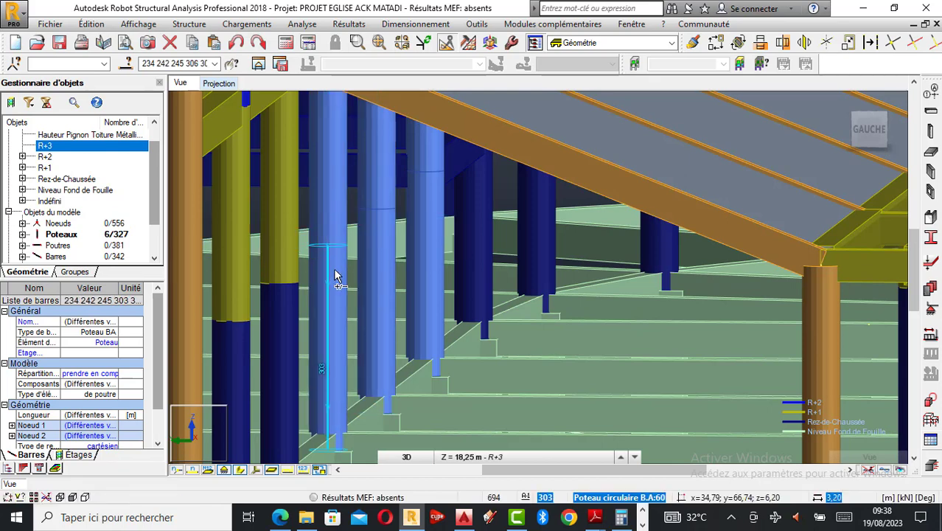
ctrl+click(277, 307)
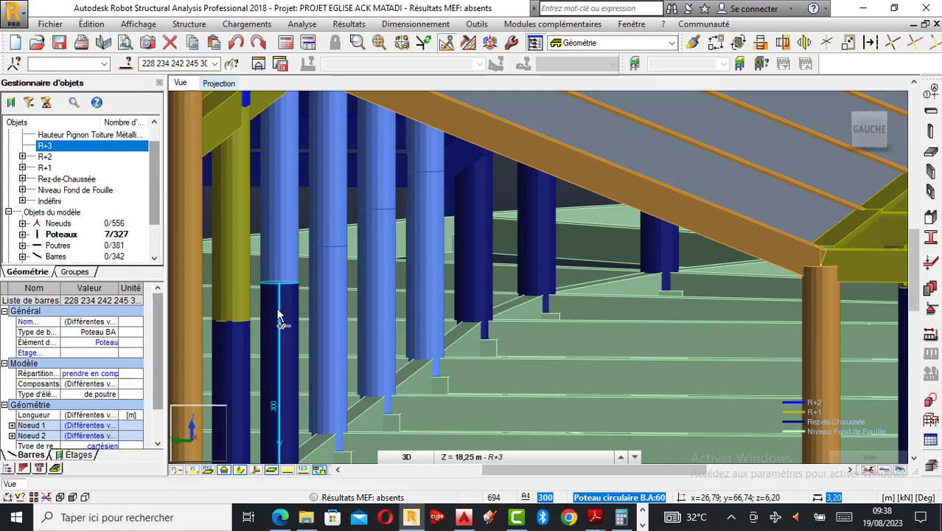
ctrl+click(239, 290)
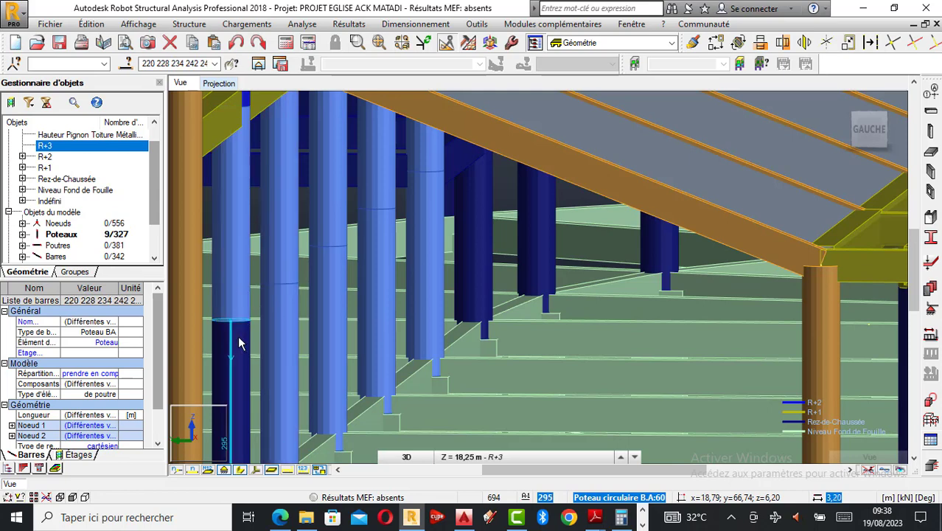
ctrl+click(239, 344)
key(Delete)
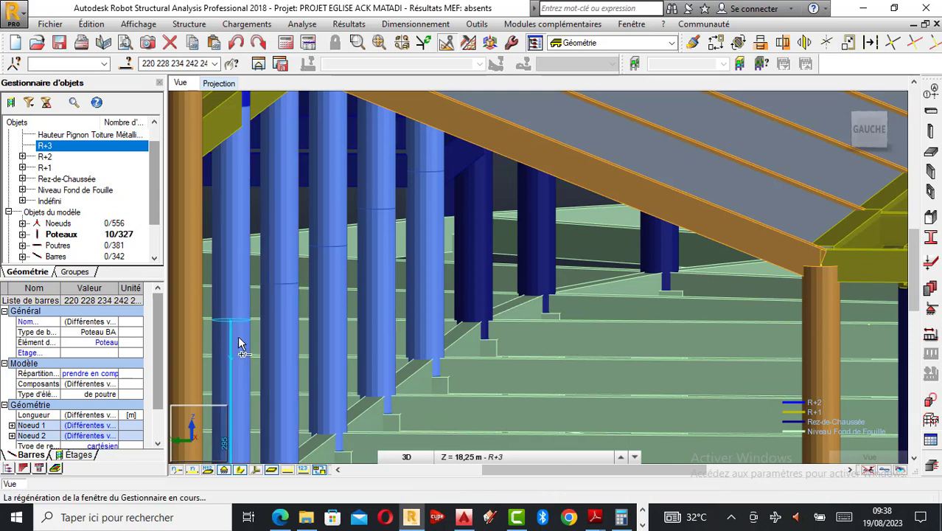
- Select the stacked circular columns at the four positions from x = 26,79 to 50,79 along the y = 56,74 row
scroll(532, 264, down, 5)
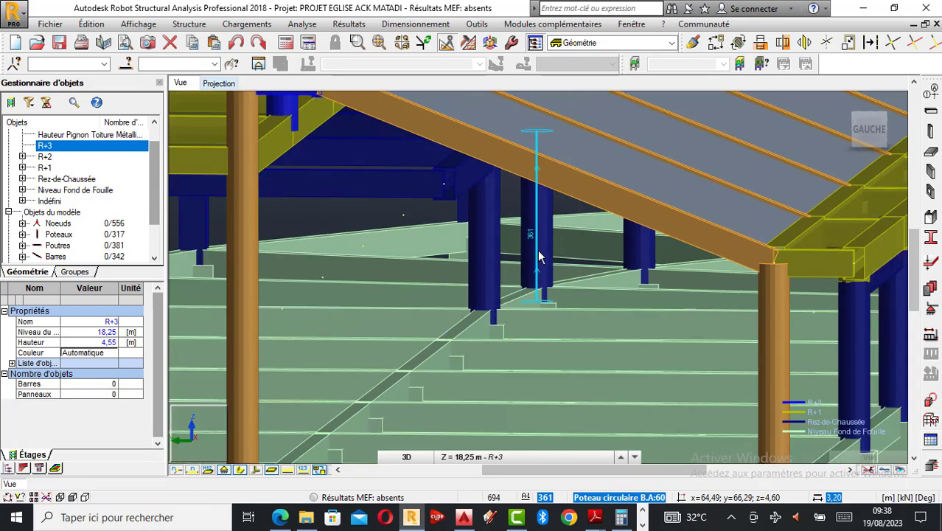
scroll(693, 304, down, 2)
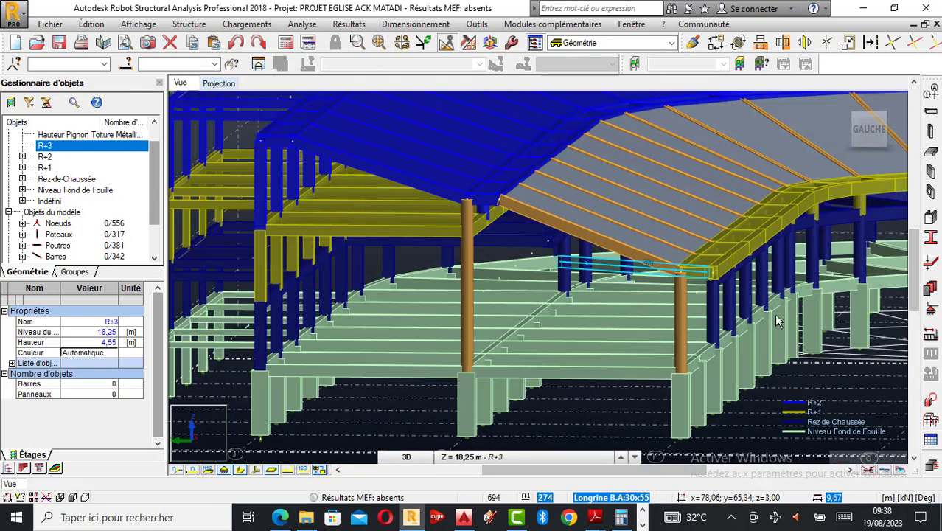
scroll(756, 311, up, 2)
click(702, 310)
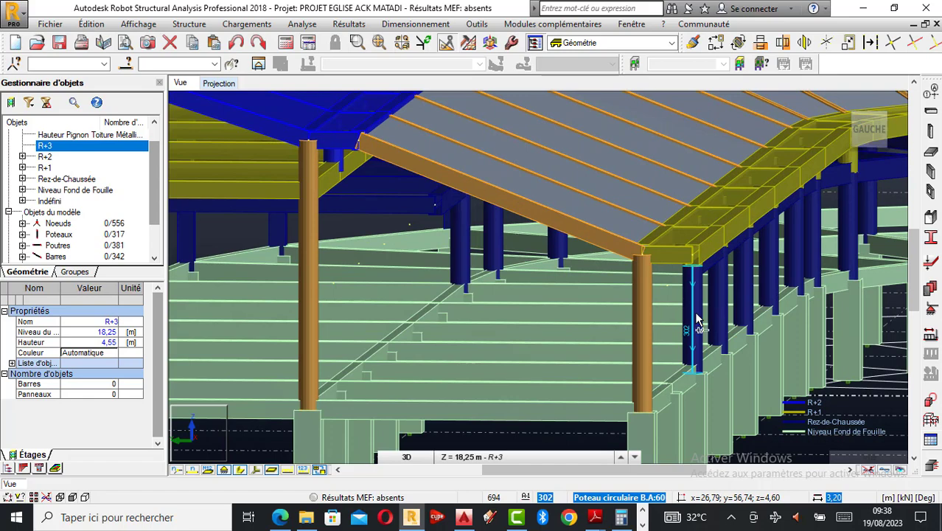
ctrl+click(724, 309)
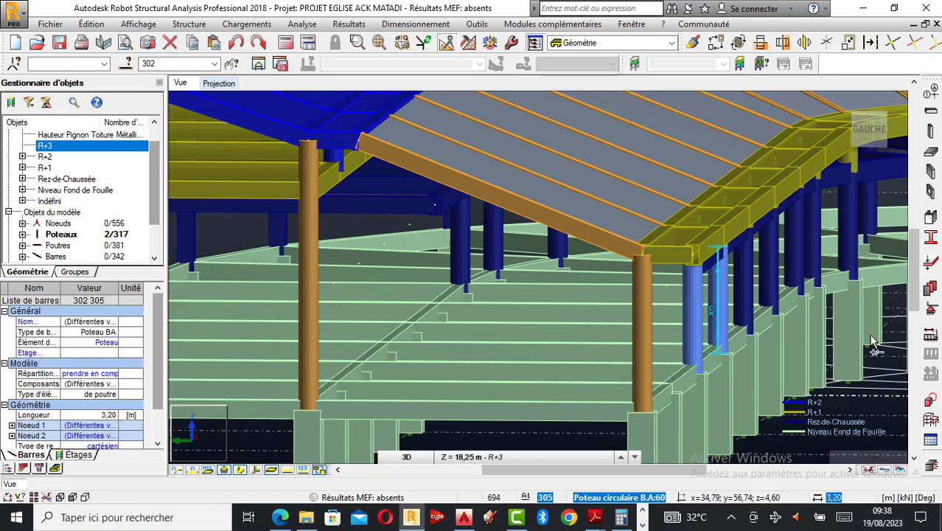
right_click(763, 345)
click(789, 198)
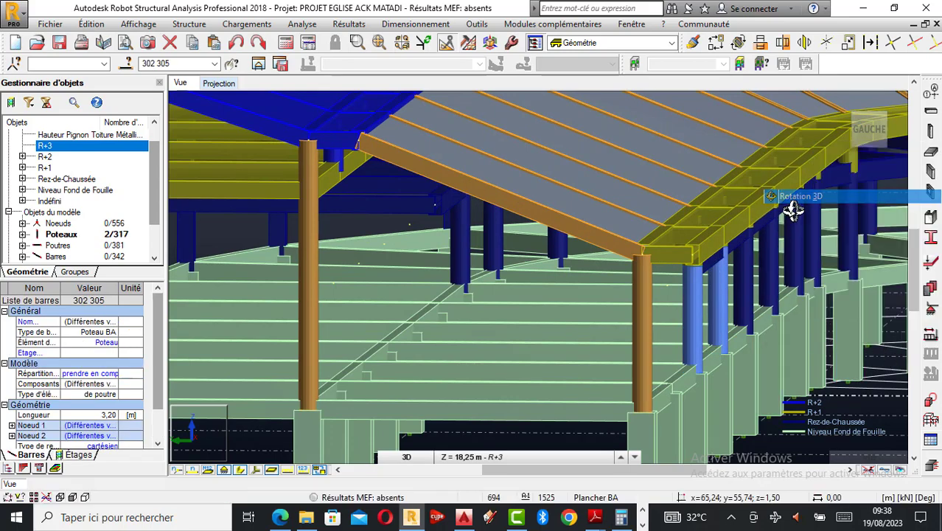
drag(788, 205, 779, 266)
right_click(688, 256)
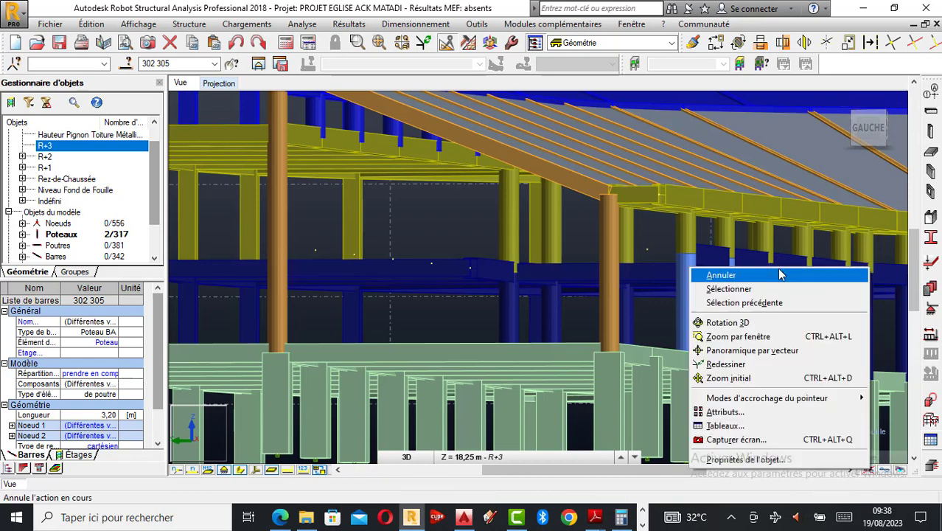
click(739, 287)
ctrl+click(686, 248)
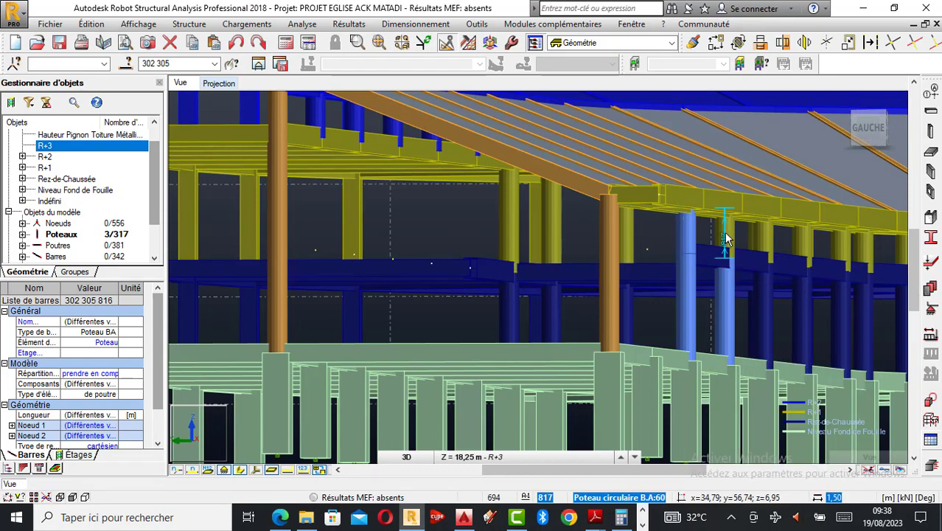
ctrl+click(745, 248)
ctrl+click(766, 299)
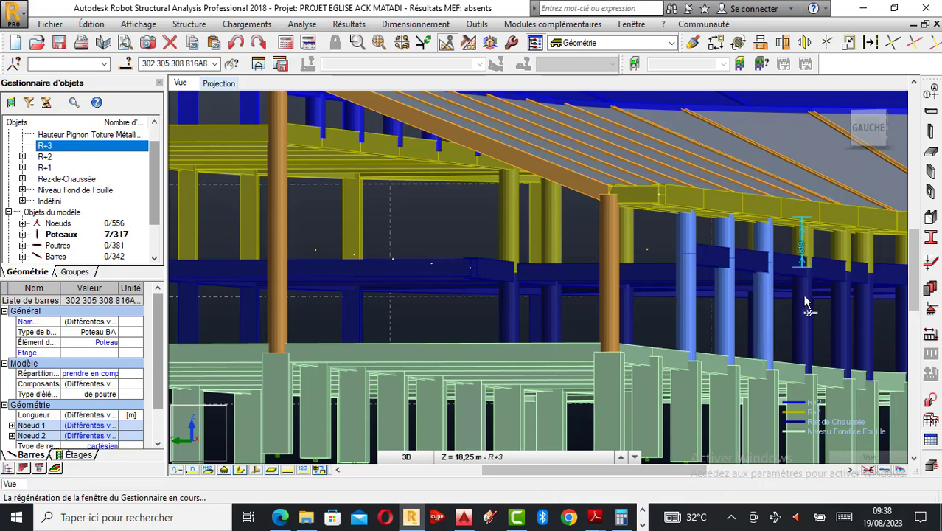
ctrl+click(803, 295)
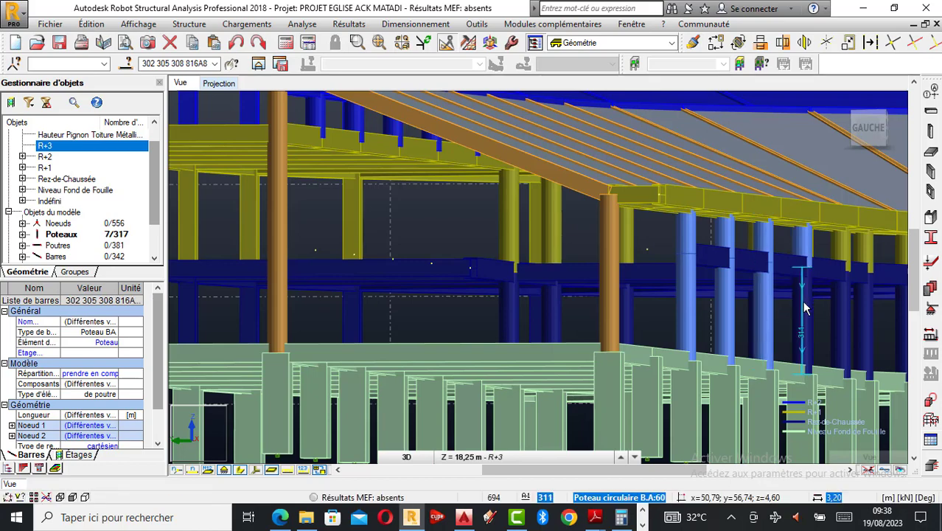
- Add the four longitudinal beams at elevation 6,20 along the y = 56,74 row and the upper circular column at 58,79 to the selection
ctrl+click(724, 259)
ctrl+click(753, 262)
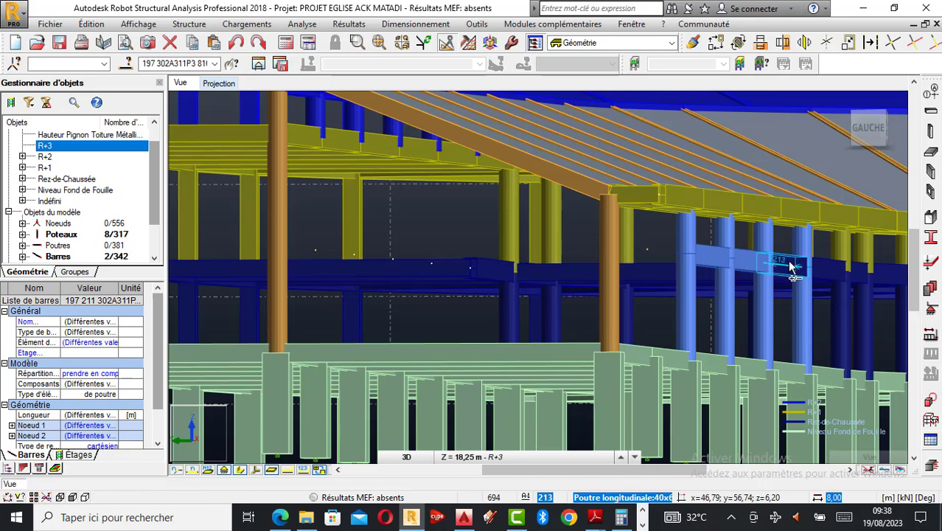
ctrl+click(811, 269)
ctrl+click(841, 269)
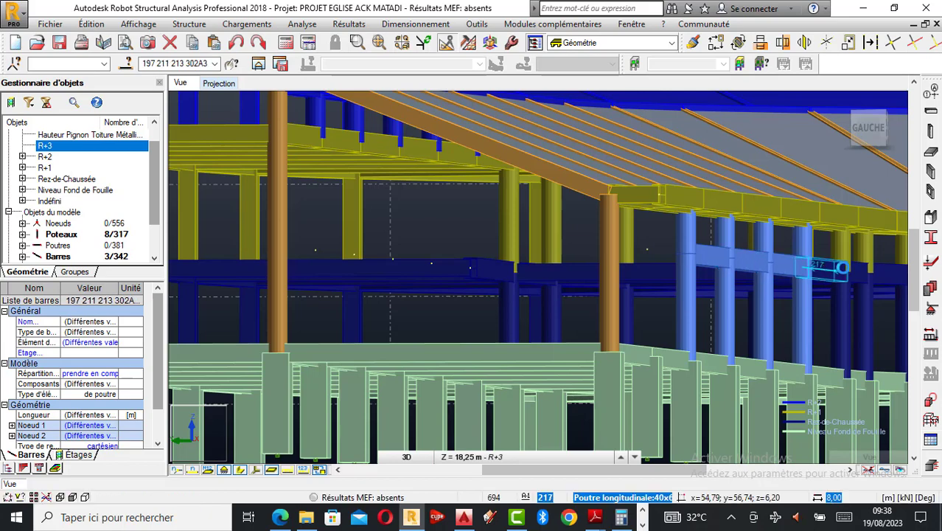
ctrl+click(847, 256)
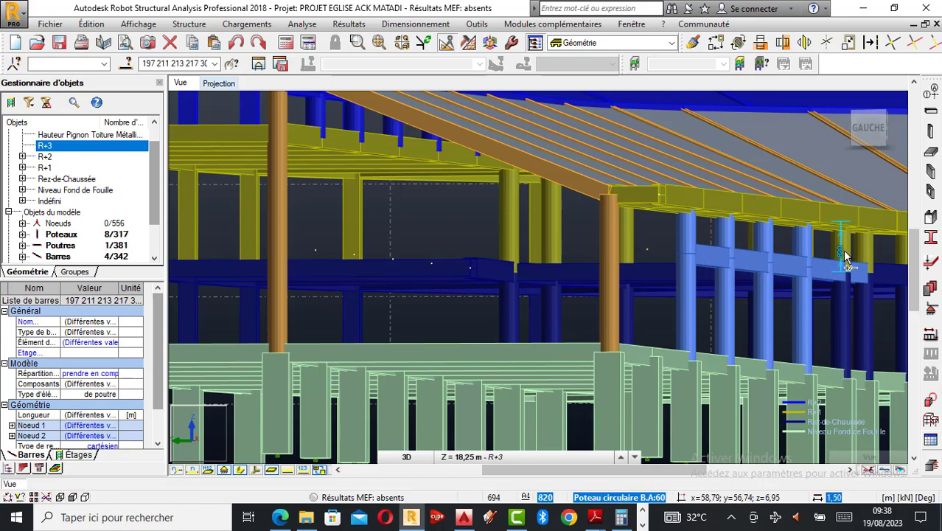
- Add the last upper and lower circular columns of the row to the selection and delete all selected columns and beams
ctrl+click(845, 265)
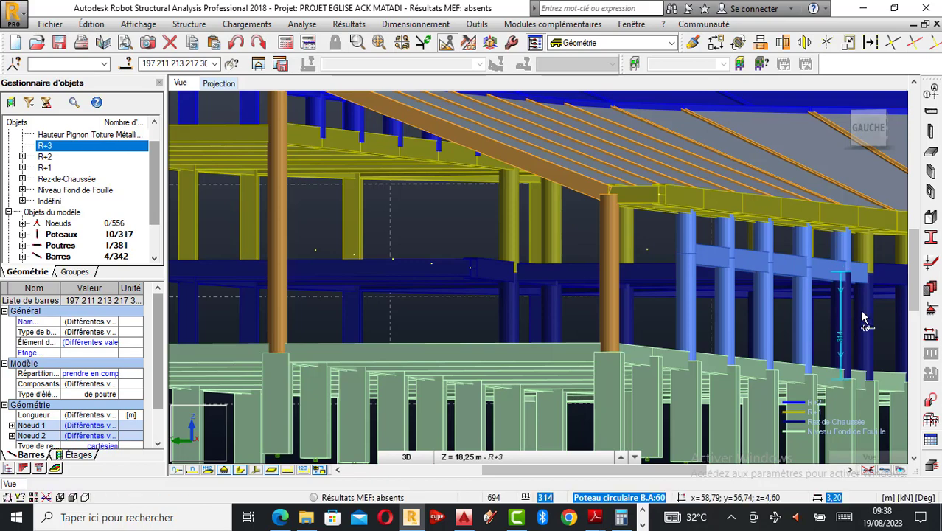
key(Delete)
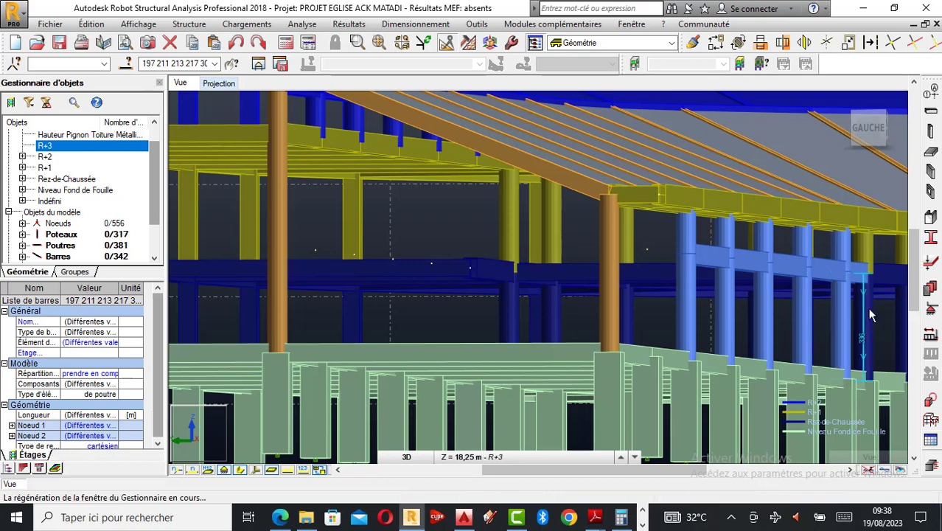
- Copy the two full-height orange circular columns at the gable end by 7.87 m along X, to the next foundation-beam node
right_click(697, 215)
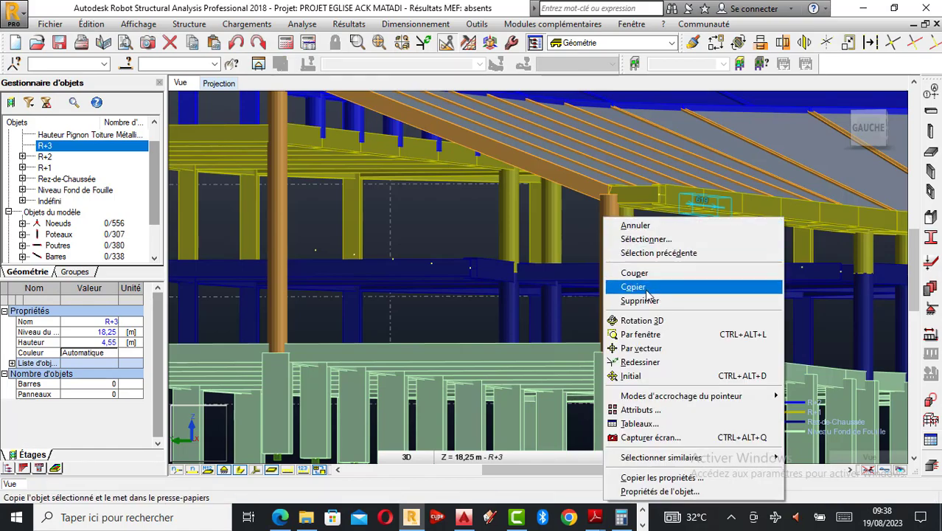
click(641, 320)
drag(640, 324, 639, 358)
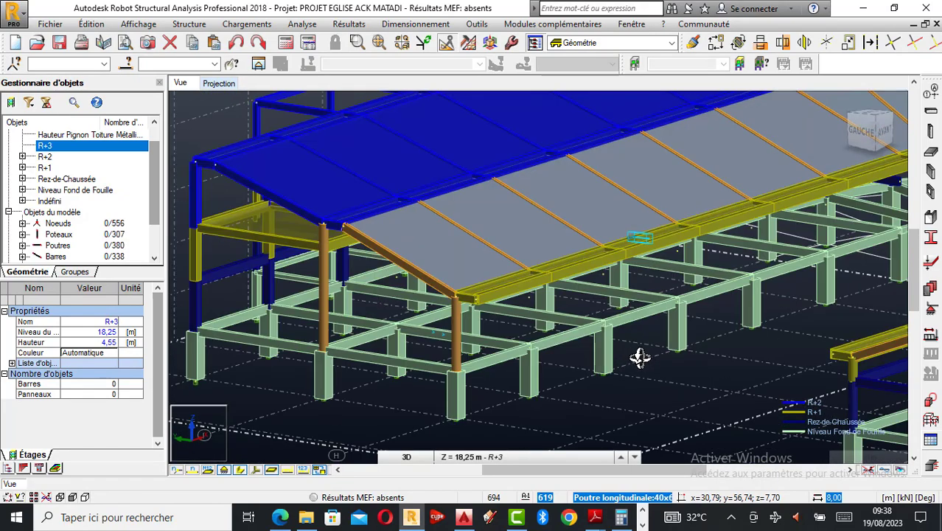
right_click(637, 359)
click(593, 96)
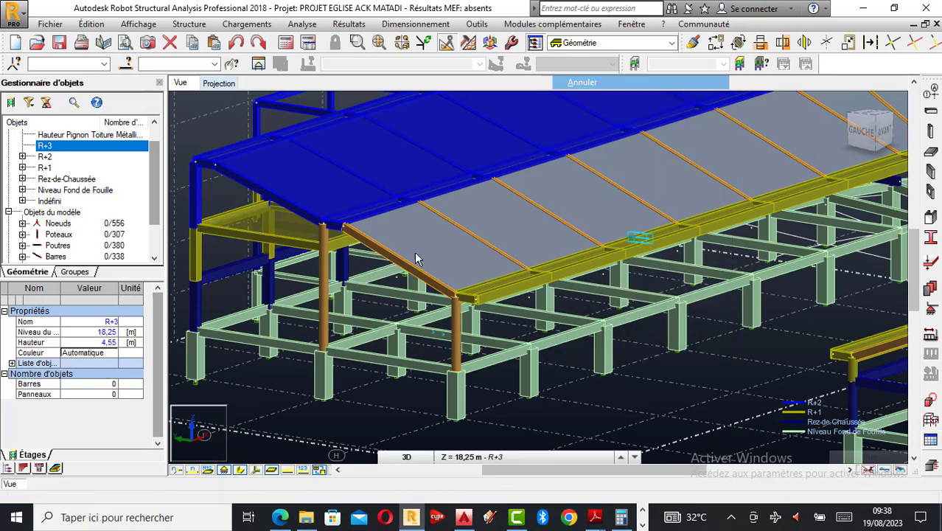
click(328, 306)
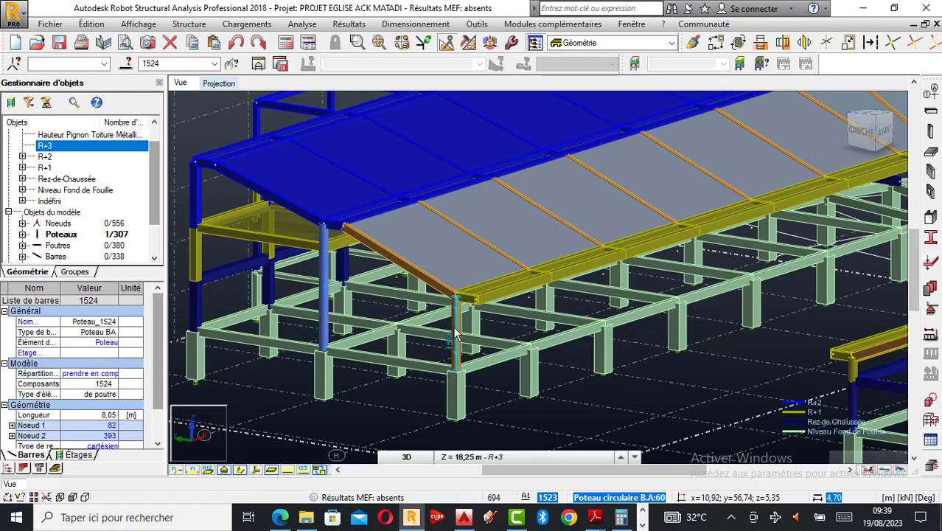
click(463, 335)
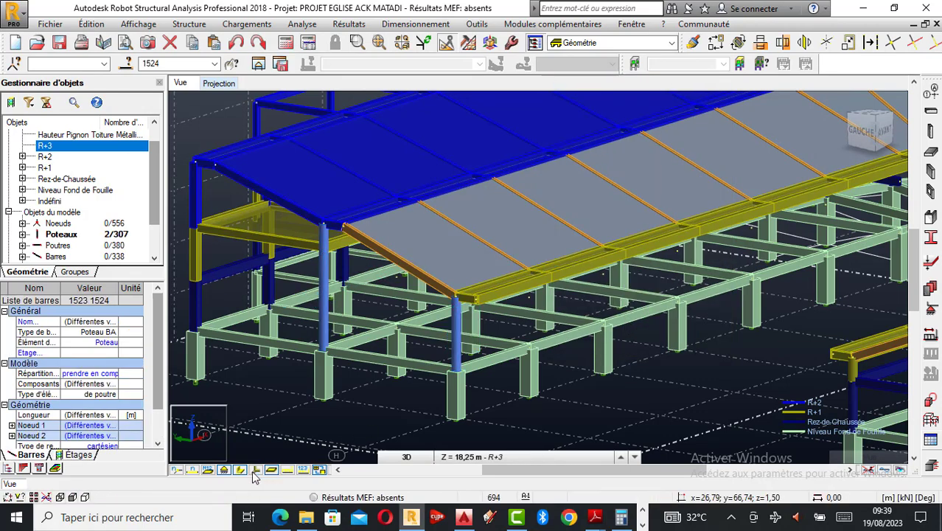
click(716, 43)
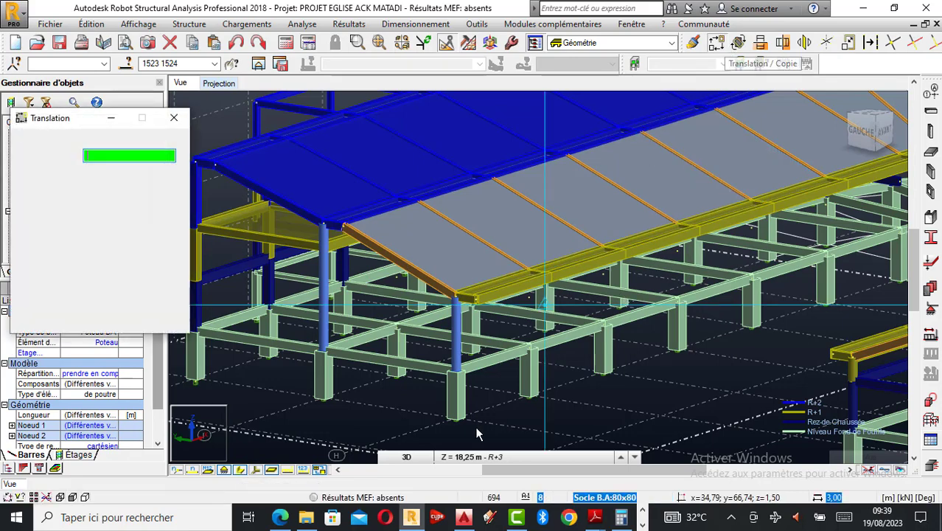
click(244, 472)
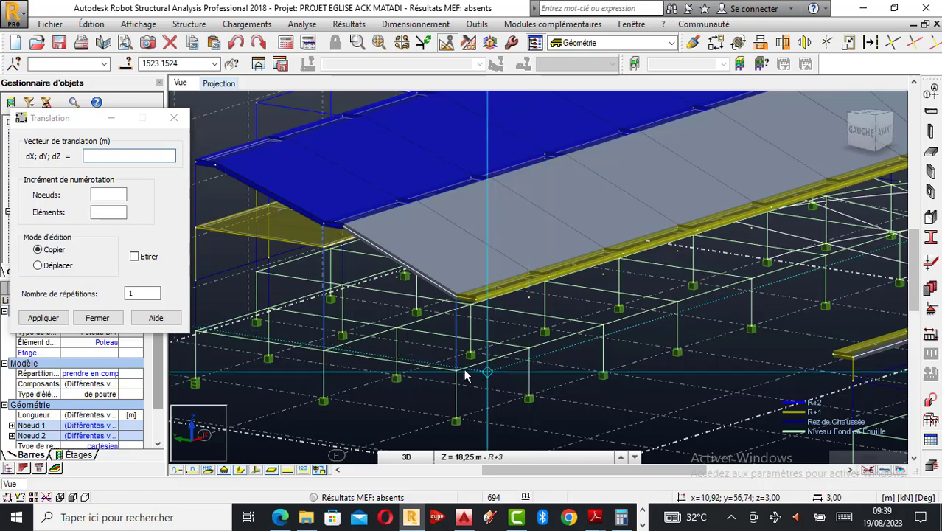
scroll(509, 367, up, 3)
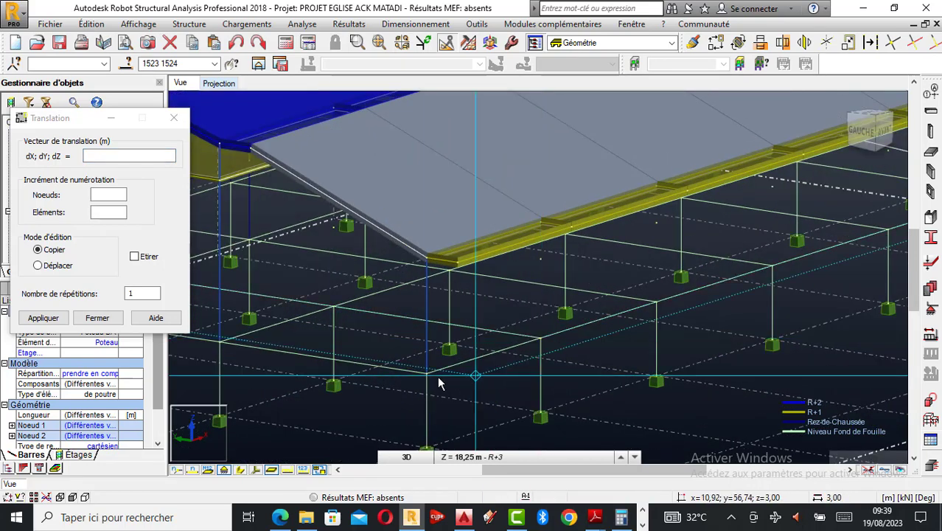
click(427, 380)
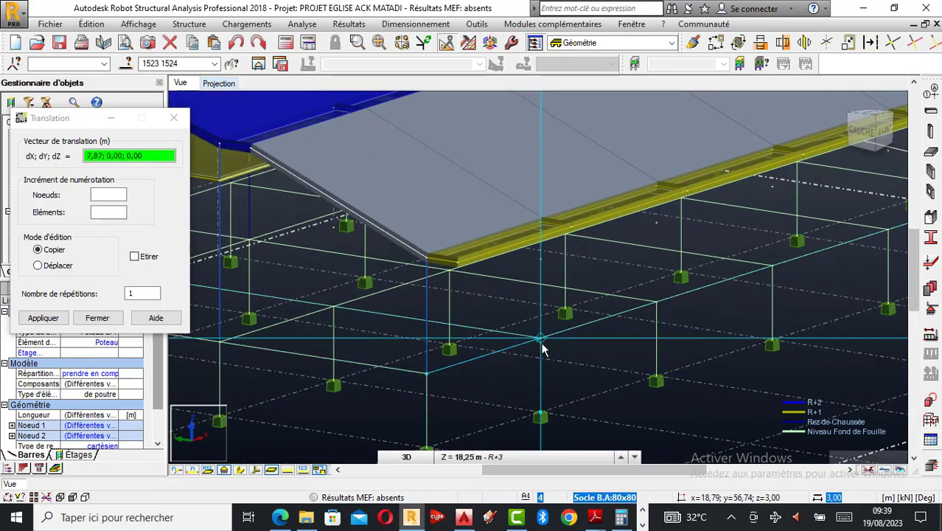
click(542, 343)
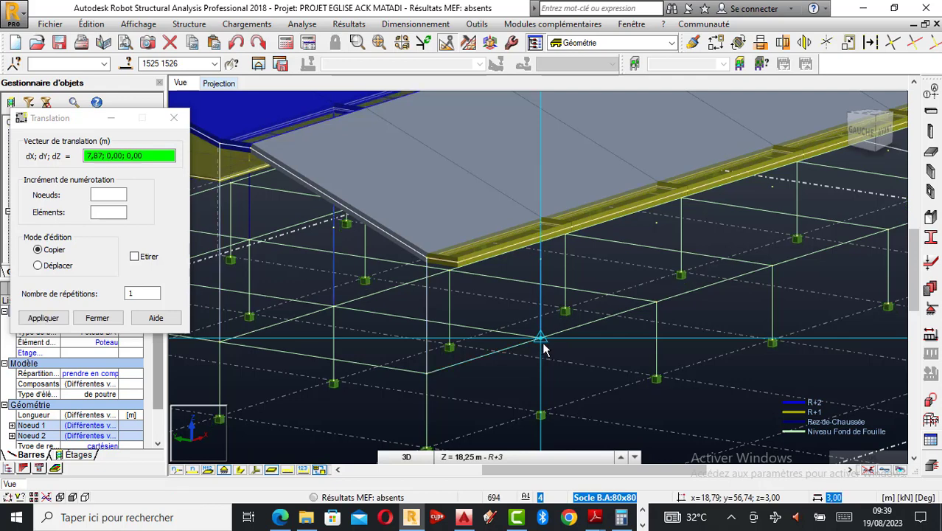
- Copy the column pair along X three more times at 8.00 m spacing, then restore the display of the section shapes
click(544, 340)
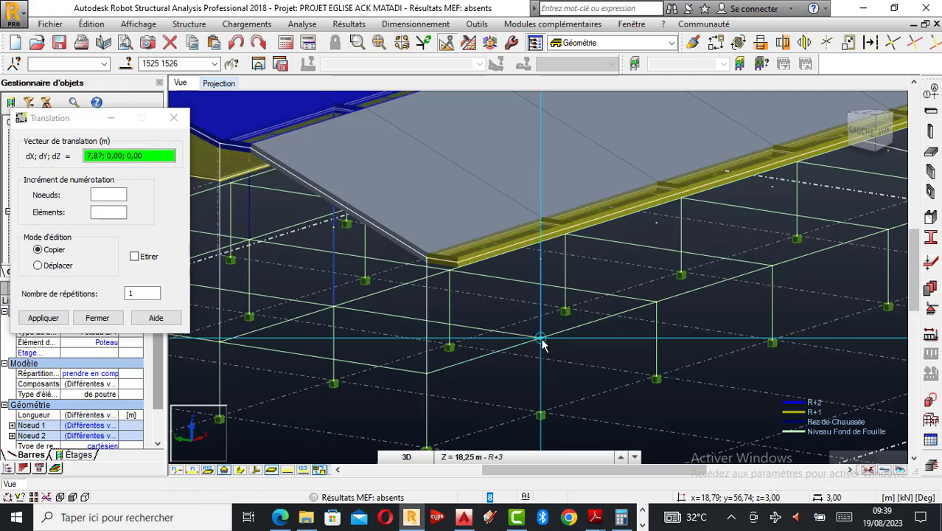
click(661, 303)
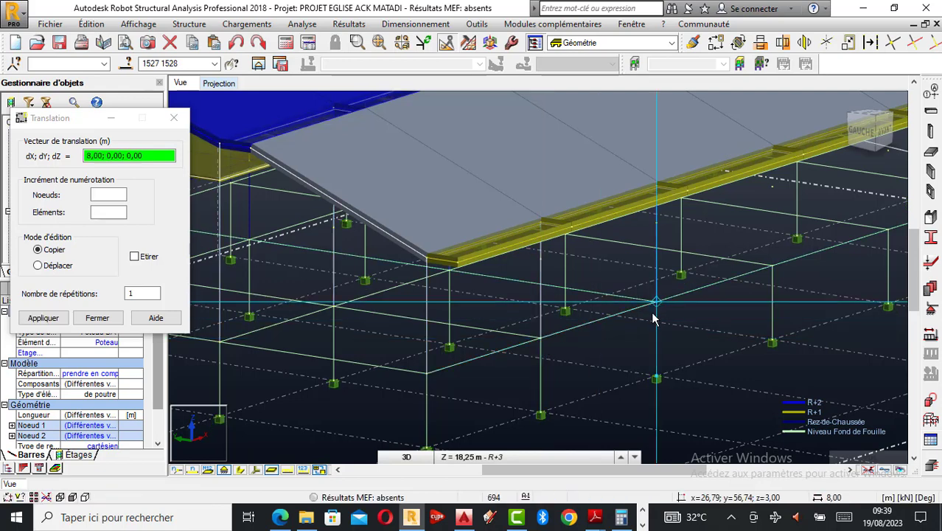
click(777, 268)
scroll(545, 310, down, 2)
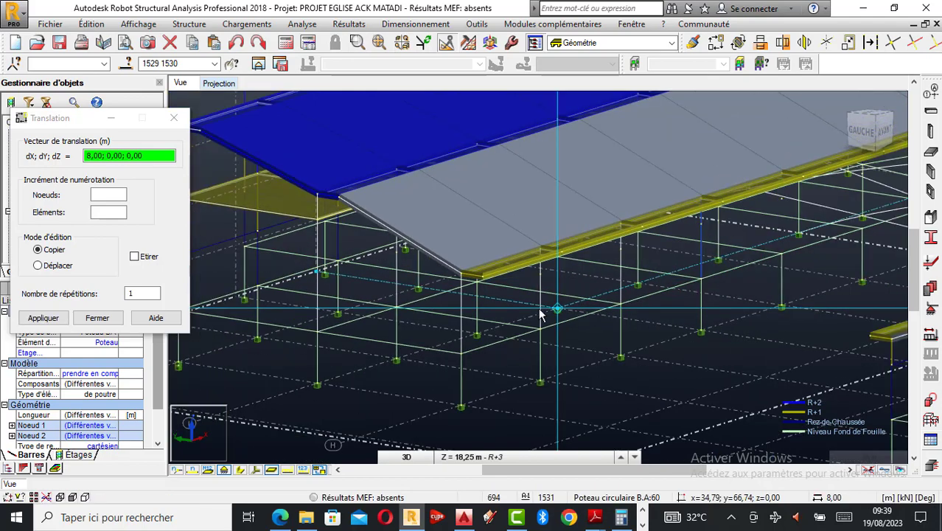
scroll(545, 313, down, 1)
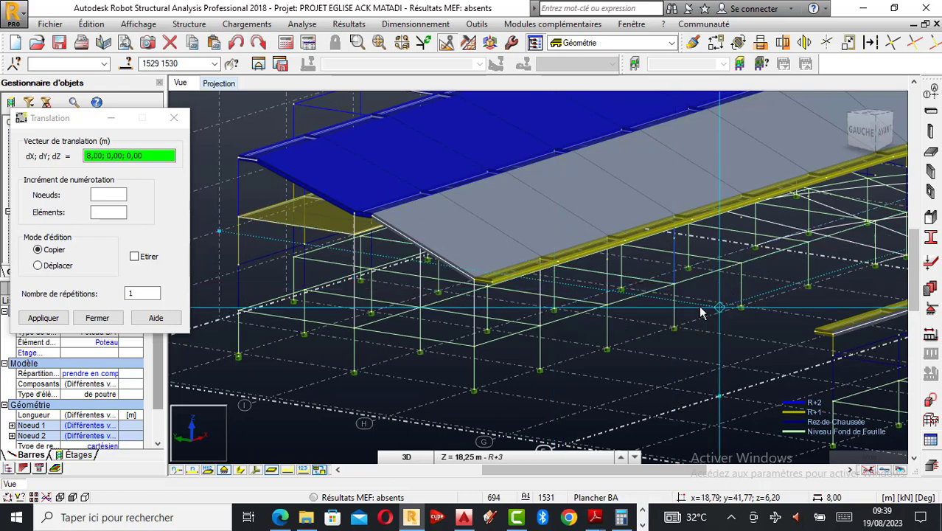
click(733, 269)
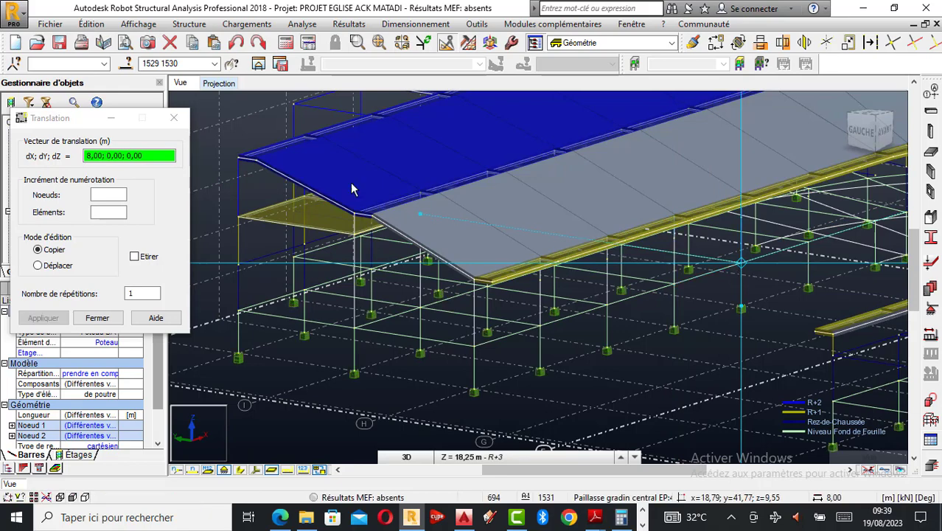
click(174, 118)
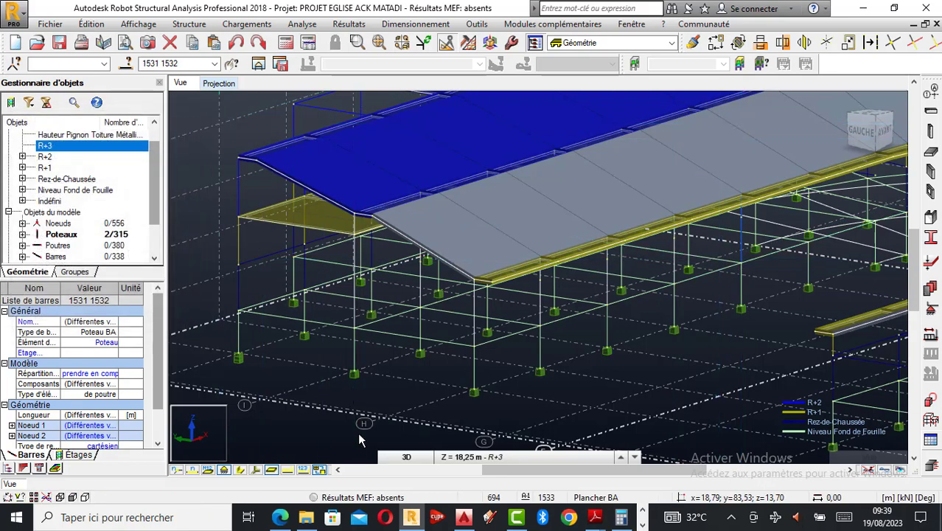
click(253, 470)
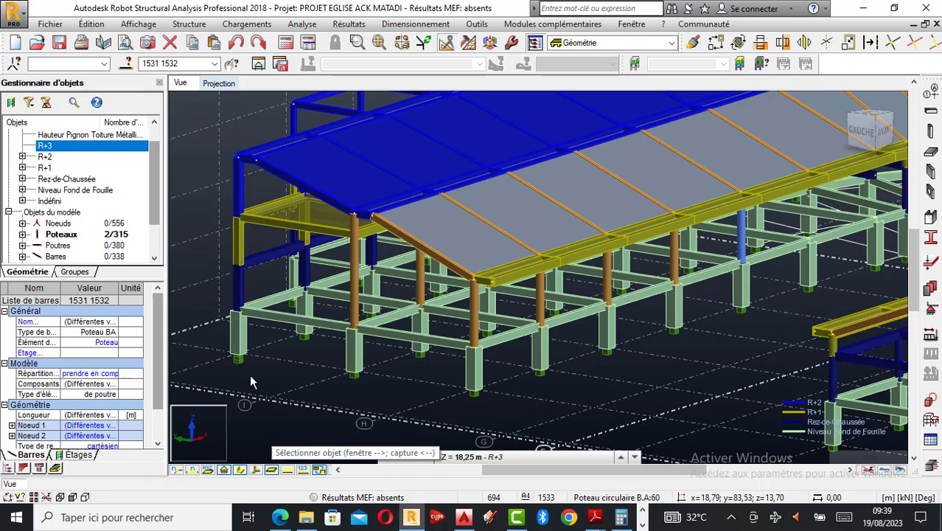
- Copy the farthest new column pair 8.00 m along X to the next foundation-beam node, restore the section shapes and clear the selection
scroll(268, 347, down, 1)
click(545, 219)
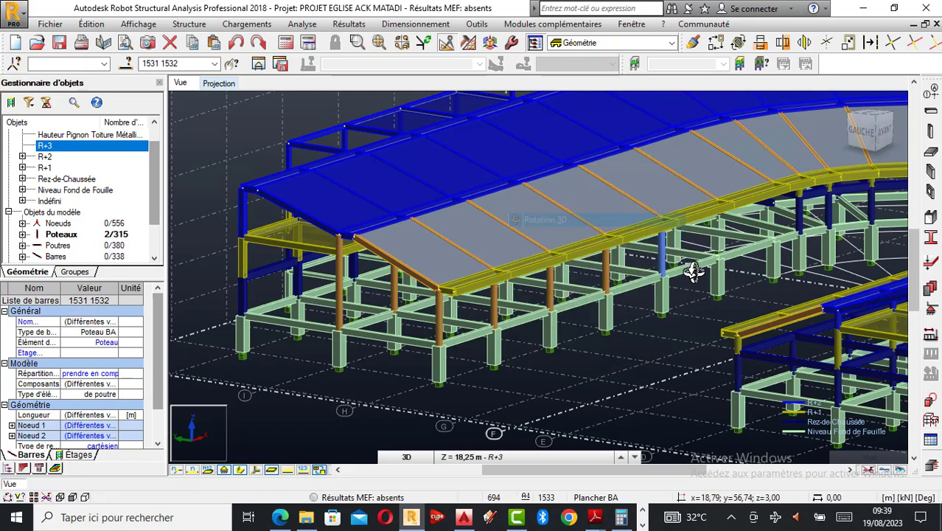
drag(679, 267, 765, 267)
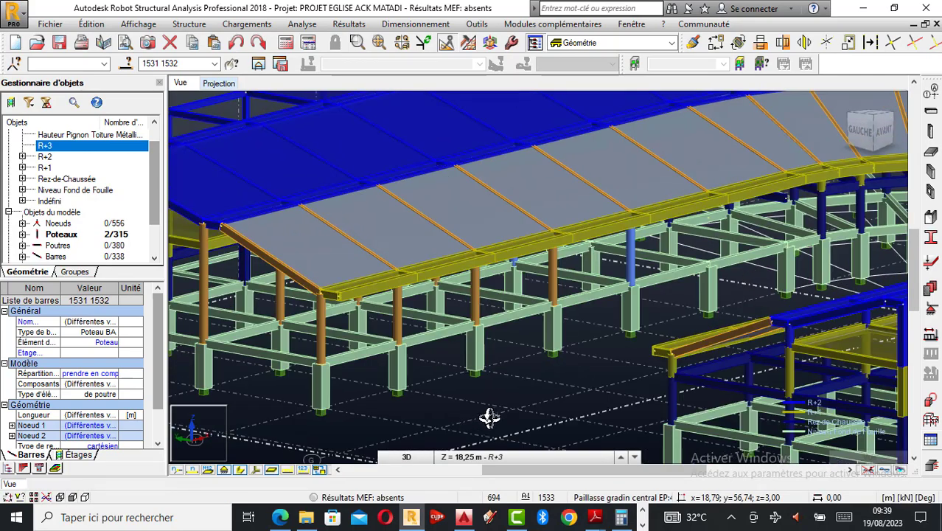
click(717, 42)
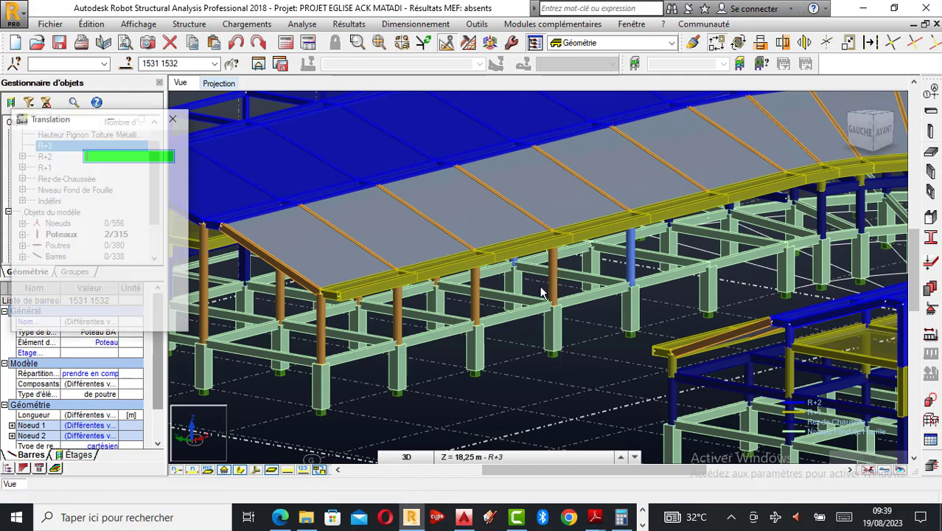
click(241, 471)
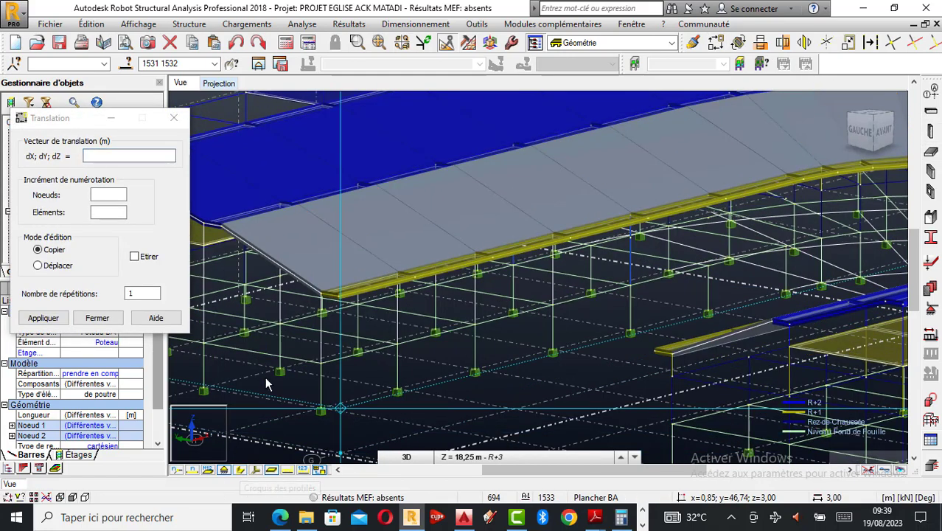
scroll(627, 304, up, 1)
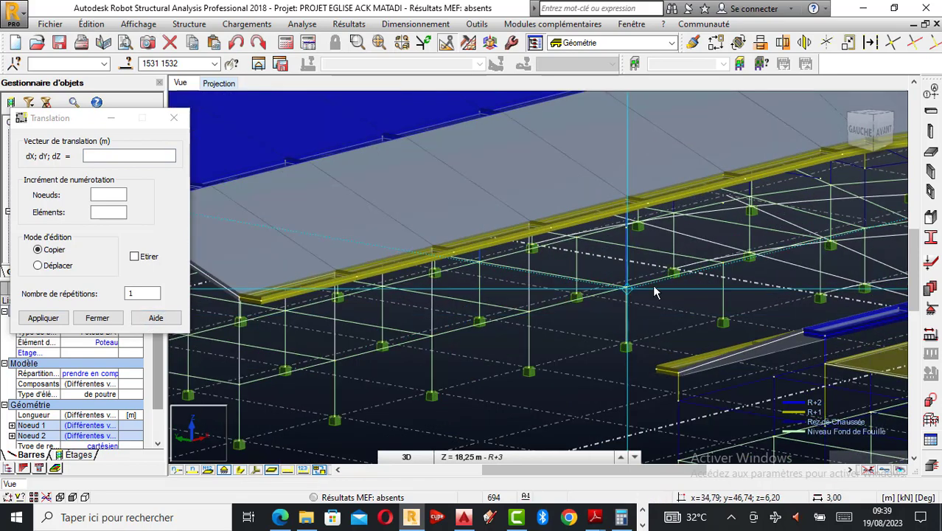
scroll(643, 298, up, 1)
scroll(627, 297, up, 1)
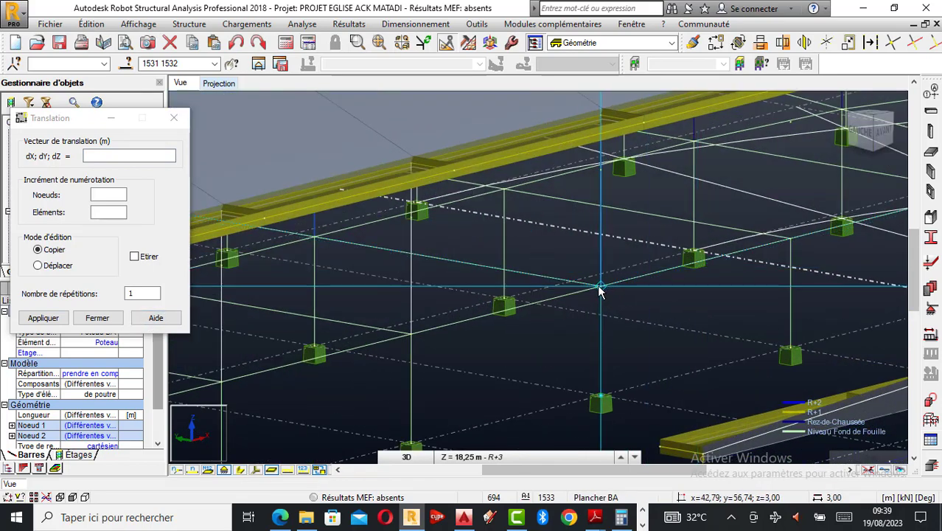
click(787, 249)
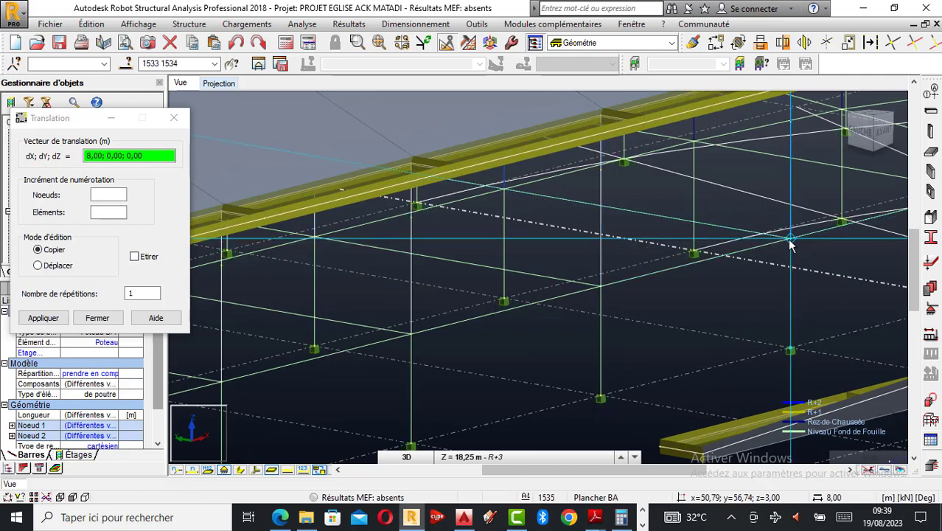
scroll(601, 298, down, 3)
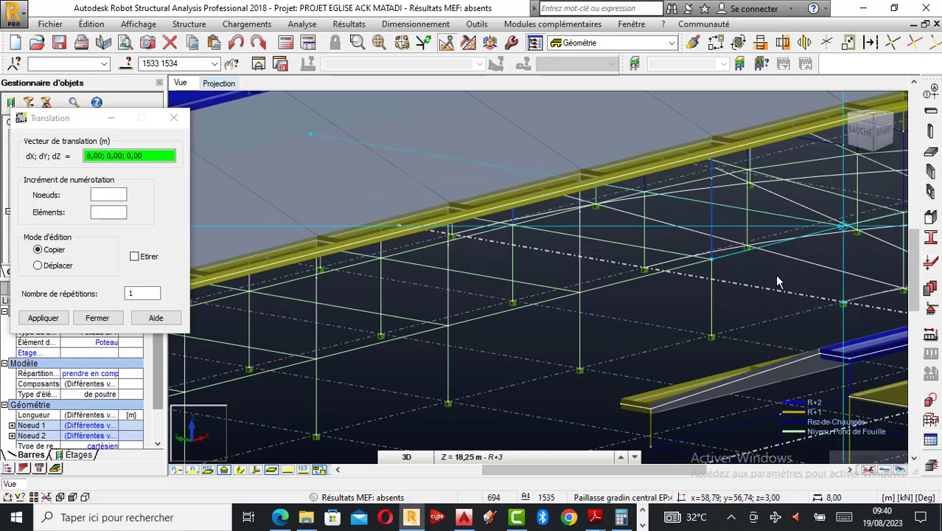
click(174, 118)
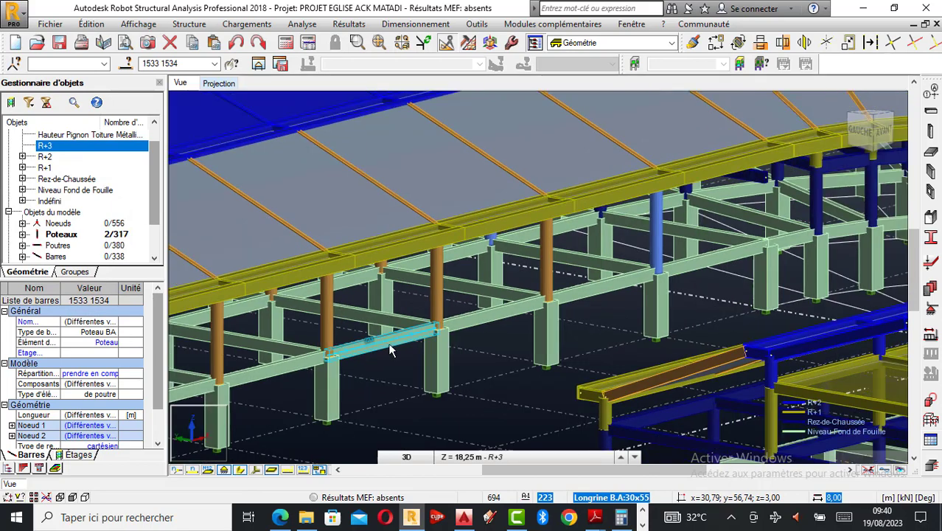
click(467, 410)
- Delete the lower and upper circular columns stacked at the outer-row node one bay beyond the last full-height column pair
right_click(474, 361)
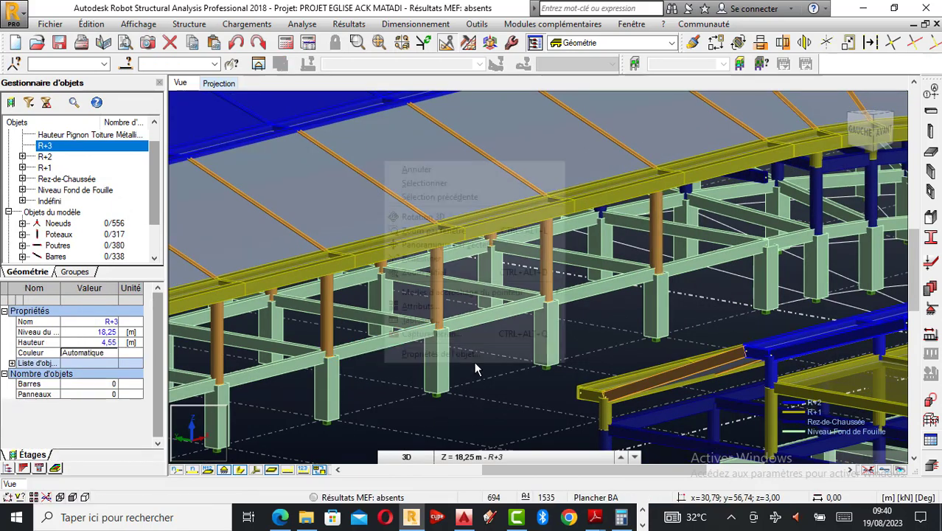
click(428, 218)
drag(620, 238, 606, 339)
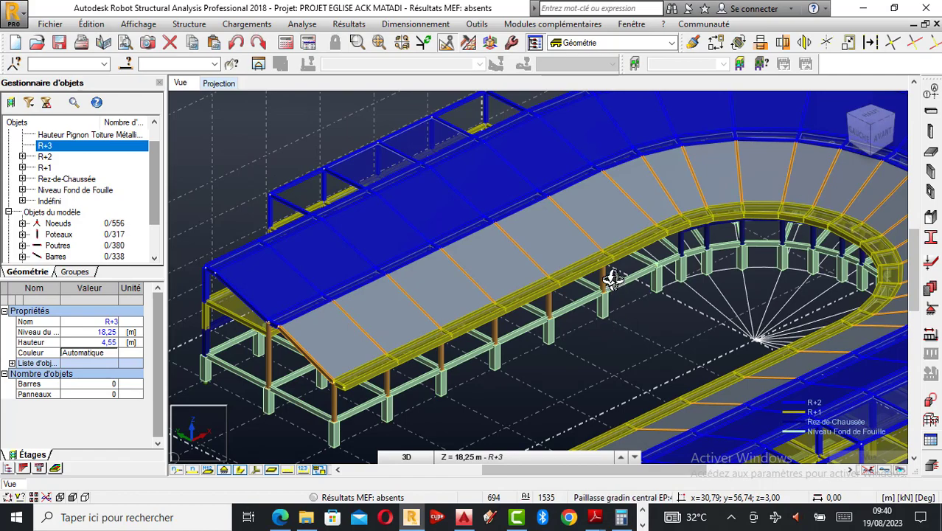
drag(613, 278, 510, 249)
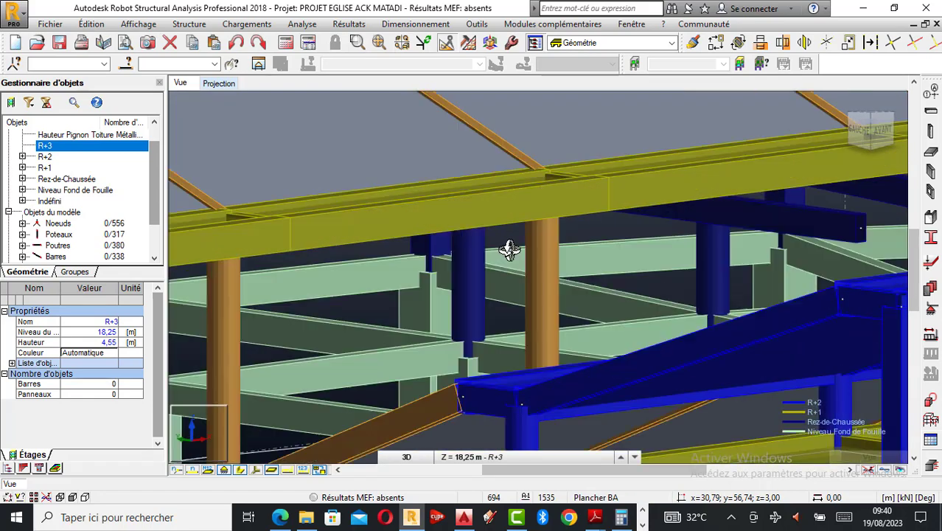
right_click(480, 303)
click(417, 108)
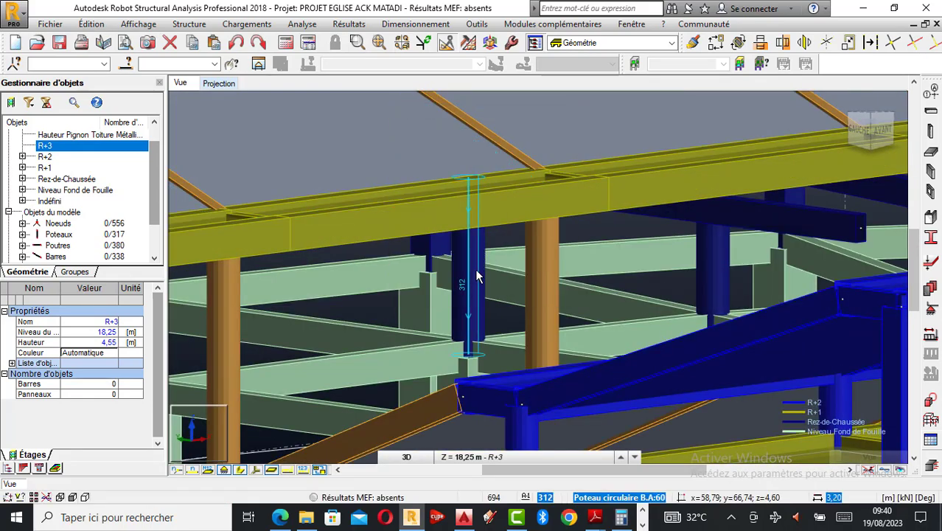
click(476, 276)
right_click(500, 262)
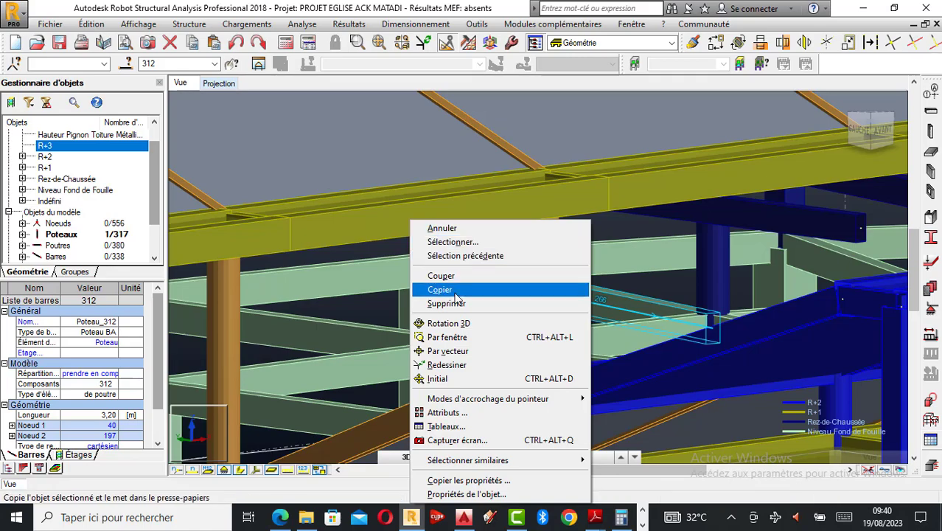
click(457, 325)
mouse_move(457, 324)
mouse_down()
mouse_move(481, 281)
mouse_move(511, 279)
mouse_move(518, 265)
mouse_up()
right_click(518, 265)
click(480, 242)
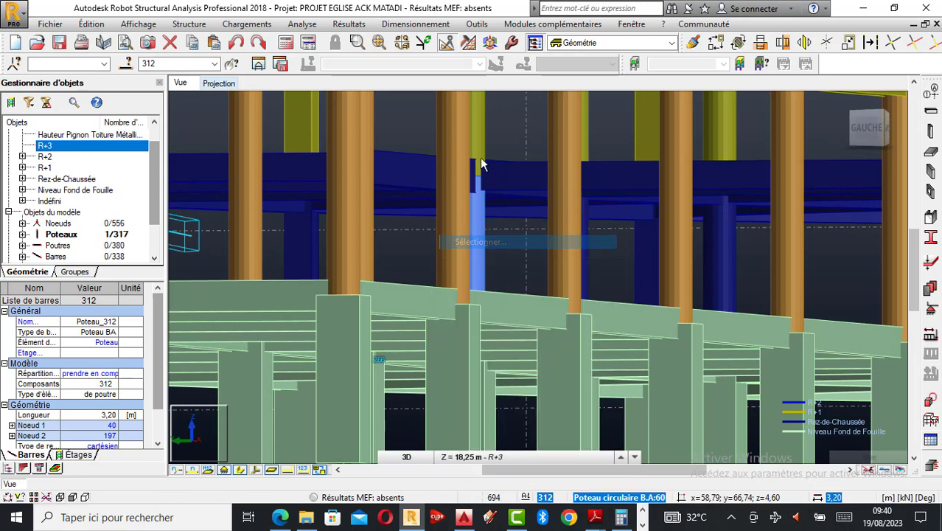
click(479, 142)
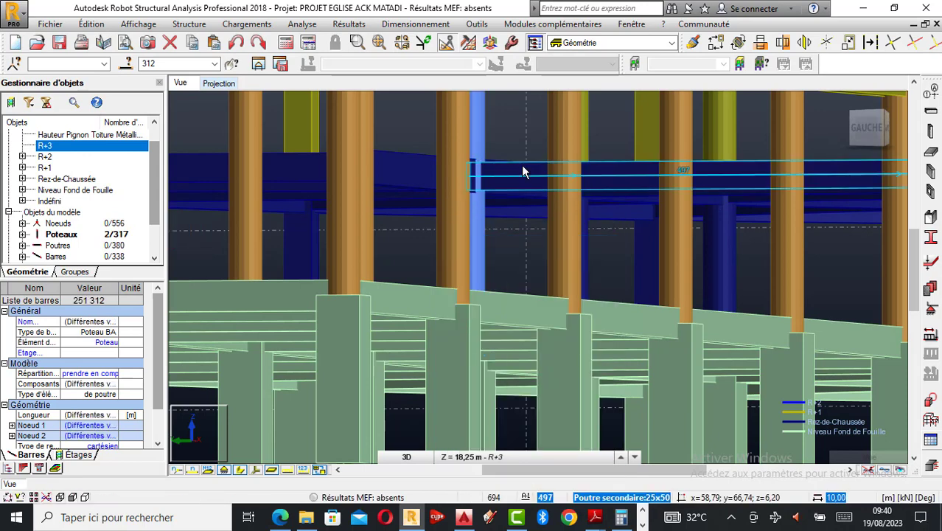
click(526, 234)
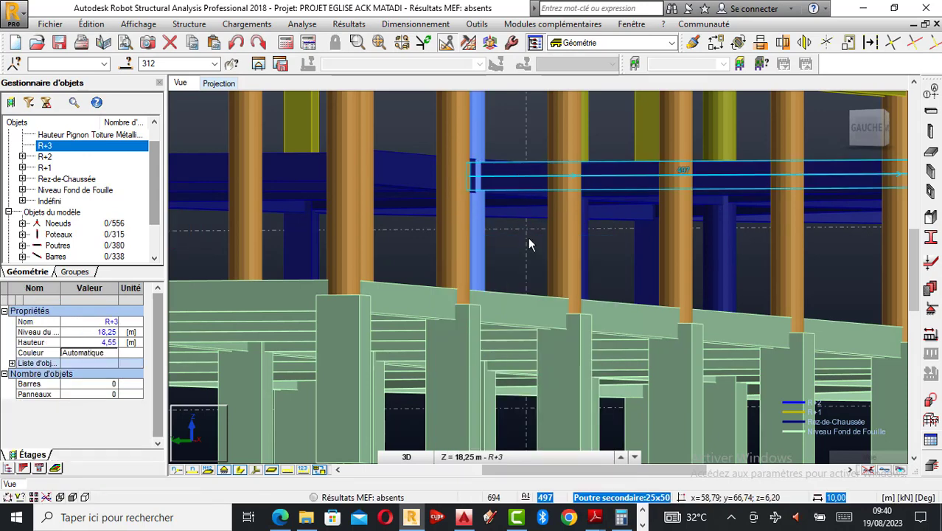
- Examine the cleared bay and the row of full-height columns under the gallery's inner edge, leaving nothing selected
right_click(527, 239)
click(492, 297)
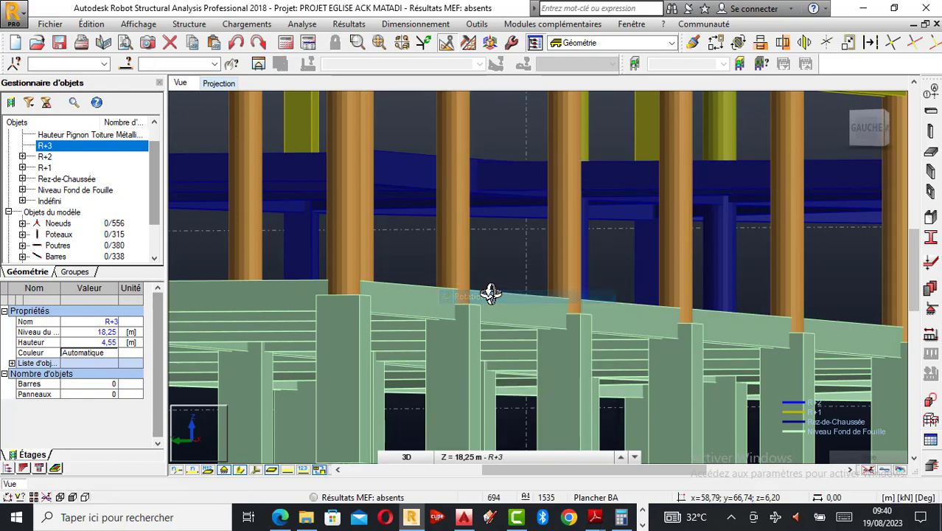
drag(490, 293, 427, 295)
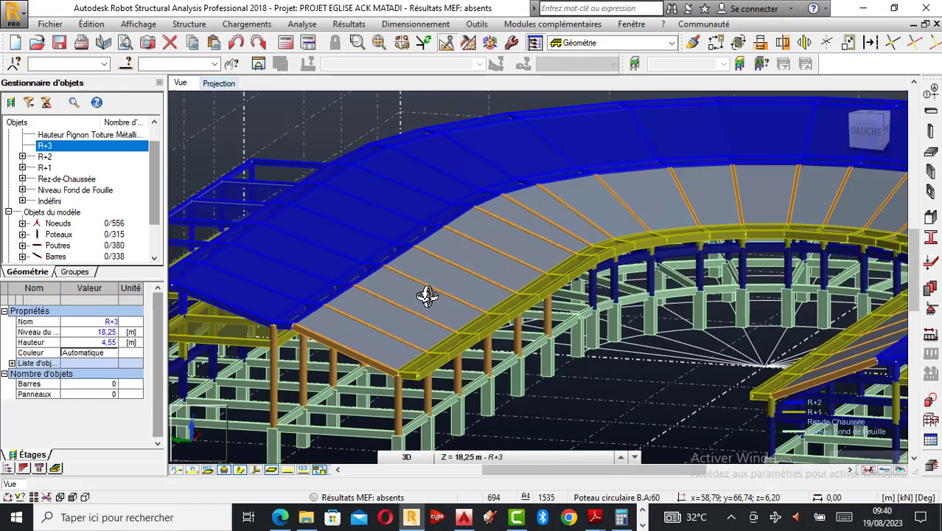
drag(505, 315, 490, 311)
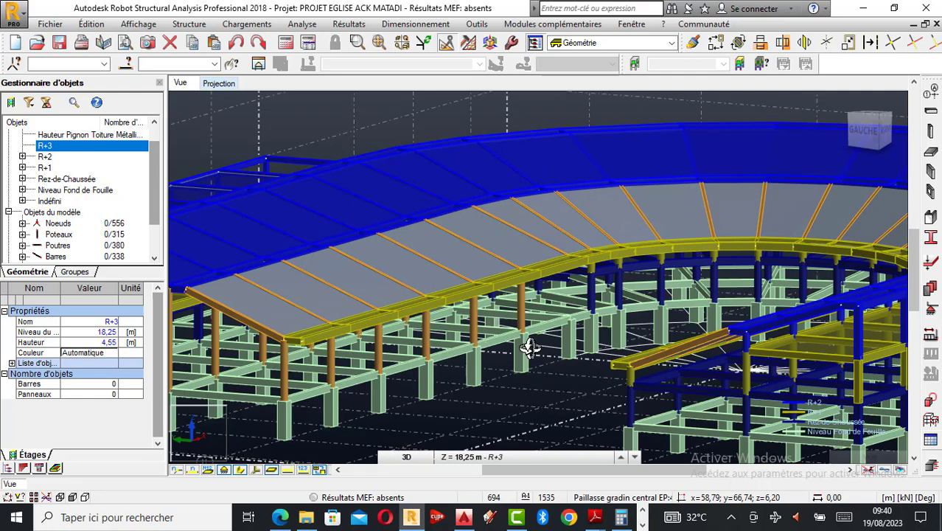
right_click(520, 341)
click(488, 157)
click(486, 157)
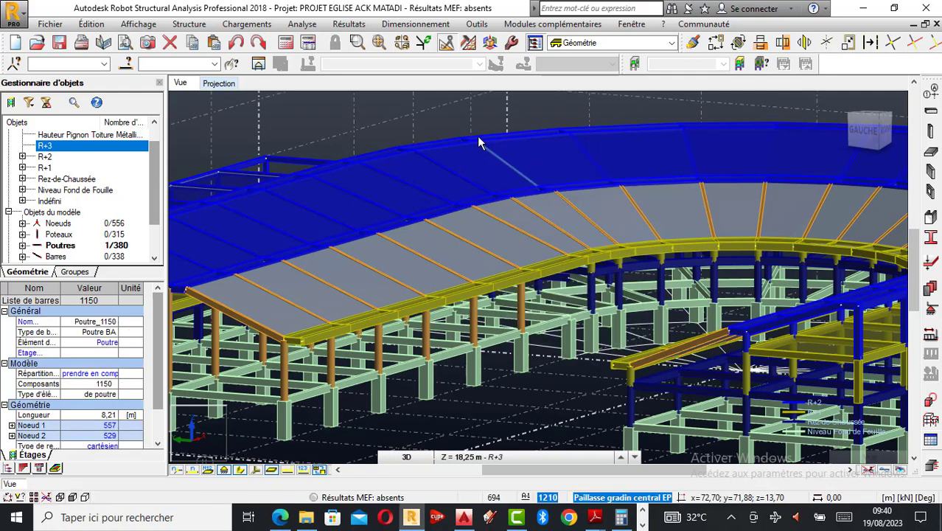
click(482, 117)
key(Escape)
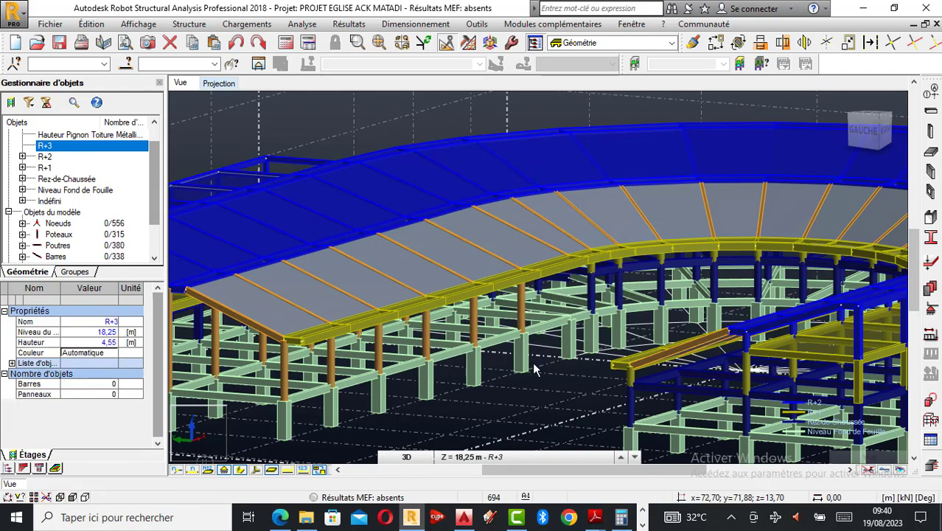
right_click(547, 383)
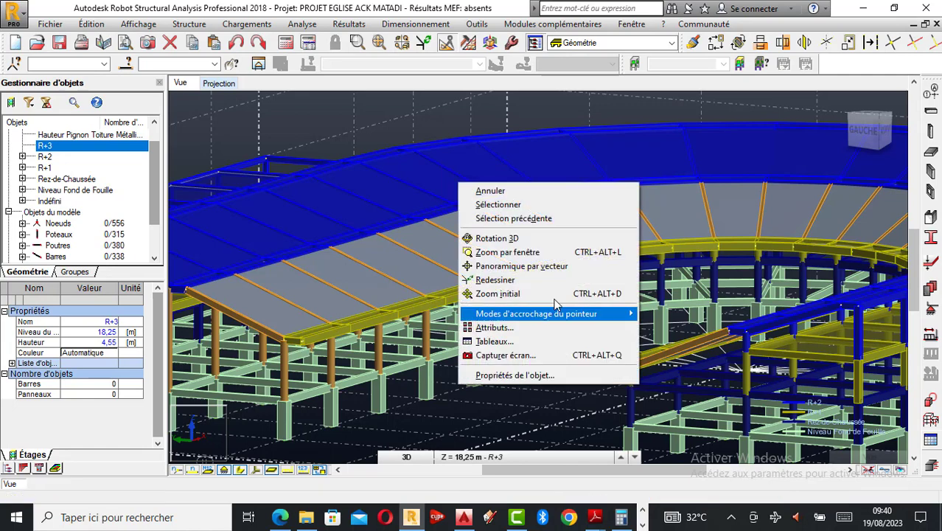
click(492, 192)
scroll(516, 308, up, 3)
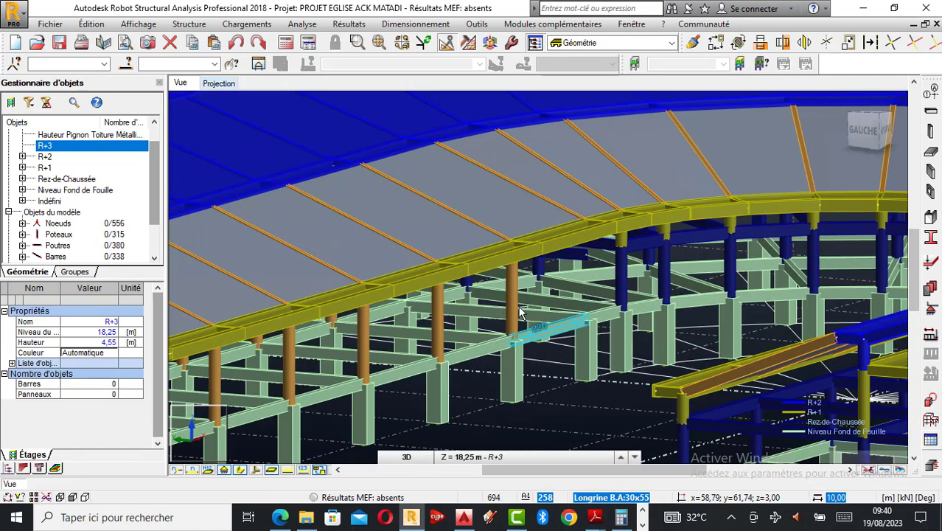
- Copy the farthest pair of full-height circular columns 8.00 m along X to the next foundation-beam node
click(515, 307)
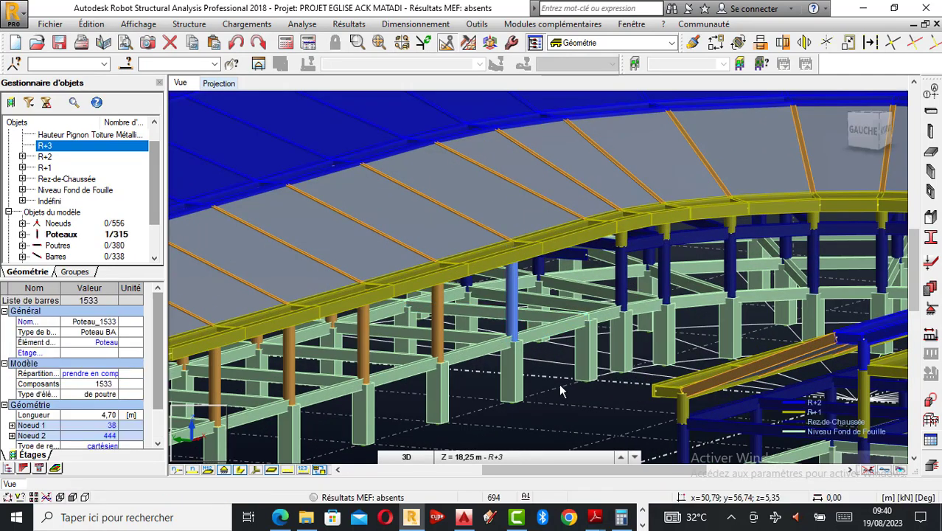
right_click(559, 383)
click(517, 243)
drag(514, 281, 510, 242)
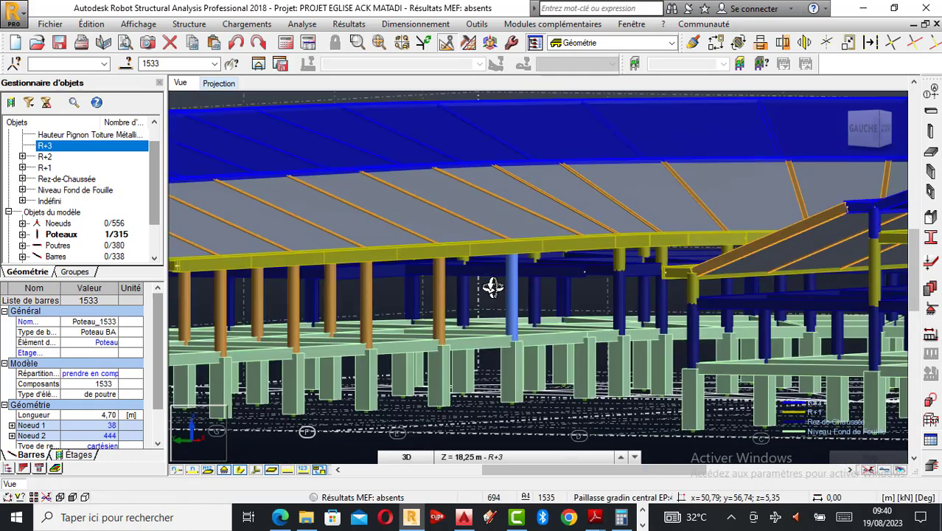
scroll(495, 283, up, 2)
right_click(495, 431)
click(472, 262)
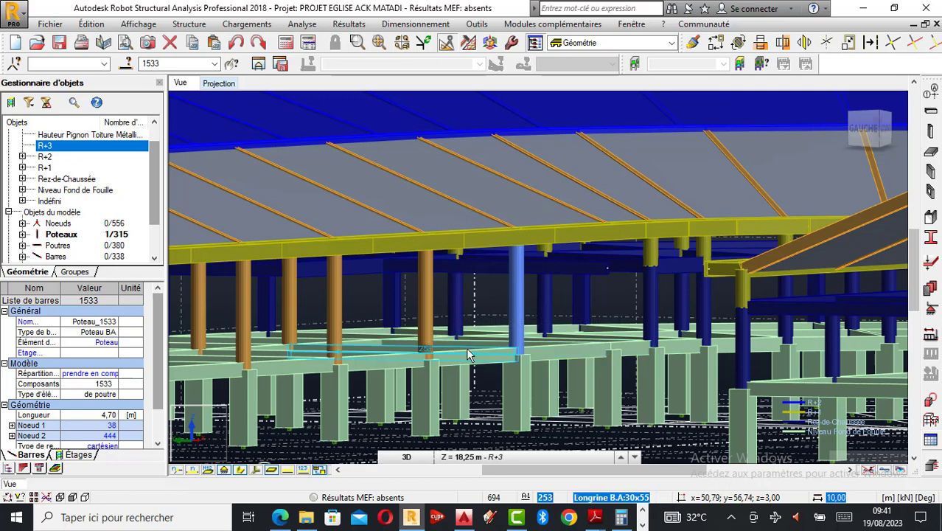
shift+middle_drag(475, 344, 495, 364)
right_click(504, 389)
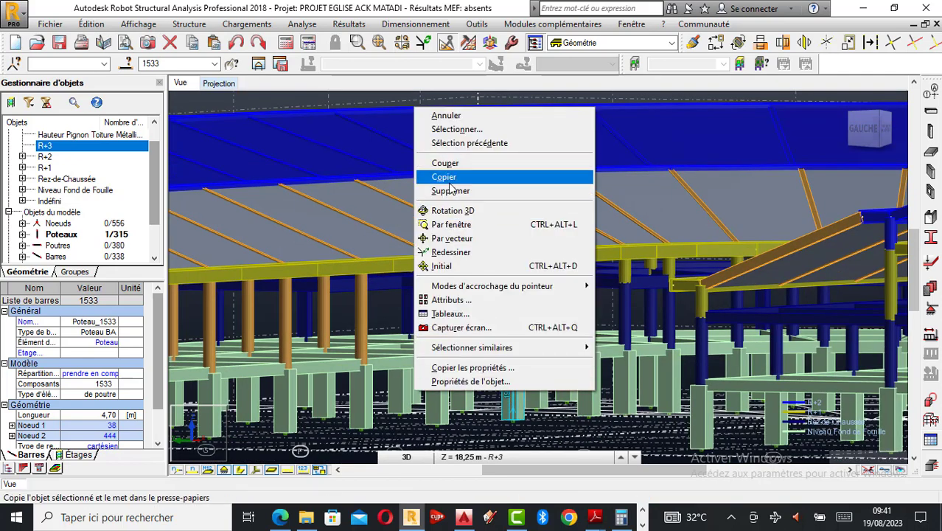
click(472, 211)
mouse_move(475, 317)
mouse_down()
mouse_move(480, 333)
mouse_move(556, 374)
mouse_move(454, 375)
mouse_move(434, 387)
mouse_up()
right_click(351, 87)
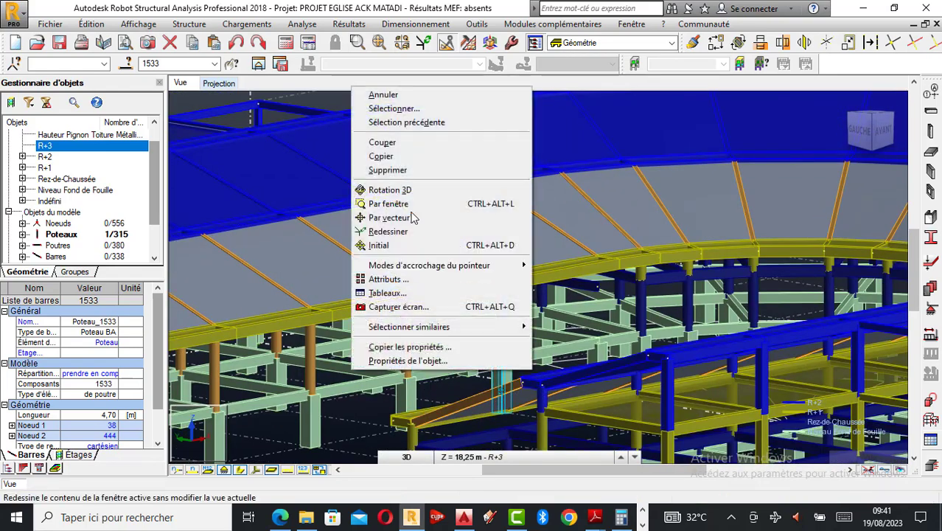
click(391, 109)
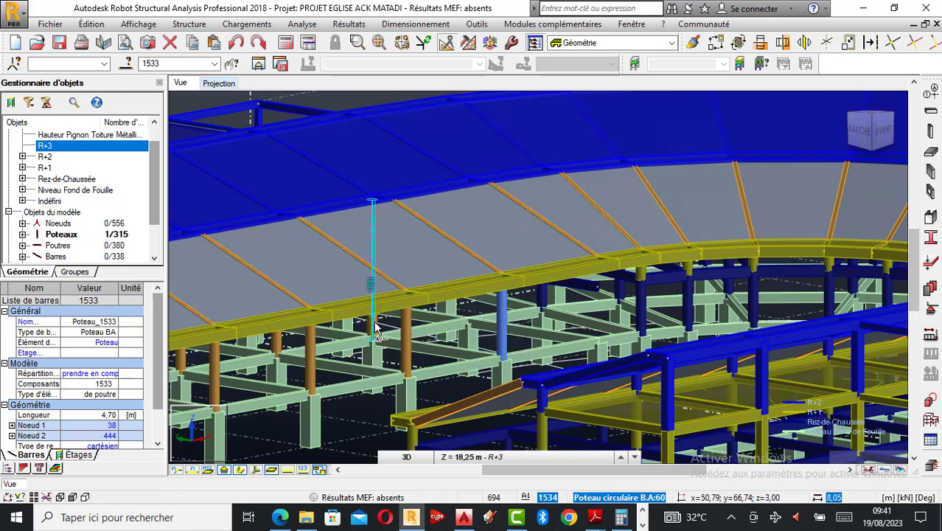
click(376, 332)
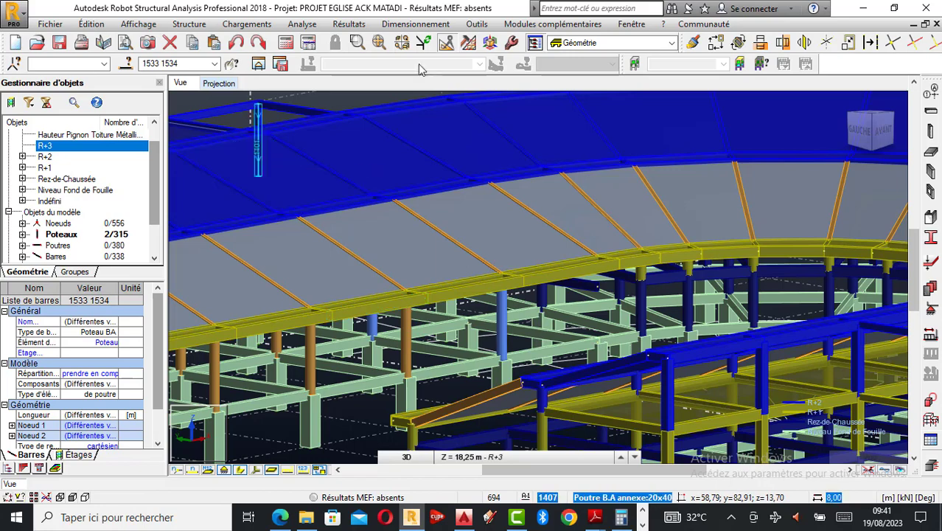
click(716, 43)
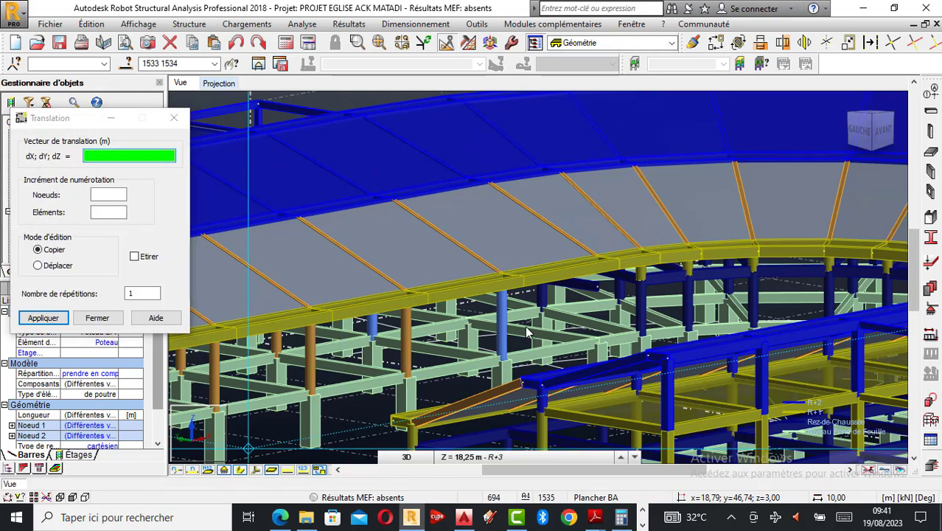
scroll(527, 333, up, 3)
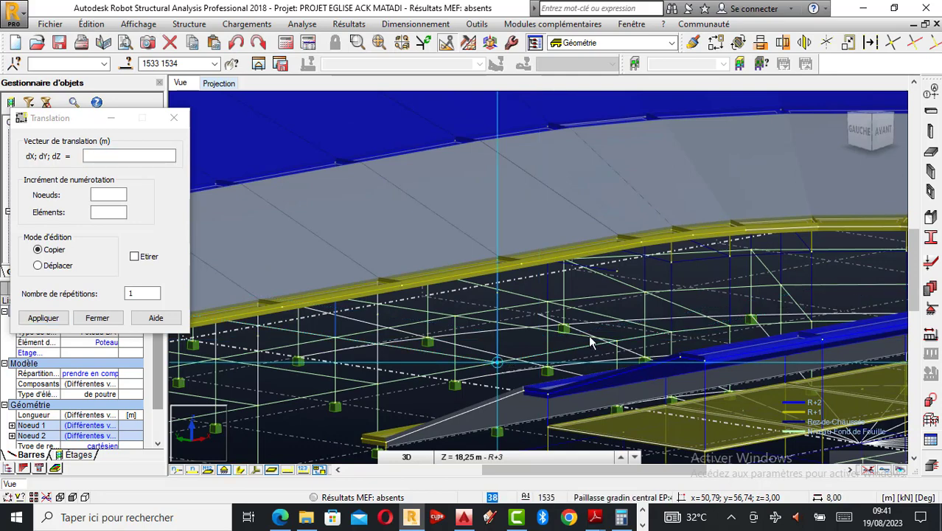
click(590, 342)
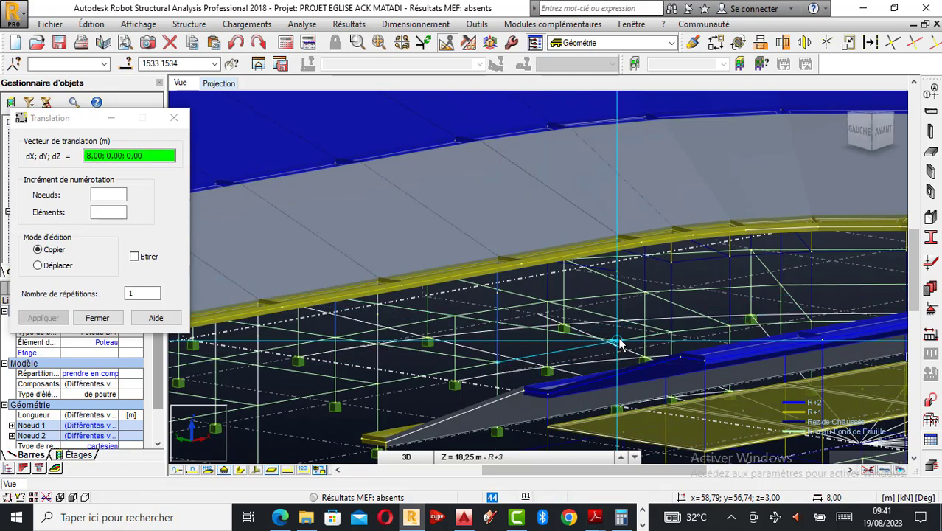
click(620, 345)
click(174, 118)
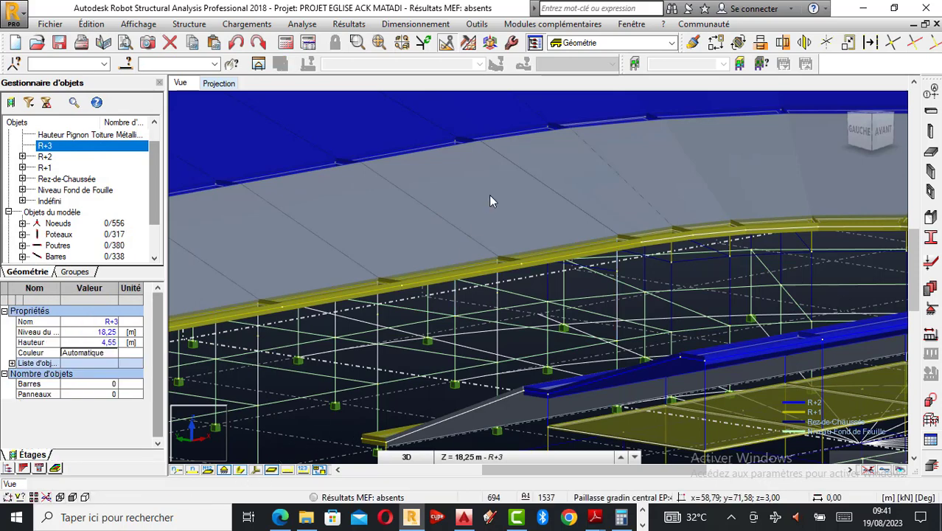
- Examine the whole horseshoe gallery from both gable ends, comparing the columns of its two wings
scroll(516, 196, down, 5)
scroll(559, 219, down, 5)
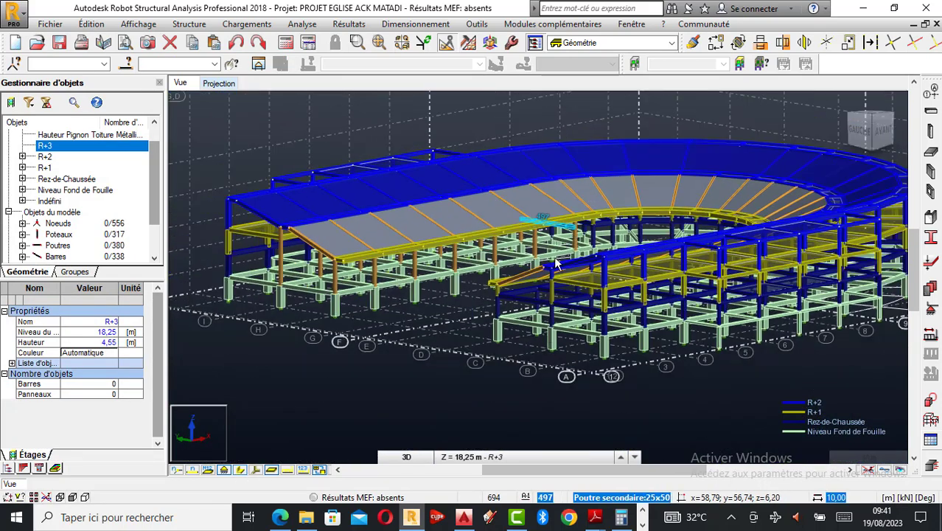
right_click(386, 329)
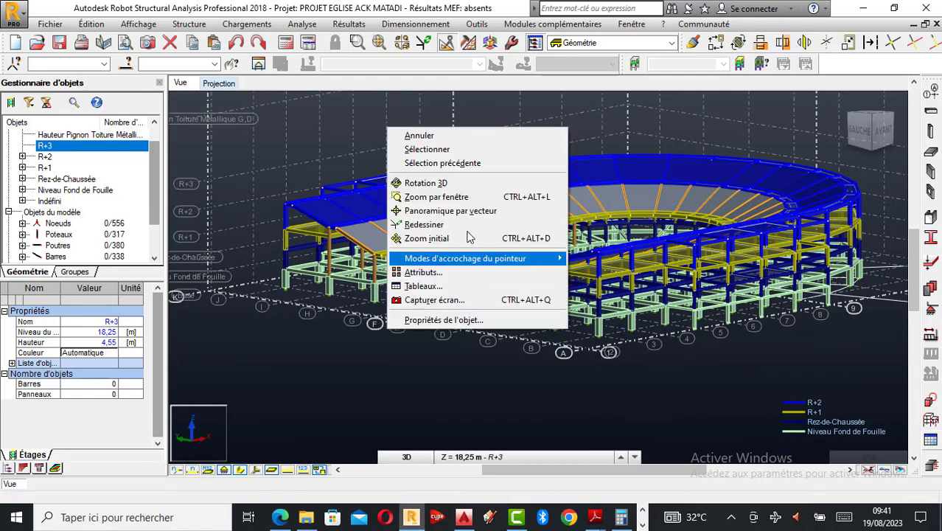
click(424, 185)
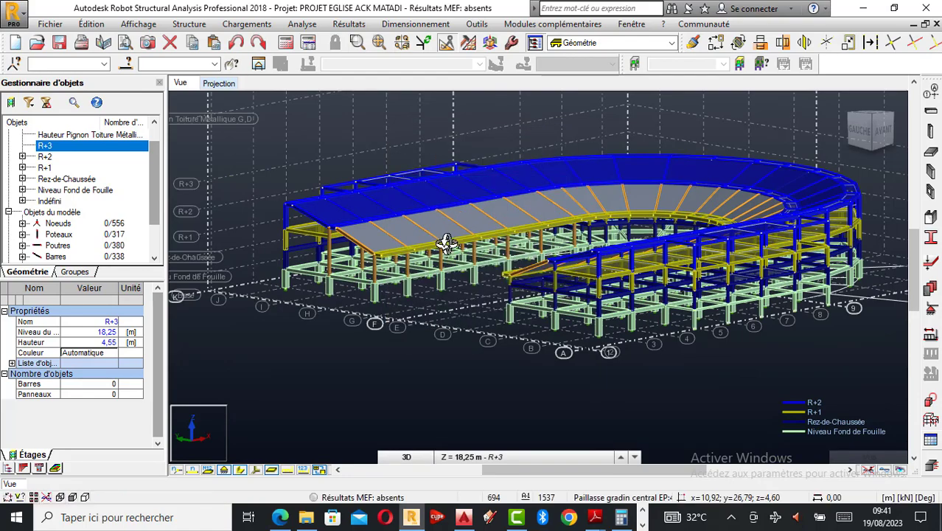
drag(446, 242, 561, 264)
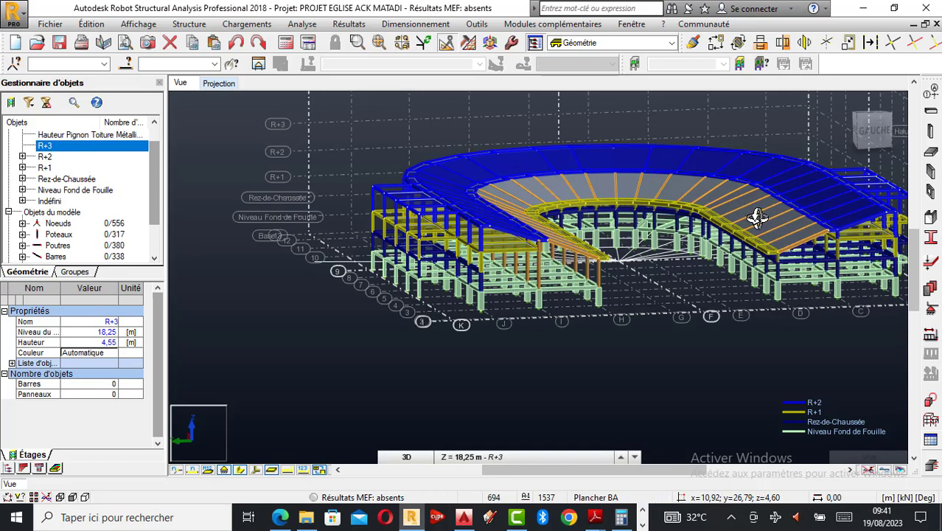
drag(583, 262, 522, 327)
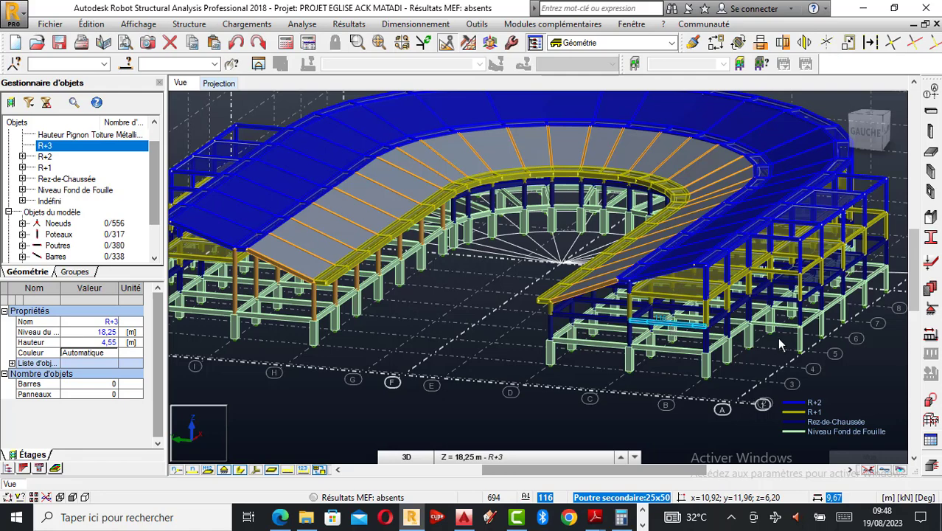
scroll(780, 345, down, 3)
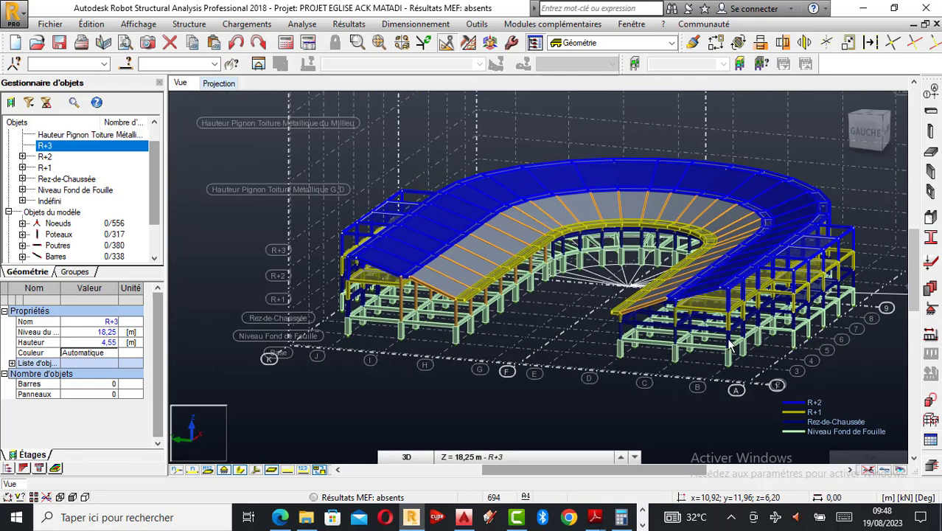
scroll(737, 339, up, 2)
- Delete the nine intermediate transverse and longitudinal beams at the z = 6.20 m level in the gable-end bays of the wing near axis A
click(673, 333)
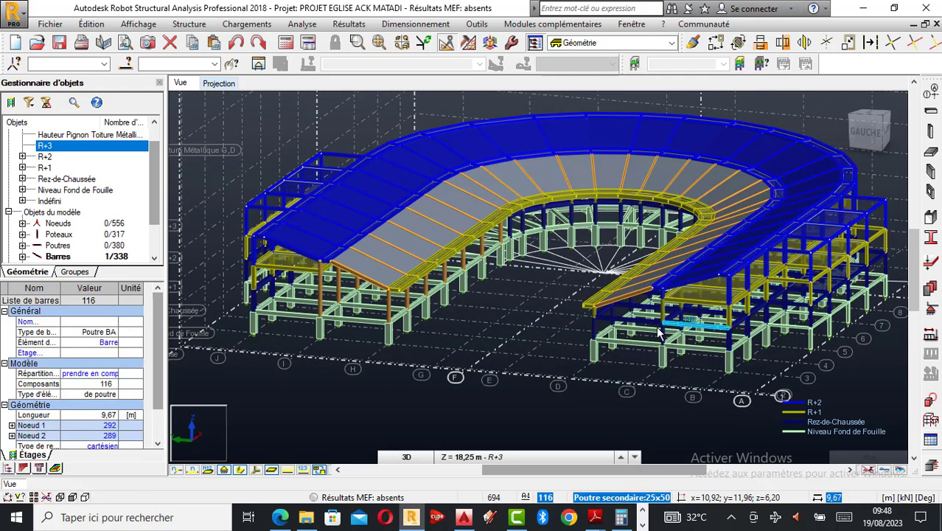
scroll(653, 329, up, 2)
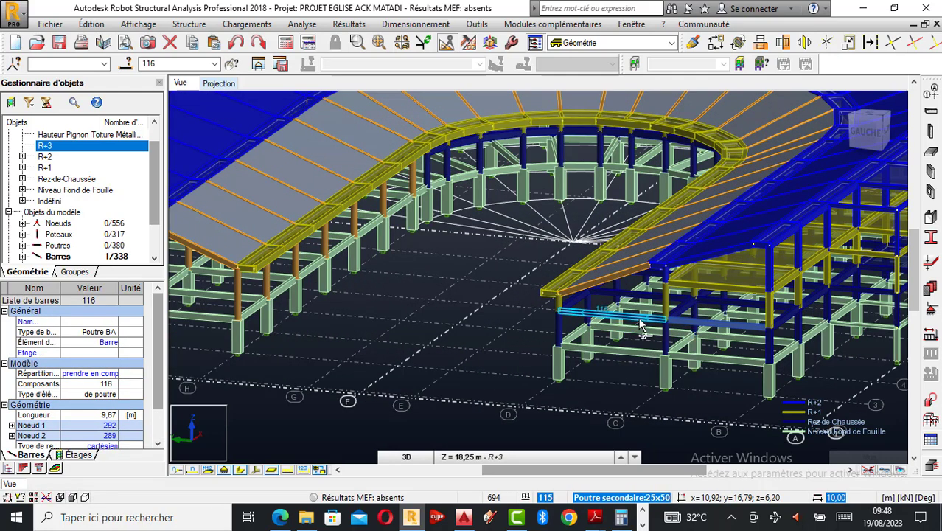
ctrl+click(642, 324)
ctrl+click(724, 308)
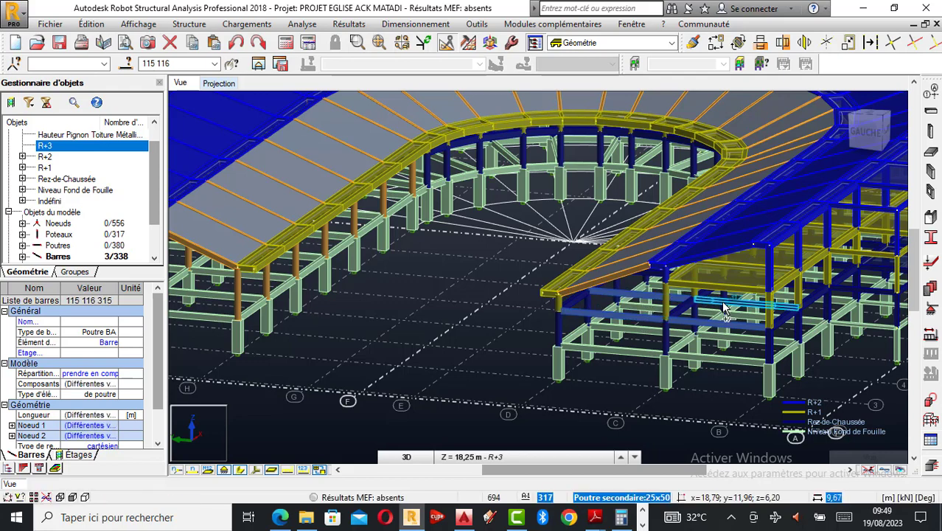
ctrl+click(682, 311)
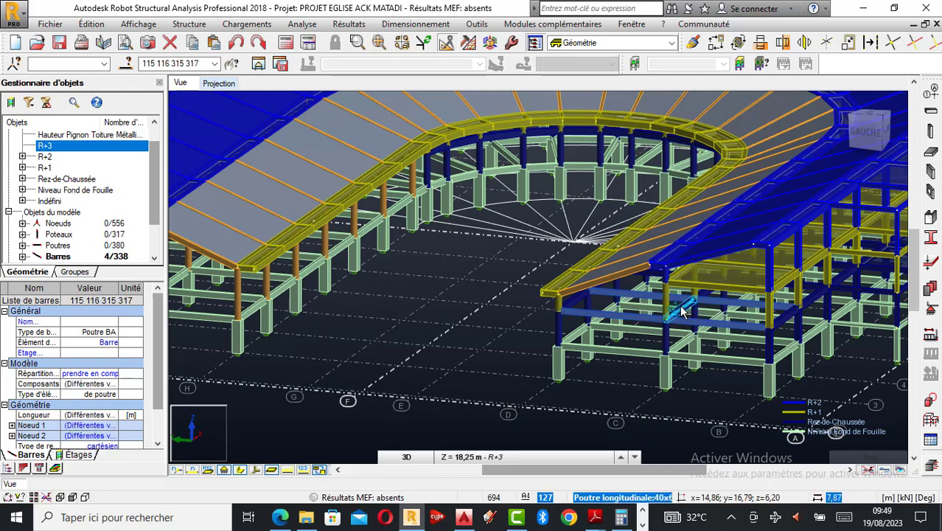
ctrl+click(576, 304)
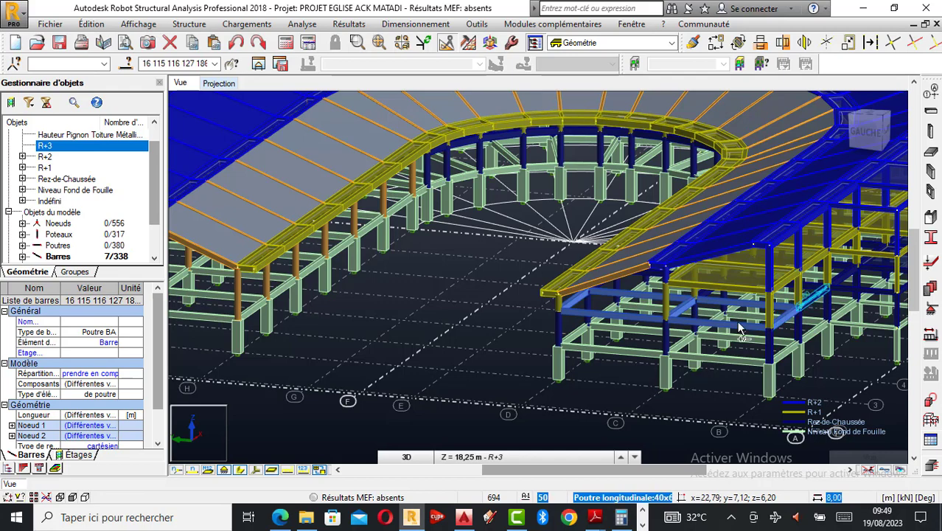
scroll(715, 317, up, 1)
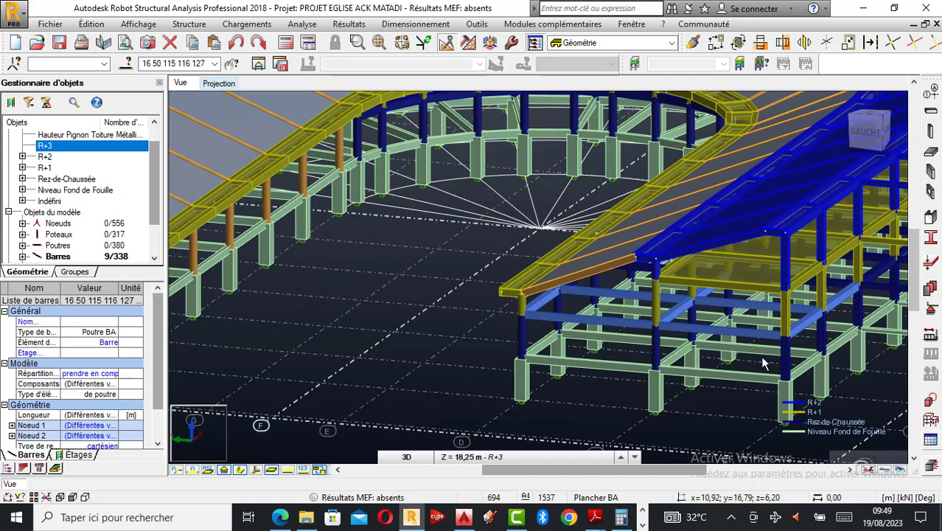
key(Delete)
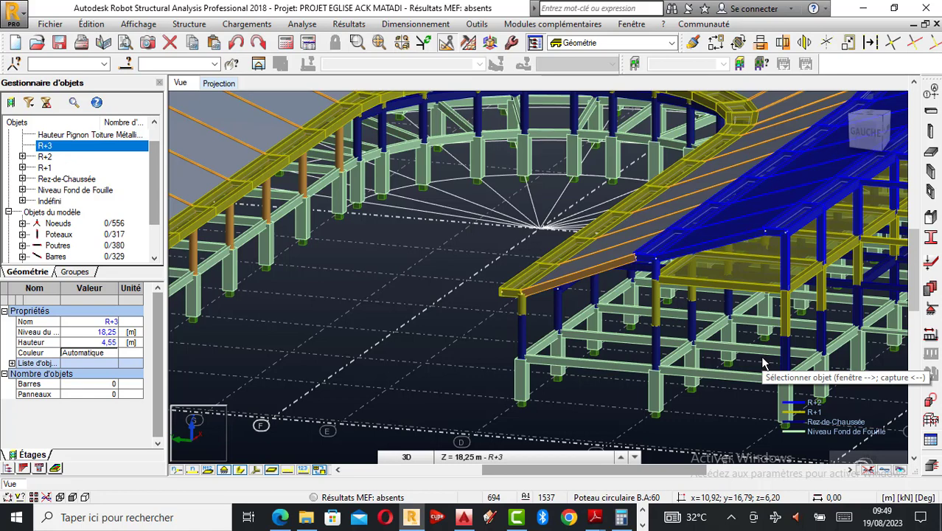
- Delete the stacked circular columns at the gable frame's inner-edge node and the lower two column segments at its adjacent node
click(520, 325)
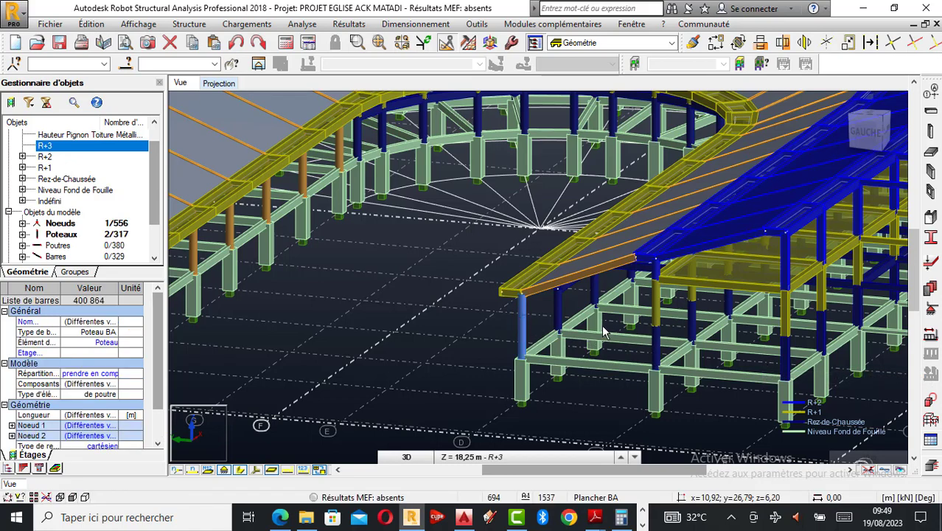
click(638, 336)
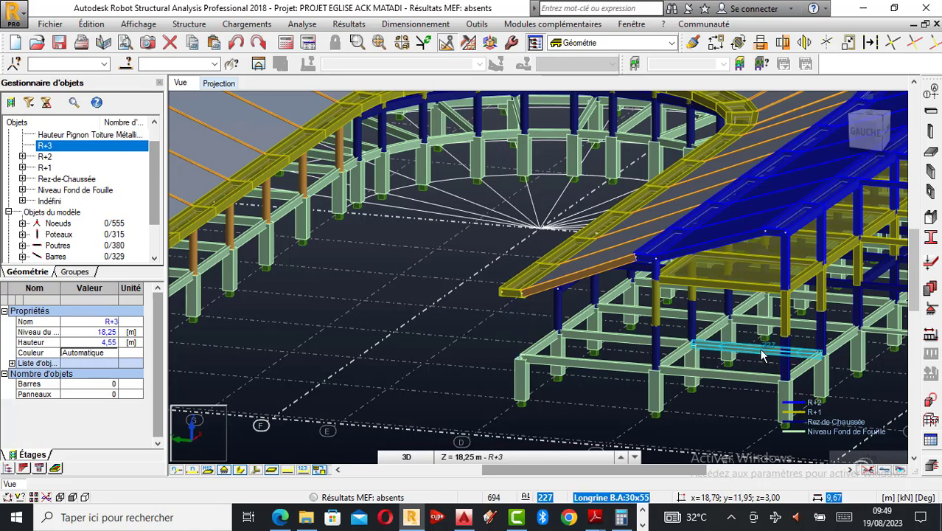
click(657, 335)
ctrl+click(657, 317)
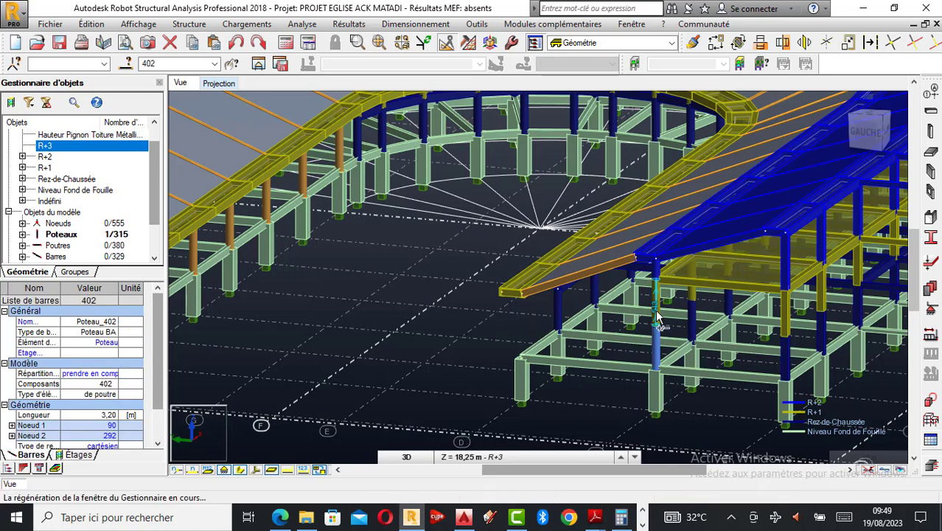
key(Delete)
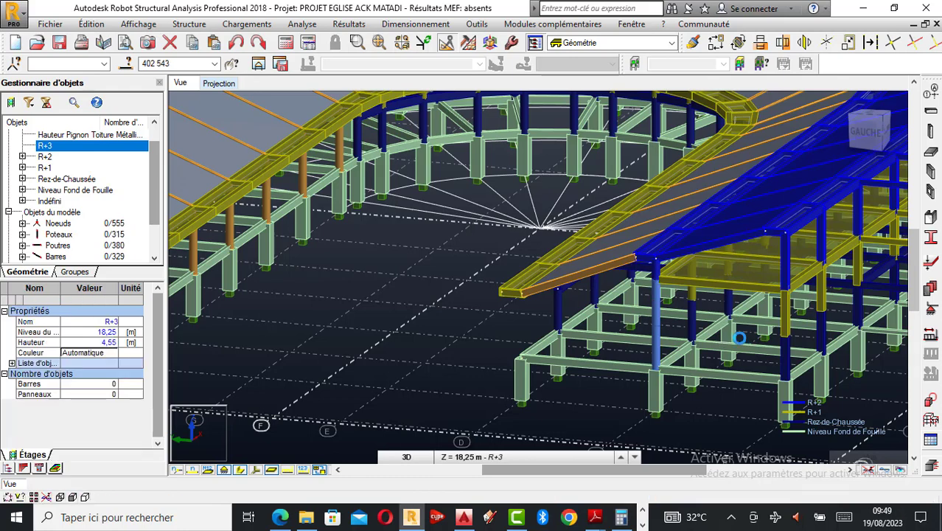
- Delete the remaining short circular column under the upper gallery beam at the gable frame's second node from the inner edge
scroll(741, 343, down, 2)
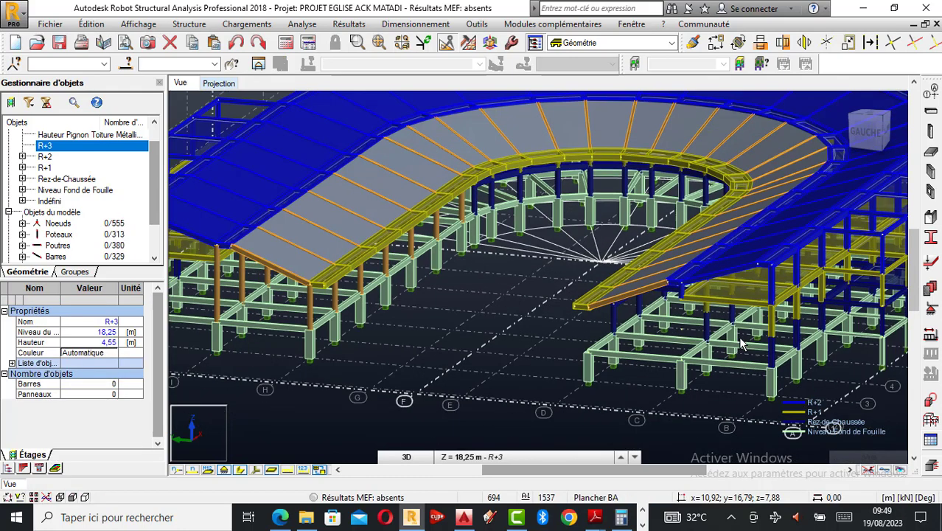
scroll(741, 343, down, 2)
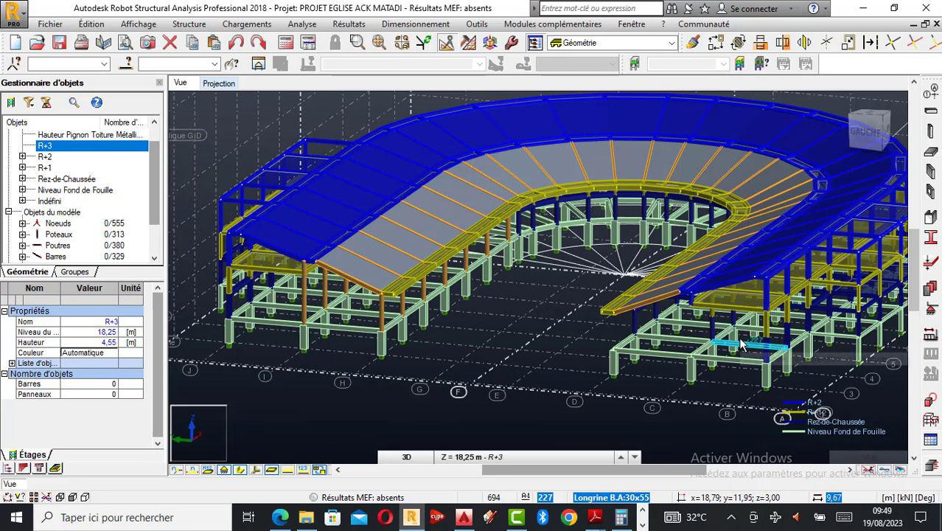
scroll(718, 339, up, 4)
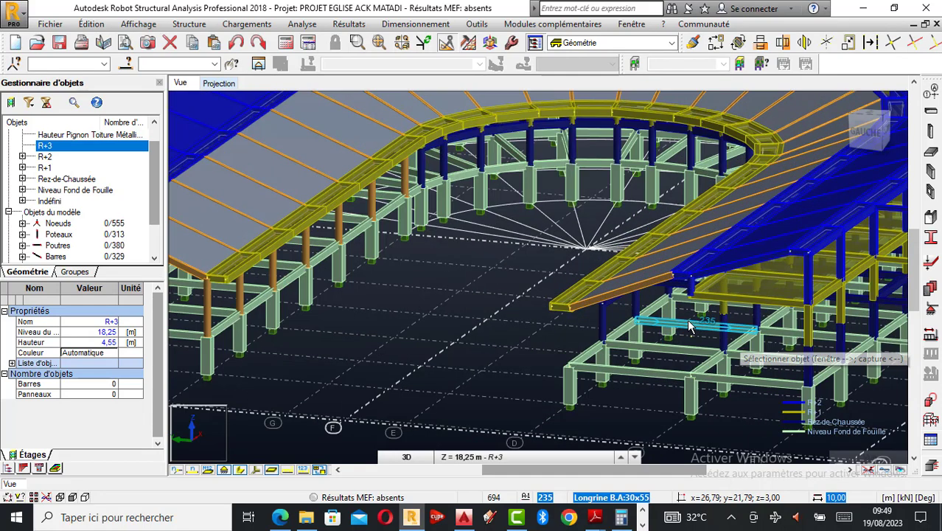
scroll(773, 312, down, 2)
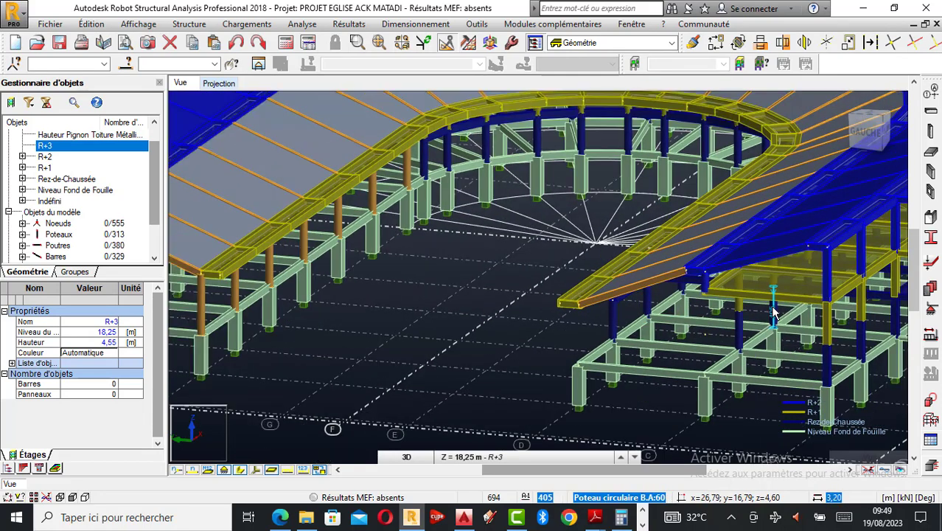
scroll(773, 315, down, 1)
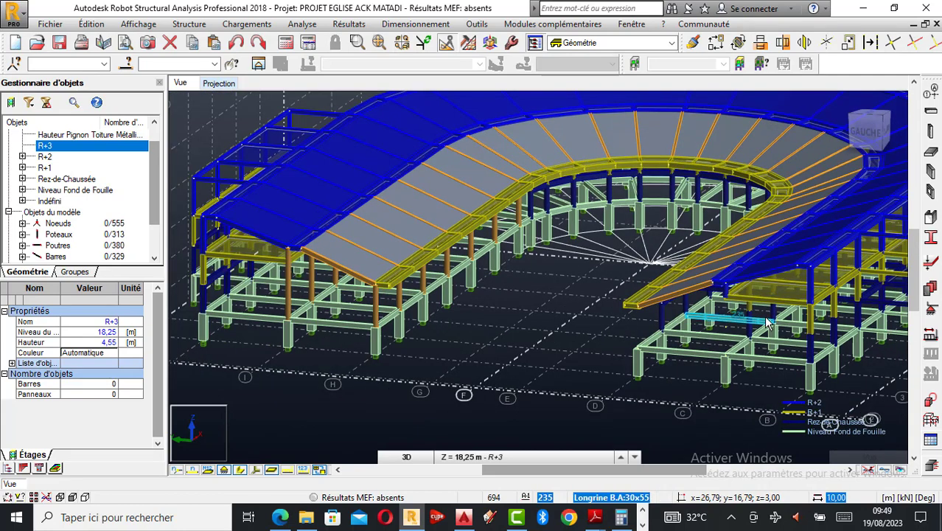
scroll(767, 322, up, 3)
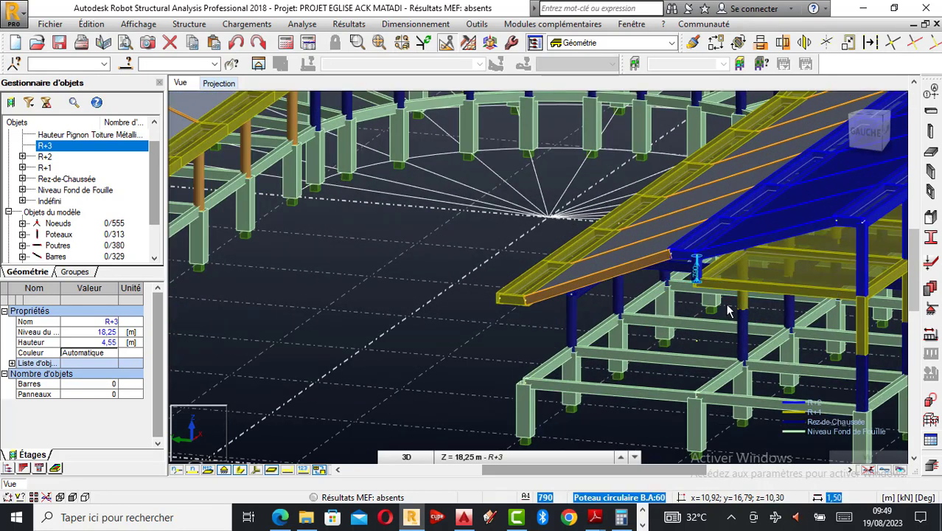
click(727, 311)
key(Delete)
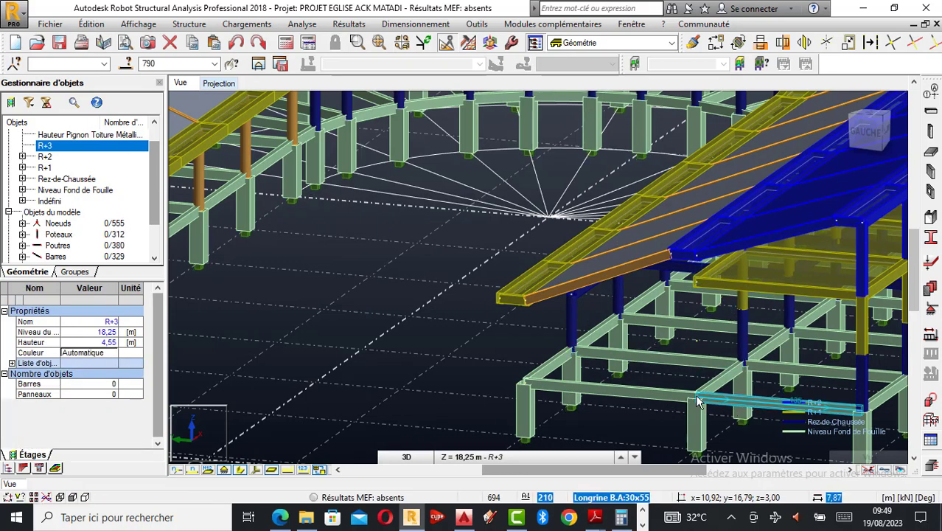
- Add an 8.05 m high circular reinforced-concrete column upward from the gable foundation node at 10.92; 16.79; 3.00, with member sections hidden
click(621, 518)
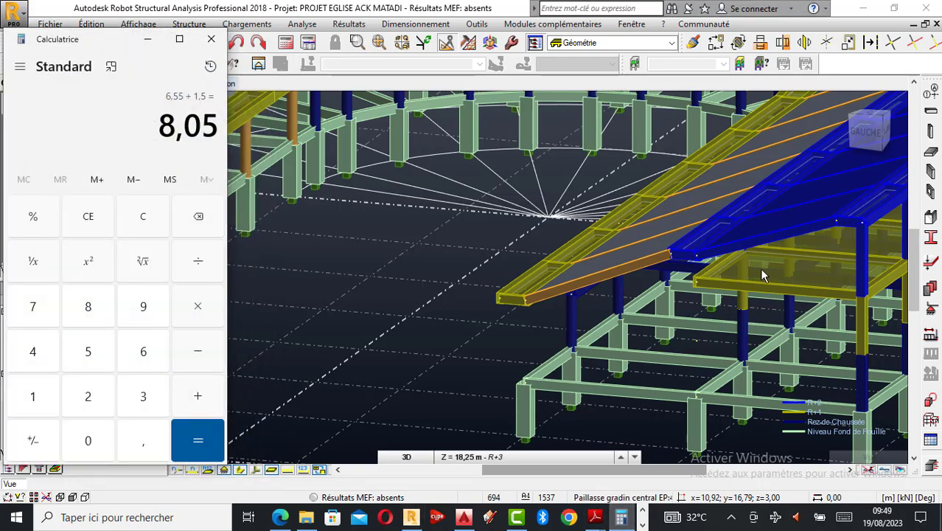
click(931, 131)
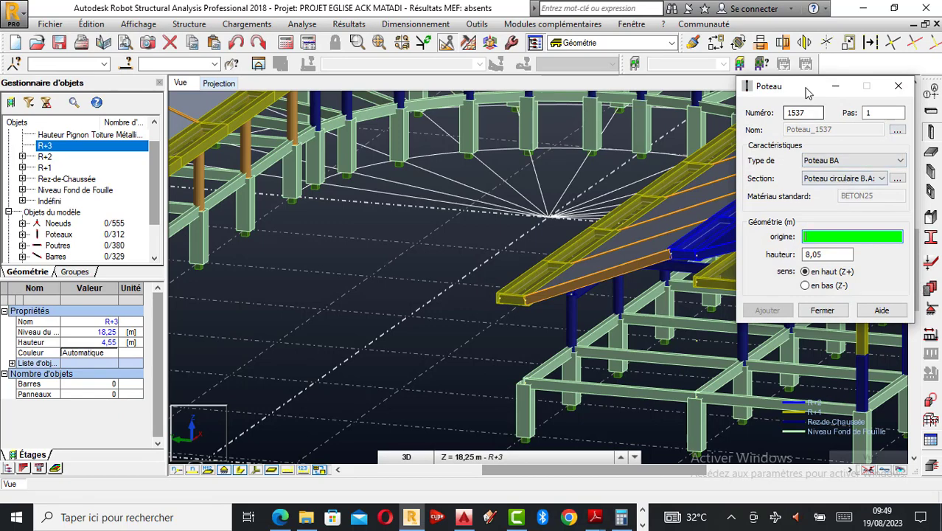
drag(809, 93, 454, 99)
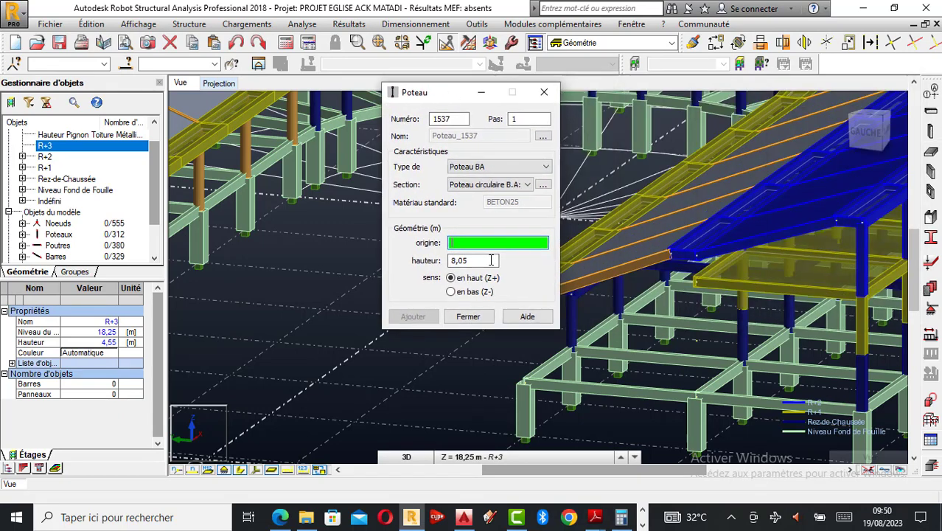
click(239, 471)
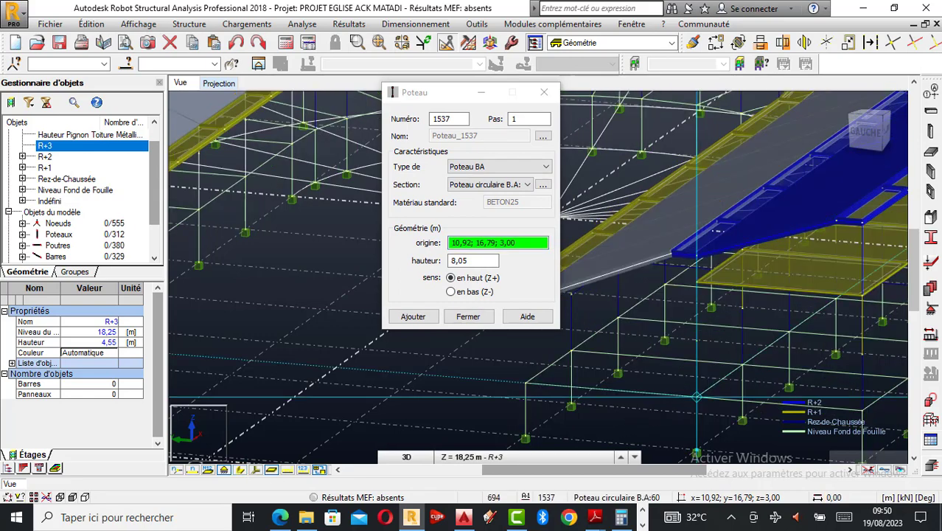
click(413, 317)
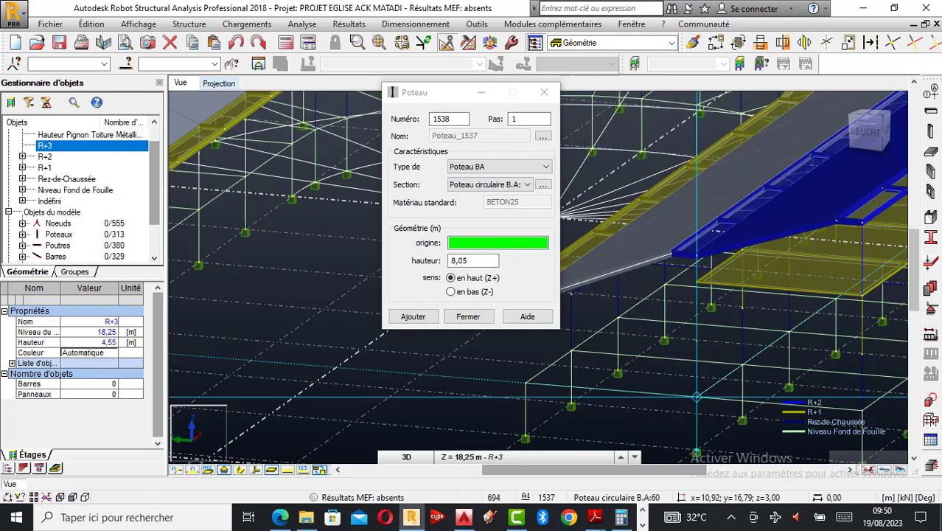
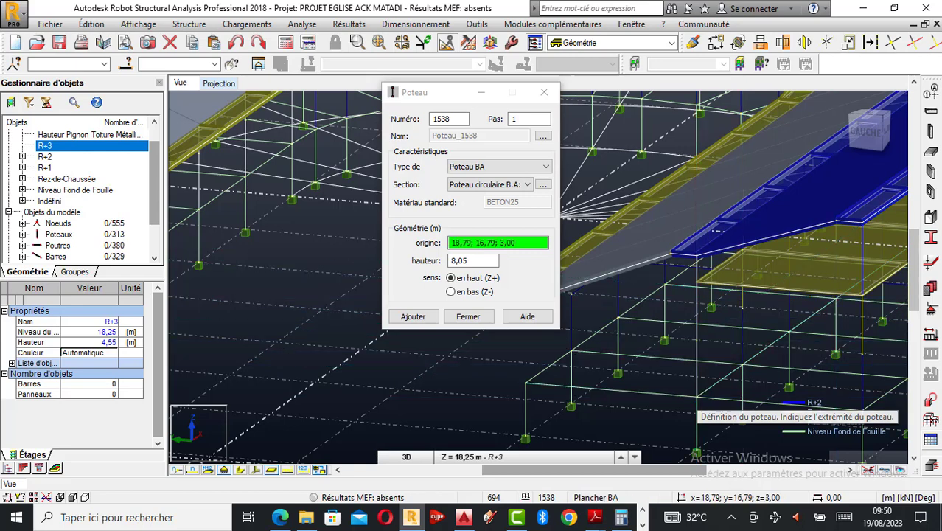
- Switch to the Calculator and add 3.2 and 1.5 to work out the inner-edge column height
click(622, 519)
click(156, 236)
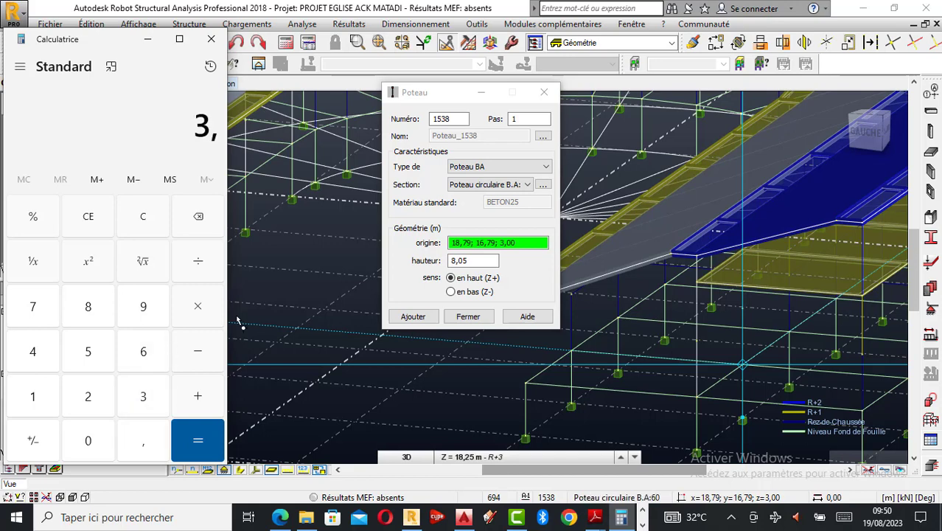
click(88, 397)
click(88, 440)
click(197, 396)
click(36, 398)
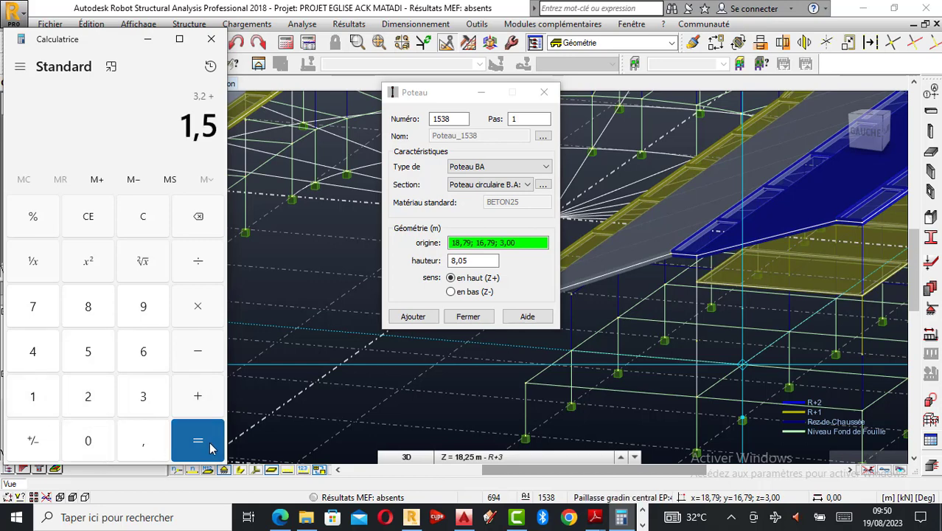
click(459, 262)
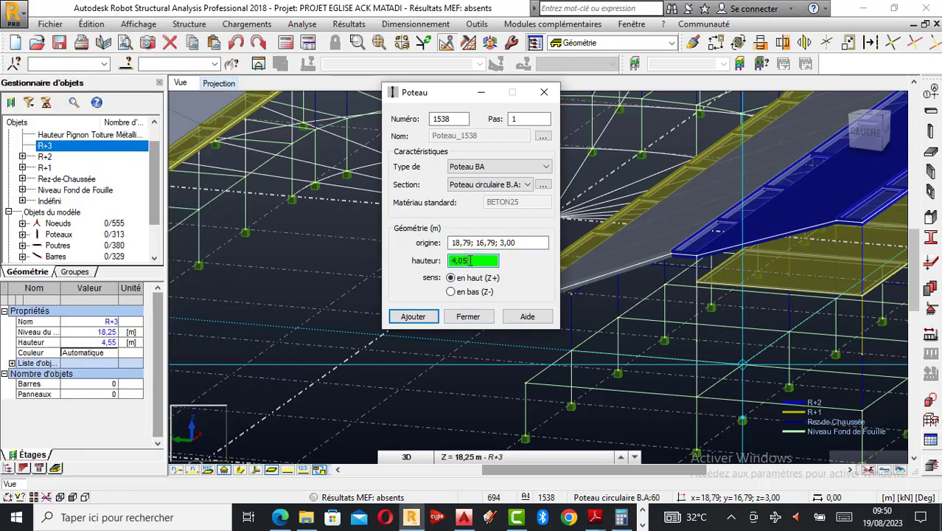
text(4,)
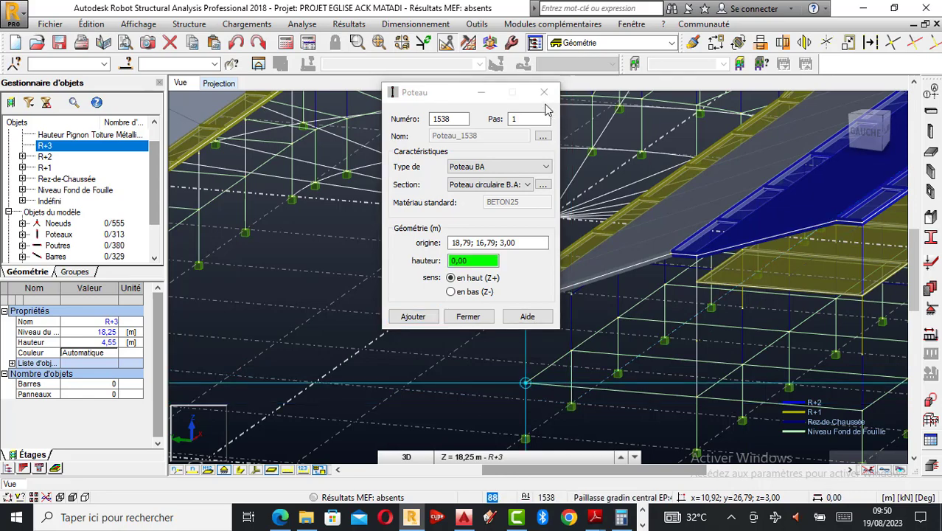
click(467, 316)
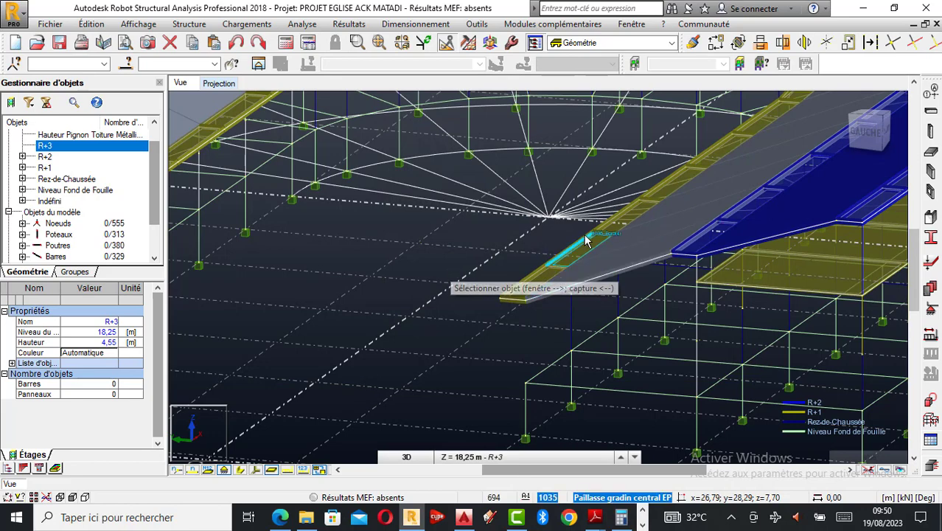
- Add a 4.70 m high circular column upward from the inner-edge foundation node at 10.92; 26.79; 3.00 and display the member sections again
scroll(636, 319, down, 1)
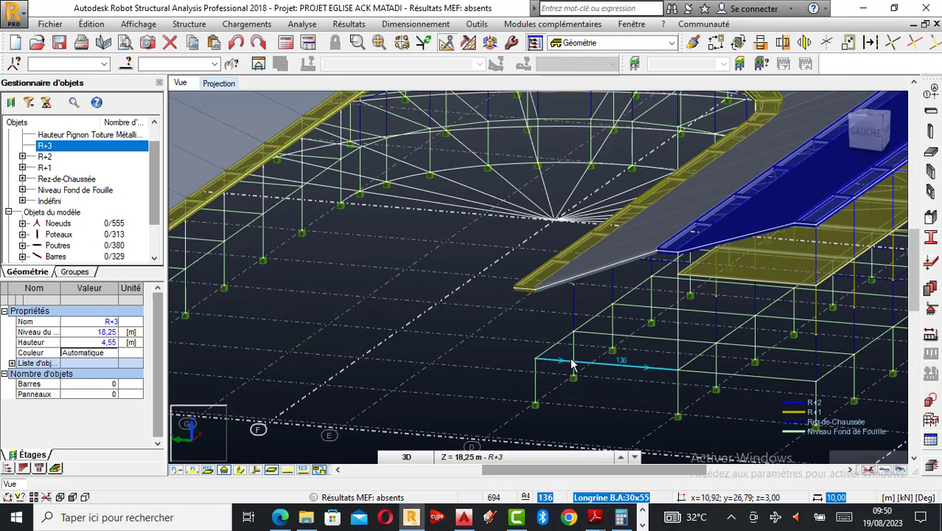
click(930, 131)
mouse_move(452, 97)
mouse_down()
mouse_move(358, 120)
mouse_move(279, 115)
mouse_up()
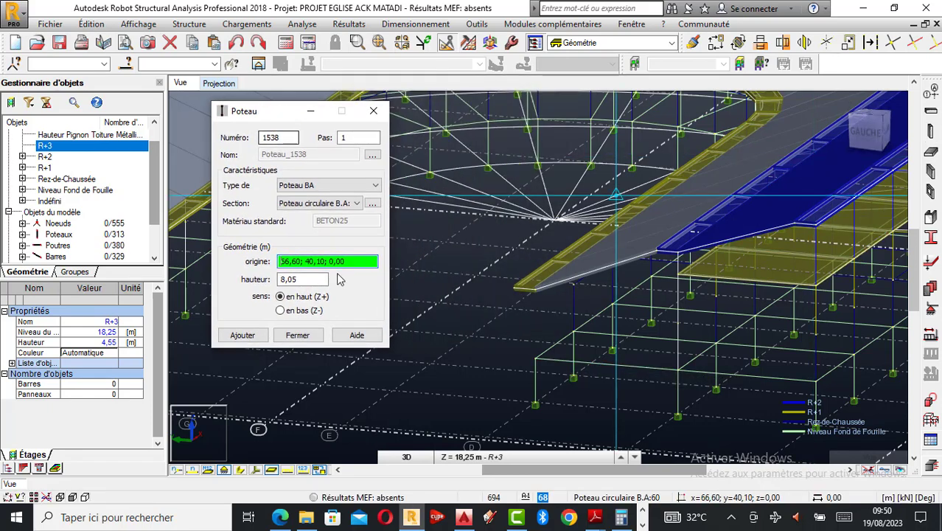
click(288, 281)
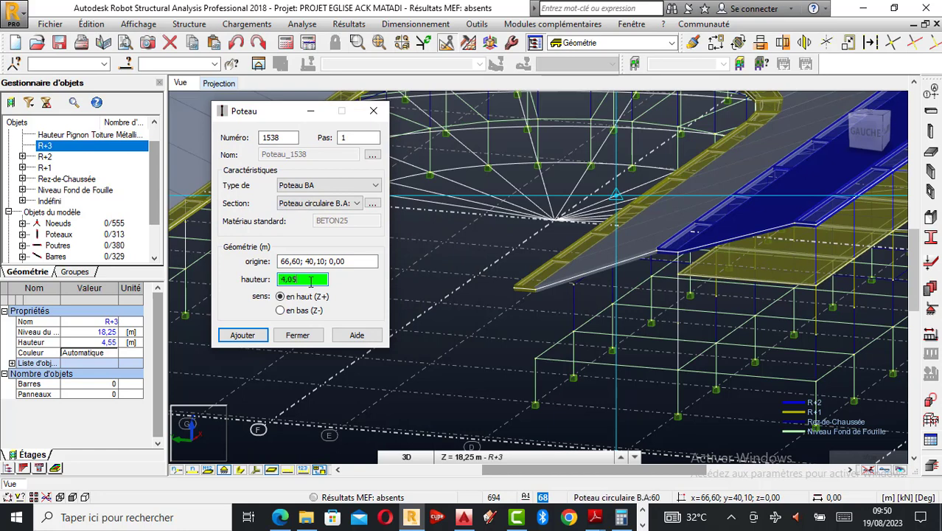
key(BackSpace)
key(BackSpace)
click(324, 264)
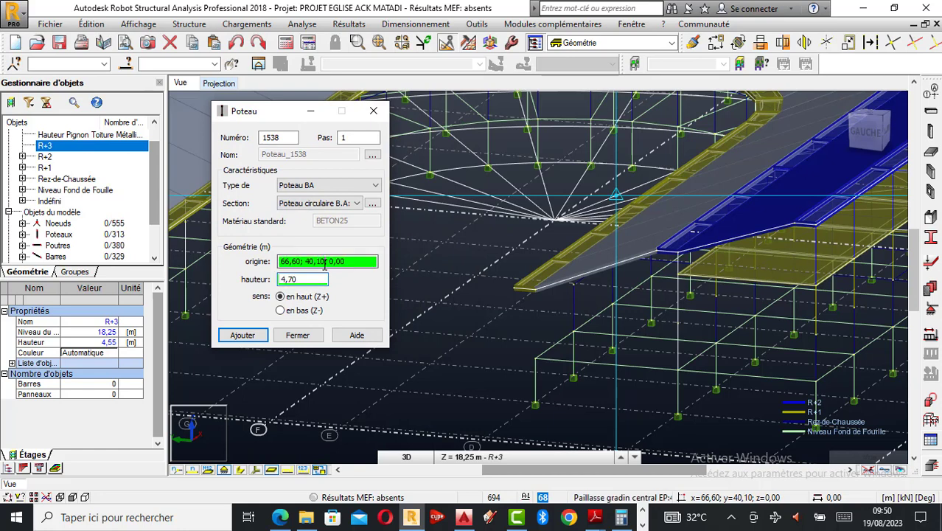
click(535, 359)
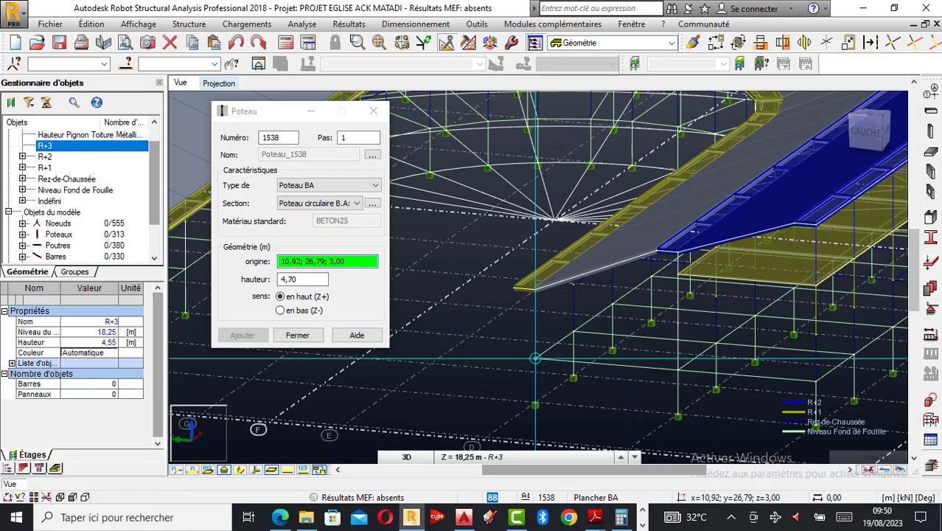
click(373, 111)
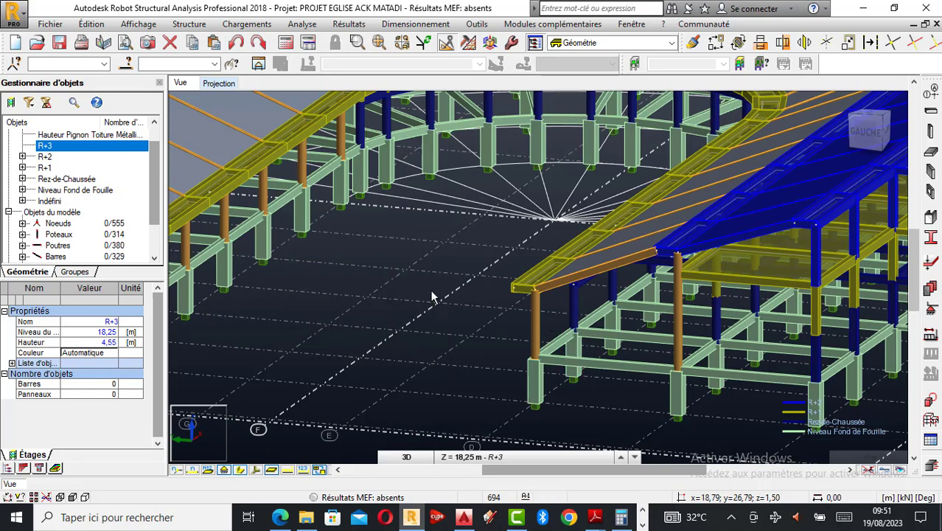
- Examine both wings of the sloped gallery from the gable side, comparing their columns and longitudinal beams
right_click(354, 312)
click(389, 353)
drag(452, 288, 726, 347)
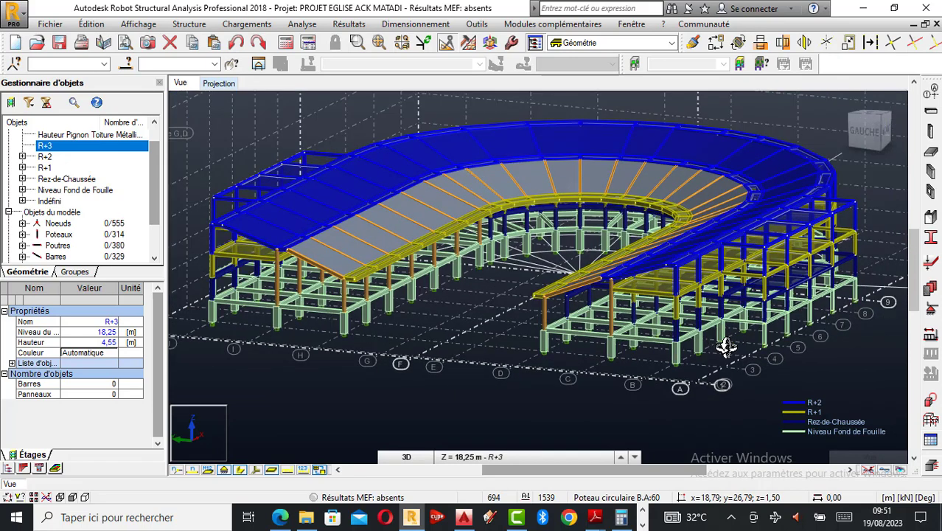
scroll(690, 336, up, 2)
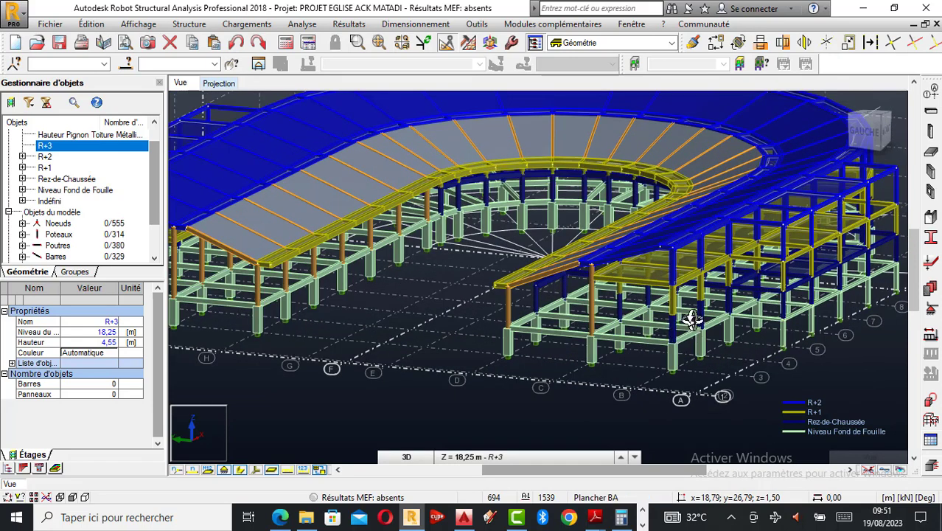
scroll(751, 328, down, 1)
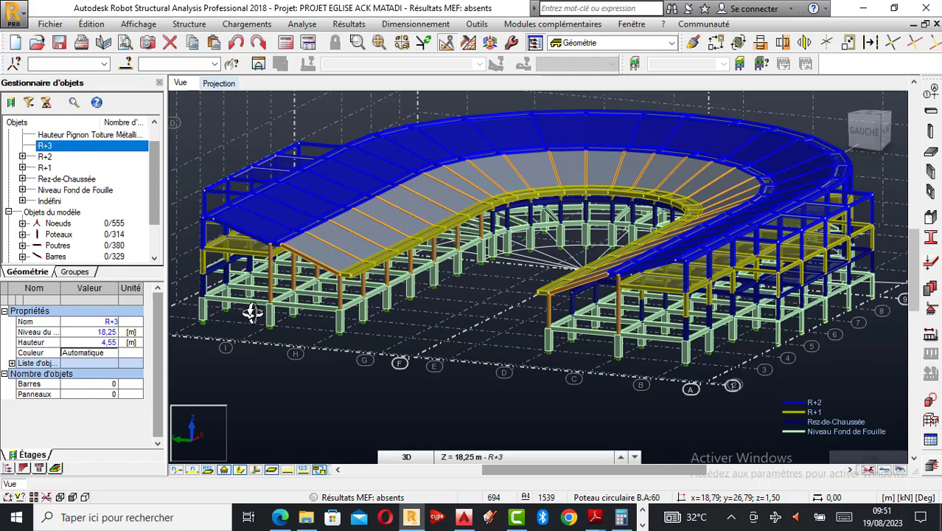
scroll(214, 300, up, 1)
scroll(461, 301, down, 1)
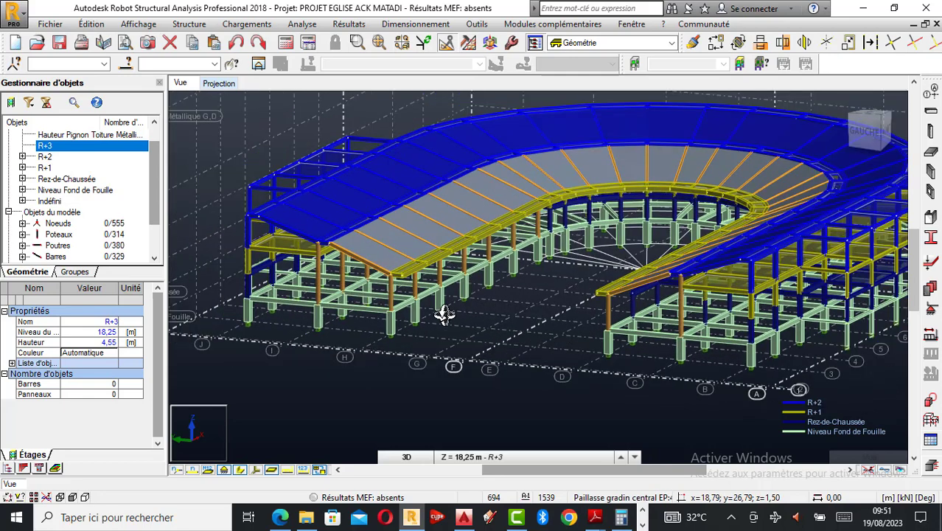
right_click(253, 156)
click(295, 160)
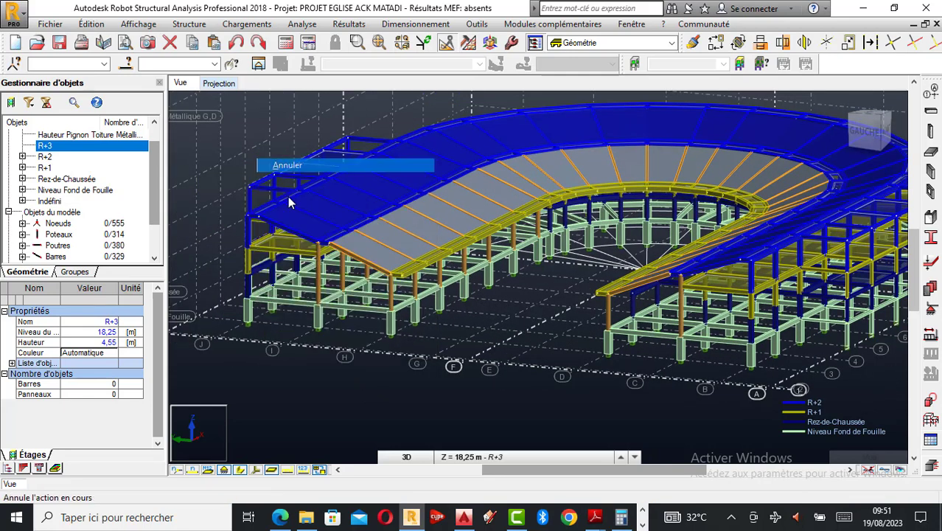
- Copy the first two outer-edge longitudinal beams at level 6.20 to the opposite wing with a 0,00; -69,29; 0,00 translation, hiding member sections meanwhile
scroll(253, 271, up, 2)
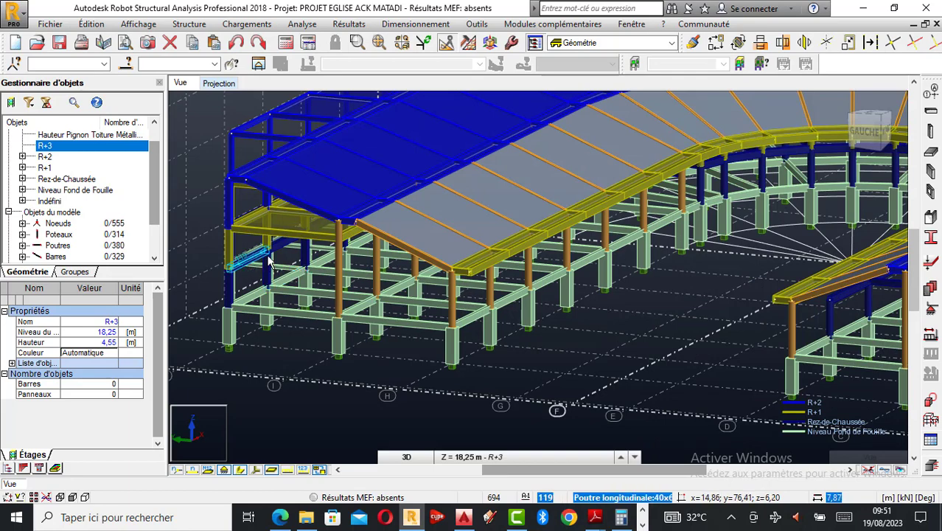
click(279, 247)
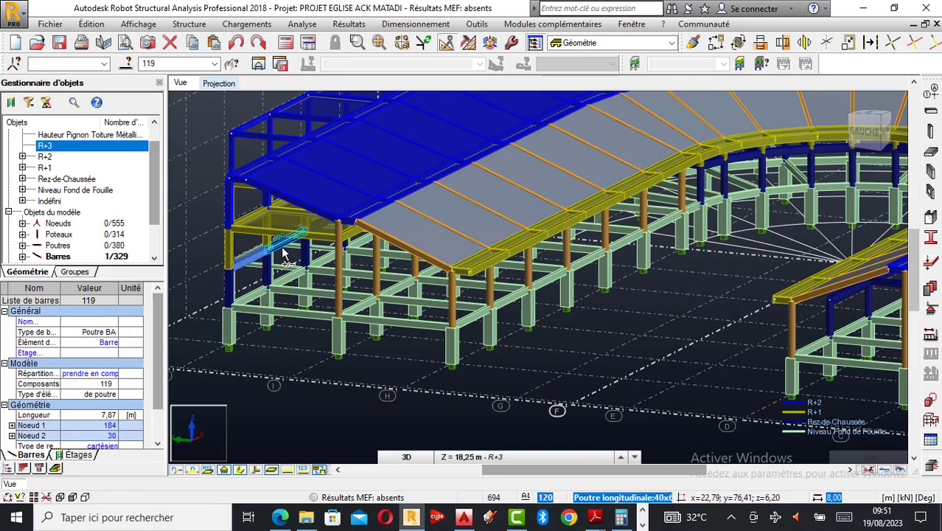
ctrl+click(398, 242)
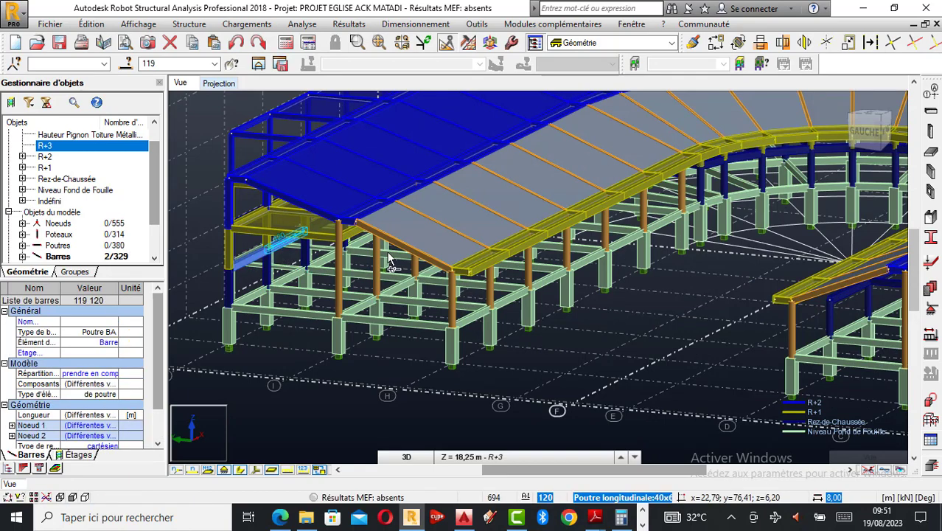
click(716, 43)
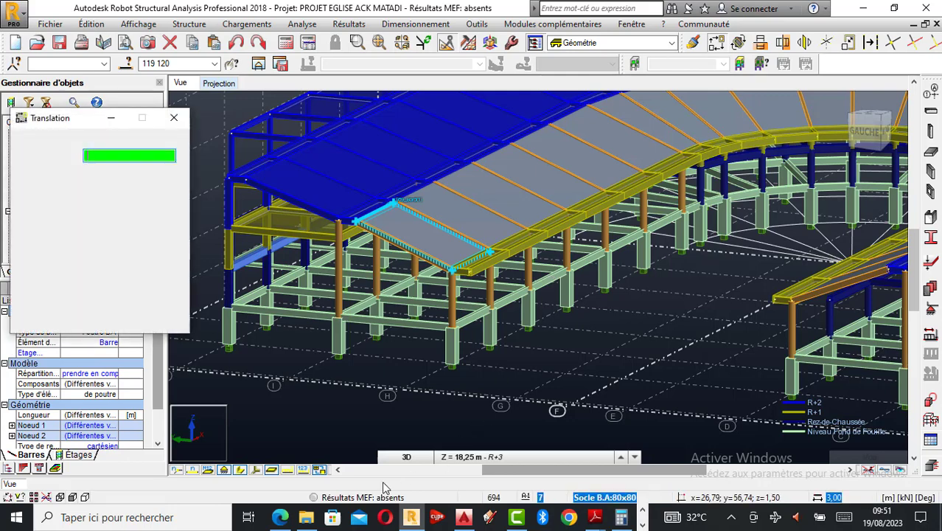
click(241, 471)
scroll(228, 287, up, 3)
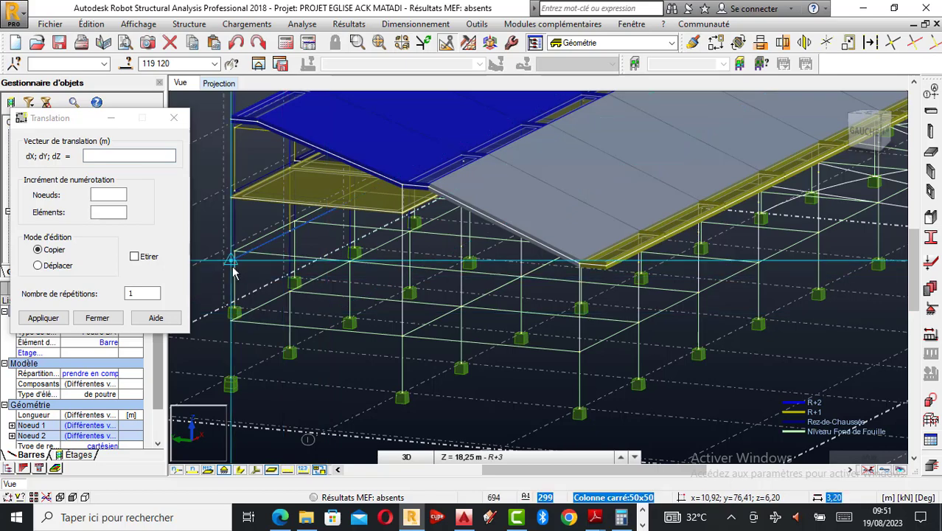
click(231, 270)
scroll(231, 271, down, 4)
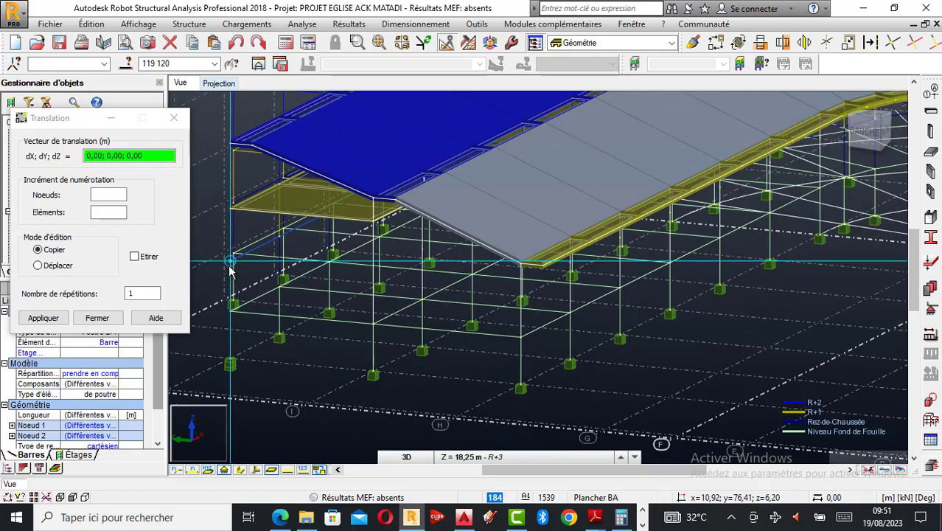
scroll(231, 271, down, 2)
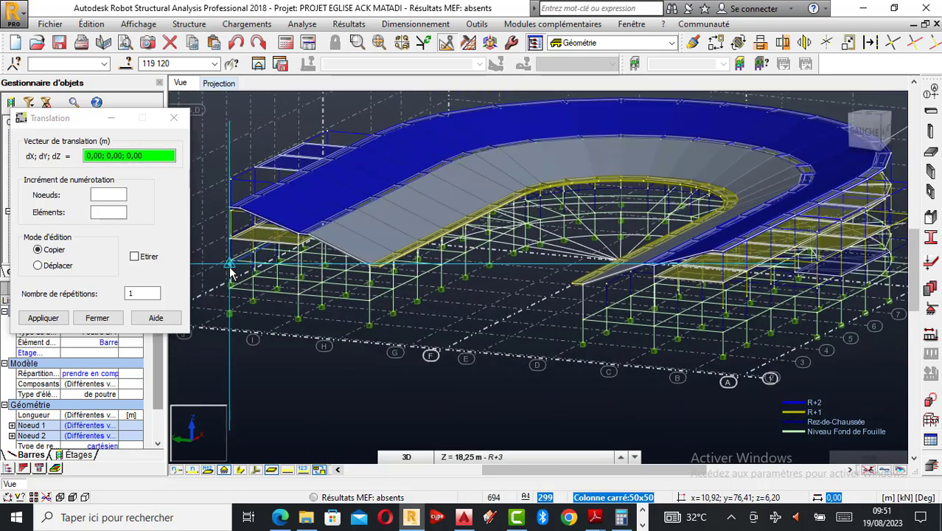
scroll(737, 320, up, 3)
click(719, 308)
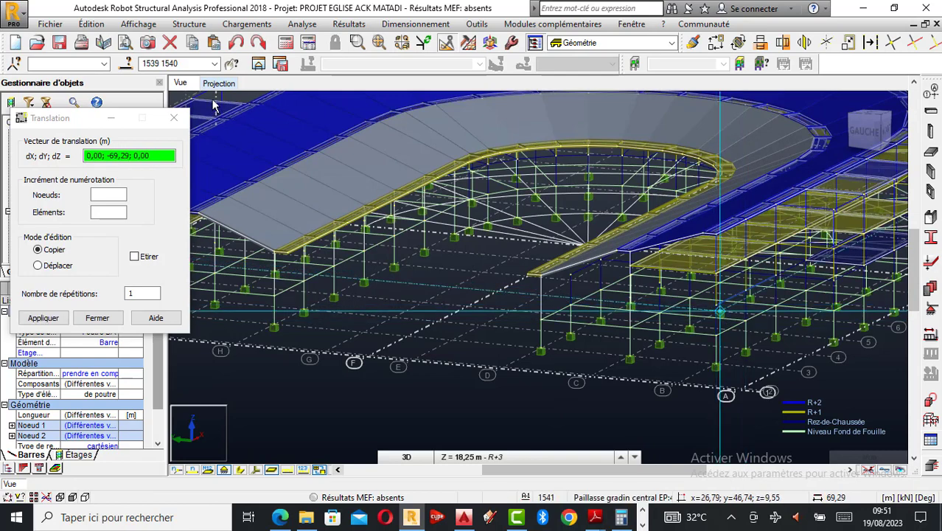
click(441, 457)
click(394, 404)
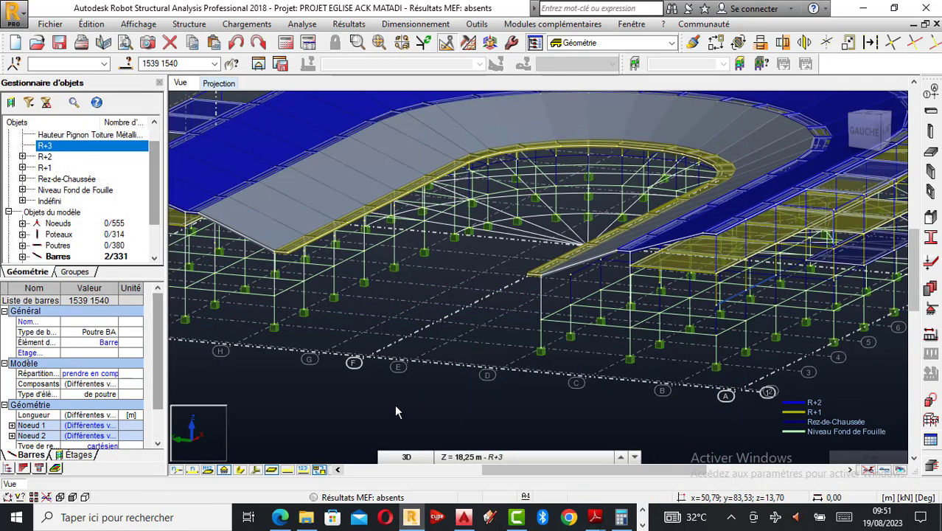
click(248, 469)
- Examine the ground-floor circular columns and beams remaining under the inner edge of both gallery wings
right_click(318, 369)
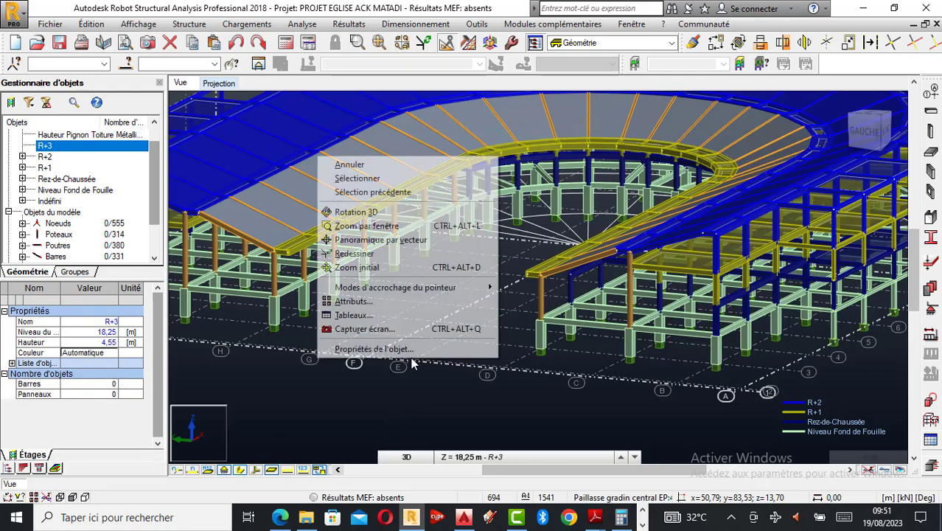
click(347, 211)
drag(490, 267, 617, 296)
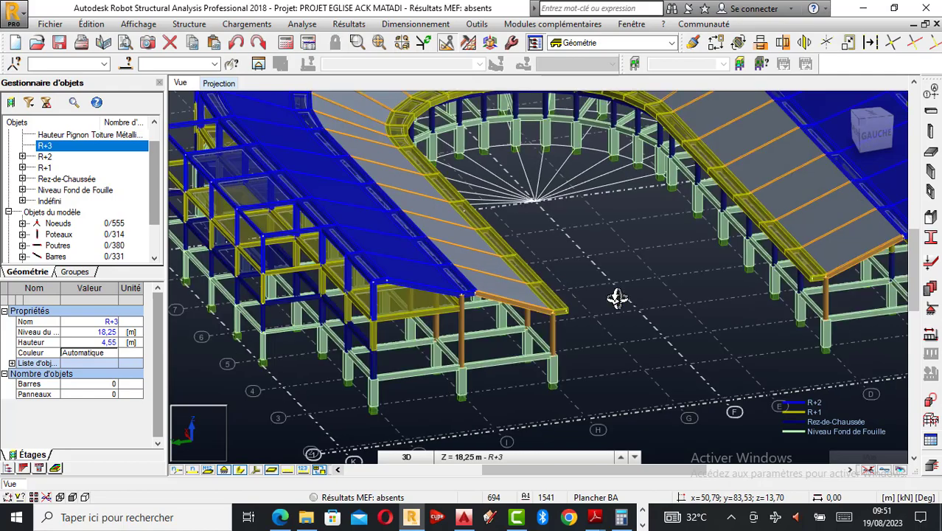
mouse_move(562, 343)
mouse_down()
mouse_move(783, 274)
mouse_move(745, 261)
mouse_move(736, 243)
mouse_up()
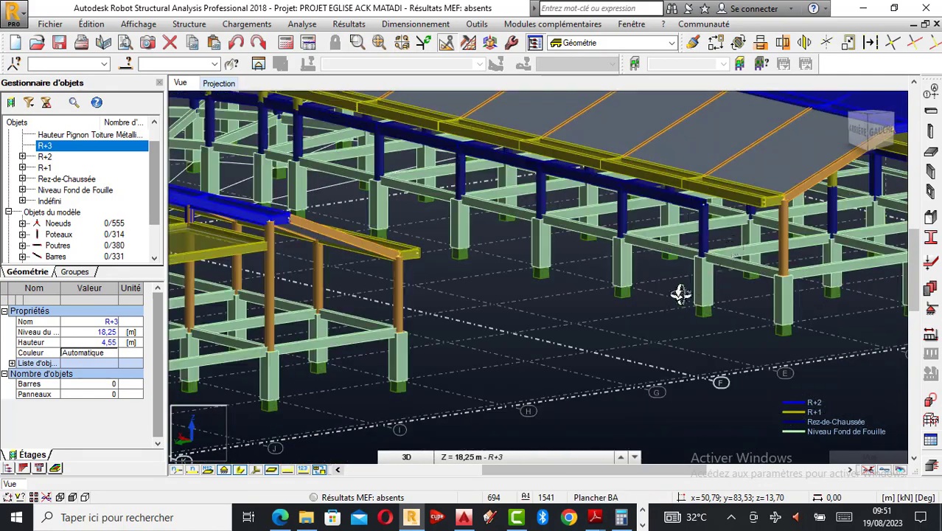
drag(732, 199, 730, 218)
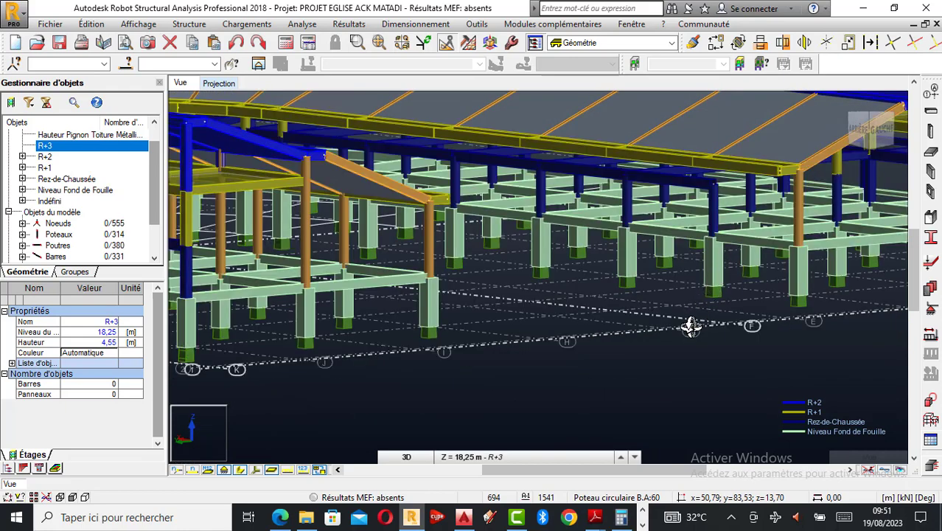
right_click(691, 327)
click(633, 132)
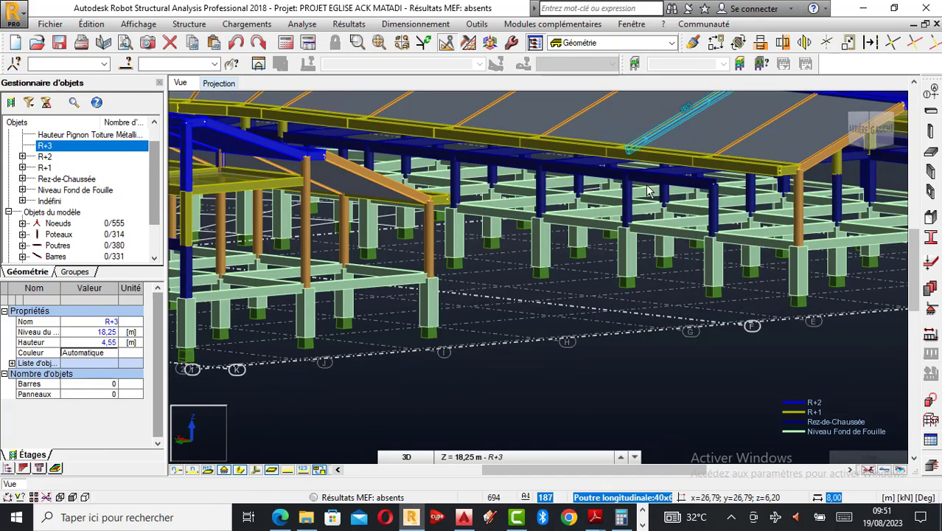
scroll(648, 191, up, 2)
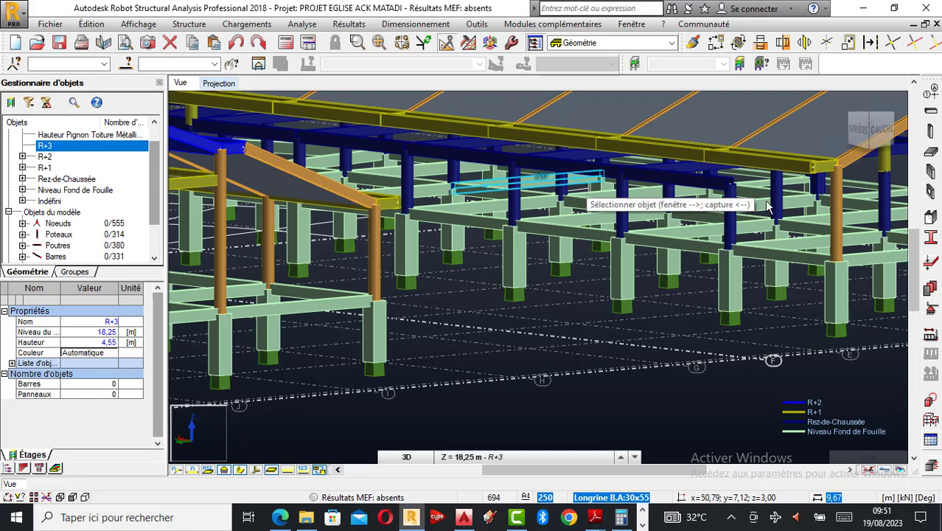
- Select the four short inner-edge columns behind the gable, the four longitudinal beams along them and the three adjoining secondary beams
right_click(538, 135)
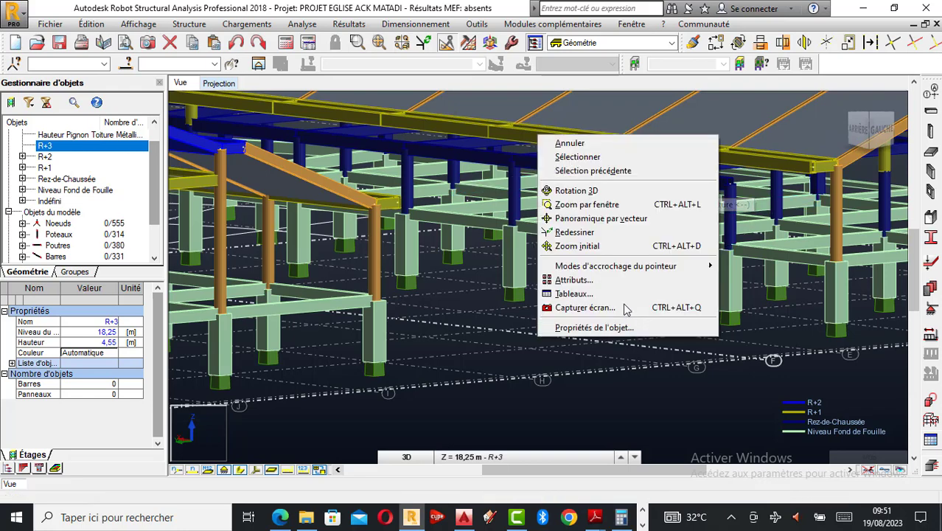
click(590, 192)
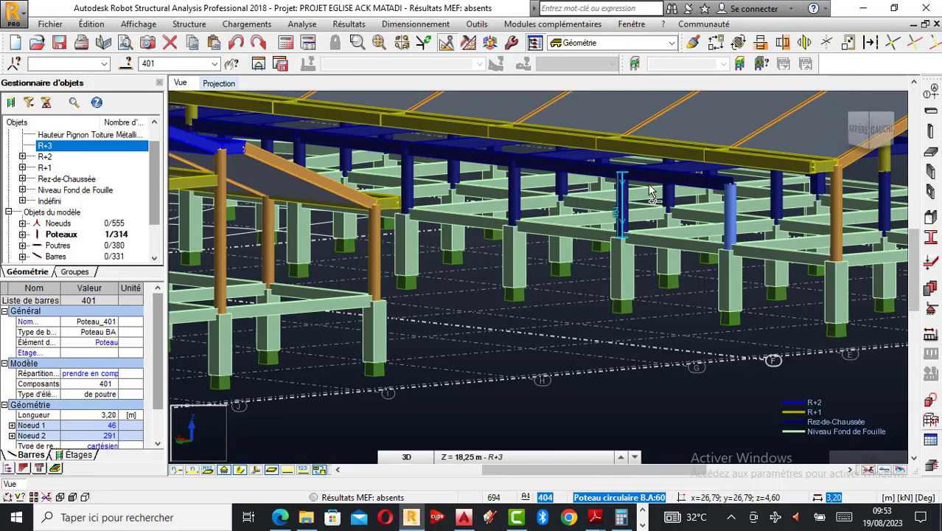
ctrl+click(514, 192)
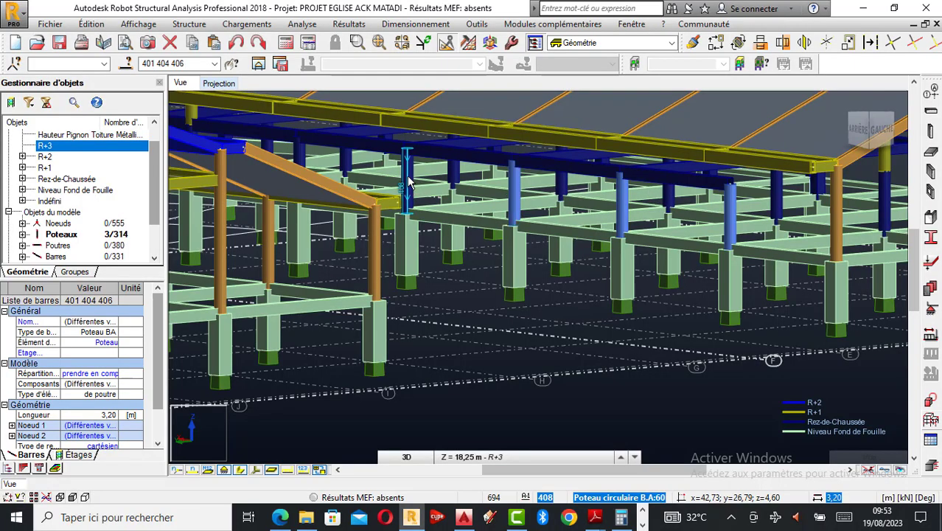
ctrl+click(373, 141)
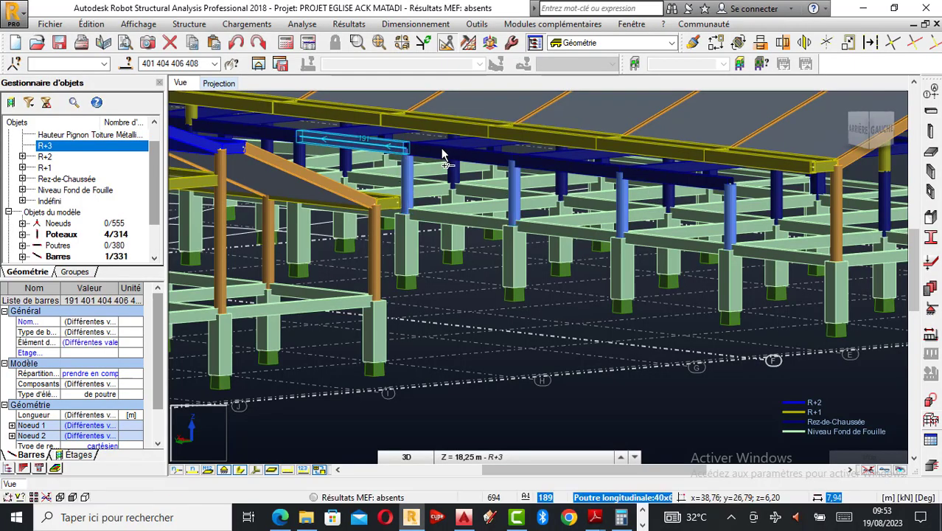
ctrl+click(452, 151)
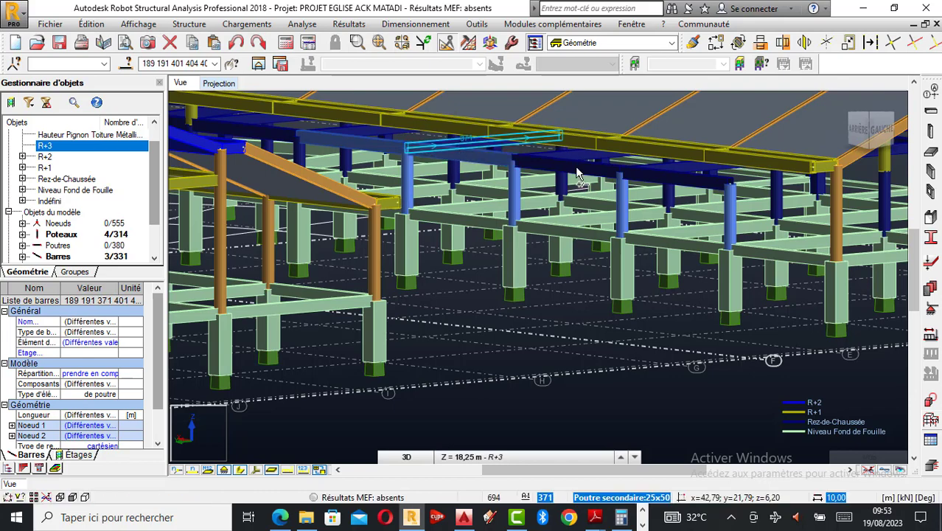
ctrl+click(579, 160)
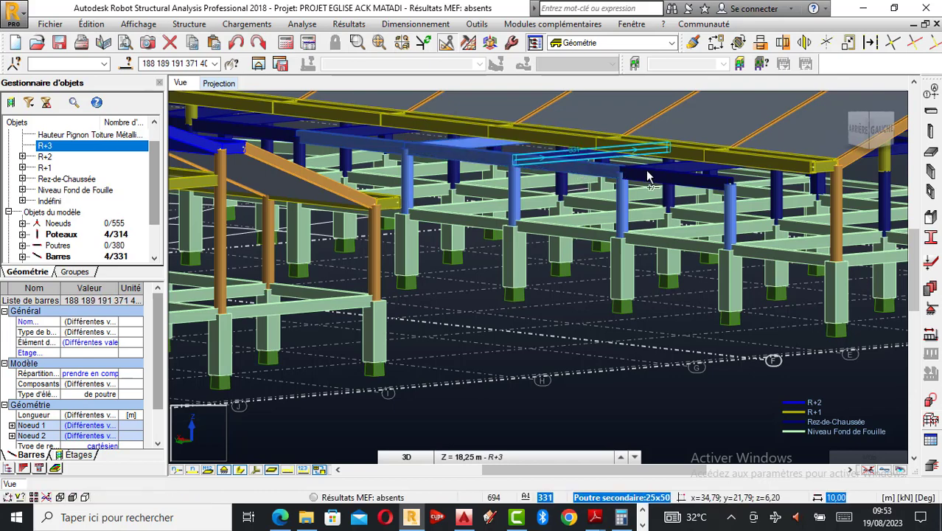
ctrl+click(686, 174)
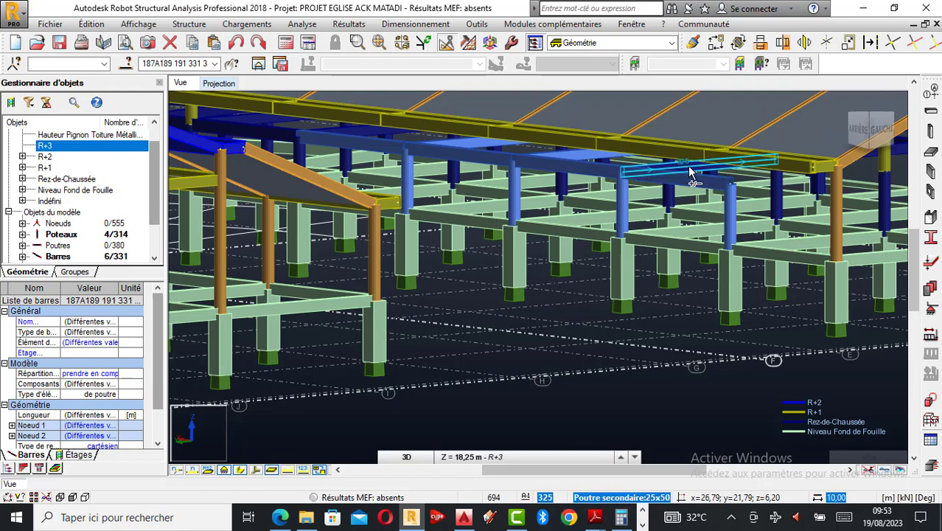
ctrl+click(691, 172)
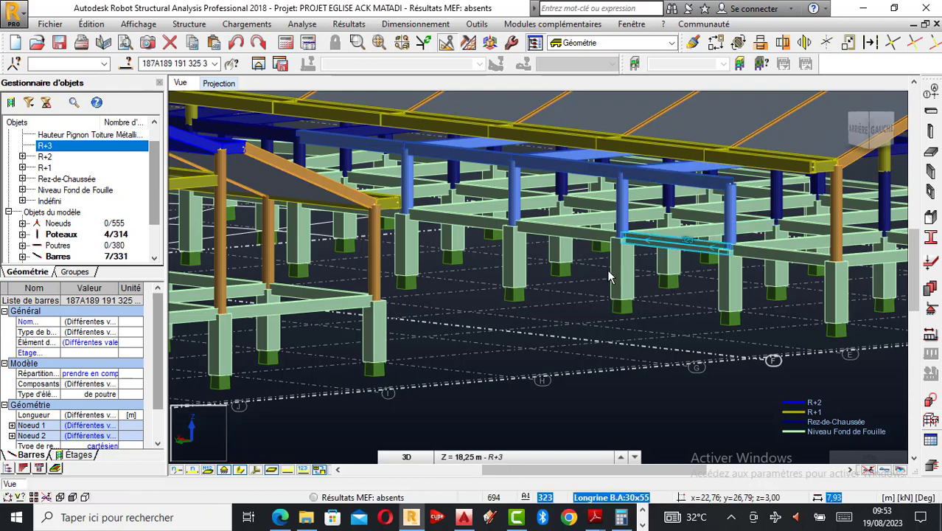
- Add the next two short inner-edge columns toward the curved gallery, and the longitudinal beam between them, to the selection
scroll(591, 287, down, 1)
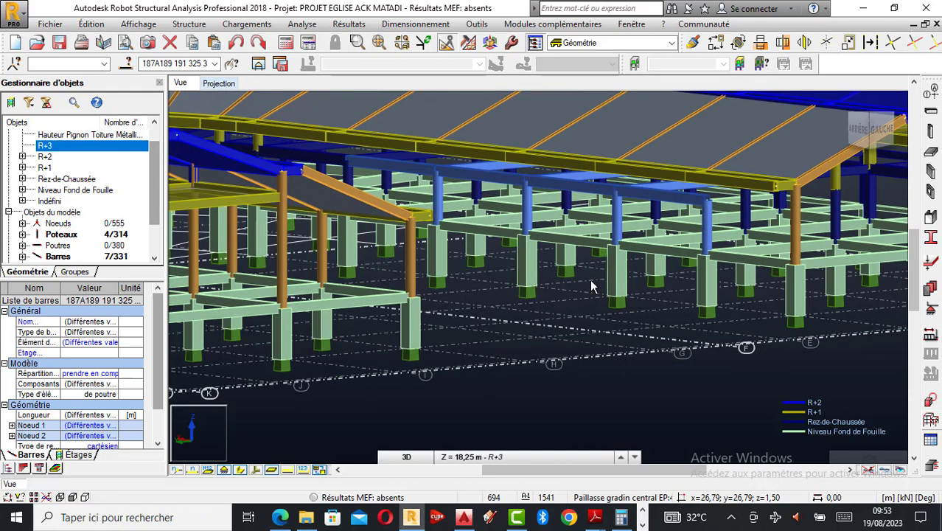
scroll(592, 287, down, 1)
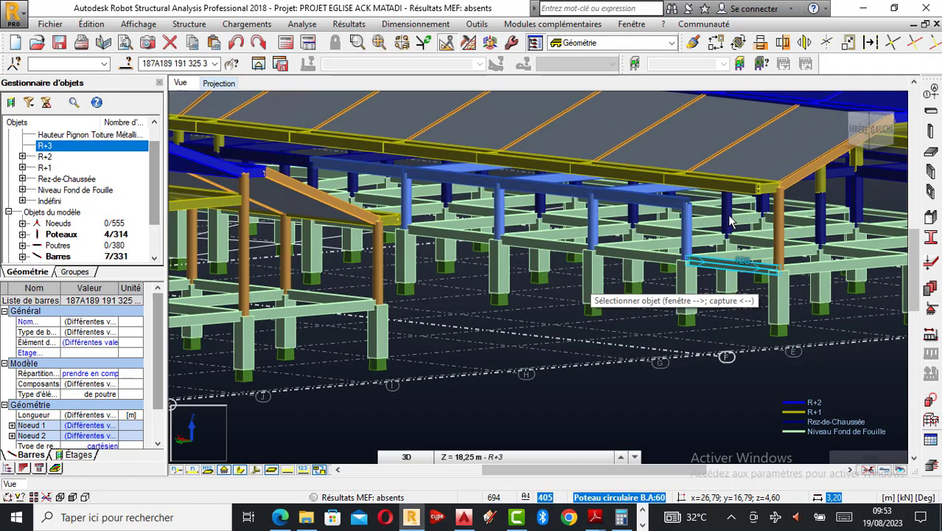
scroll(692, 264, up, 1)
right_click(692, 216)
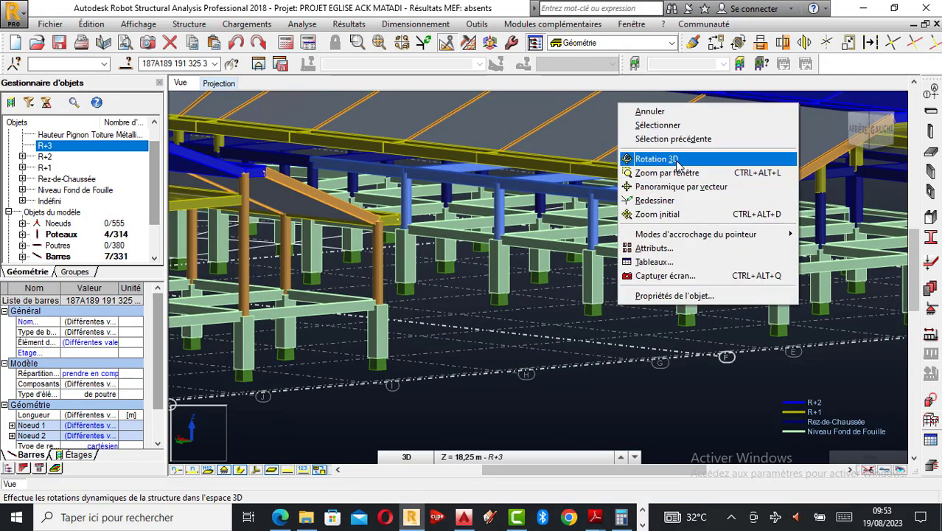
click(653, 158)
drag(656, 183, 368, 264)
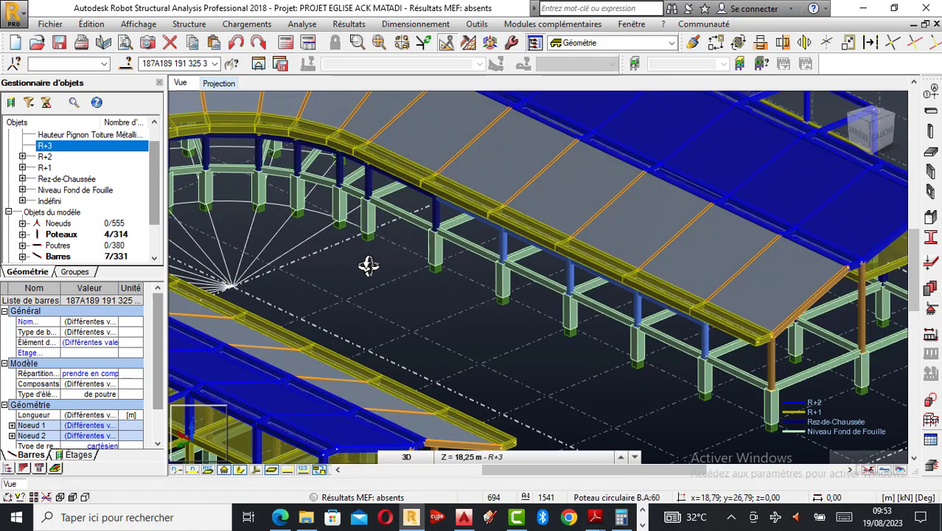
right_click(368, 265)
click(315, 287)
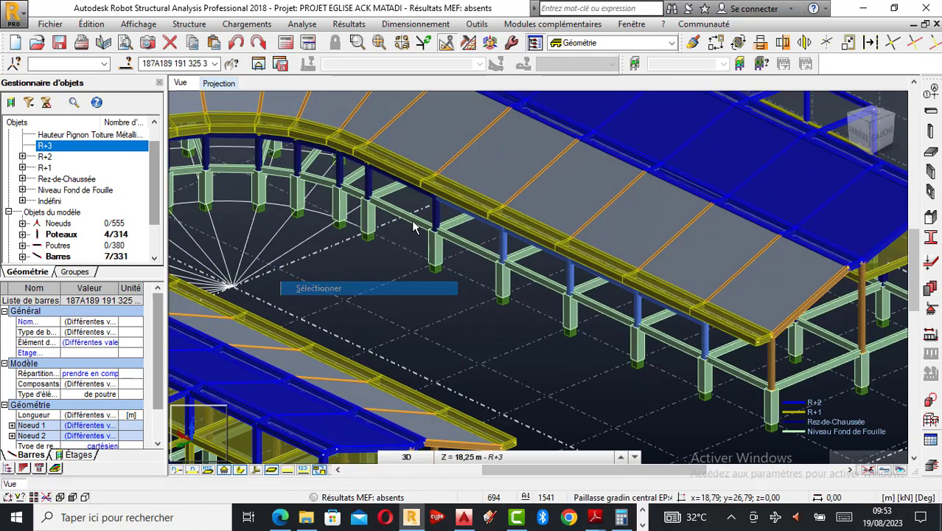
click(370, 194)
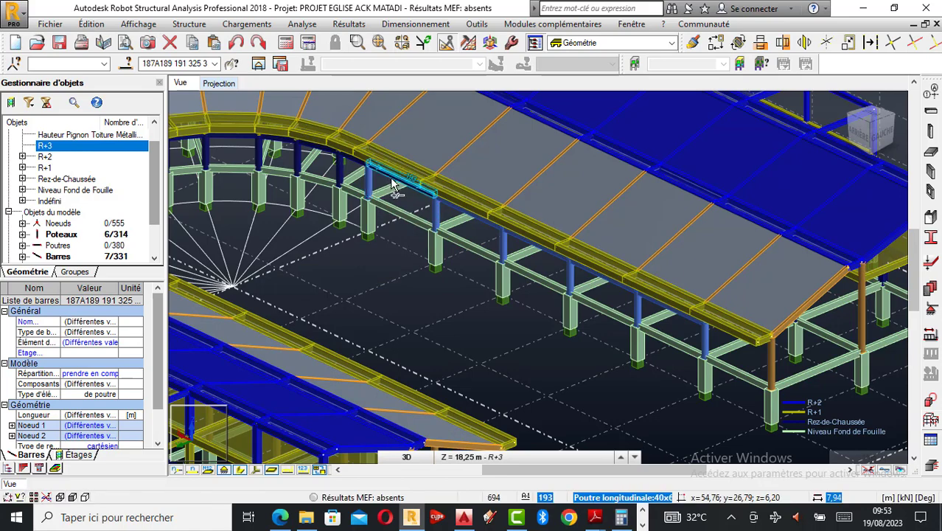
- Add the next two secondary beams joining the inner-edge longitudinal beams to the selection
right_click(387, 255)
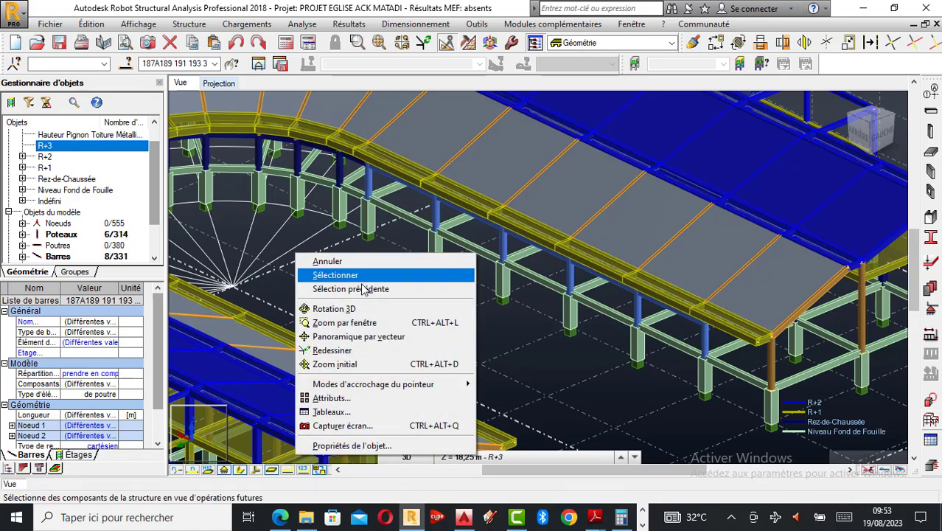
click(368, 307)
drag(367, 298, 421, 212)
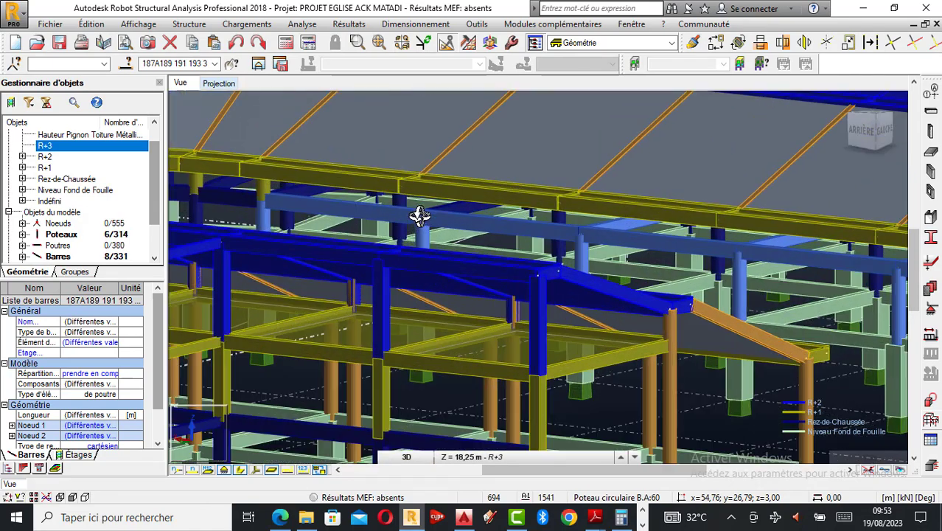
right_click(430, 220)
click(397, 246)
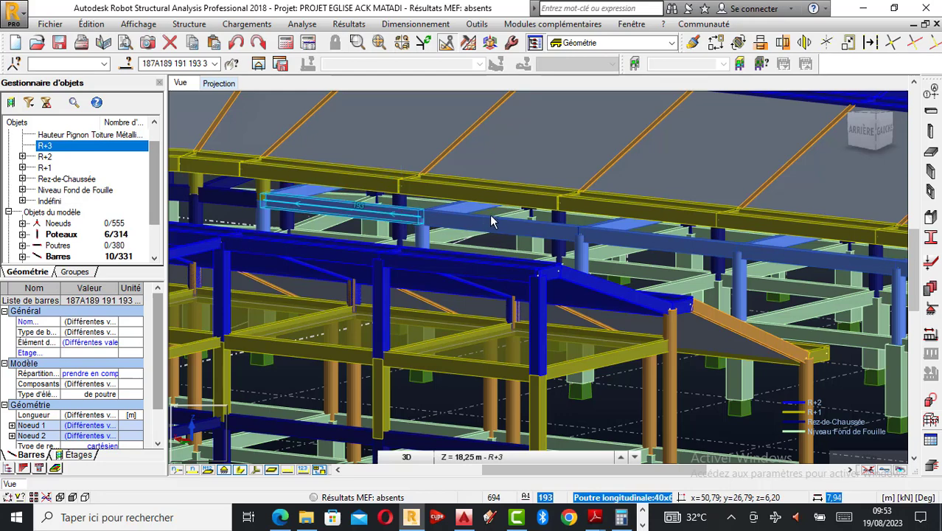
click(391, 222)
- Add the second row's first ground-floor circular column and the upper circular columns at all six positions of that row to the selection
right_click(385, 221)
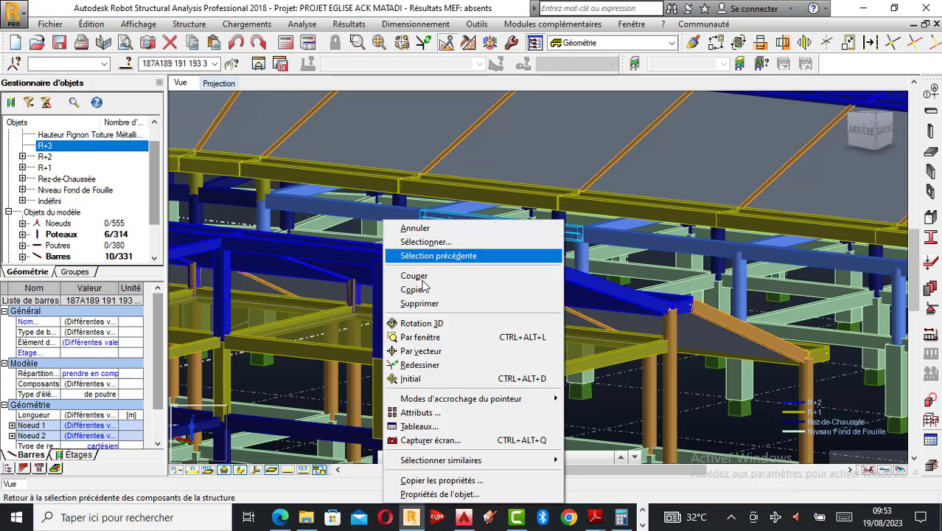
click(422, 322)
drag(381, 260, 699, 234)
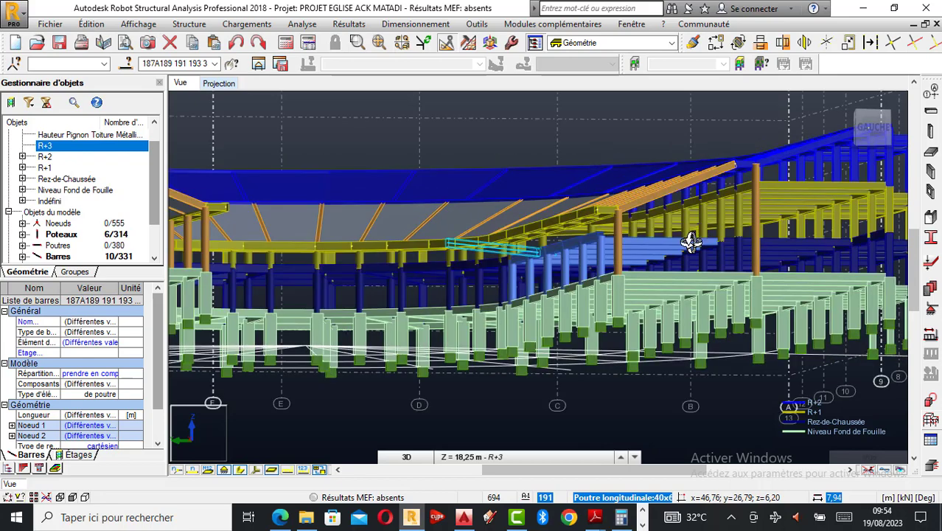
right_click(691, 242)
click(699, 250)
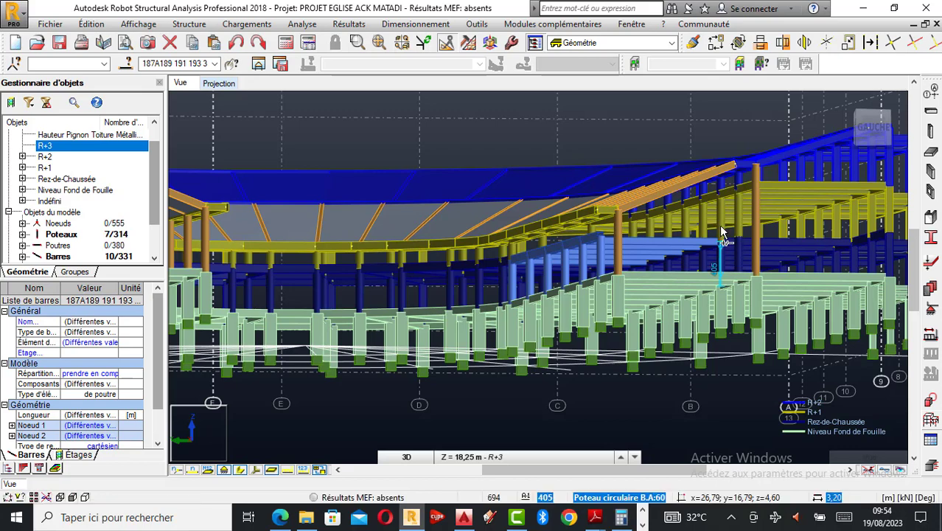
click(723, 233)
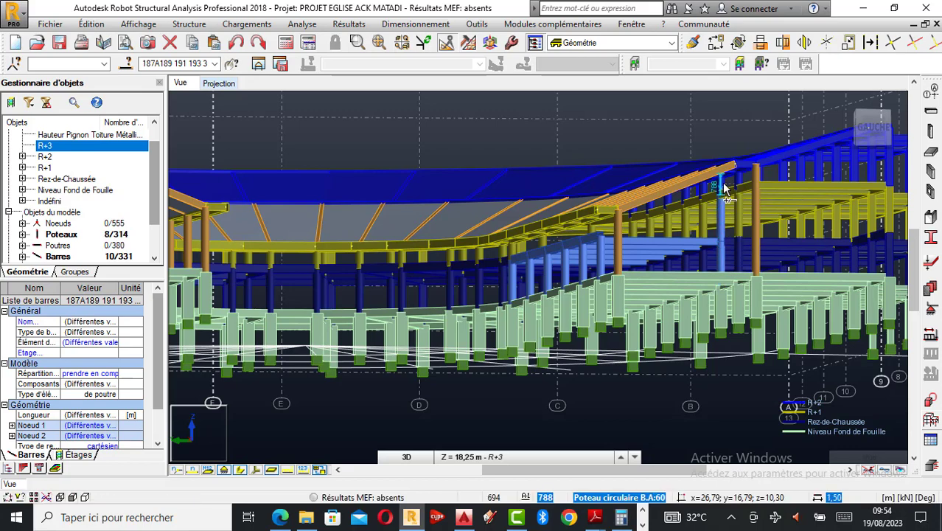
ctrl+click(724, 188)
ctrl+click(705, 219)
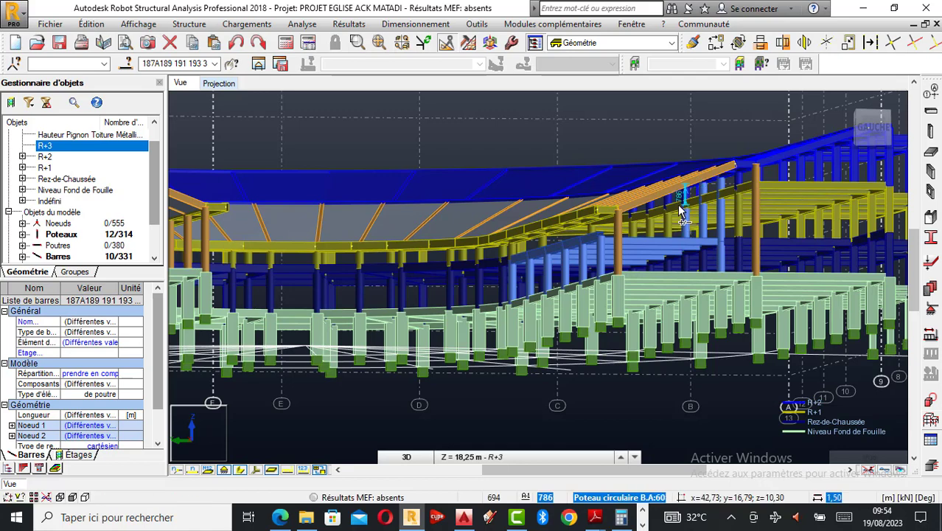
click(680, 206)
click(669, 205)
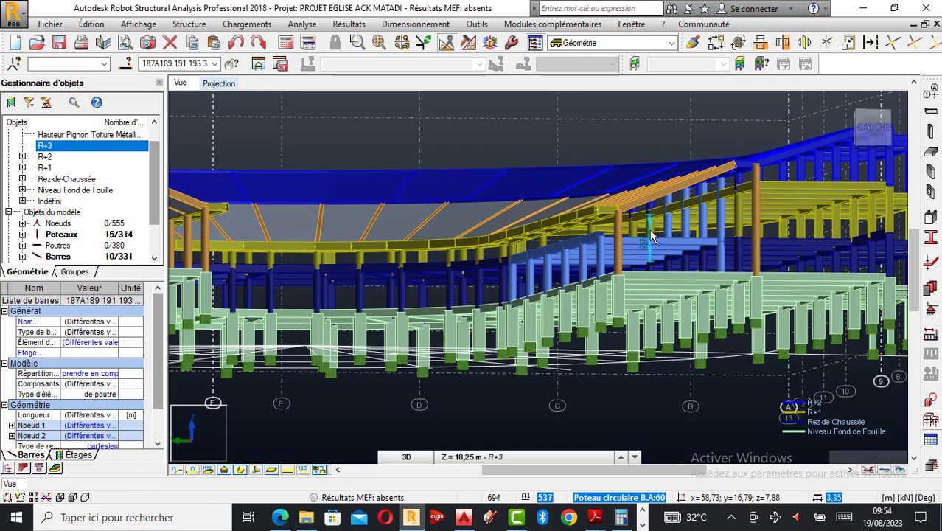
click(650, 229)
click(651, 211)
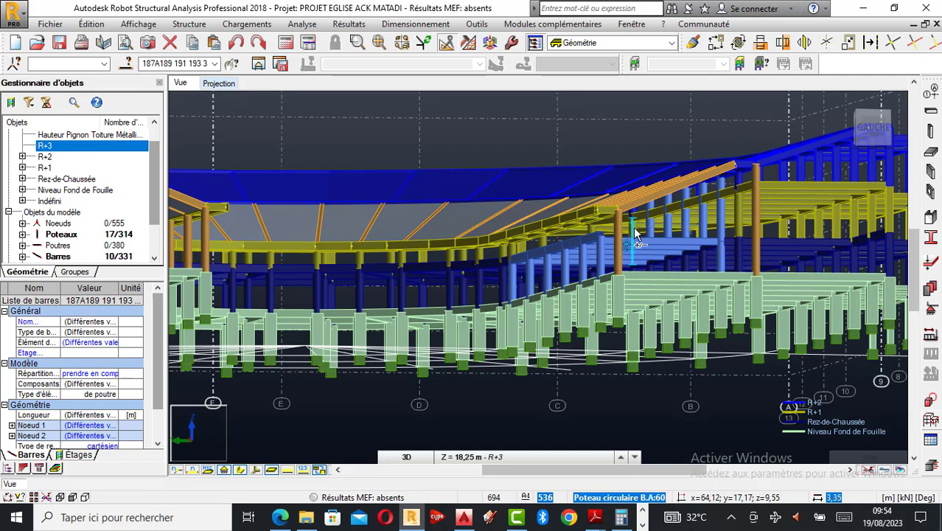
ctrl+click(636, 220)
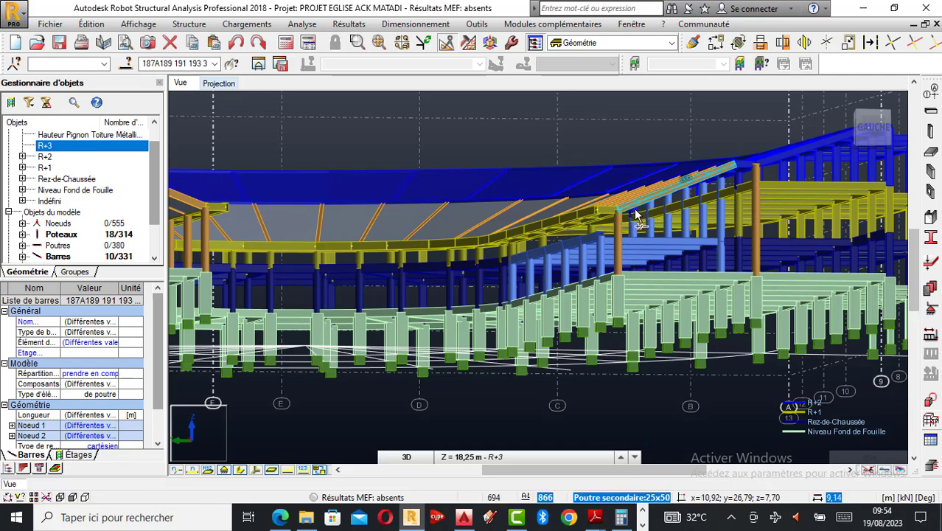
scroll(653, 247, up, 3)
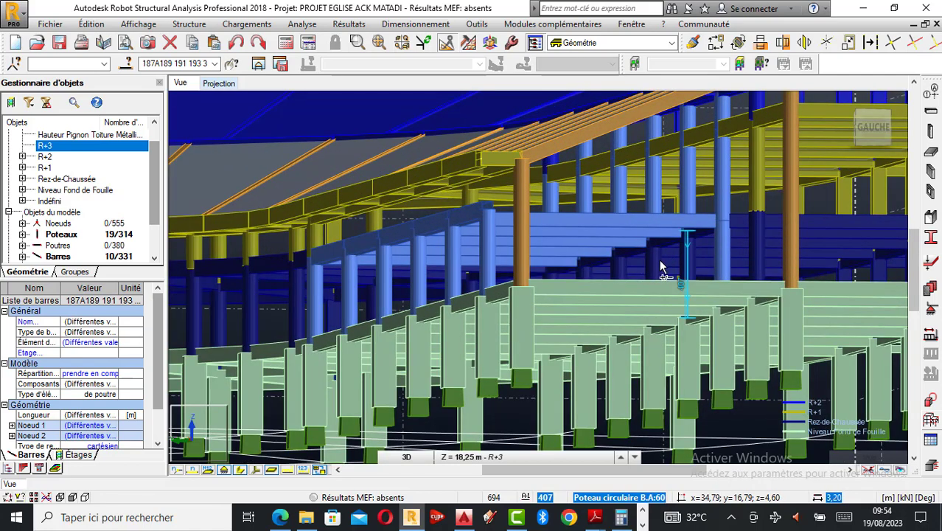
- Add the remaining five ground-floor circular columns of the second row to the selection and delete all selected columns and beams
ctrl+click(658, 269)
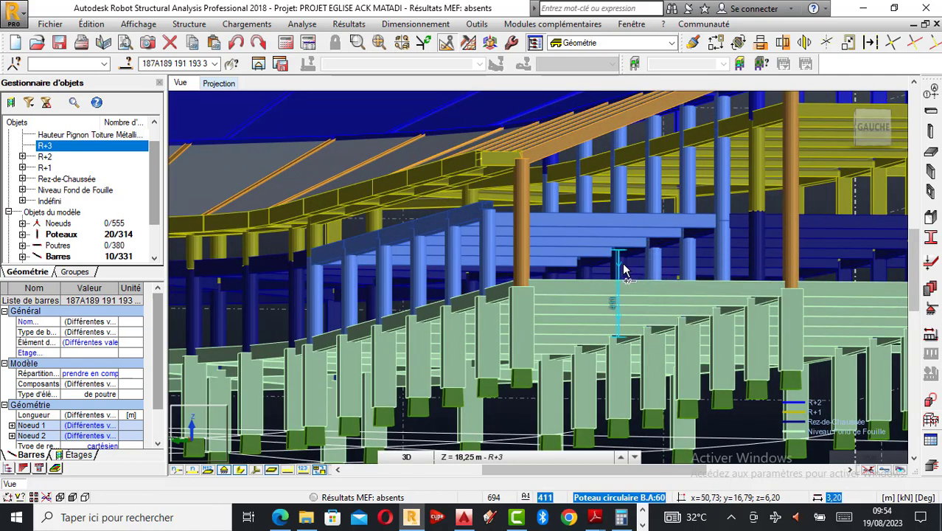
ctrl+click(587, 273)
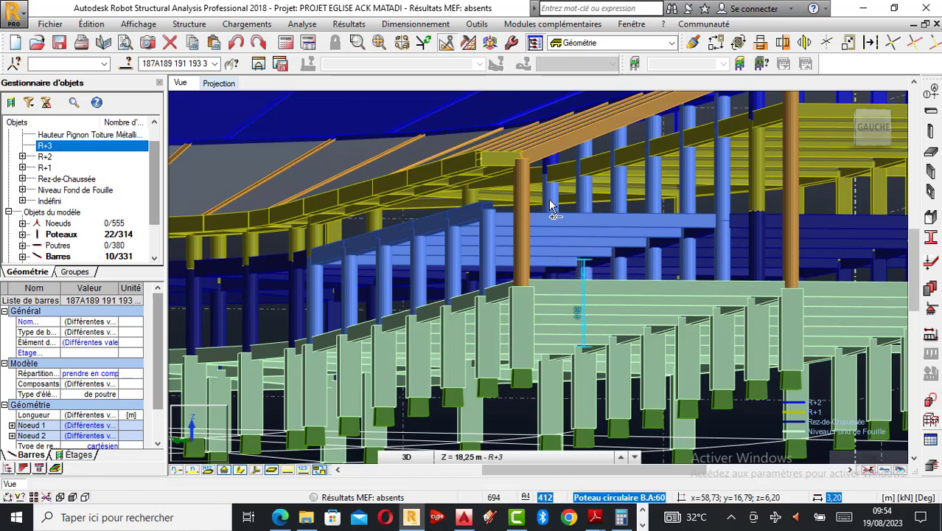
scroll(578, 236, up, 4)
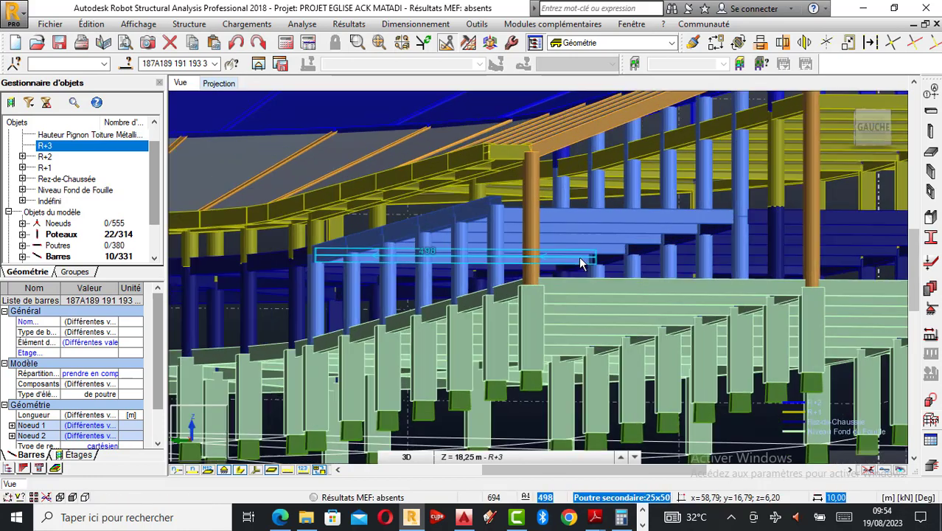
scroll(568, 280, up, 1)
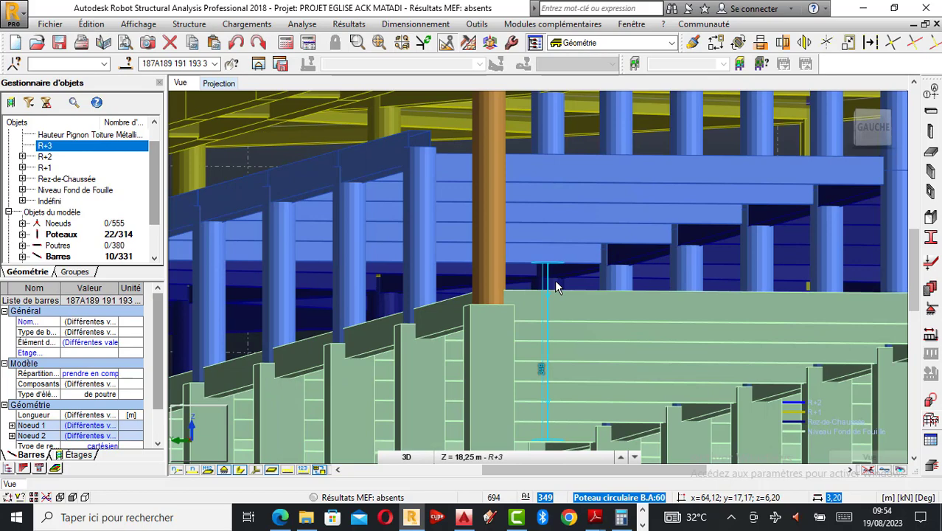
ctrl+click(554, 280)
scroll(578, 335, down, 2)
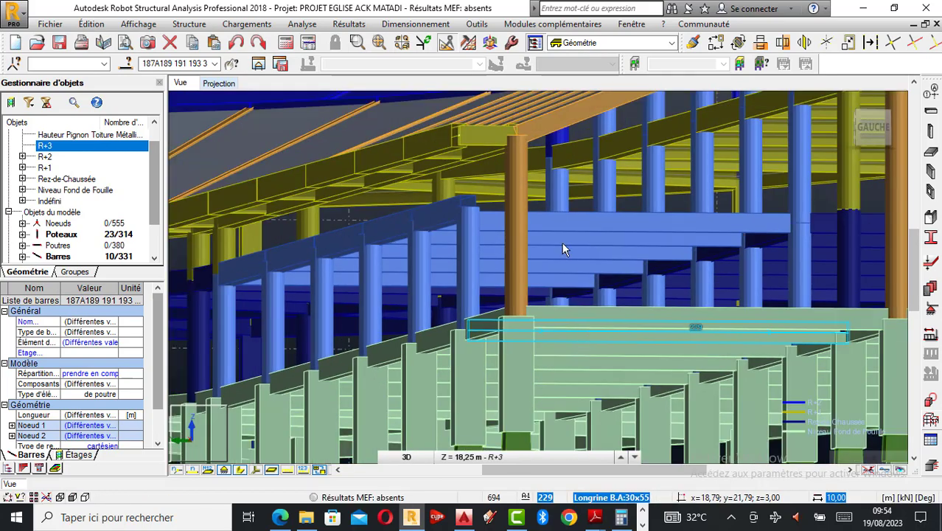
scroll(562, 249, down, 1)
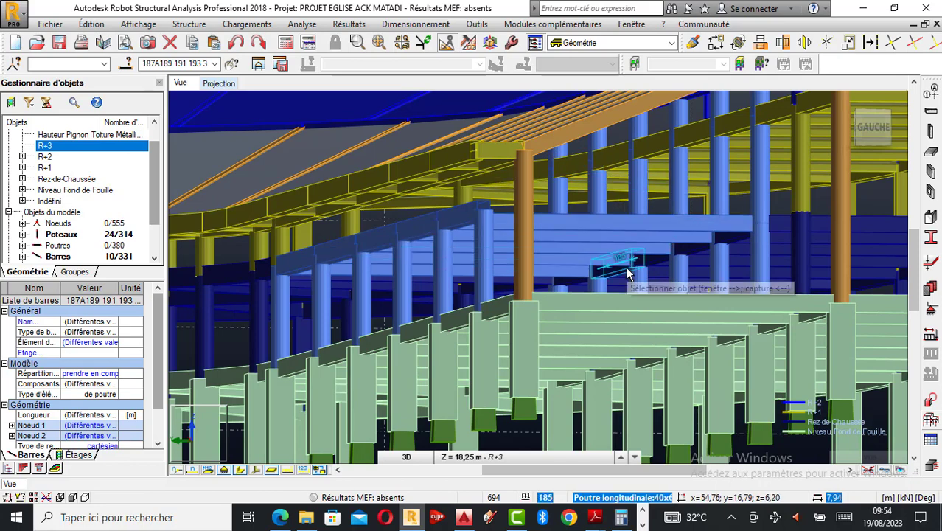
key(Delete)
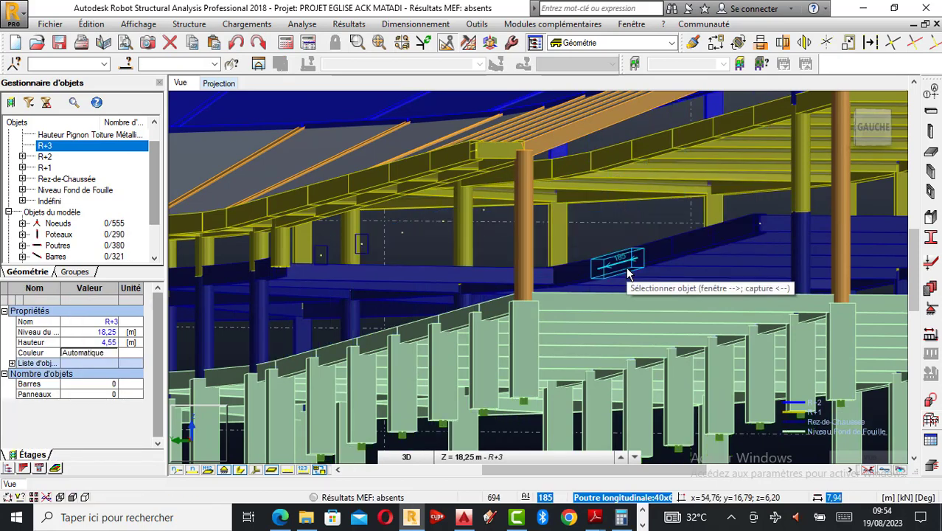
- Examine the cleared wing from several angles, checking for column remnants and the gable columns under the sloped gallery
right_click(449, 190)
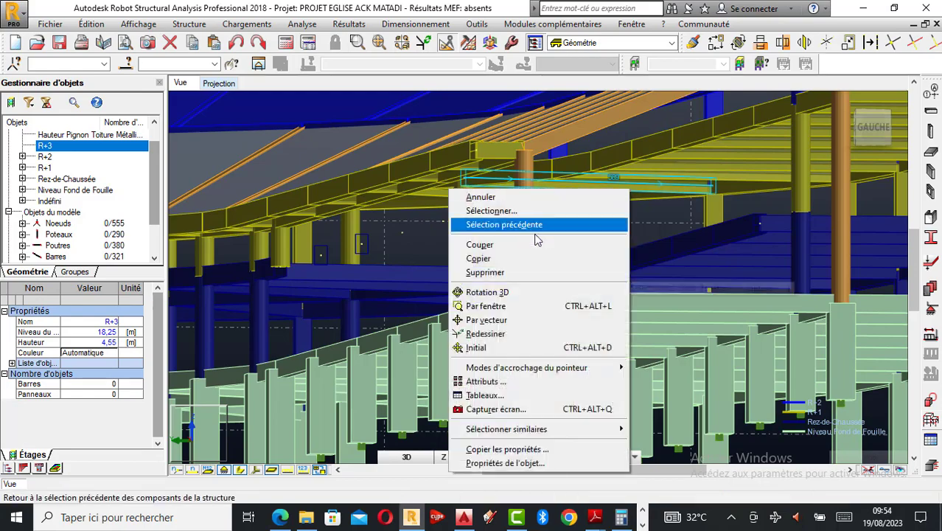
click(495, 295)
drag(501, 289, 524, 317)
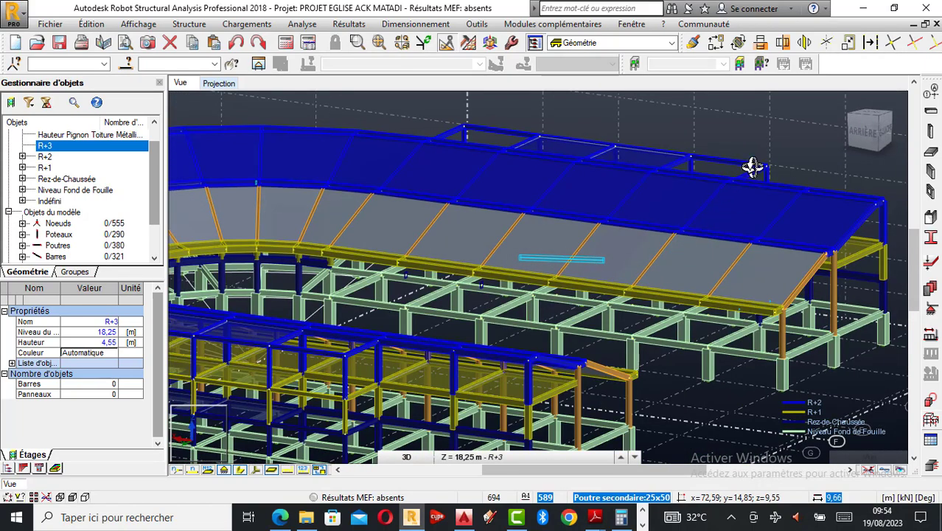
right_click(783, 139)
click(751, 150)
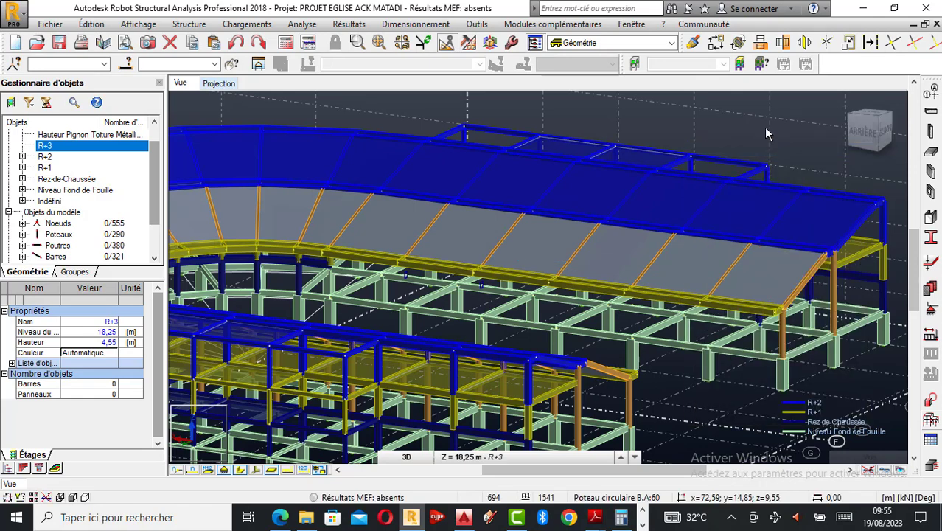
scroll(468, 284, up, 1)
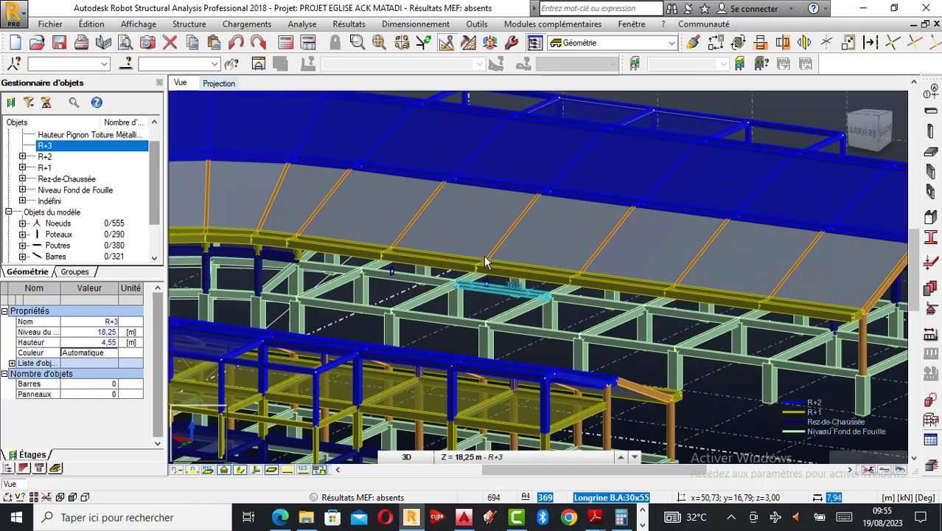
right_click(595, 164)
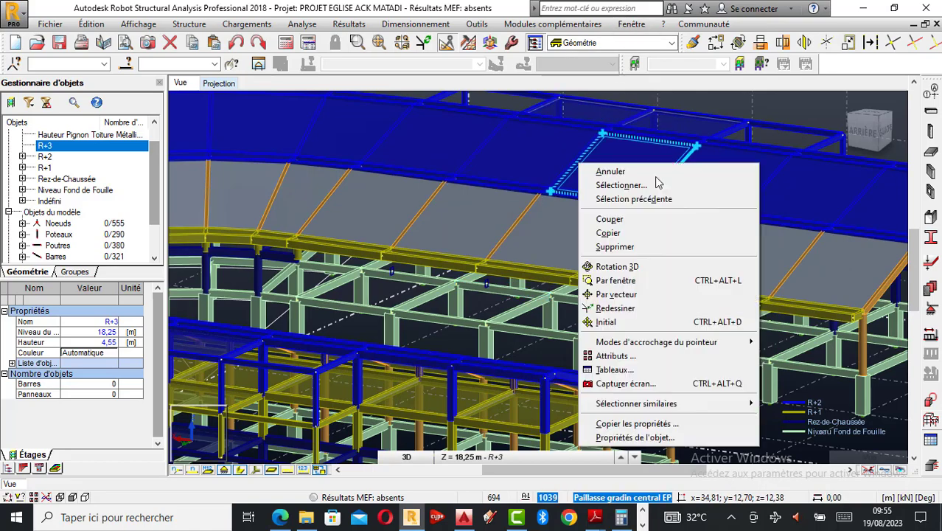
click(617, 266)
drag(472, 272, 374, 256)
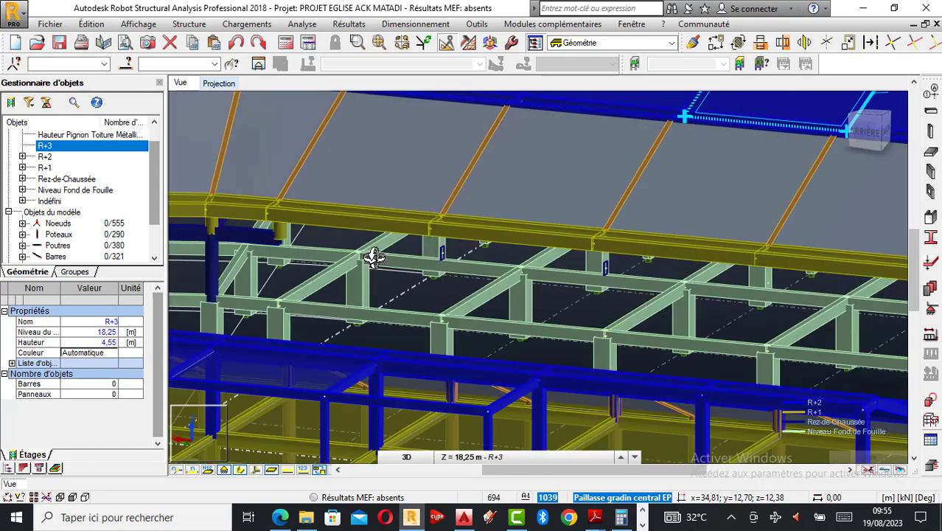
drag(345, 284, 353, 248)
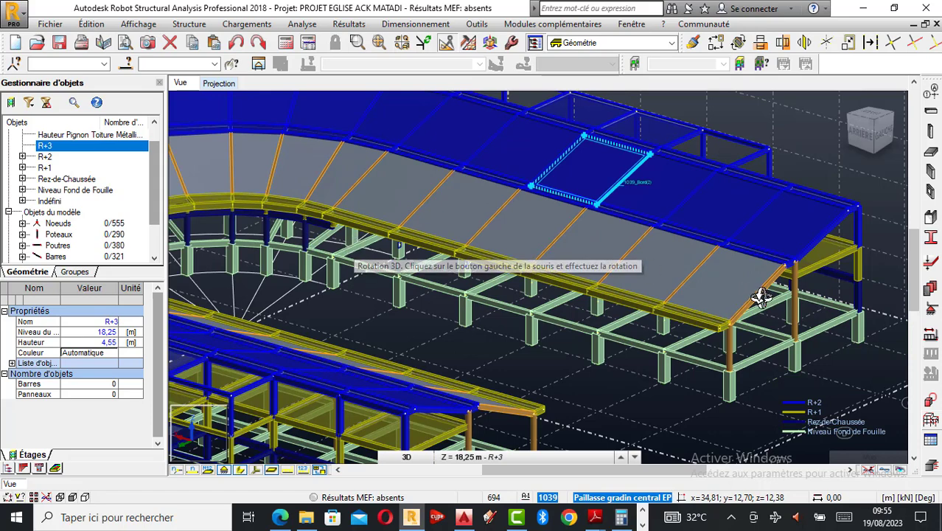
drag(734, 387, 741, 385)
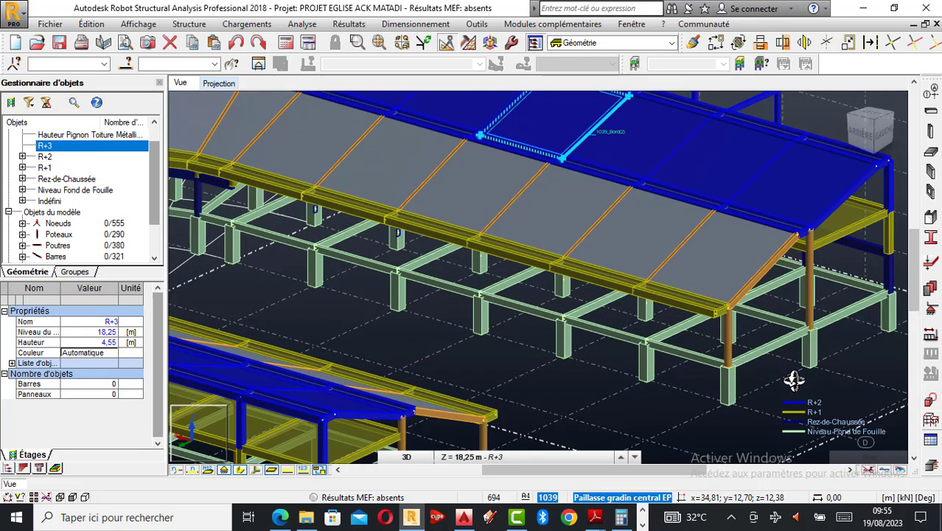
right_click(796, 338)
click(738, 67)
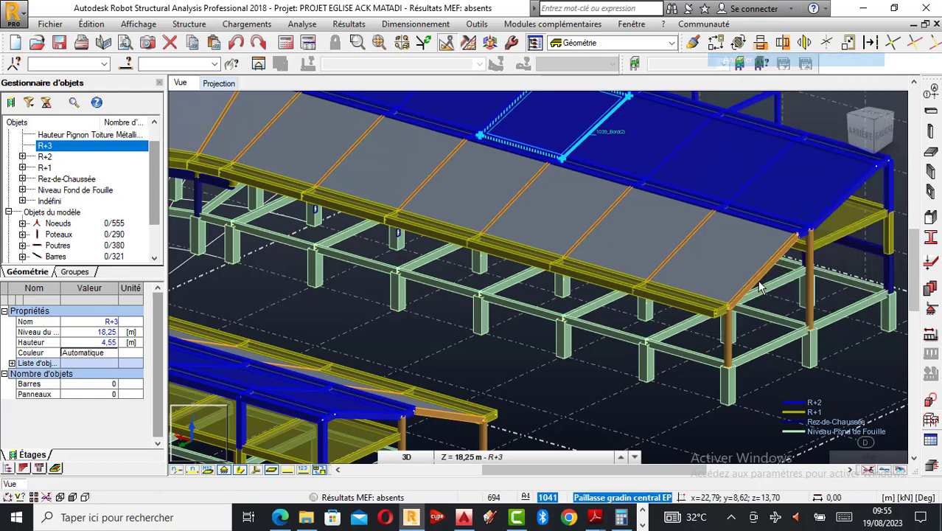
- Copy the two full-height circular columns of the end gable 7.87 m along X to the wing's next column axis using Translation
click(736, 336)
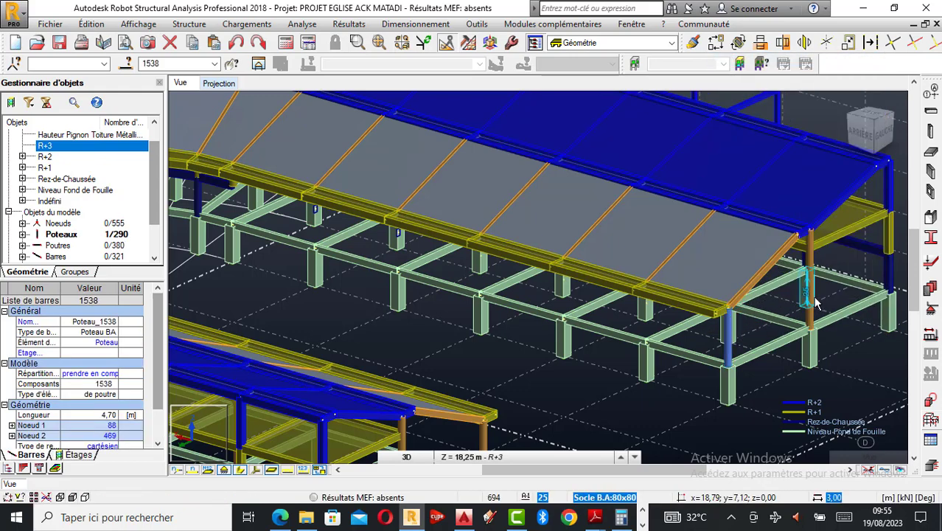
ctrl+click(811, 278)
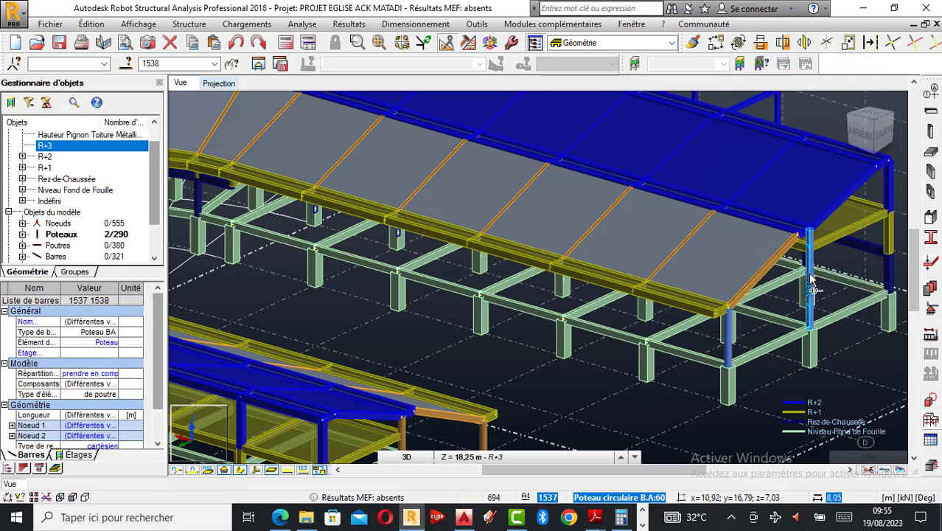
click(719, 45)
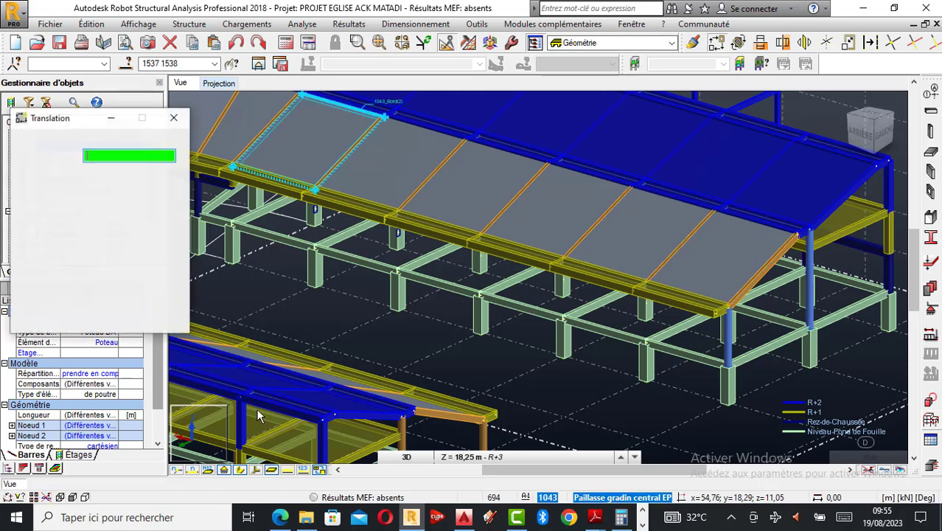
click(240, 471)
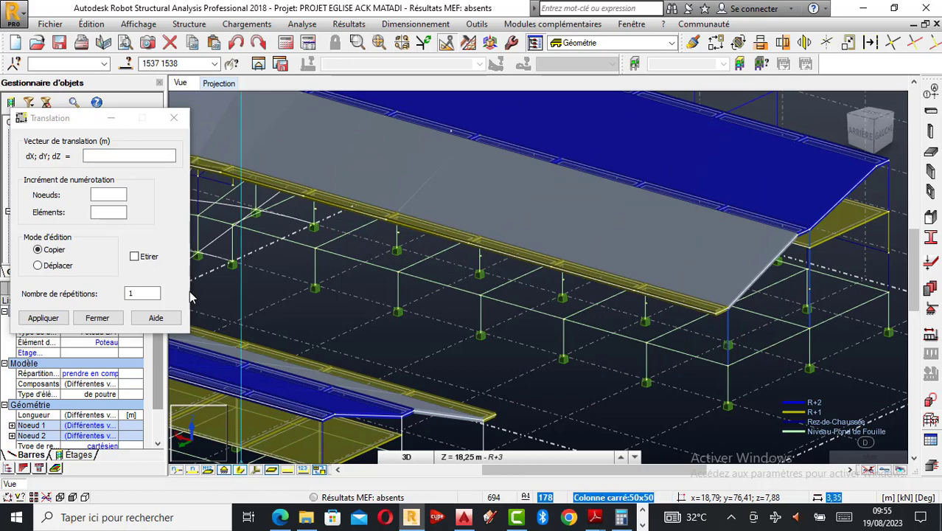
click(129, 155)
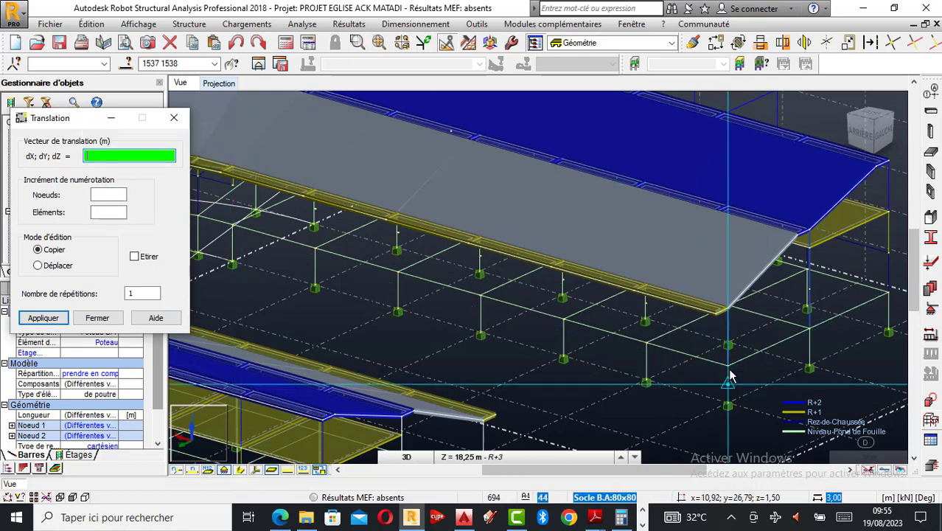
scroll(725, 394, up, 2)
scroll(725, 390, up, 2)
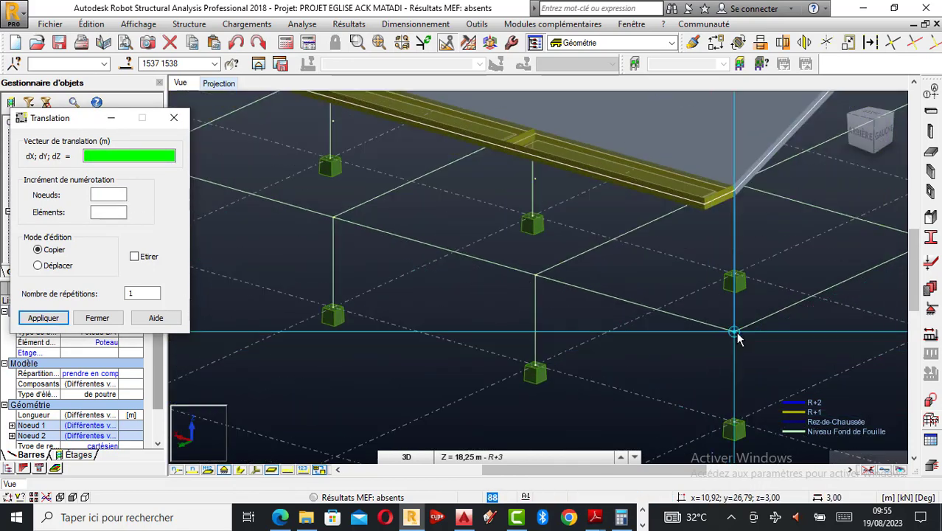
click(736, 333)
scroll(514, 281, up, 3)
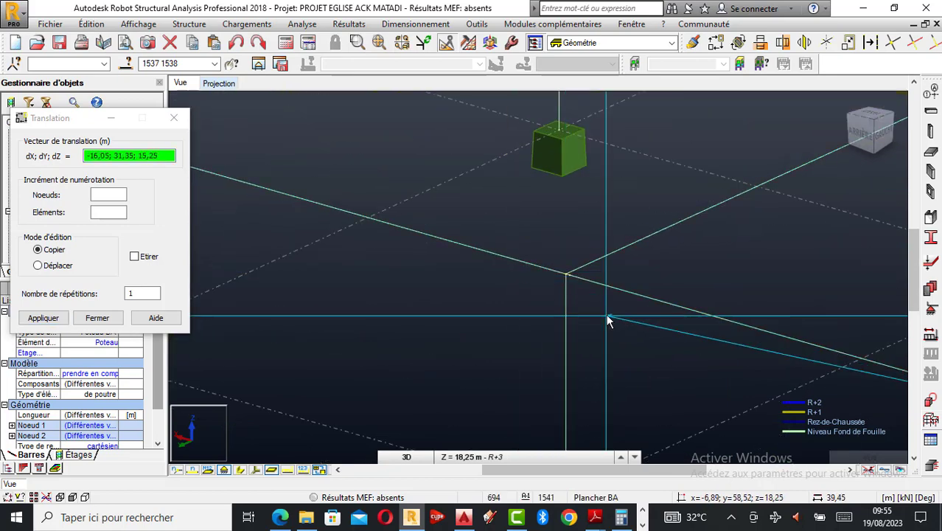
click(567, 276)
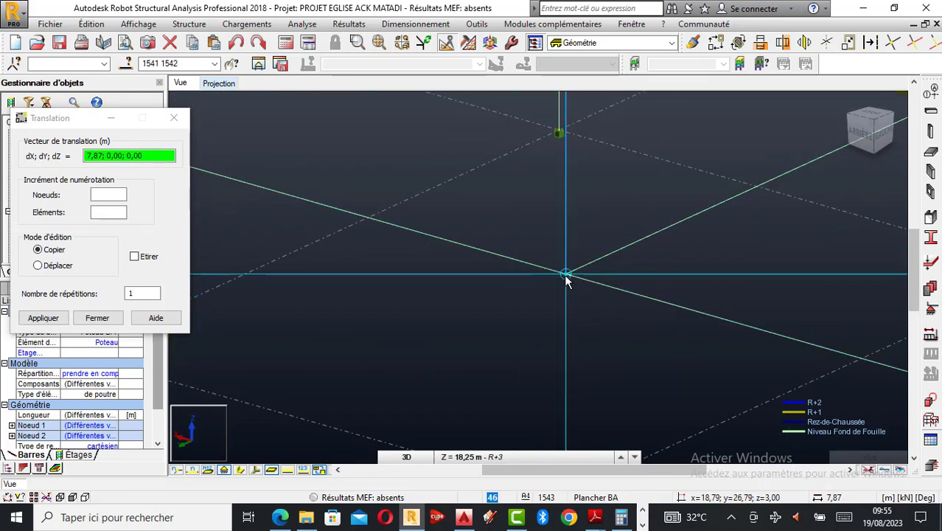
- Copy the circular column pair onto the following two axes, 8.00 m apart along X, by picking foundation-level beam nodes
scroll(713, 331, down, 4)
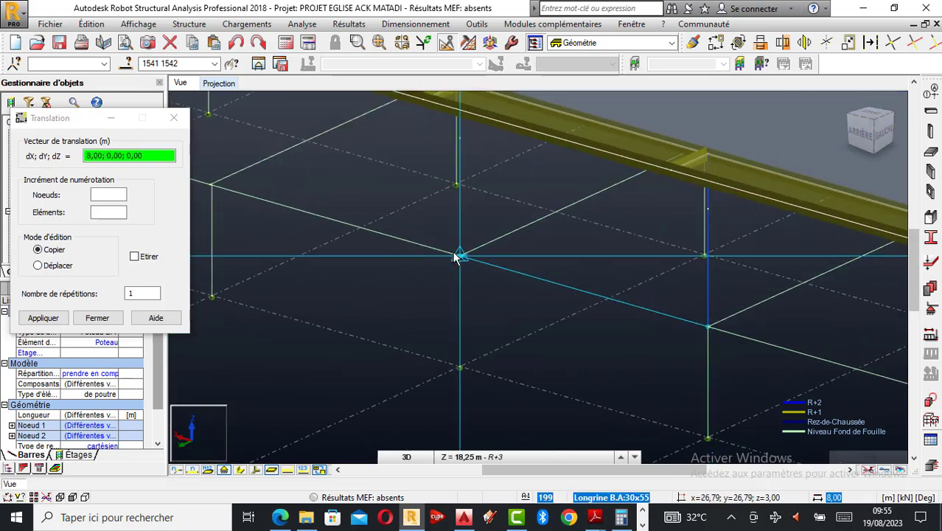
scroll(457, 256, up, 5)
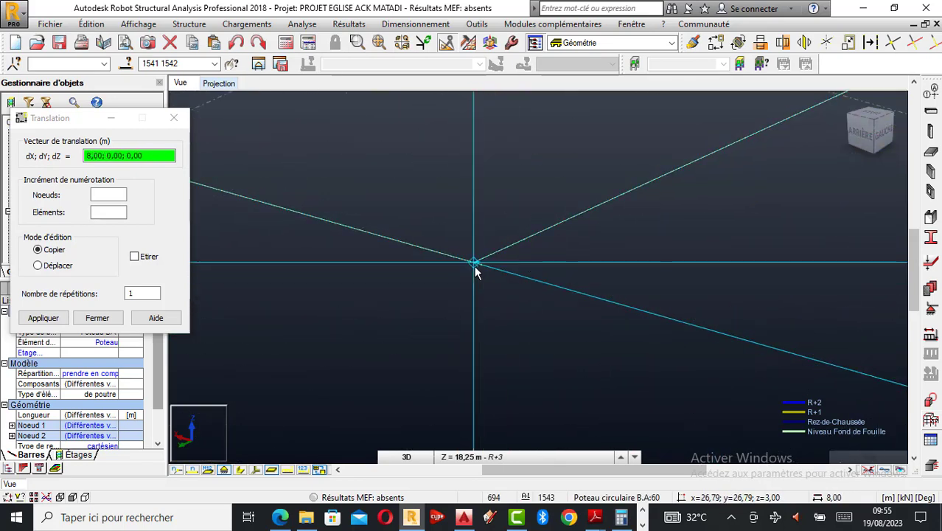
click(475, 273)
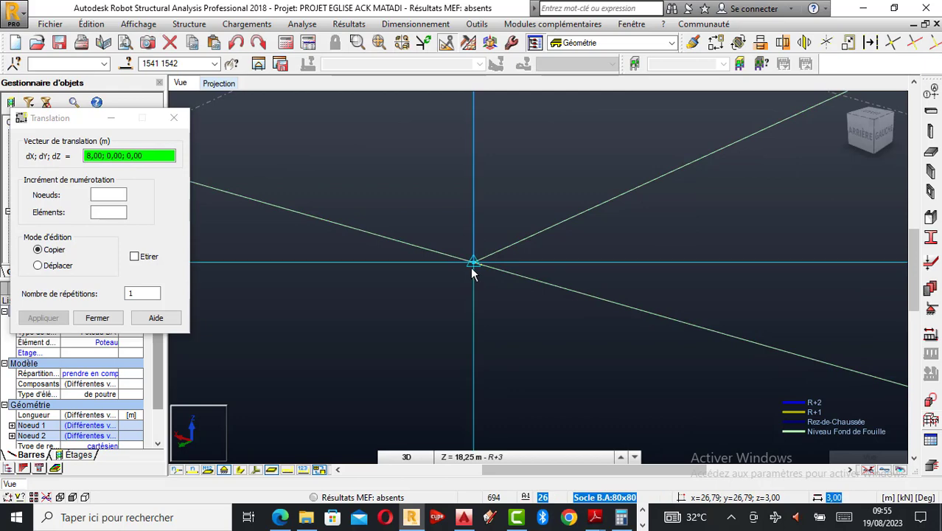
scroll(675, 347, down, 4)
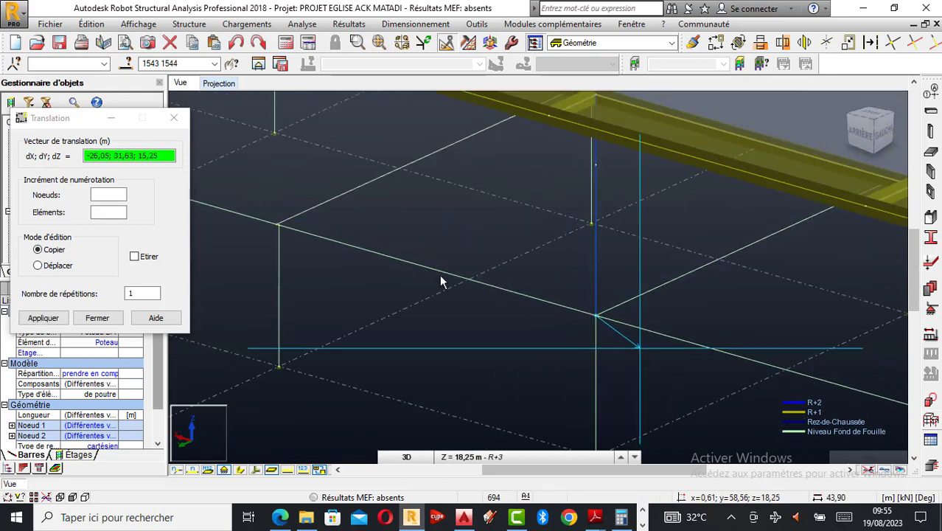
scroll(284, 225, up, 4)
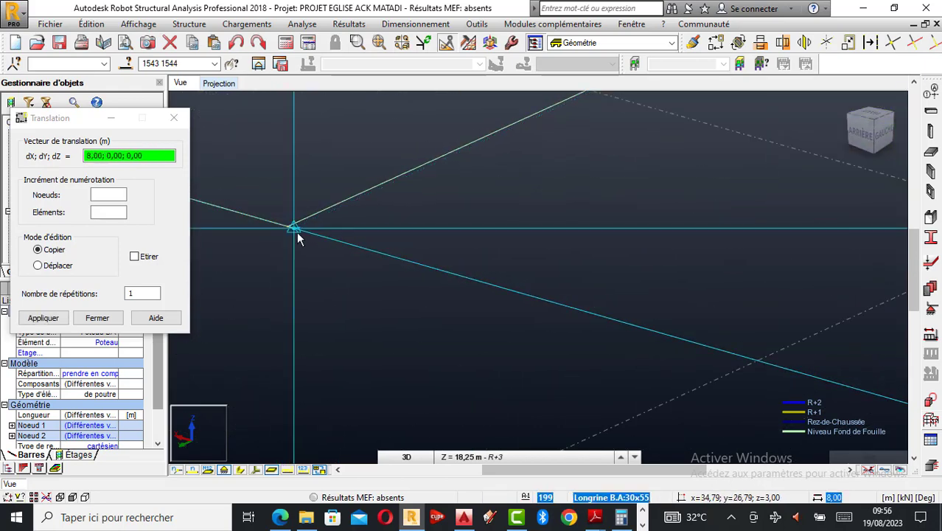
scroll(680, 369, down, 2)
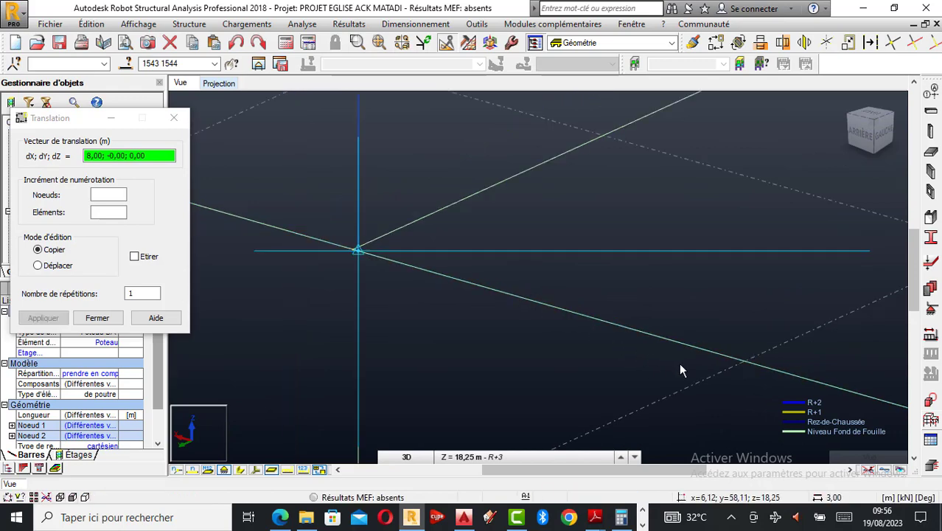
- Continue copying the circular column pair to the fourth and fifth axes from the gable, at 8.00 m spacing along X
scroll(404, 270, up, 4)
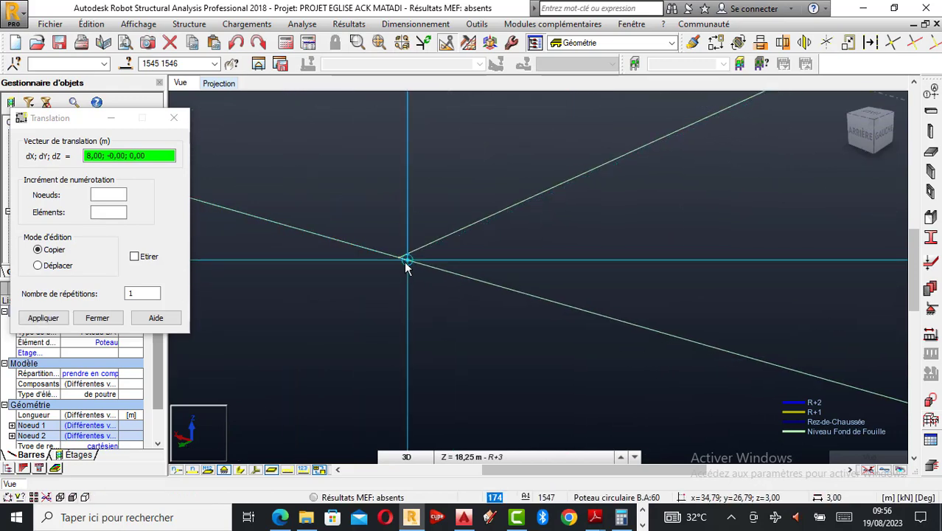
scroll(605, 325, down, 4)
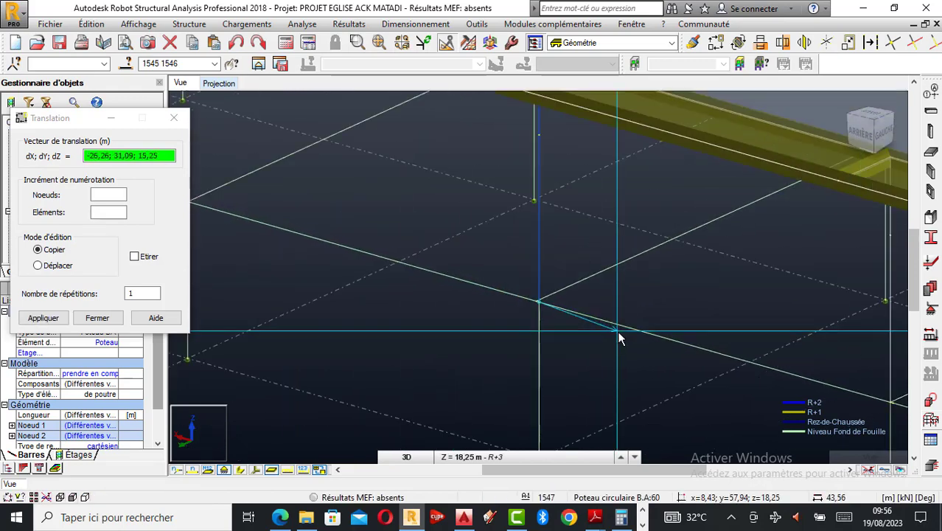
scroll(258, 225, up, 5)
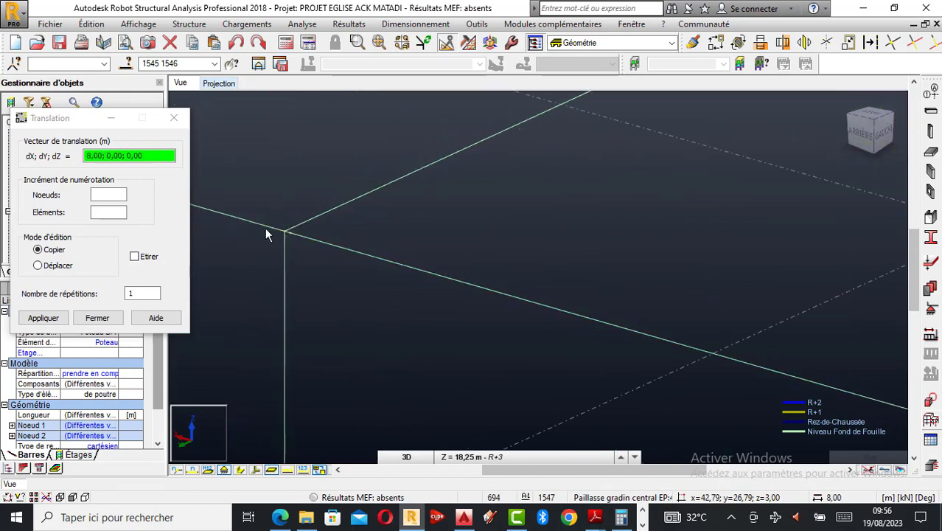
scroll(518, 316, down, 1)
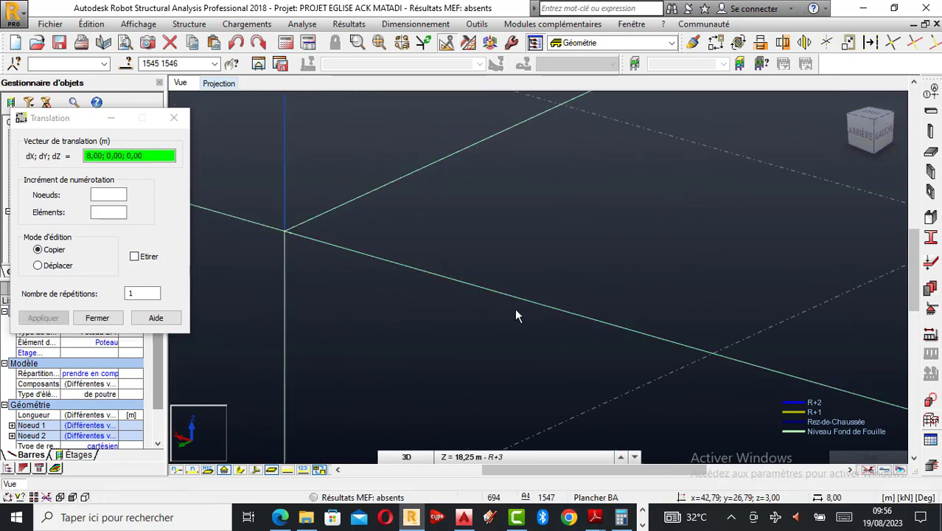
scroll(628, 349, down, 4)
scroll(511, 315, up, 4)
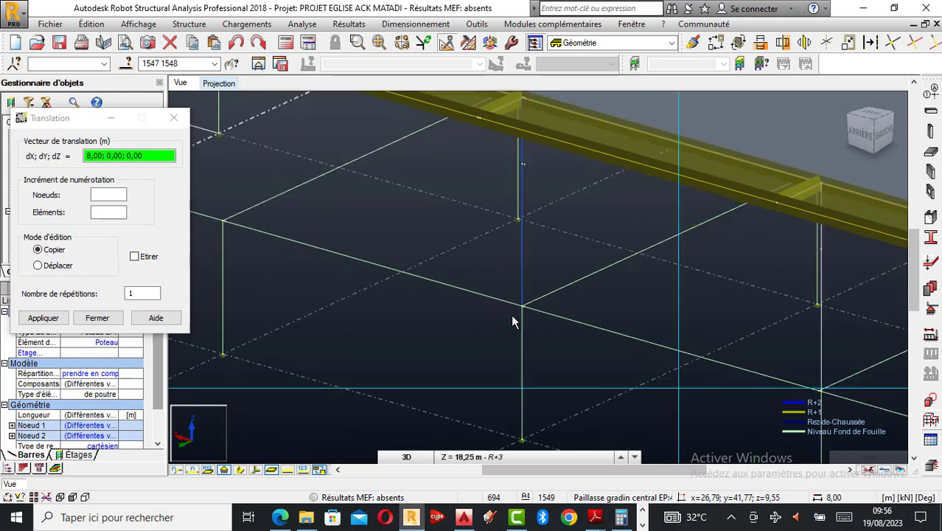
scroll(542, 301, down, 5)
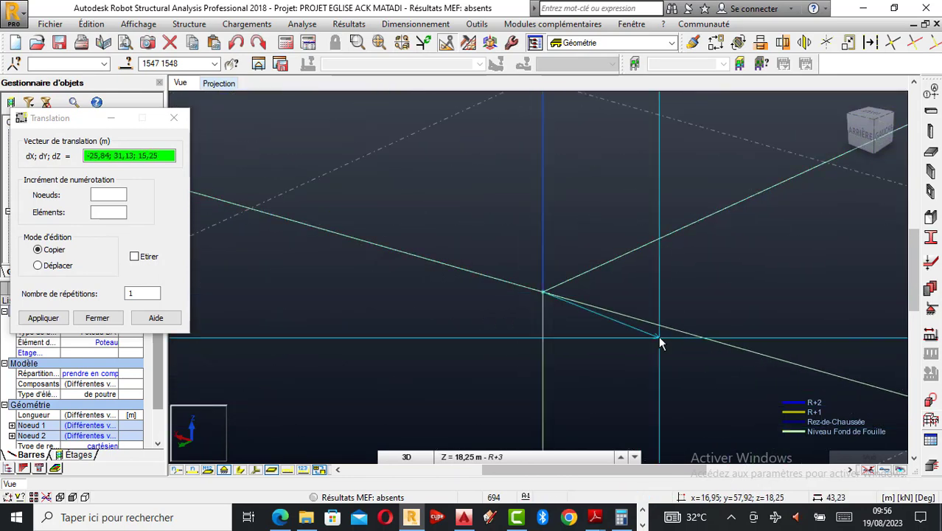
scroll(298, 235, up, 2)
scroll(359, 262, up, 3)
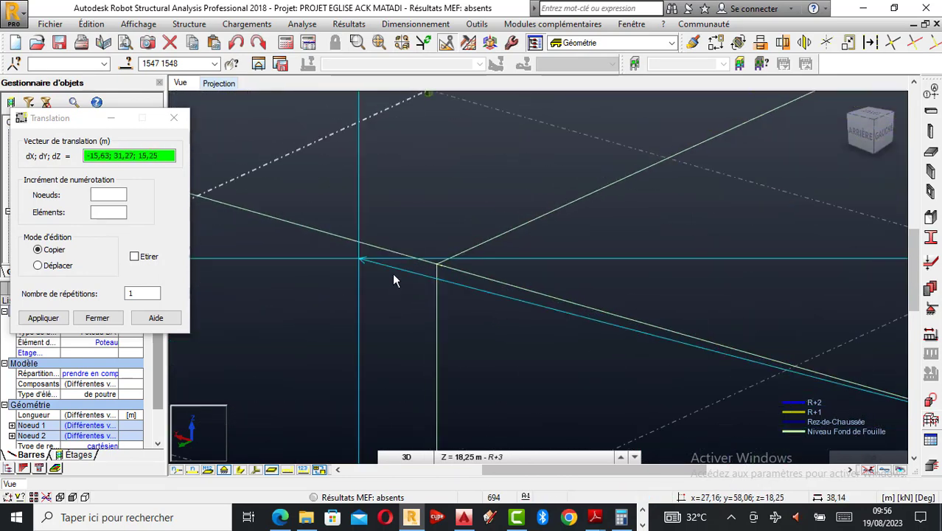
key(Return)
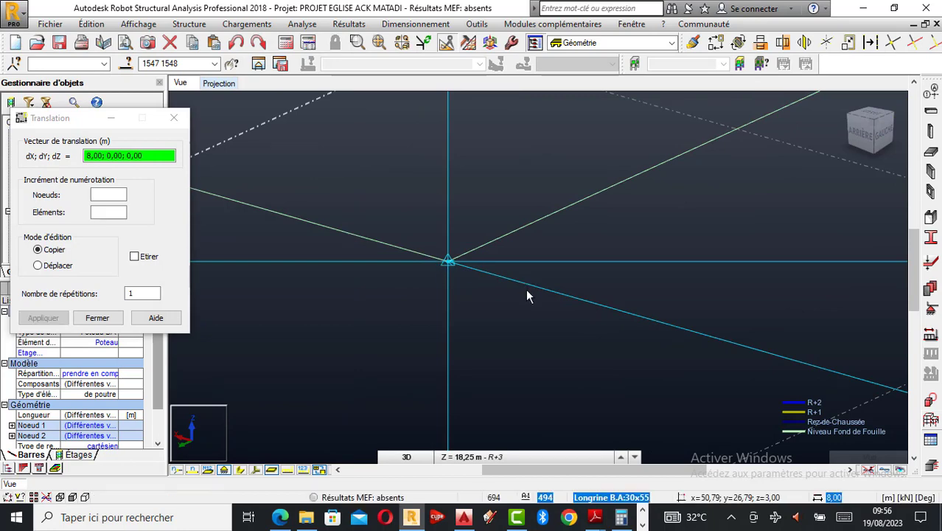
- Copy the circular column pair 8.00 m along X to the last axis before the curved gallery, then close Translation and clear the selection
scroll(526, 288, down, 3)
scroll(589, 303, down, 3)
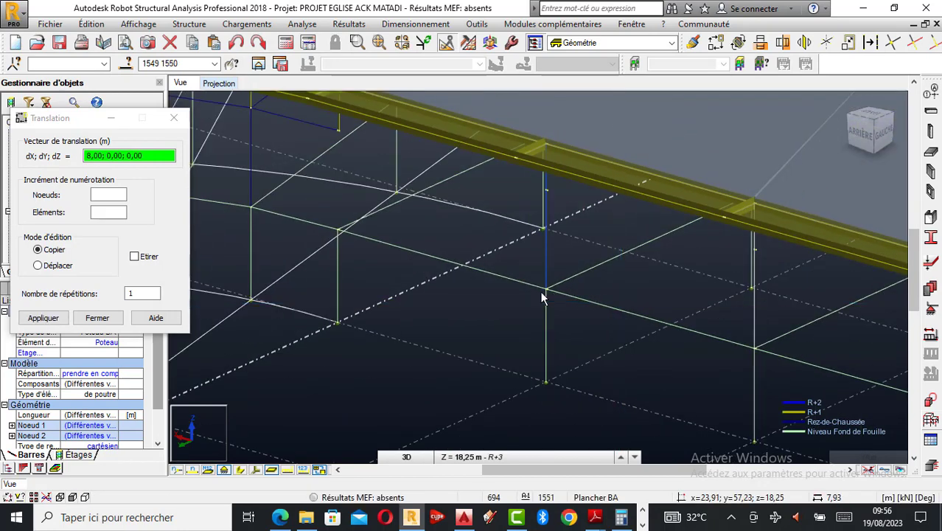
scroll(536, 298, up, 2)
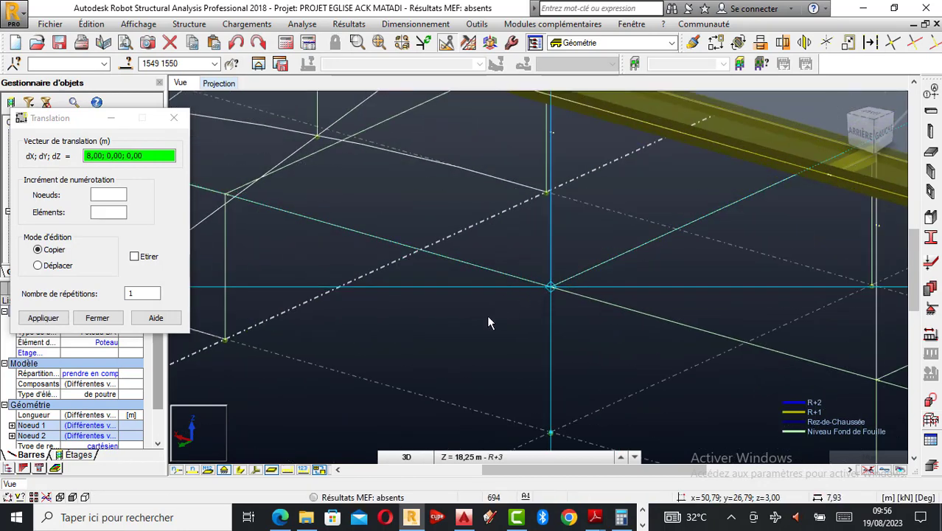
click(546, 288)
scroll(797, 343, down, 3)
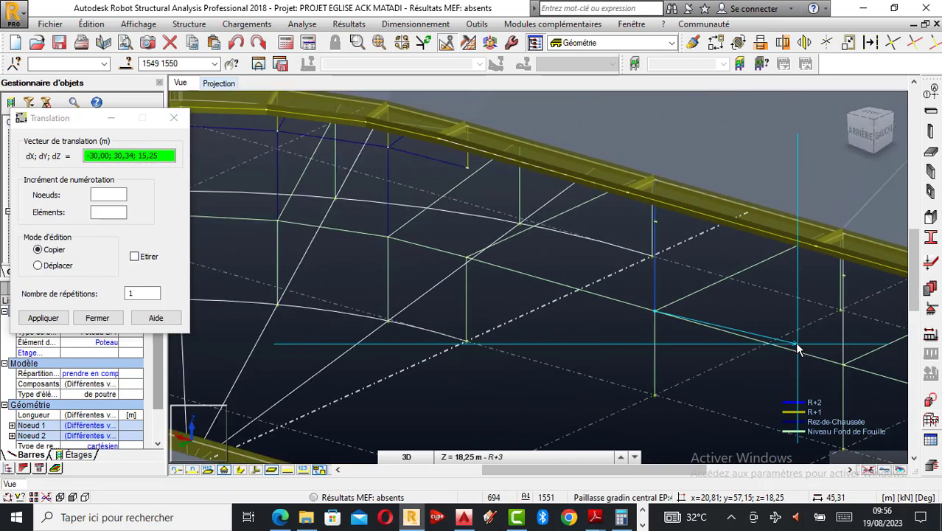
scroll(528, 284, up, 2)
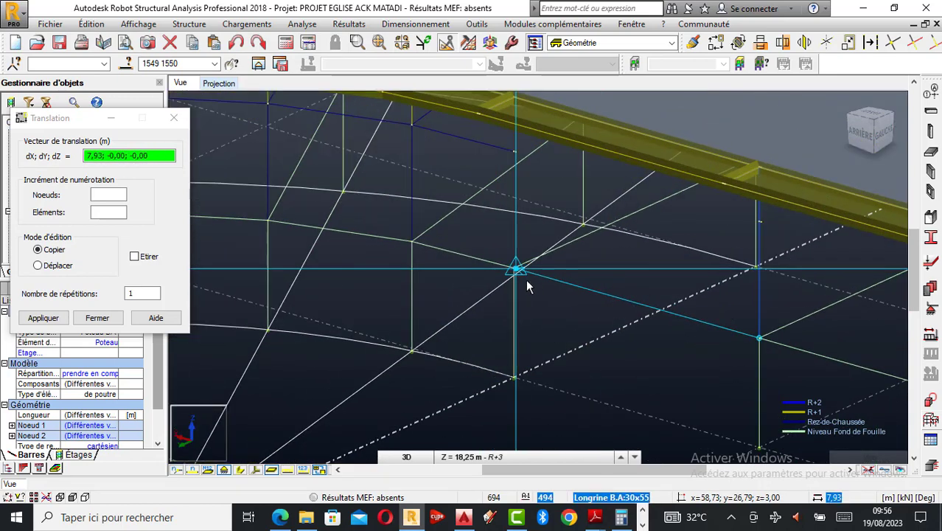
scroll(489, 279, up, 2)
click(525, 273)
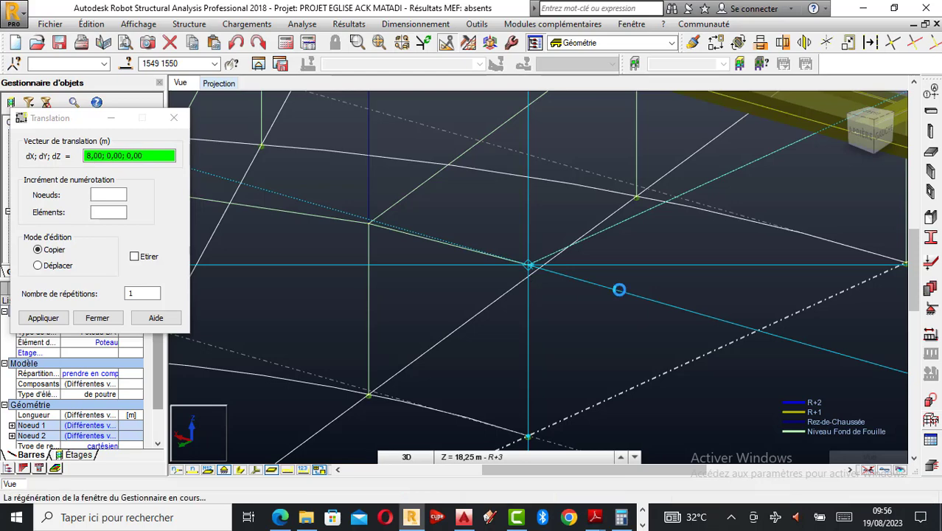
click(174, 118)
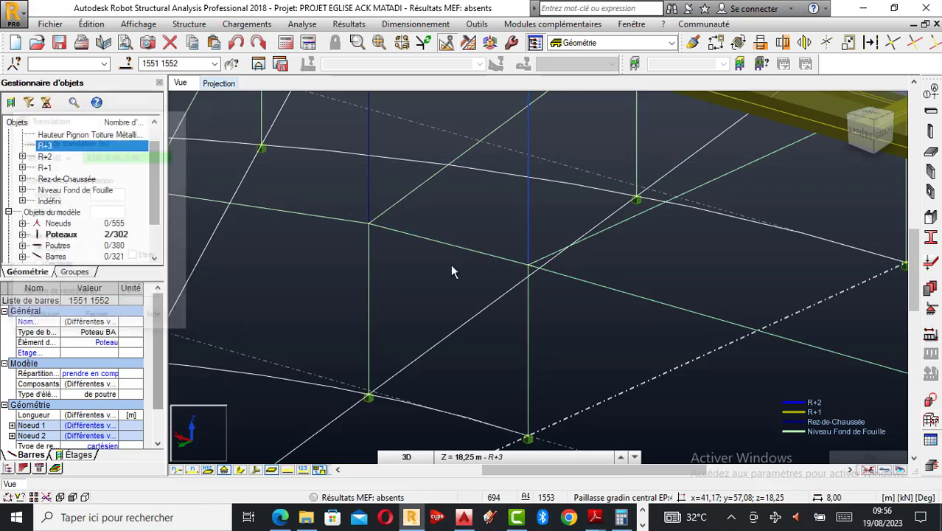
click(334, 437)
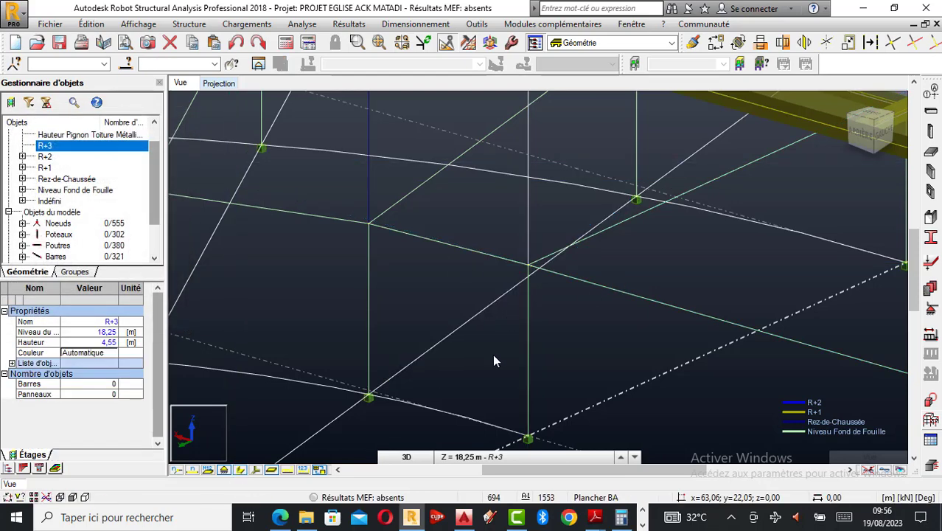
- Delete the leftover 1.50 m circular column overlapping the top of the new full-height column where the straight wing meets the curved gallery
scroll(491, 353, down, 5)
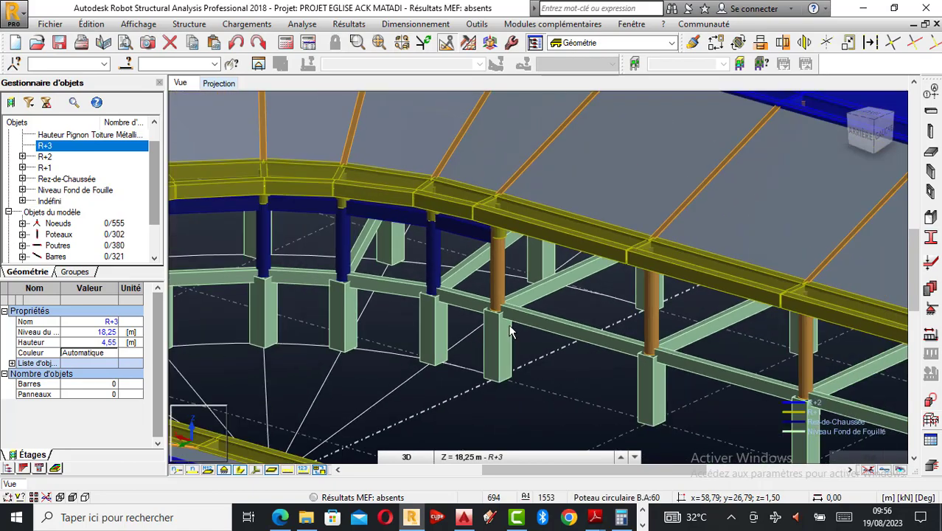
scroll(511, 332, down, 1)
right_click(453, 295)
click(491, 114)
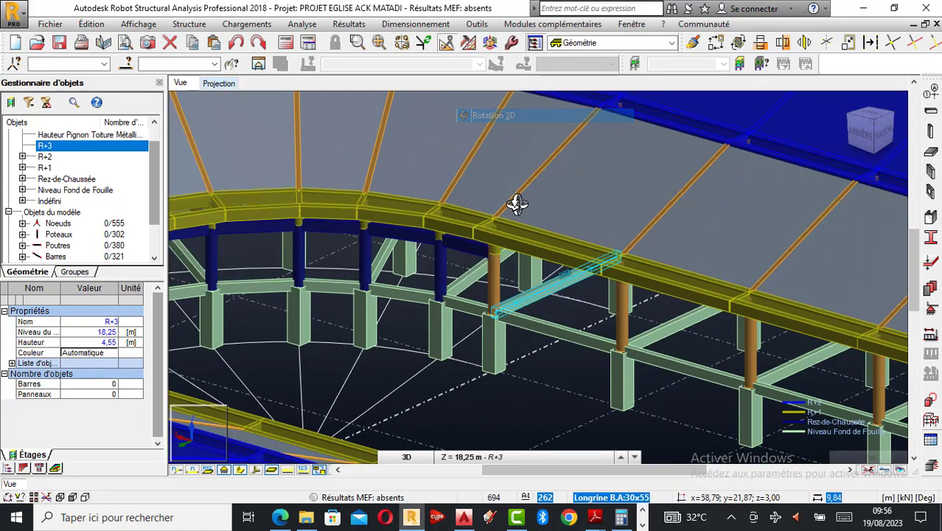
drag(517, 204, 549, 273)
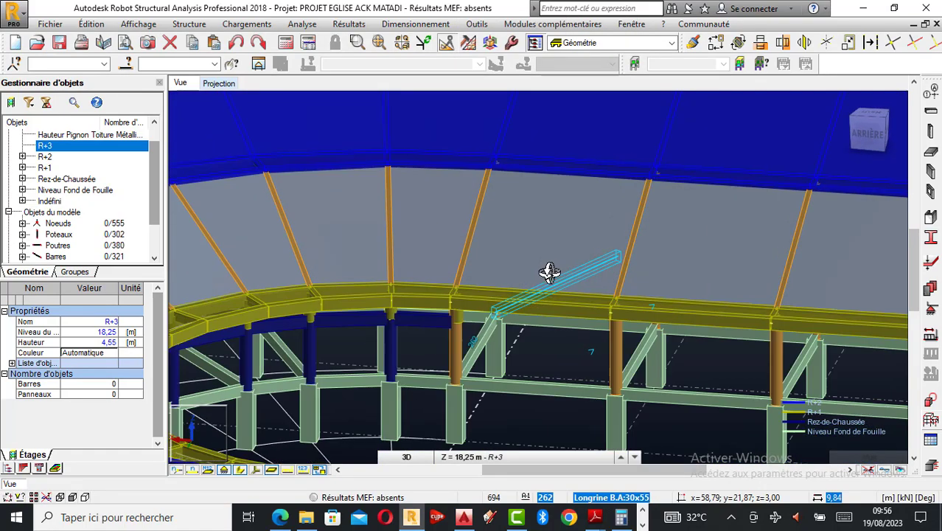
drag(458, 298, 455, 291)
drag(472, 322, 479, 248)
right_click(376, 219)
click(443, 240)
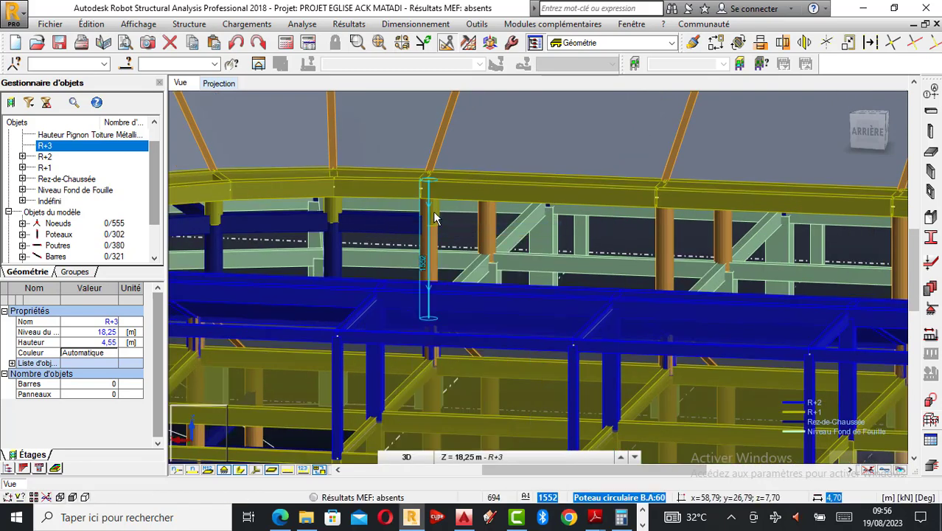
click(435, 215)
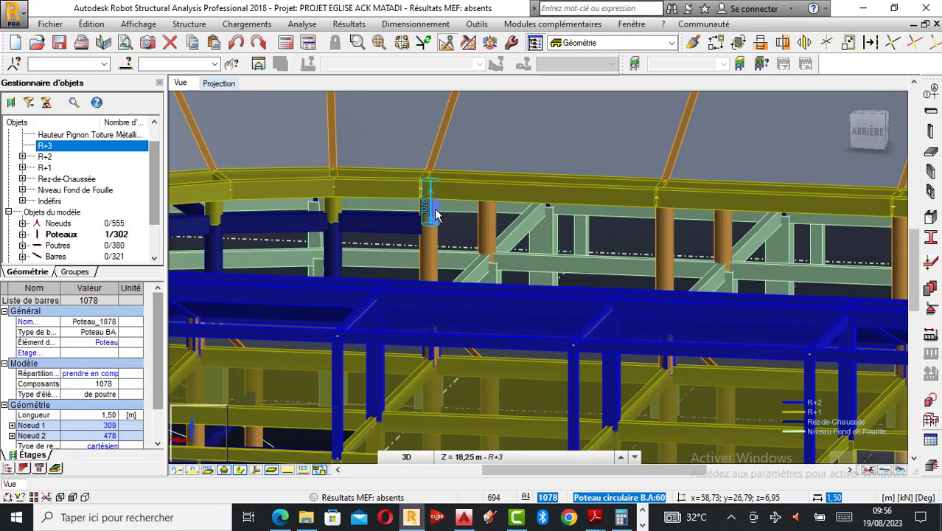
key(Delete)
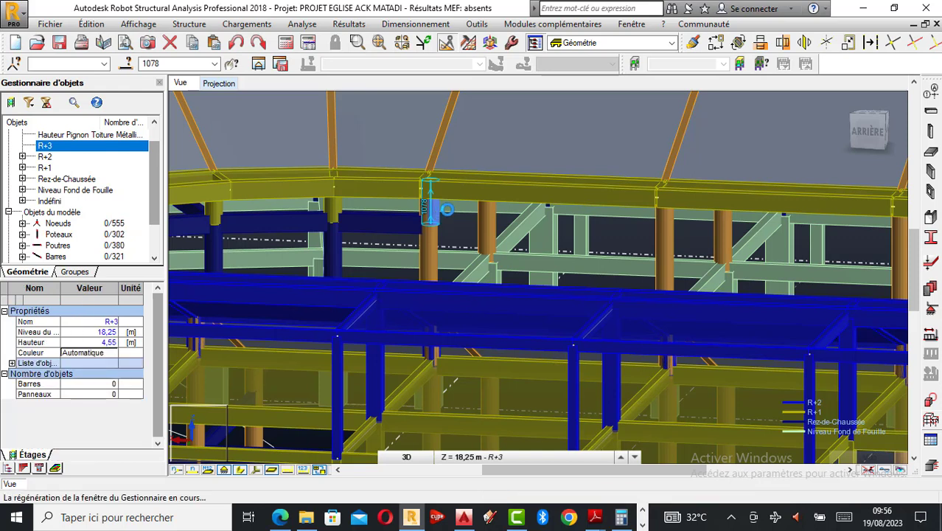
- Delete the intermediate longitudinal beam linking the new full-height circular column to the first column of the curved gallery
click(428, 242)
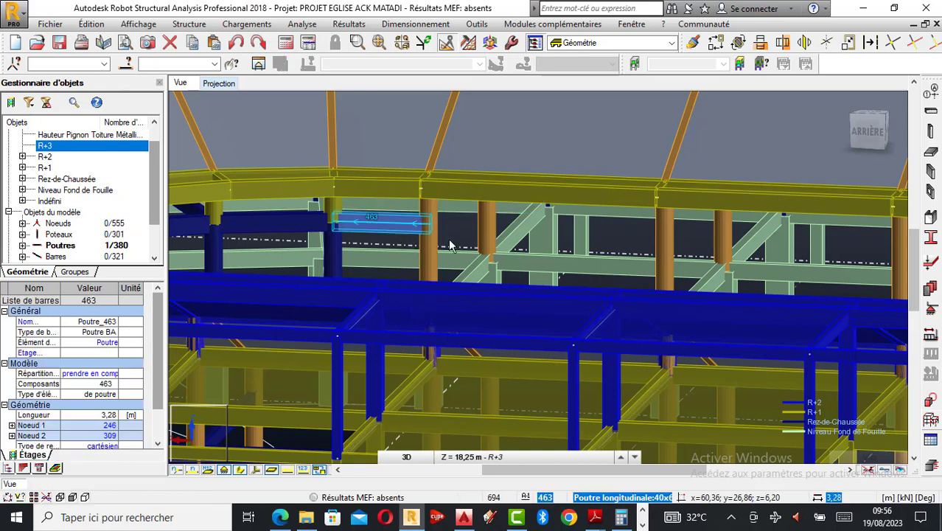
key(Delete)
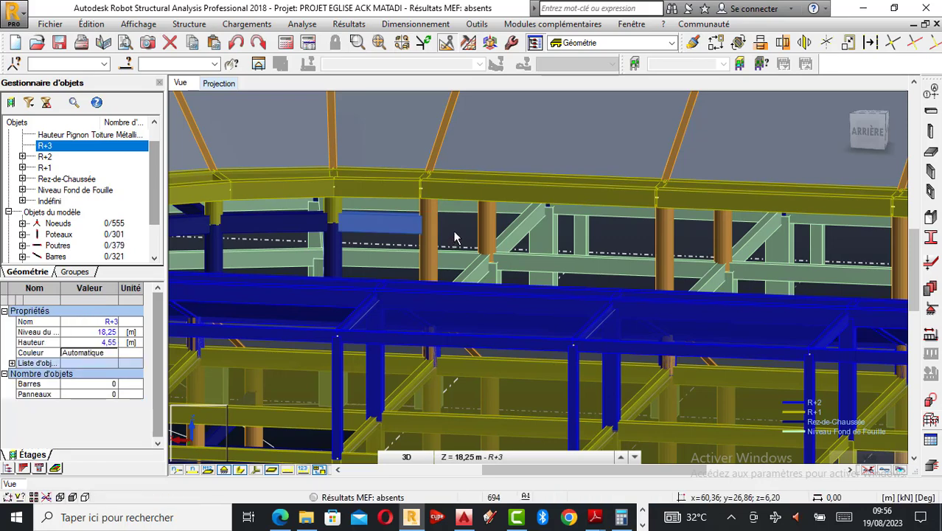
- Examine the whole horseshoe structure in 3D from several sides, checking the columns under the inner edge of the straight wings and curved gallery
right_click(454, 239)
click(406, 287)
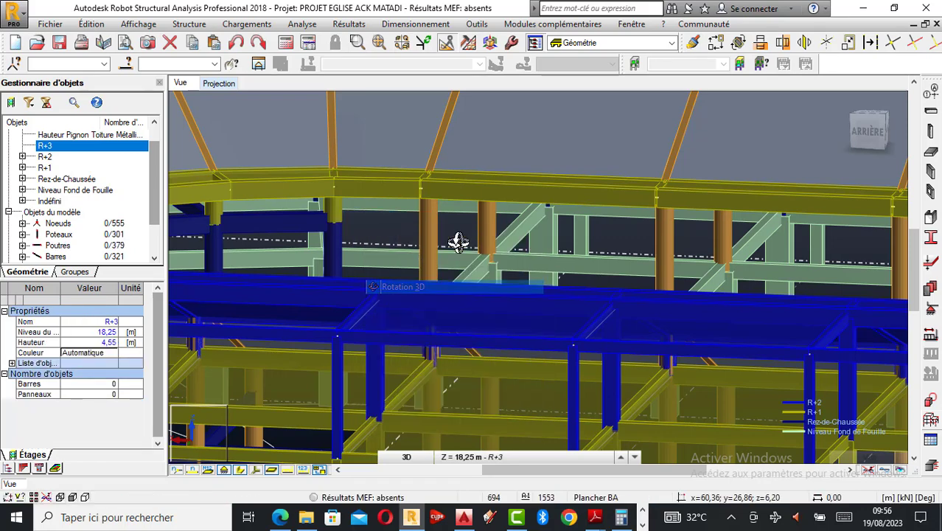
drag(458, 242, 476, 245)
scroll(442, 269, down, 8)
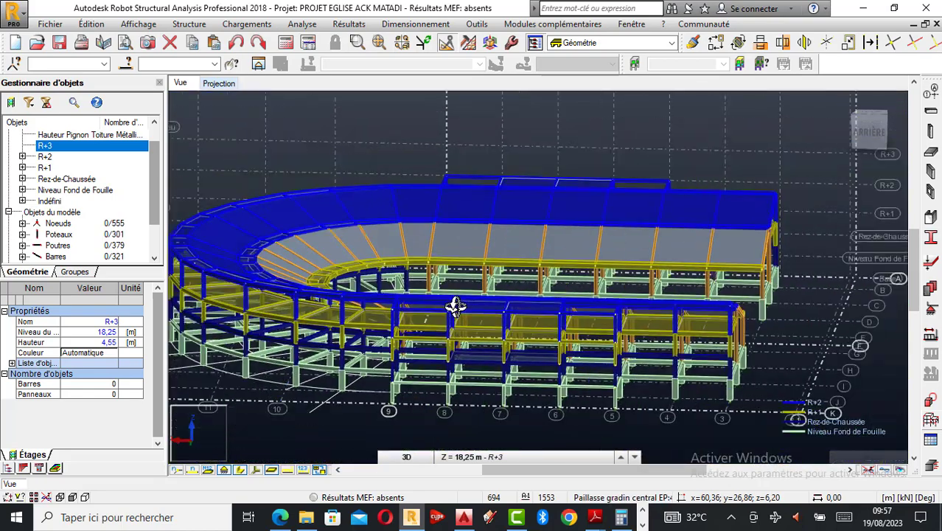
drag(455, 306, 535, 347)
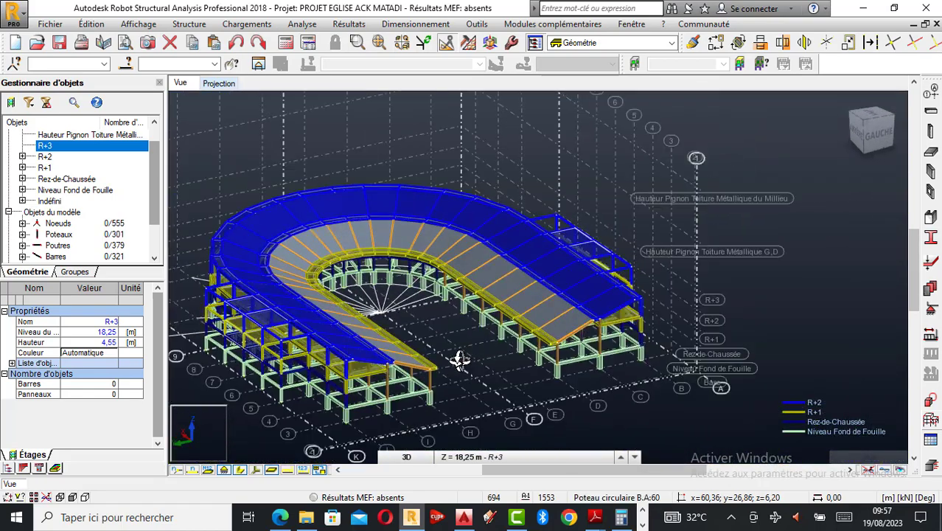
scroll(459, 360, up, 3)
scroll(516, 326, down, 3)
scroll(411, 311, up, 3)
scroll(656, 341, down, 3)
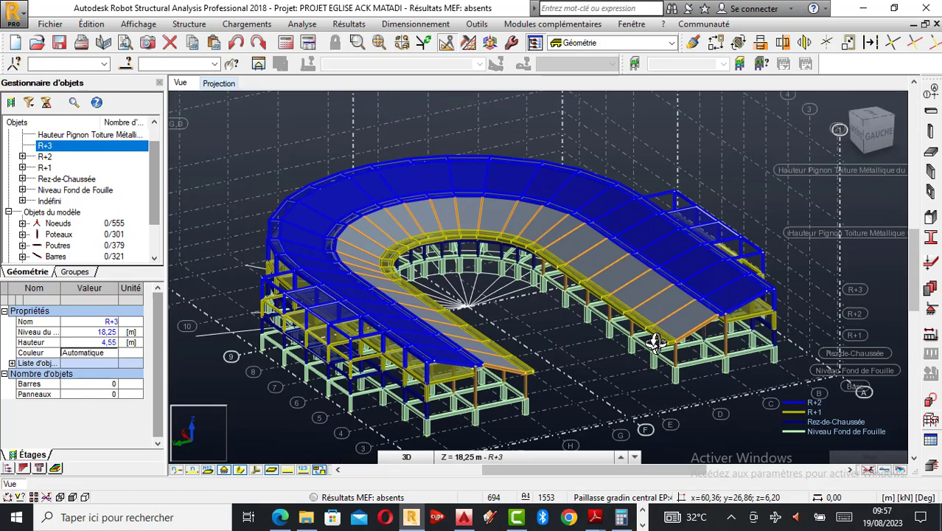
scroll(506, 343, up, 3)
scroll(499, 298, down, 5)
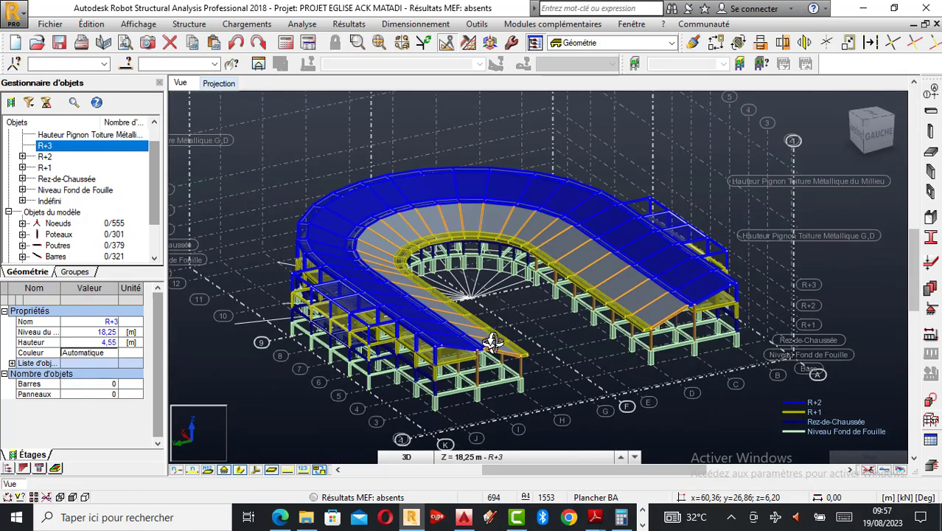
drag(492, 341, 546, 324)
shift+middle_drag(546, 324, 535, 351)
scroll(549, 360, up, 2)
shift+middle_drag(499, 321, 505, 242)
scroll(491, 229, up, 3)
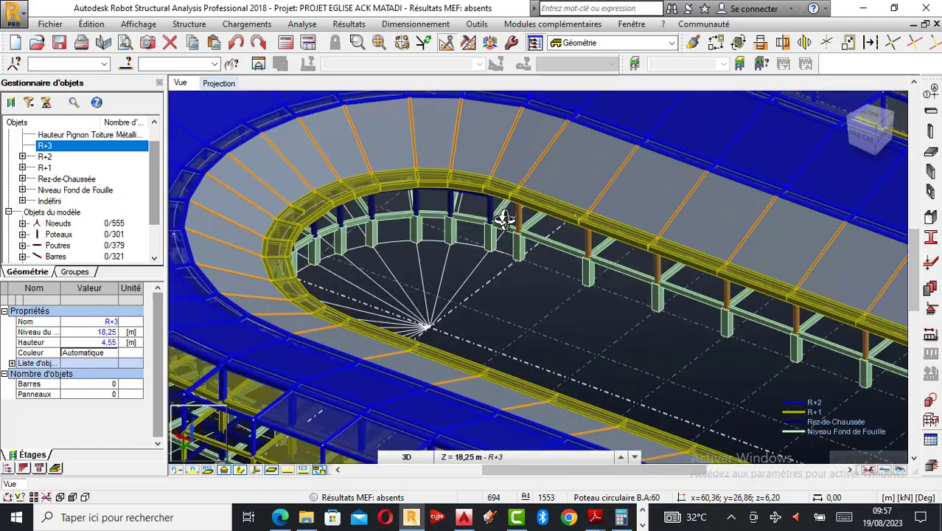
scroll(505, 218, down, 6)
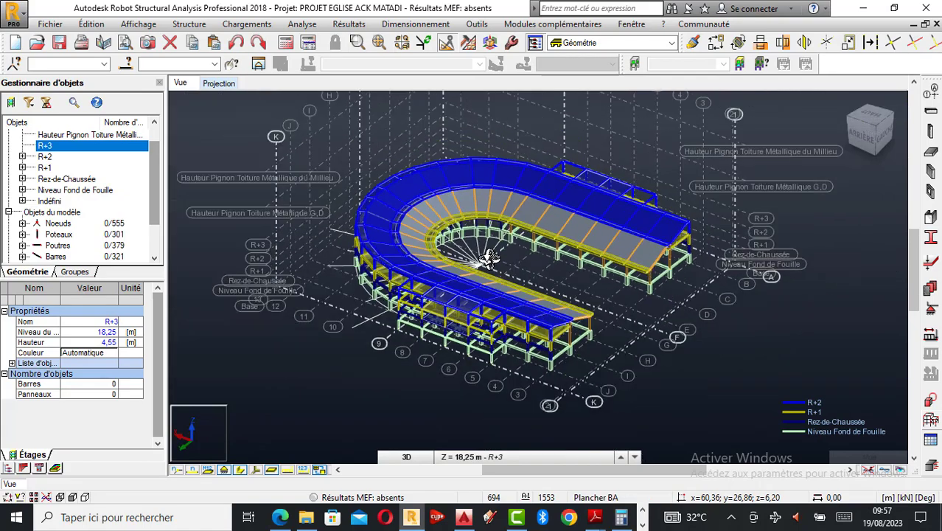
scroll(489, 258, up, 3)
shift+middle_drag(507, 259, 481, 266)
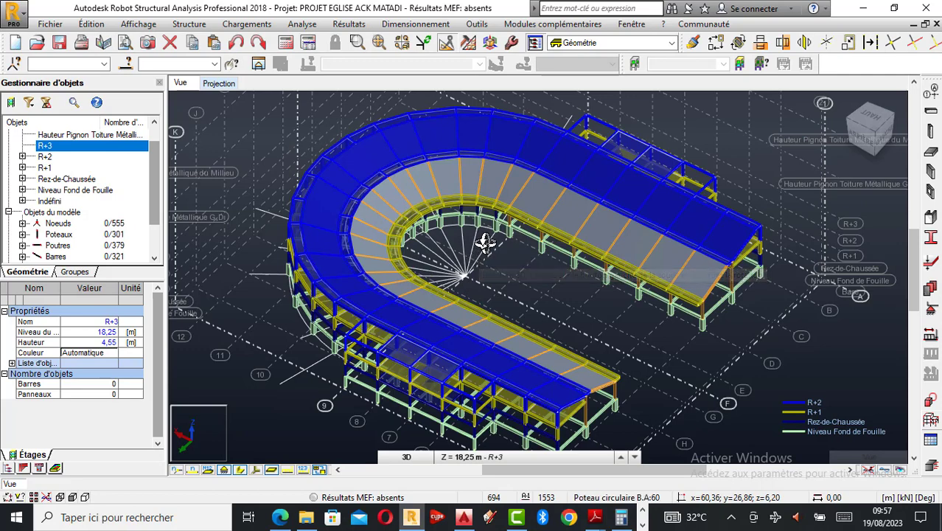
drag(479, 249, 473, 264)
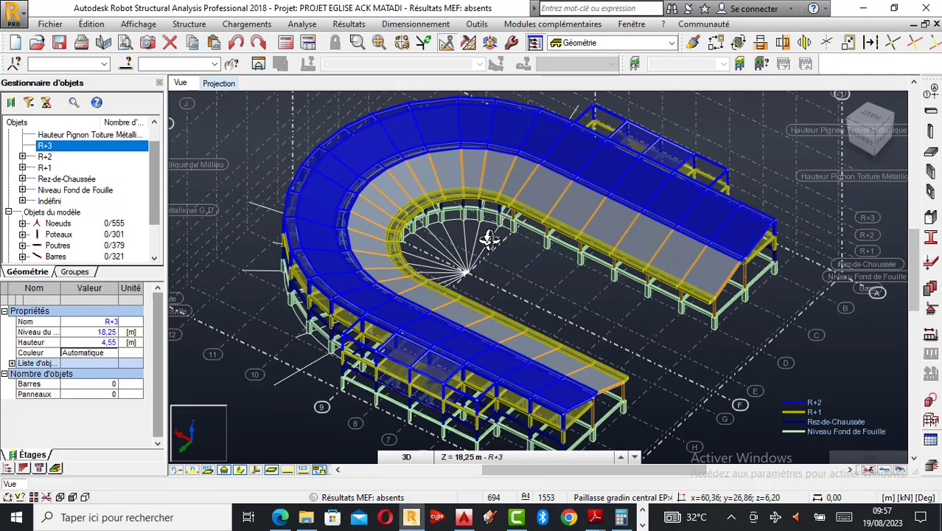